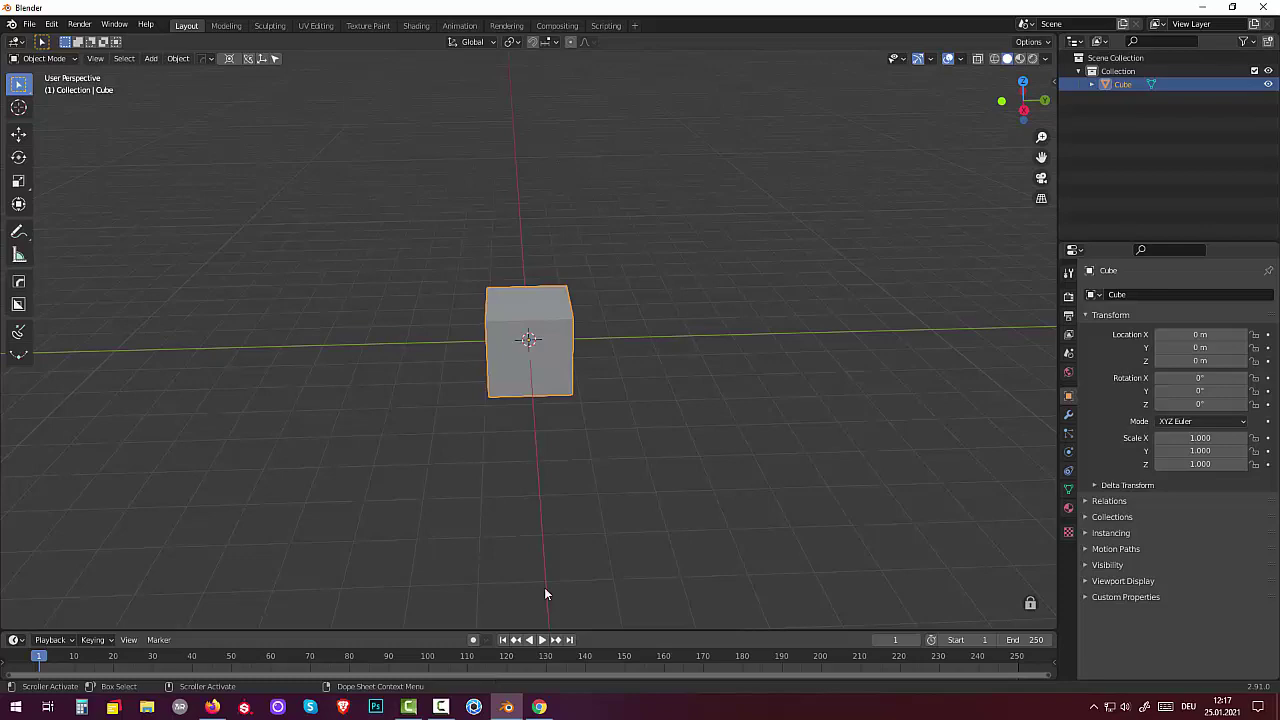
Orbit the default cube in Blender to a head-on view.
mouse_move(593, 368)
middle_mouse_down()
mouse_move(559, 380)
mouse_move(590, 390)
middle_mouse_up()
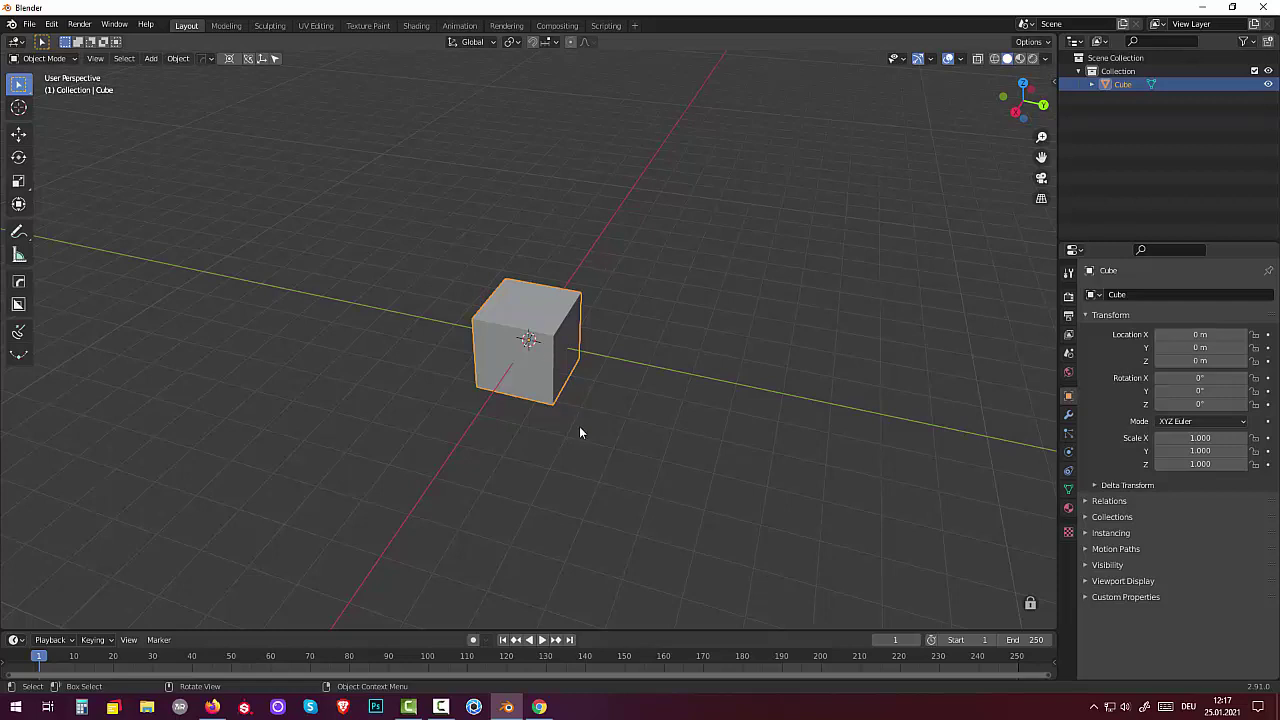
mouse_move(584, 389)
middle_mouse_down()
mouse_move(563, 394)
mouse_move(564, 362)
middle_mouse_up()
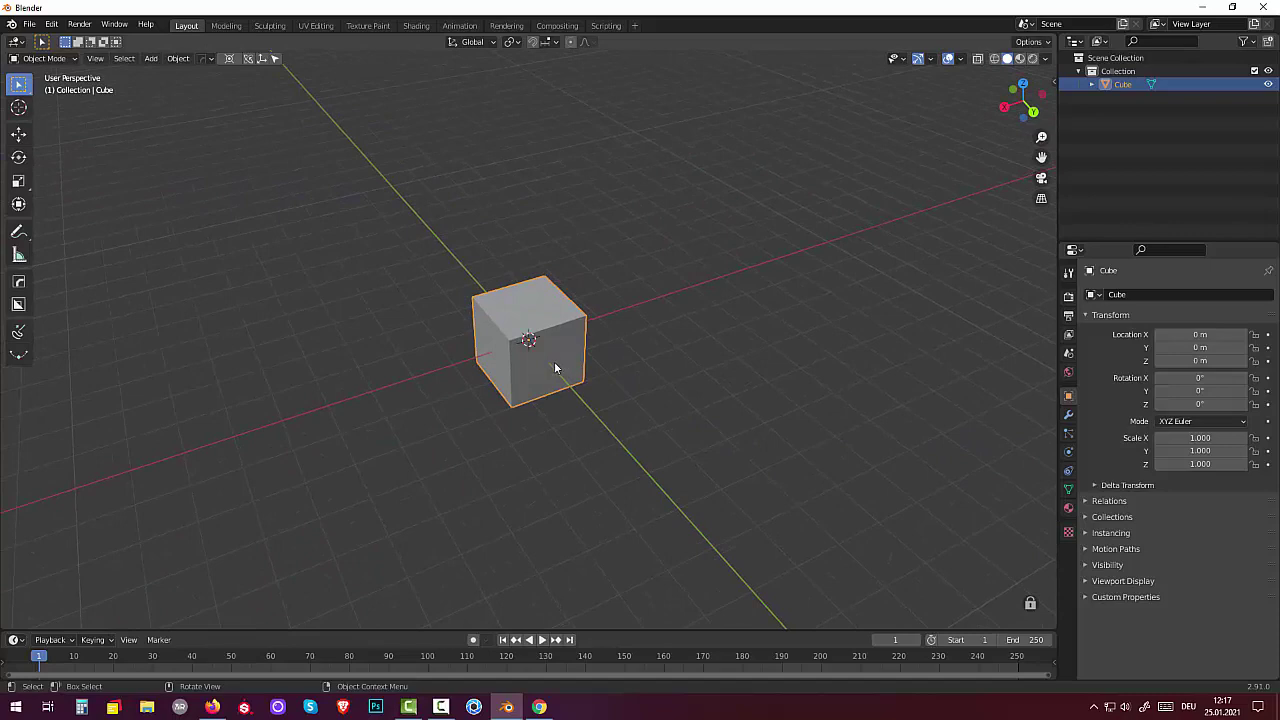
middle_click_drag(555, 368, 568, 366)
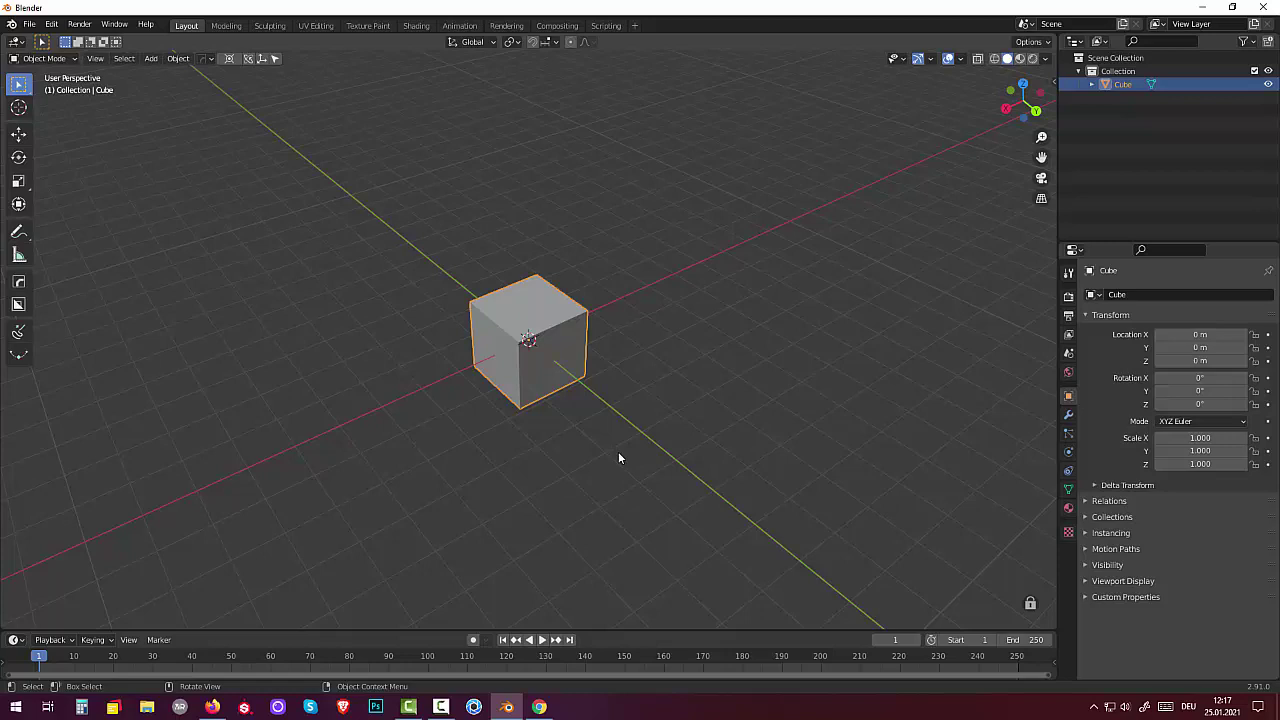
mouse_move(618, 457)
middle_mouse_down()
mouse_move(654, 414)
mouse_move(576, 378)
mouse_move(578, 421)
middle_mouse_up()
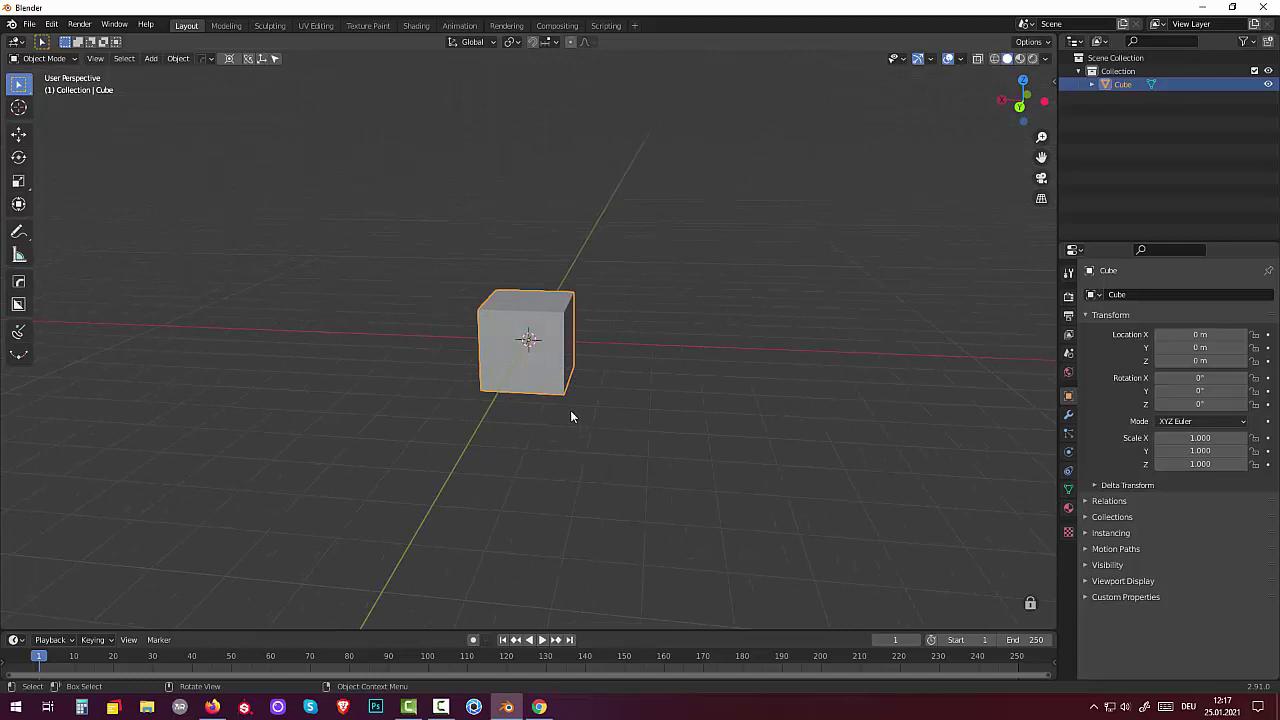
mouse_move(571, 417)
middle_mouse_down()
mouse_move(571, 403)
mouse_move(577, 429)
mouse_move(552, 395)
mouse_move(574, 390)
middle_mouse_up()
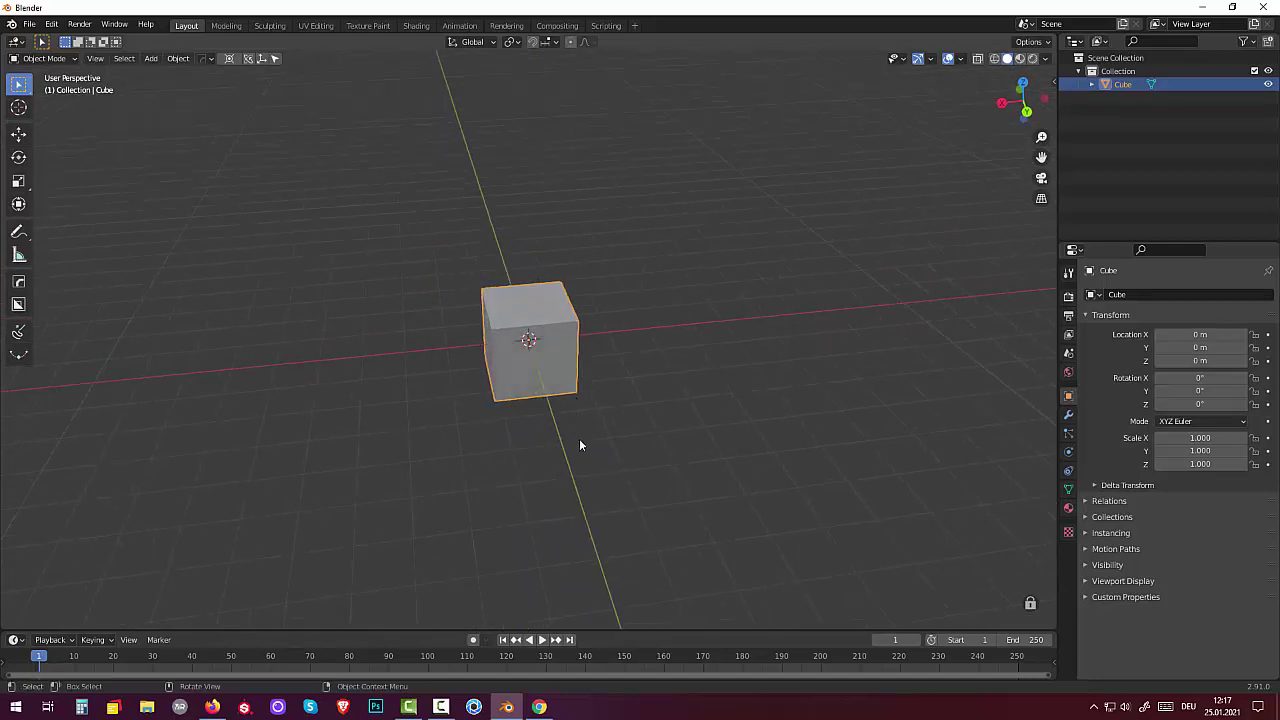
scroll(615, 440, "up", 2)
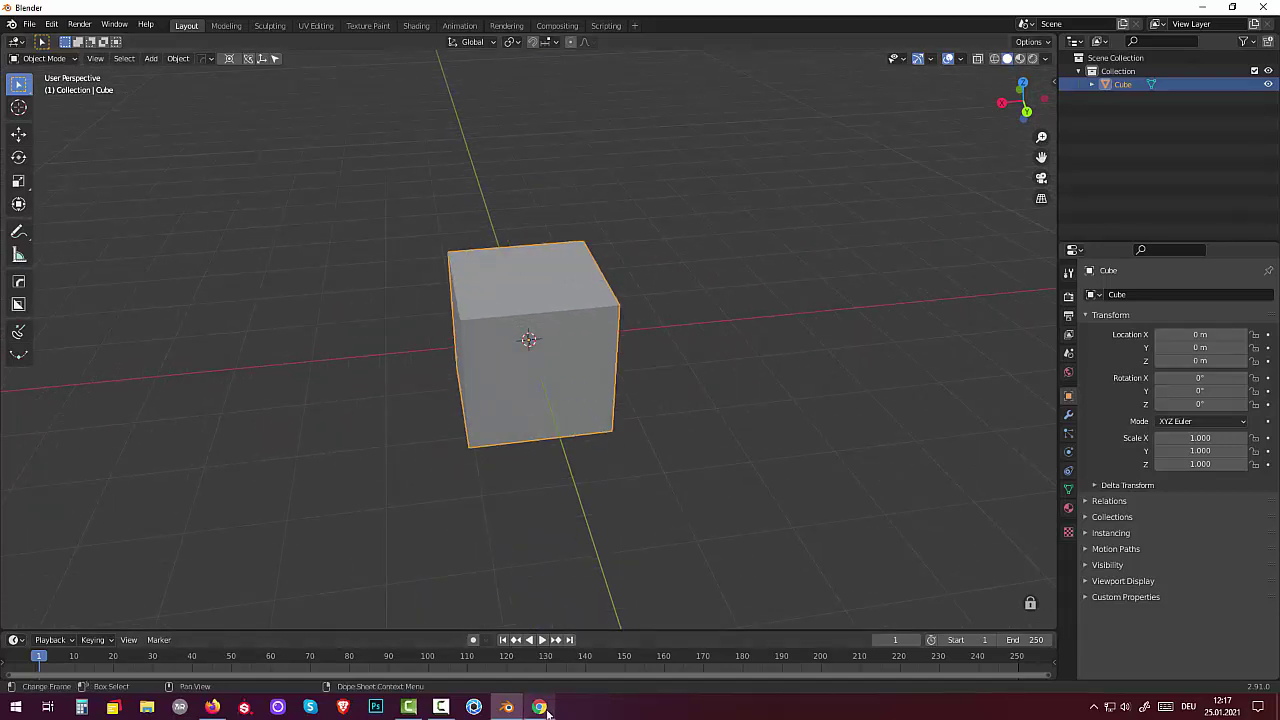
mouse_move(539, 707)
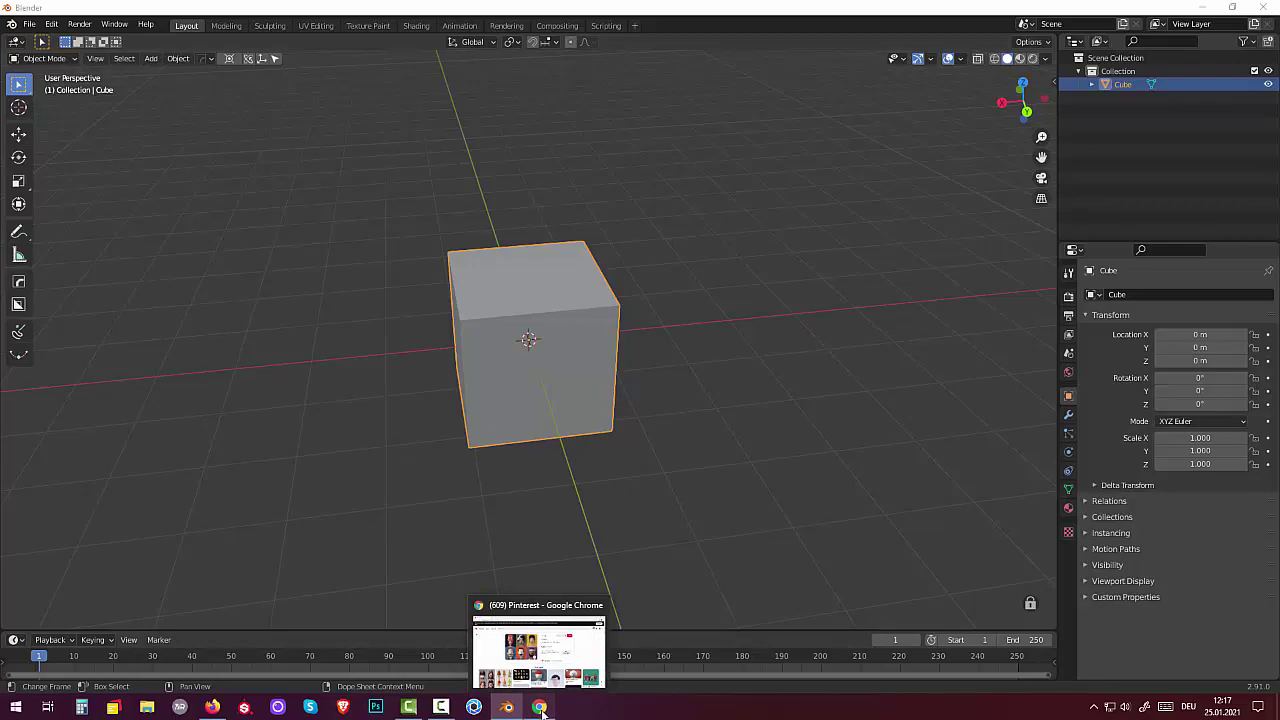
In Pinterest, view the Energy & Environment and Food App pins, then return.
left_click(541, 708)
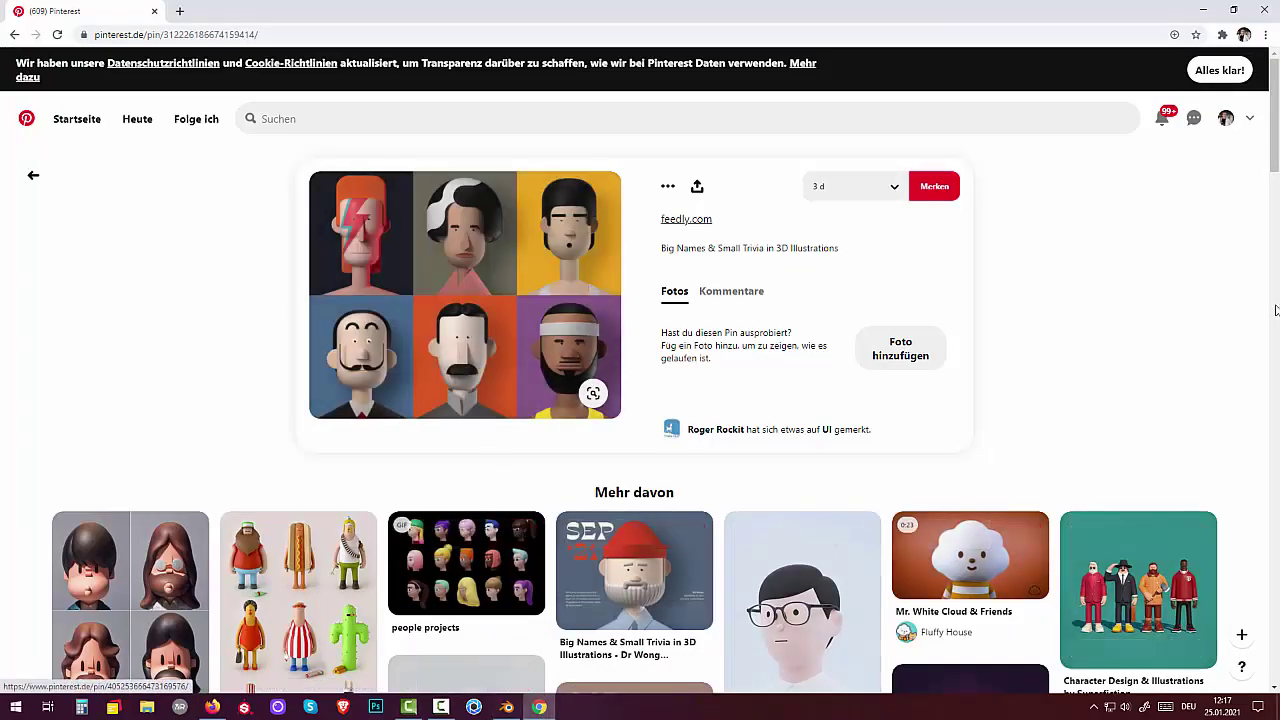
left_click_drag(1276, 160, 1276, 257)
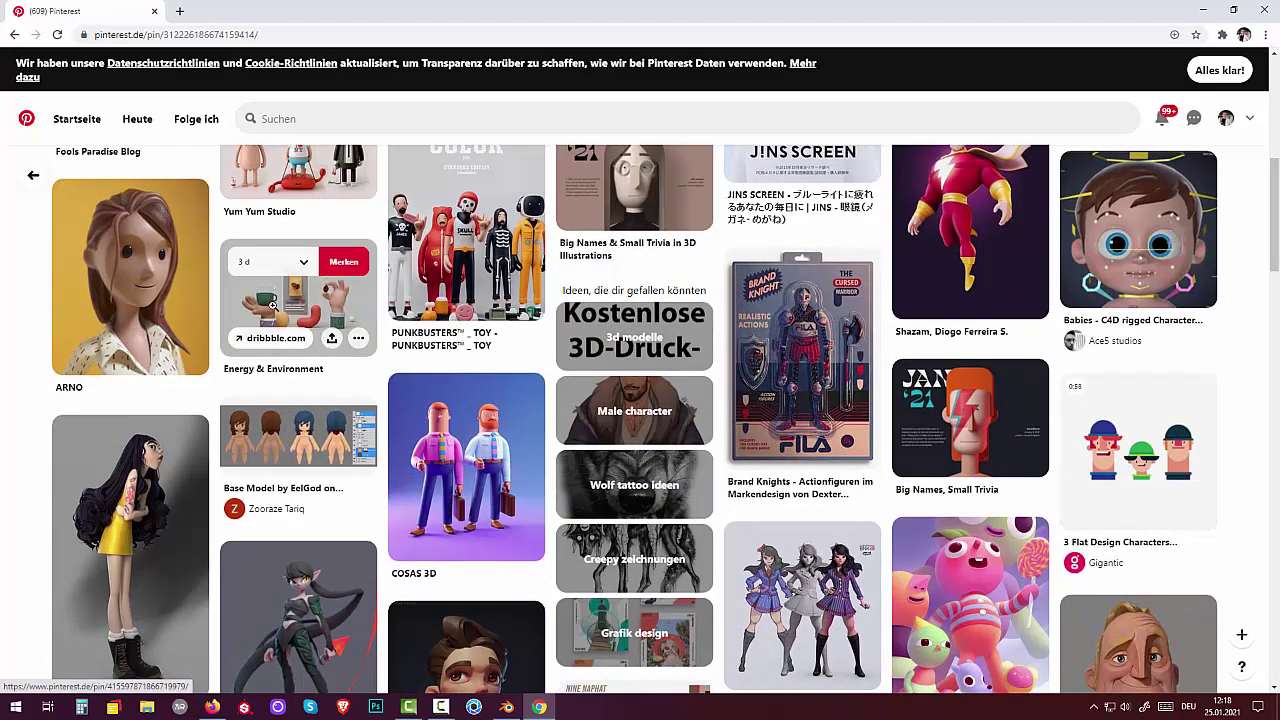
left_click(287, 310)
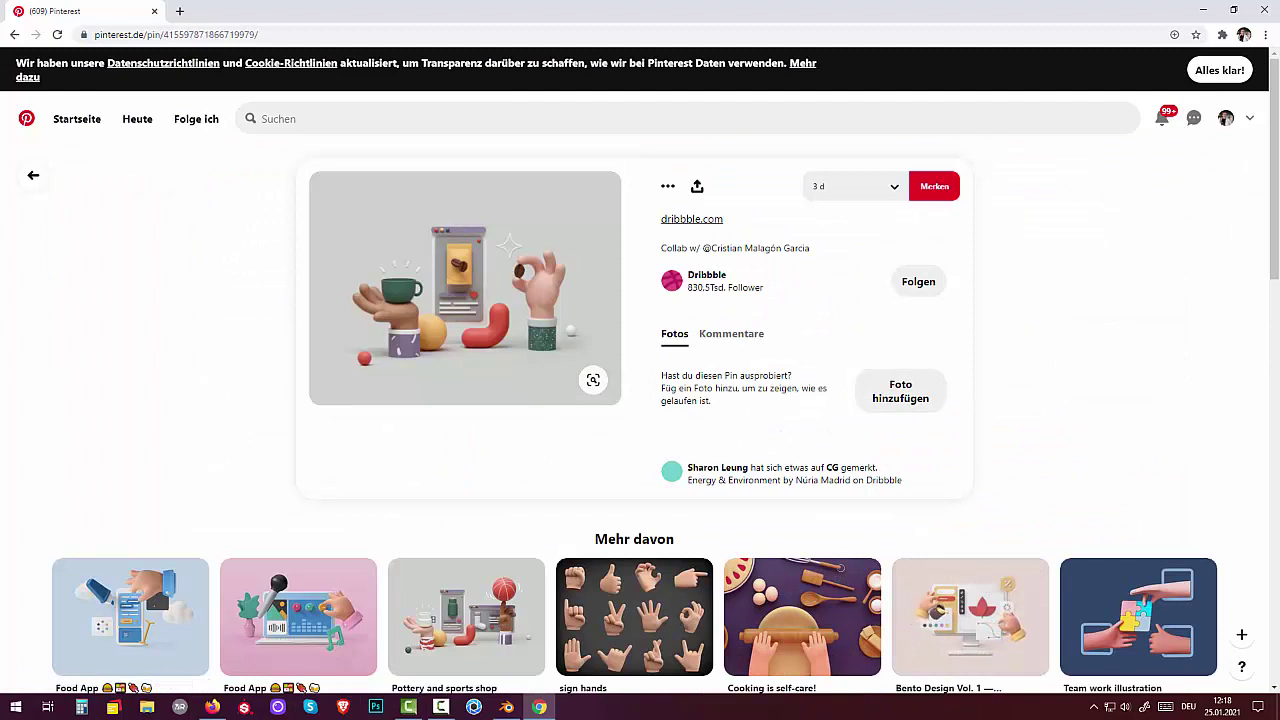
mouse_move(634, 617)
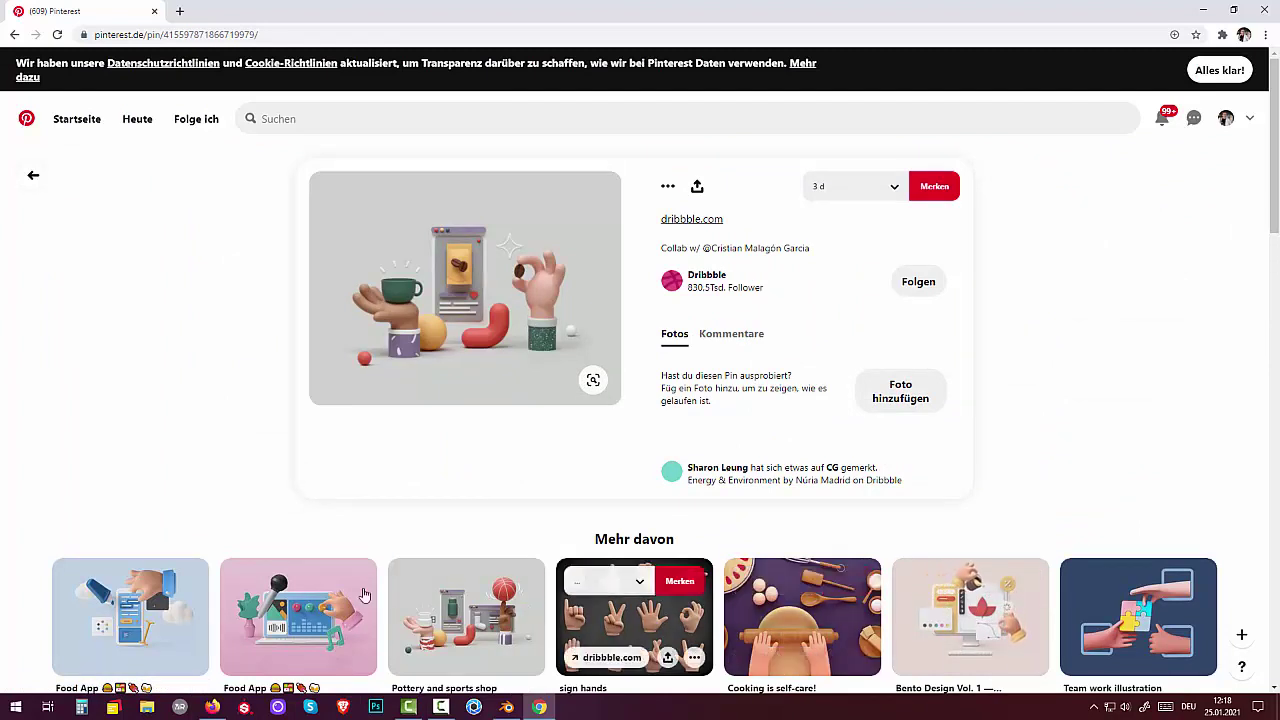
left_click(79, 635)
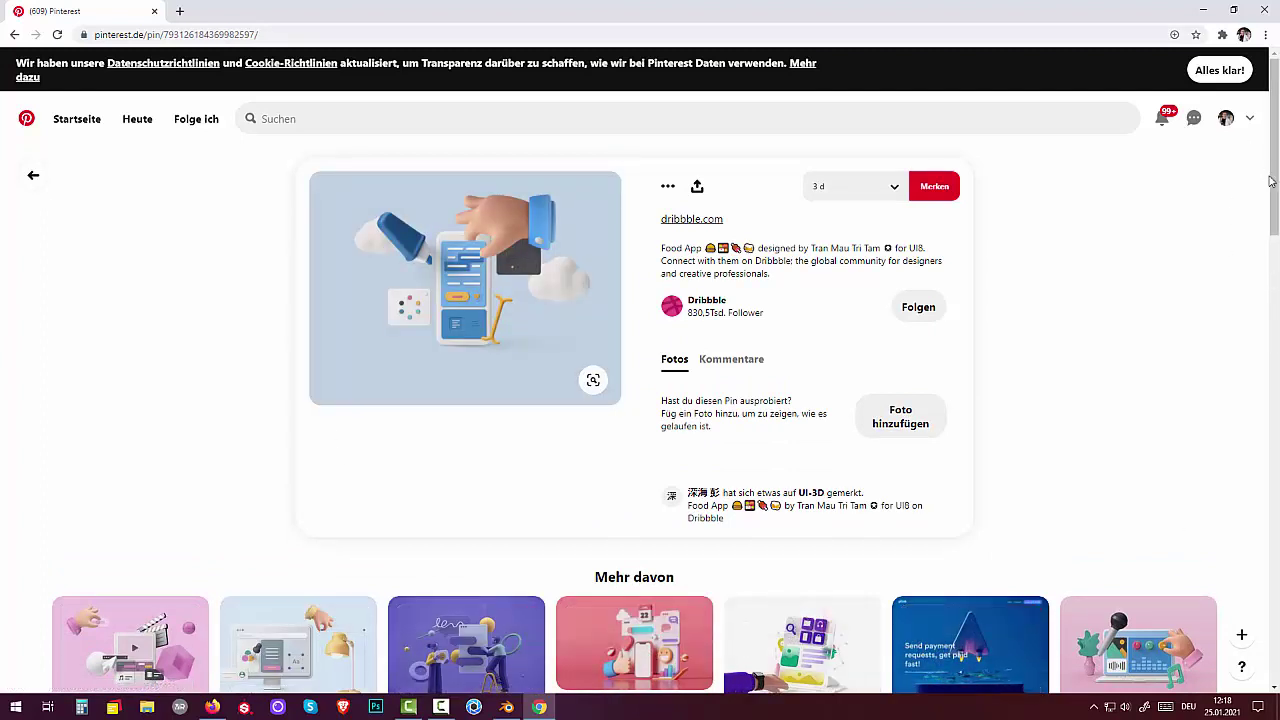
key("alt+Left")
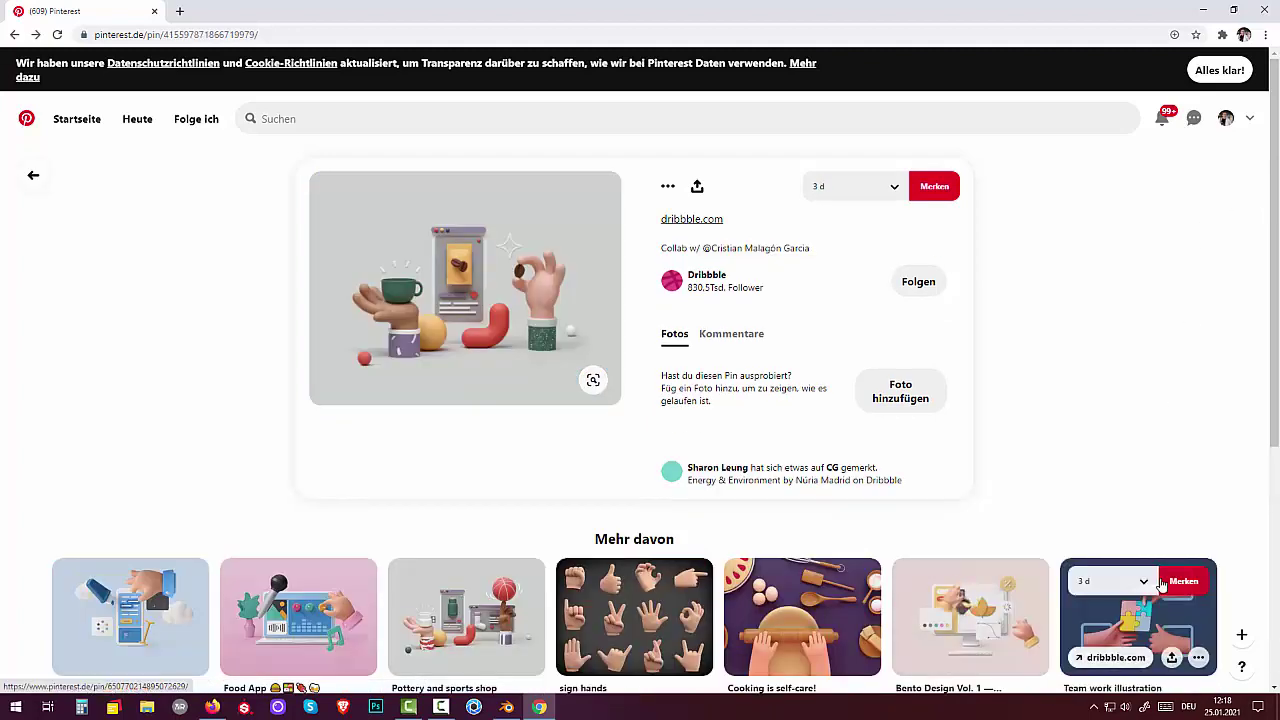
Open the Plant composition pin and its Dribbble source page in a new tab.
scroll(1268, 285, "down", 3)
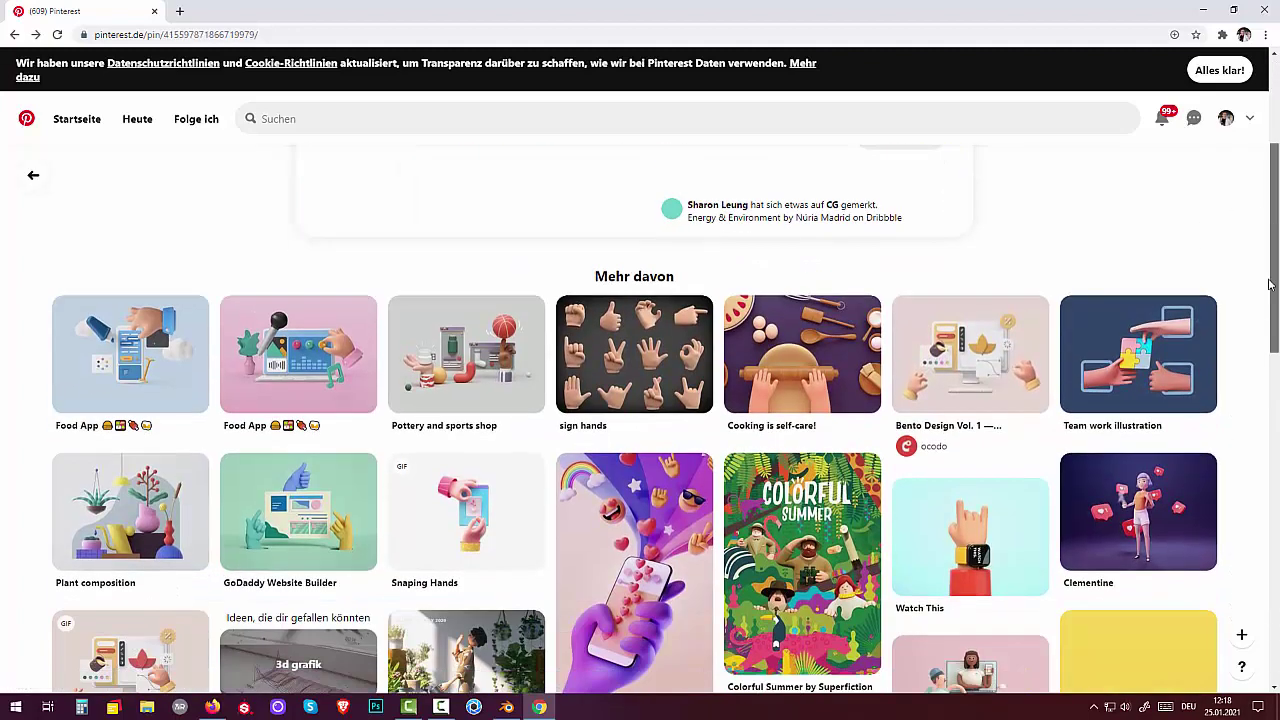
scroll(1268, 285, "down", 1)
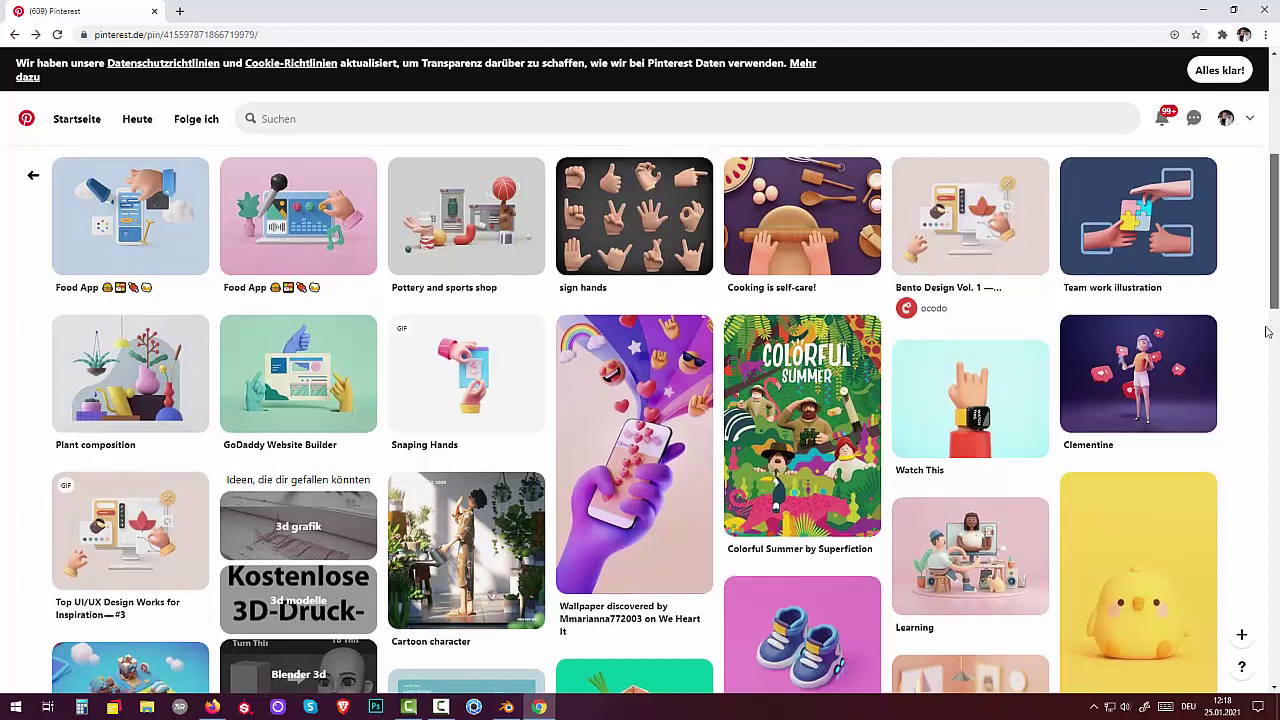
scroll(1265, 340, "down", 1)
scroll(1262, 355, "down", 1)
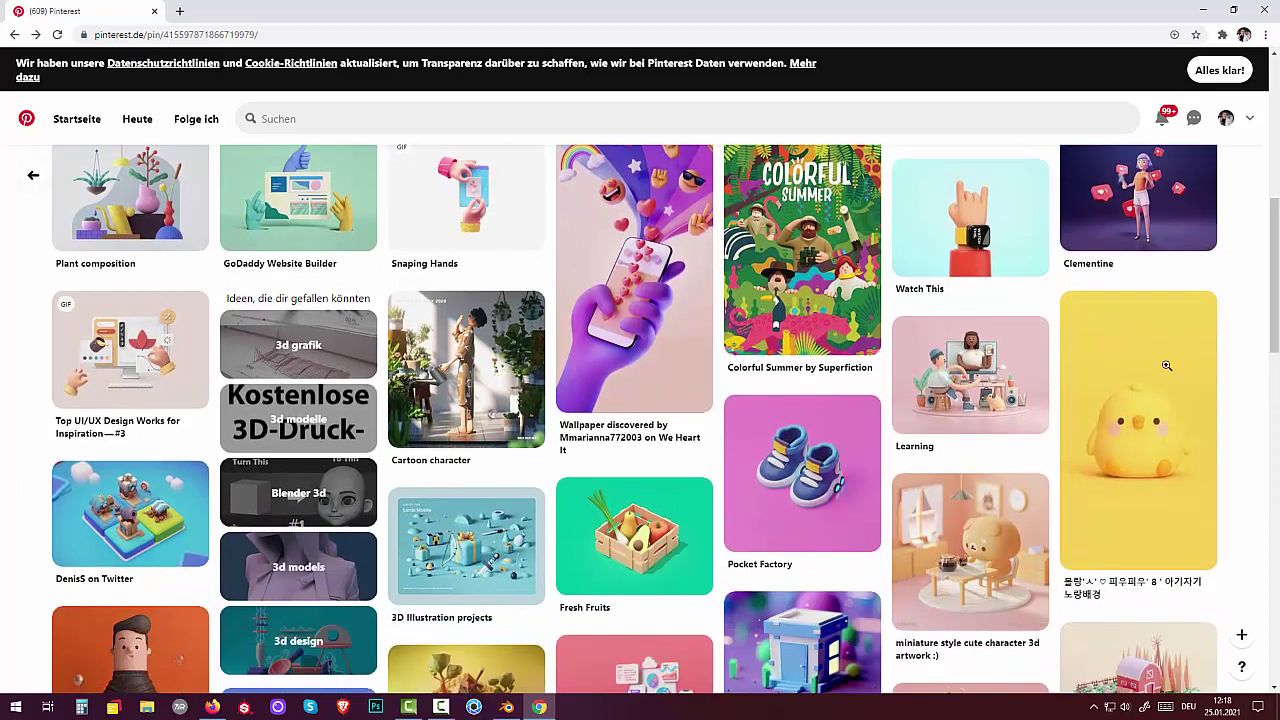
left_click(98, 208)
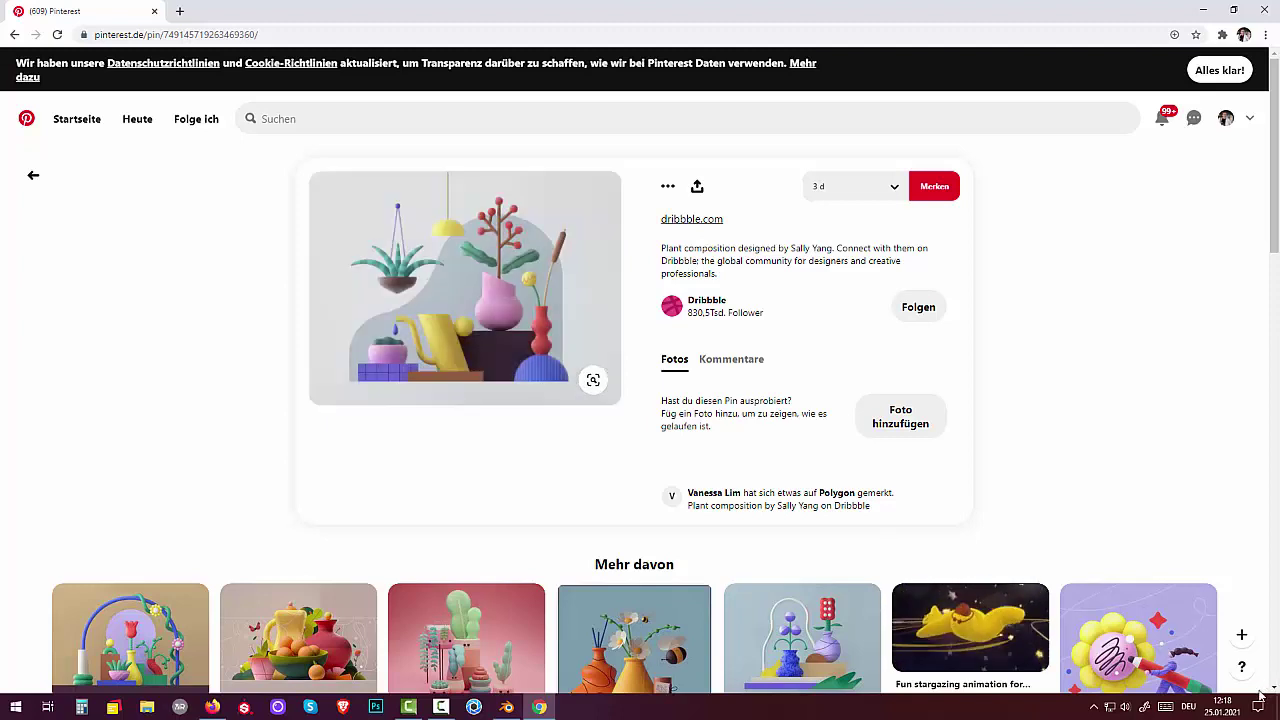
mouse_move(465, 288)
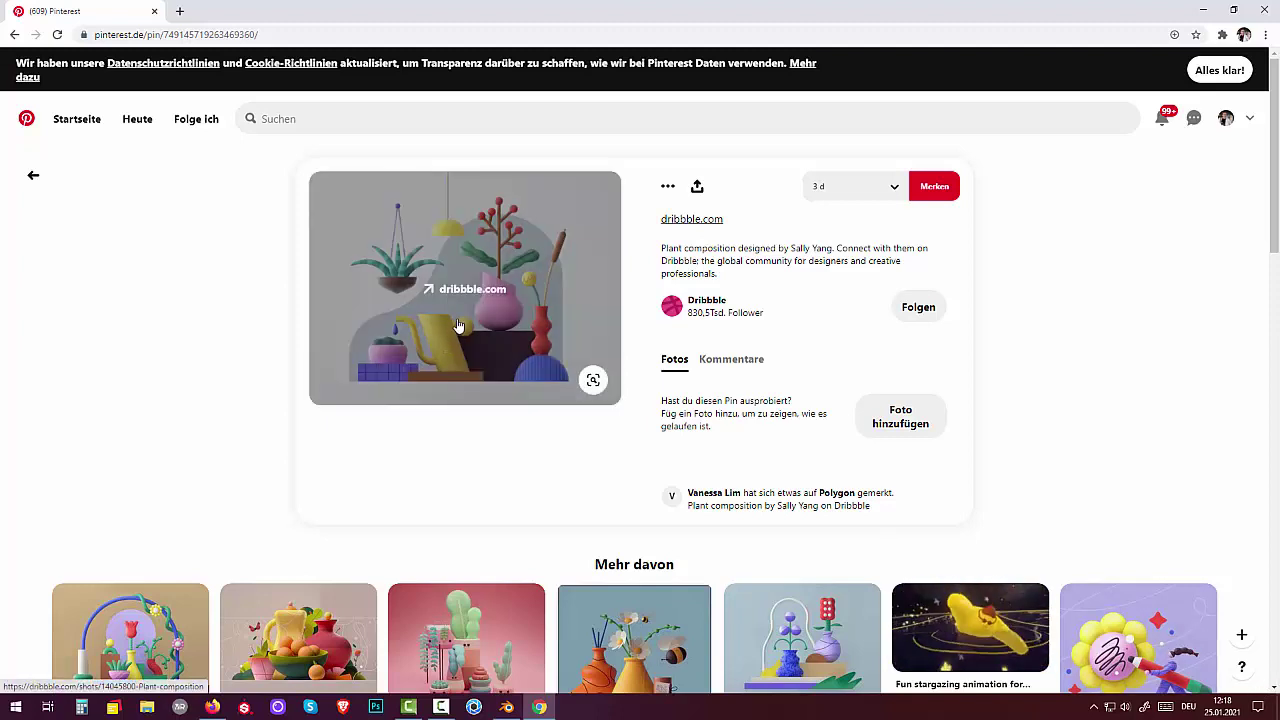
left_click(456, 325)
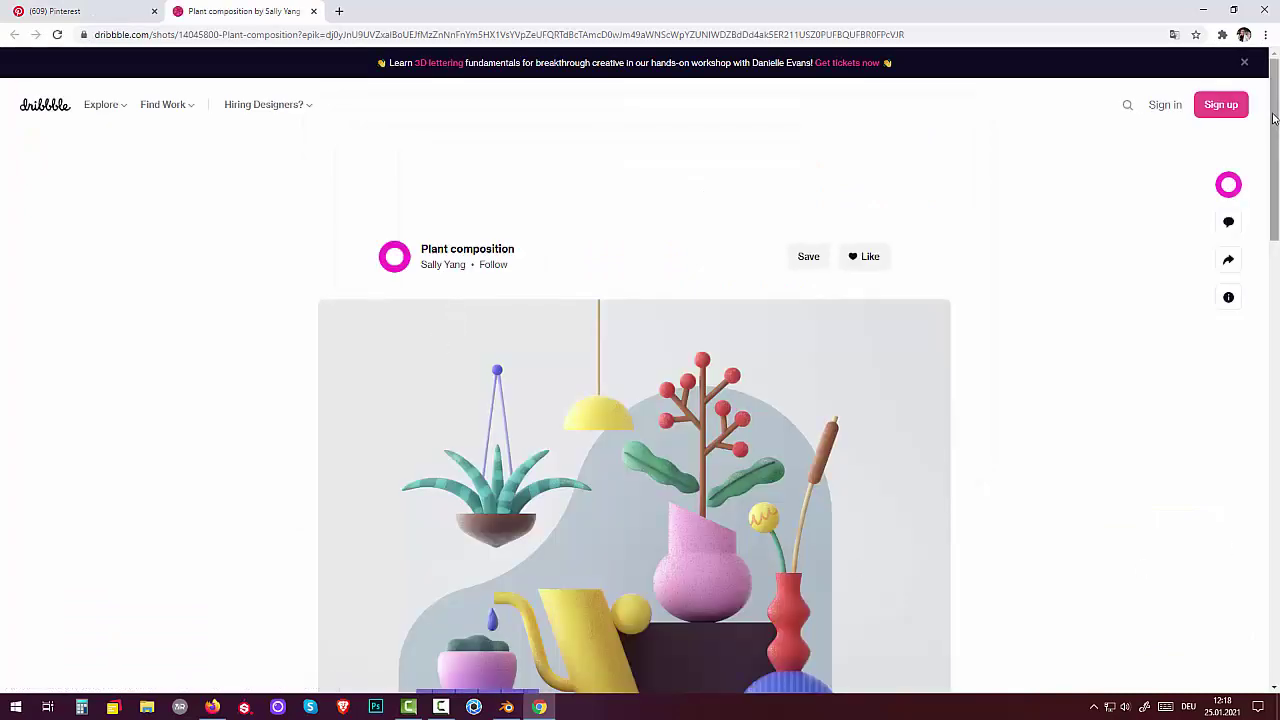
left_click_drag(1274, 121, 1274, 164)
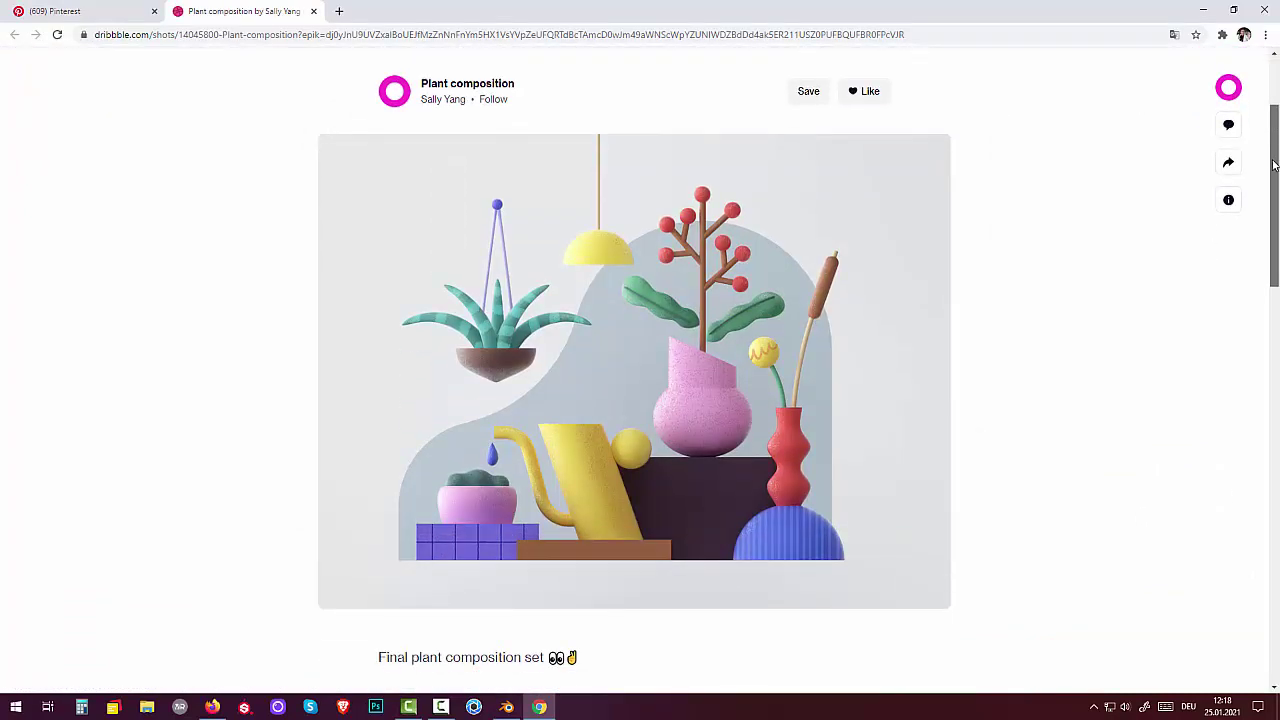
left_click_drag(1274, 165, 1277, 521)
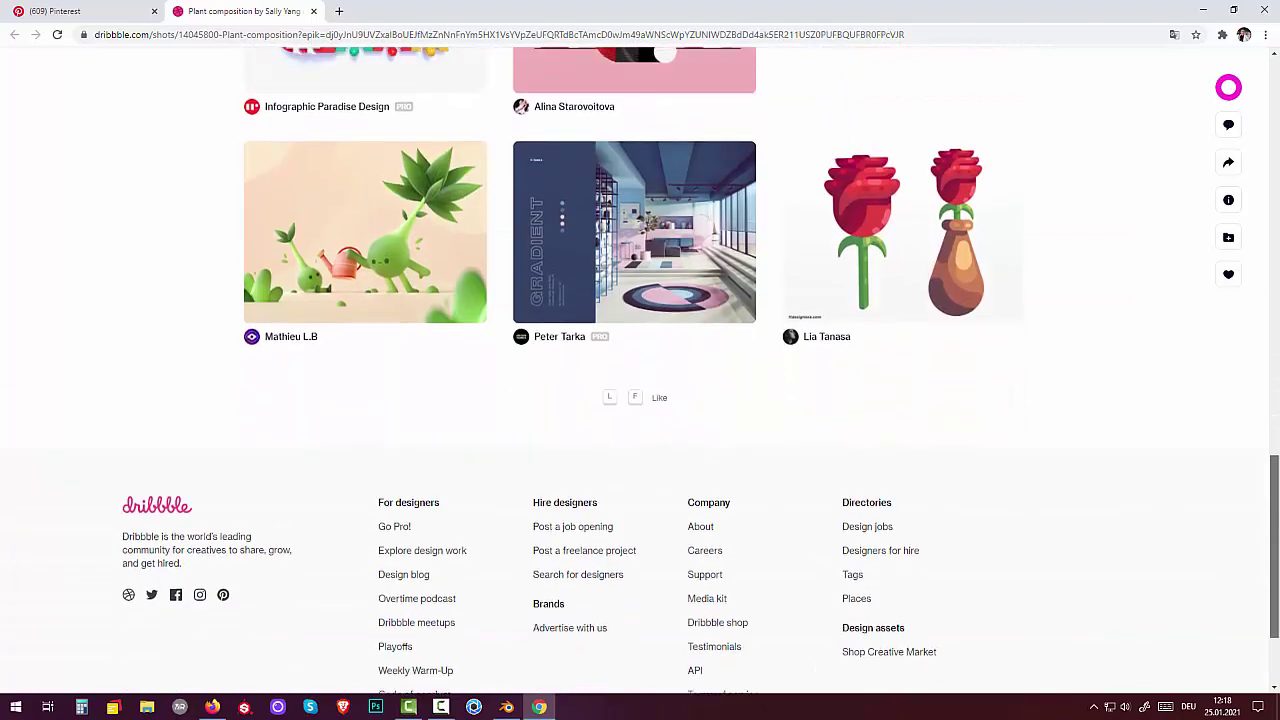
left_click(392, 249)
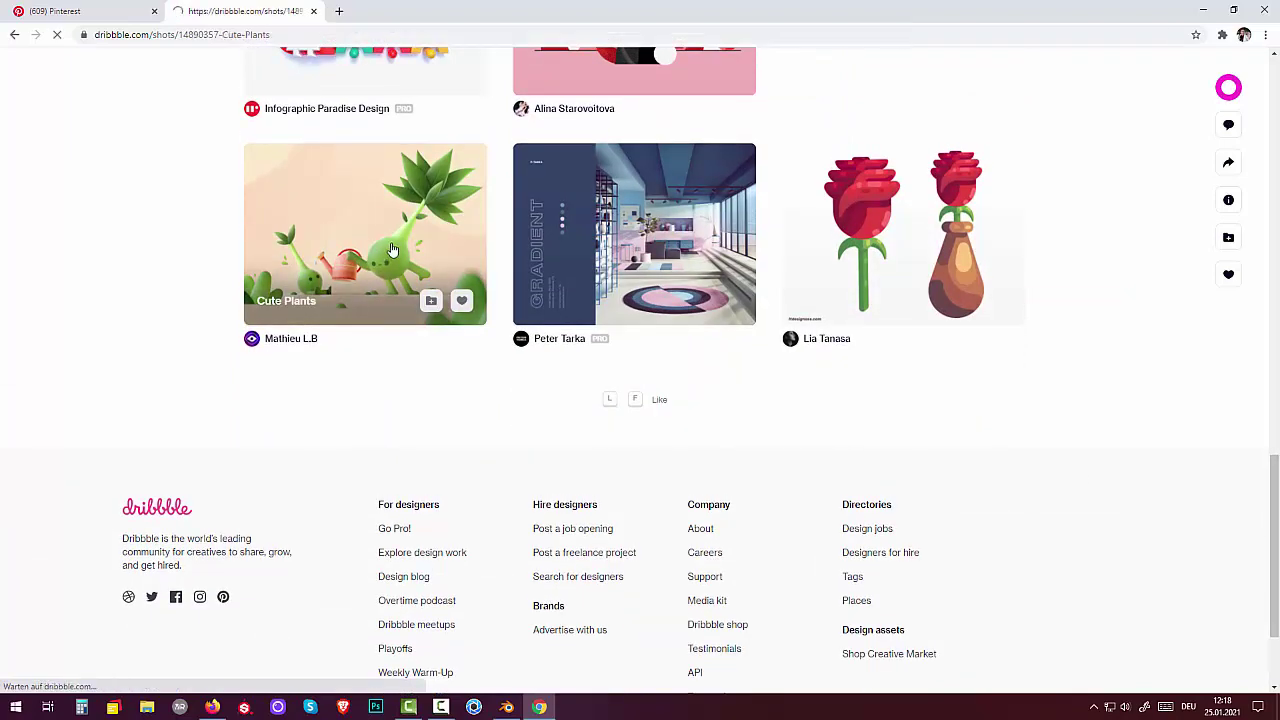
left_click_drag(1275, 190, 1274, 230)
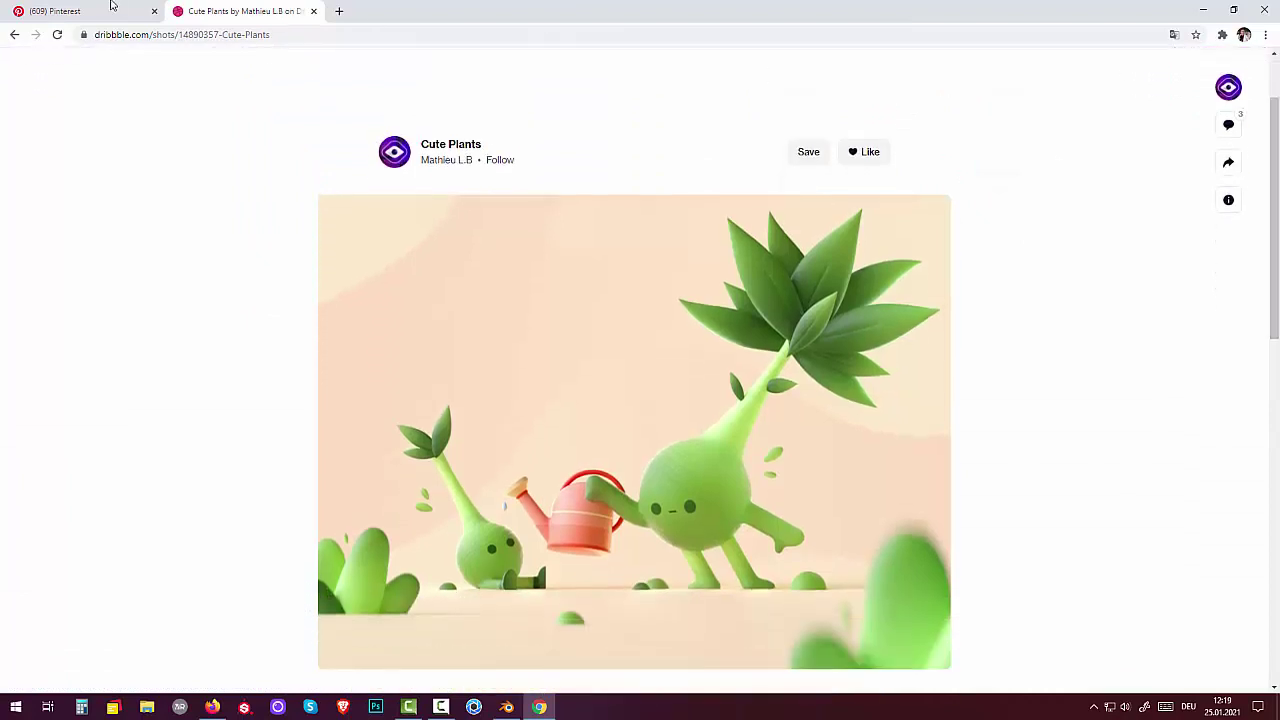
left_click(15, 35)
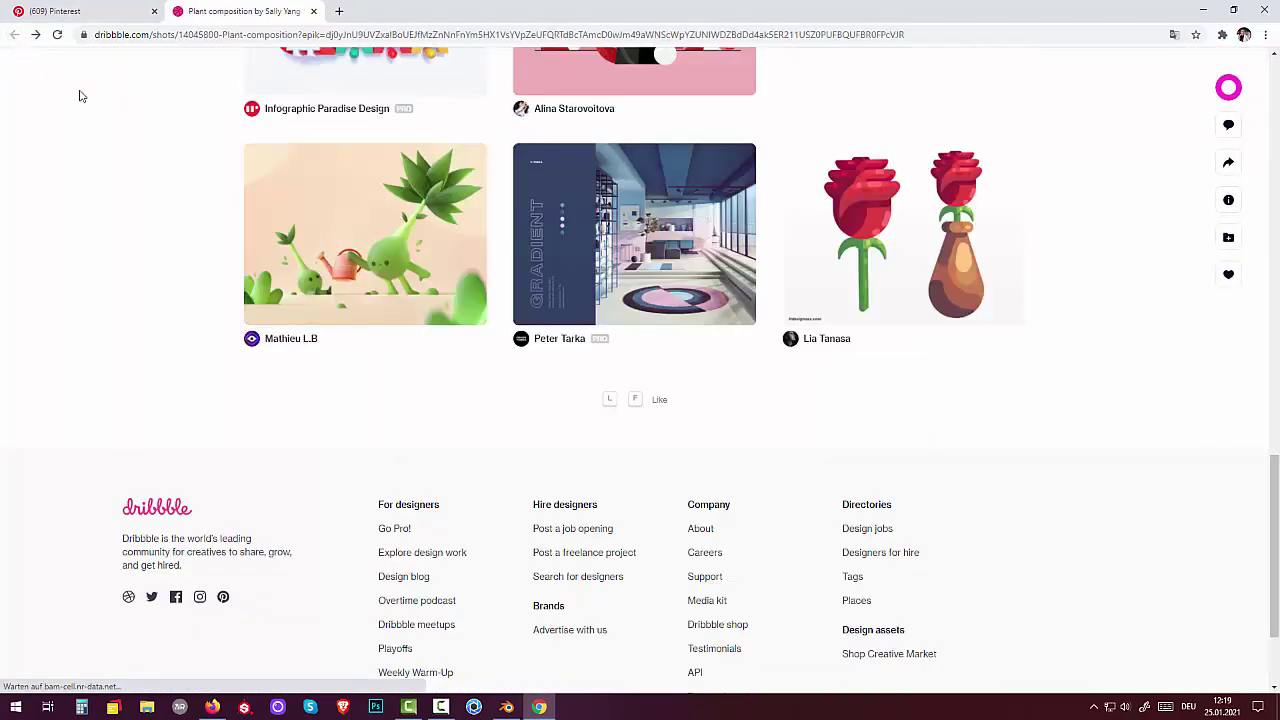
scroll(692, 407, "up", 10)
scroll(690, 405, "up", 10)
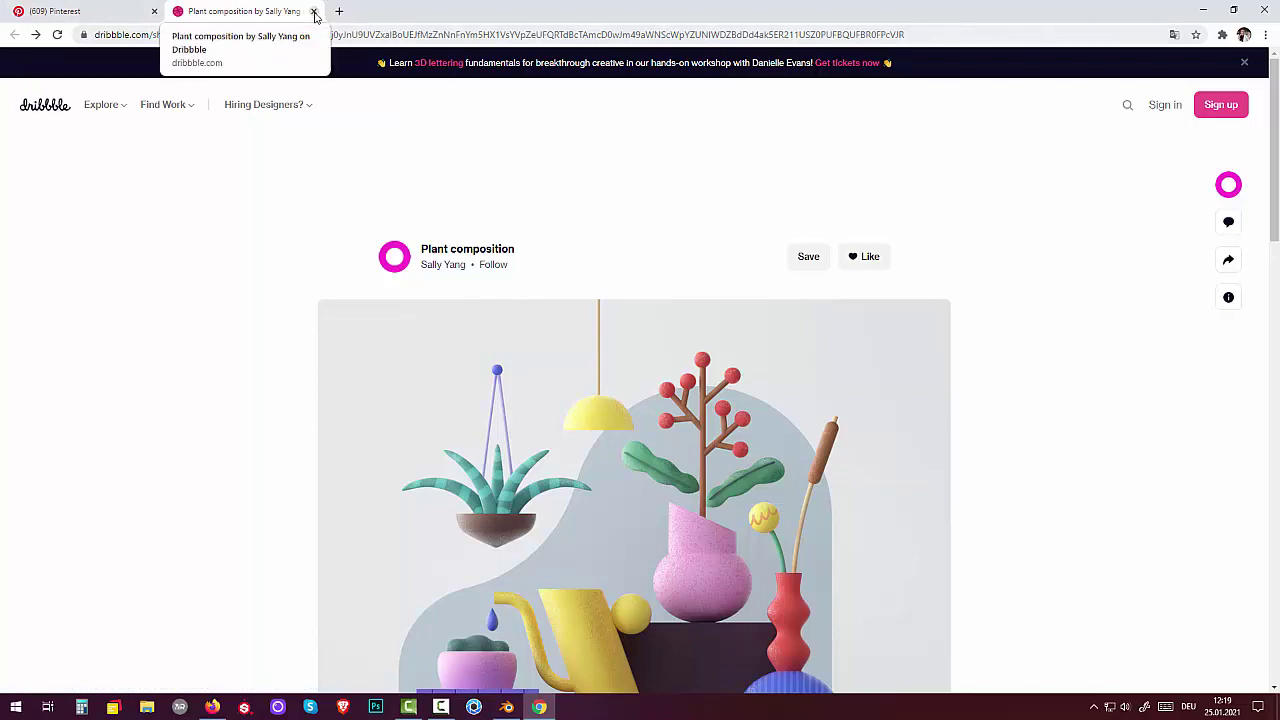
Close the Dribbble page and open the Learning pin on Pinterest.
left_click(314, 12)
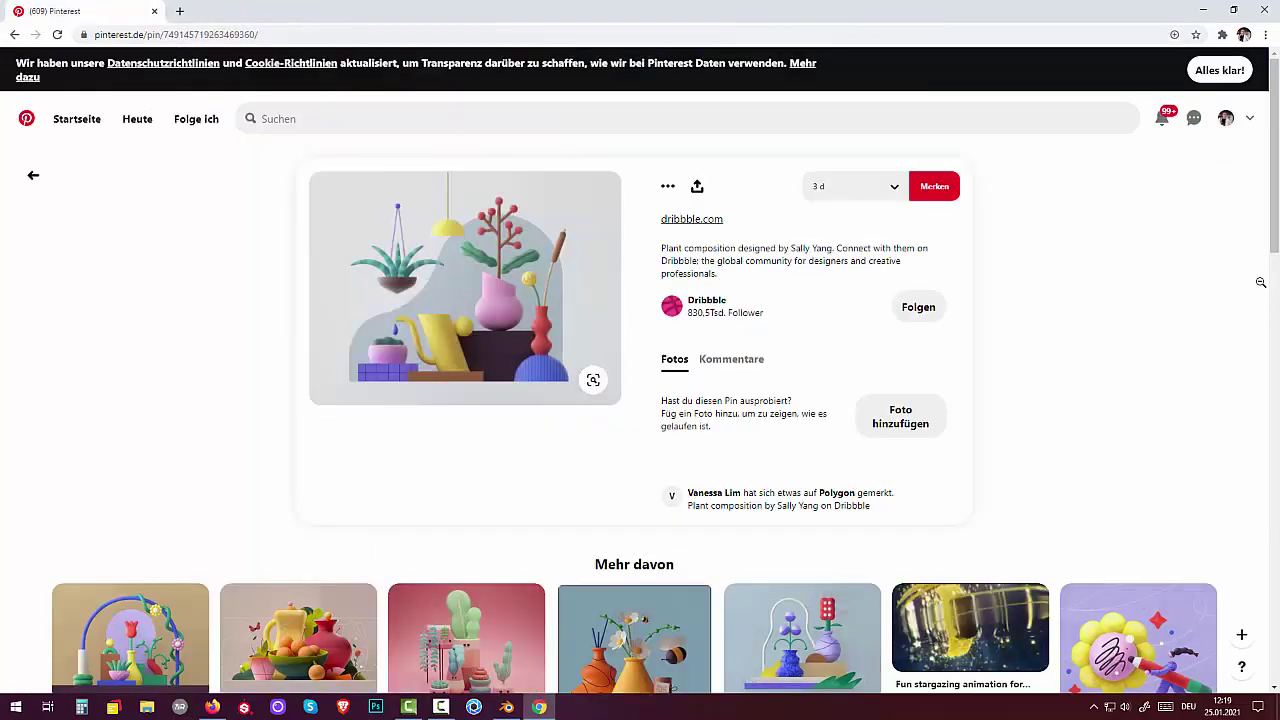
scroll(1270, 300, "down", 4)
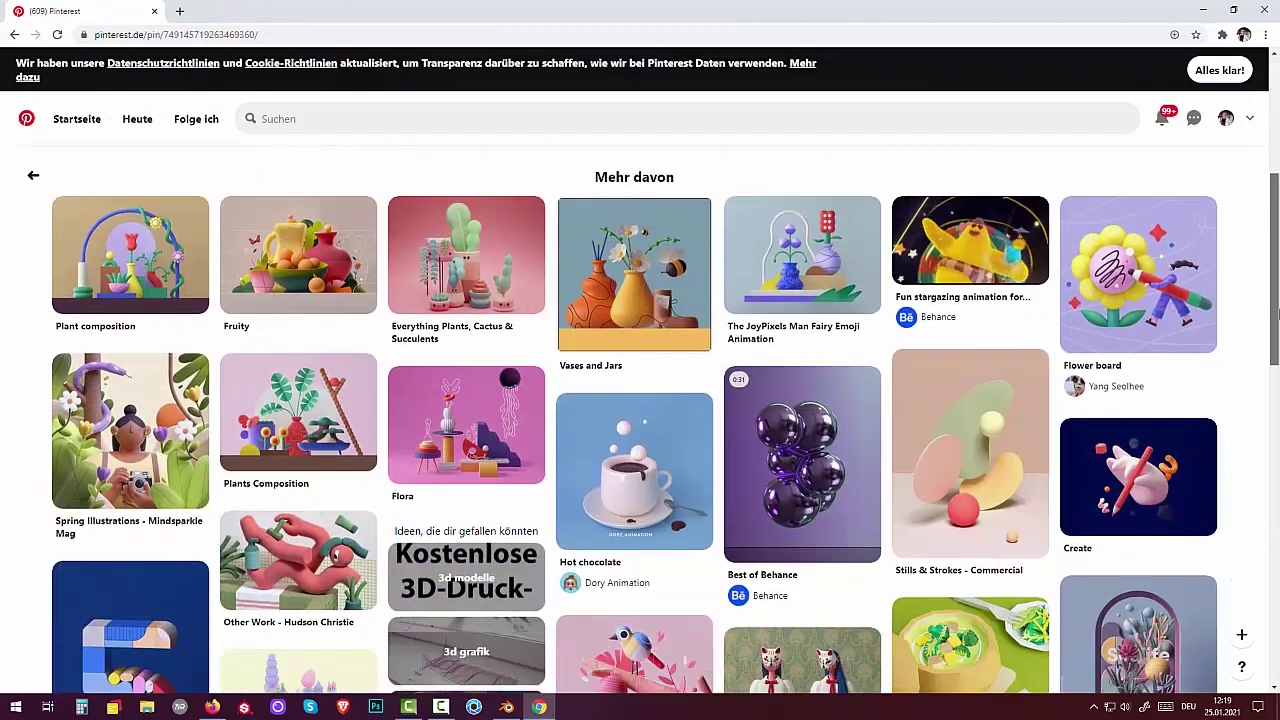
left_click_drag(1278, 314, 1276, 432)
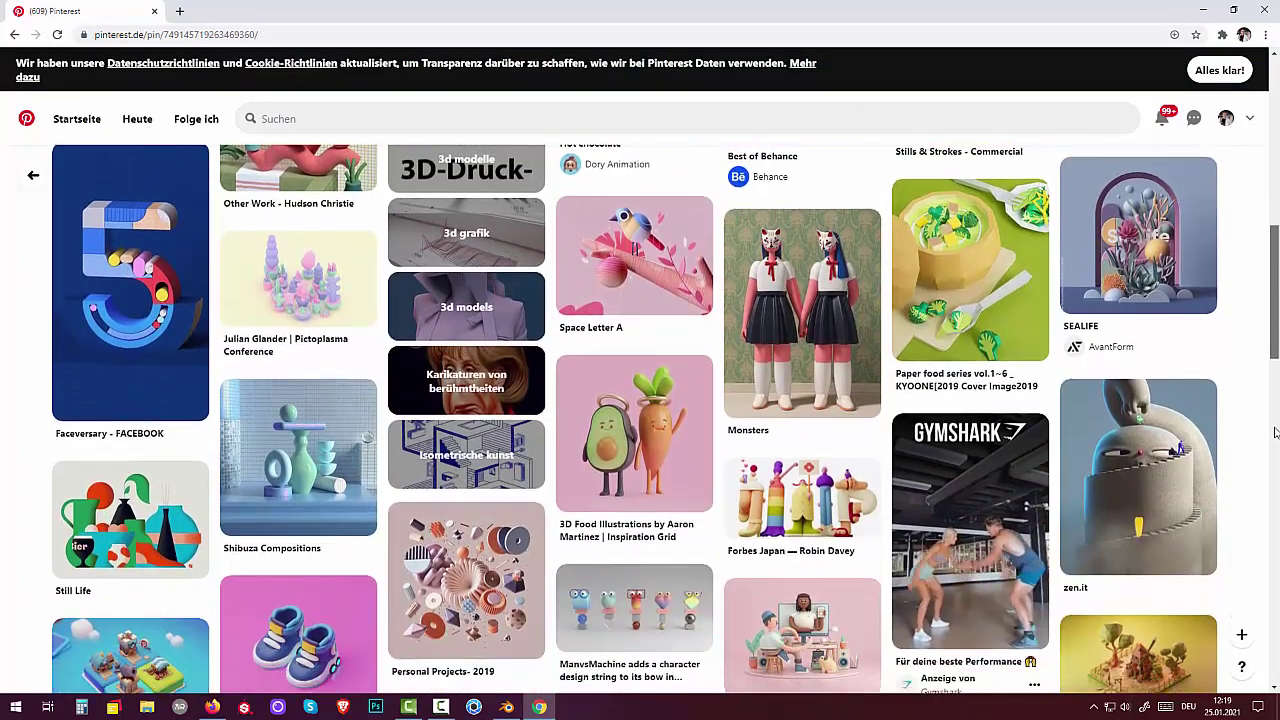
scroll(1276, 432, "down", 1)
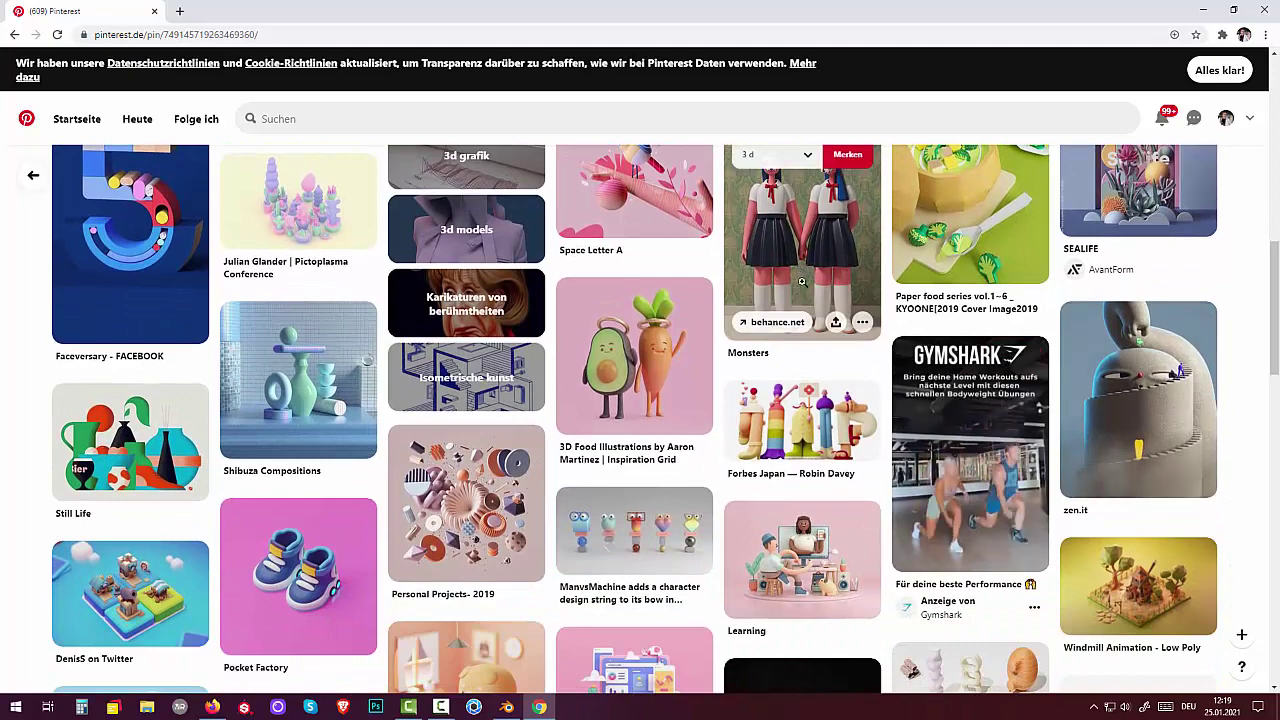
mouse_move(802, 635)
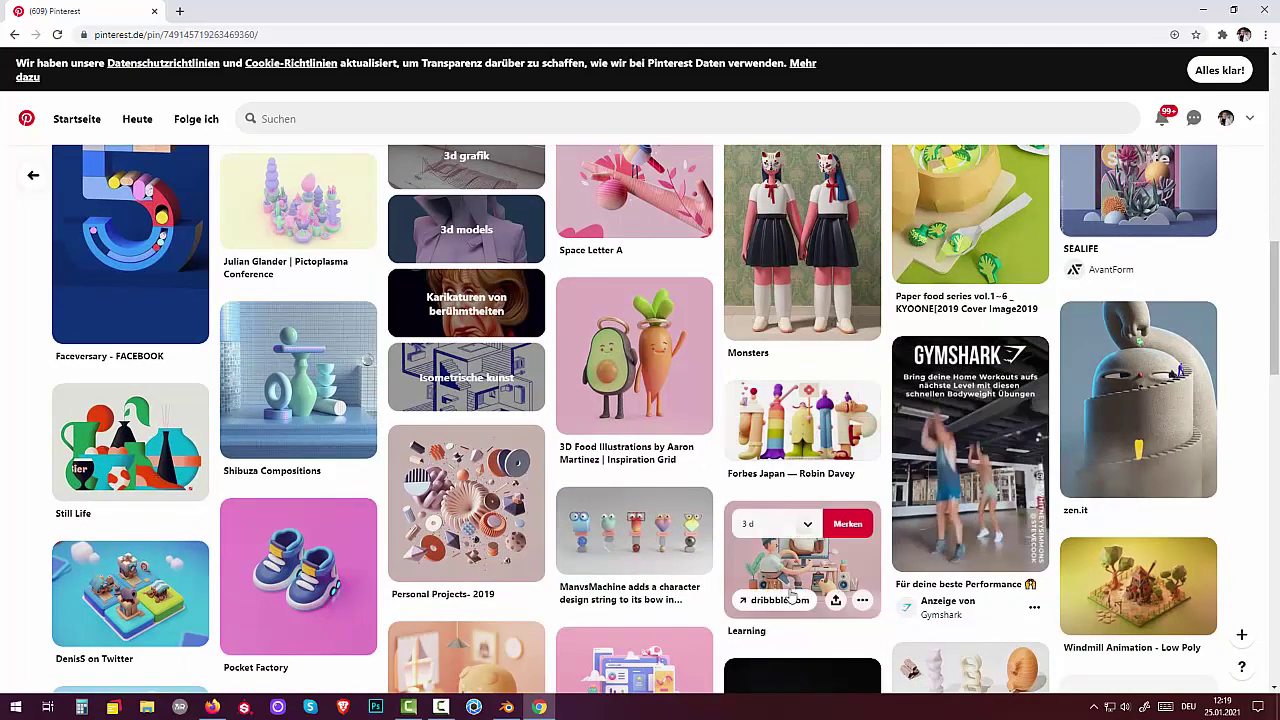
left_click(790, 575)
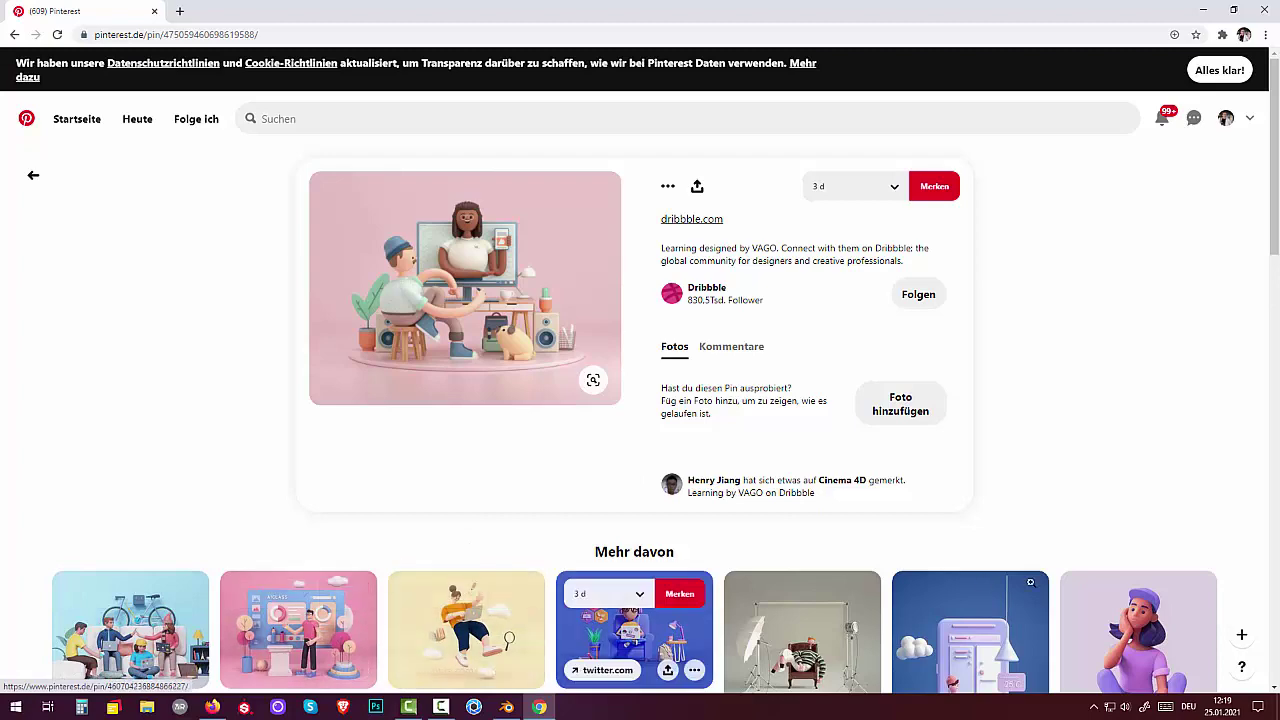
Browse the CP Summer/Spring Collection, Chillin with social media, pink-background and Girl with Ipad pins, then return to Blender.
left_click_drag(1276, 143, 1277, 215)
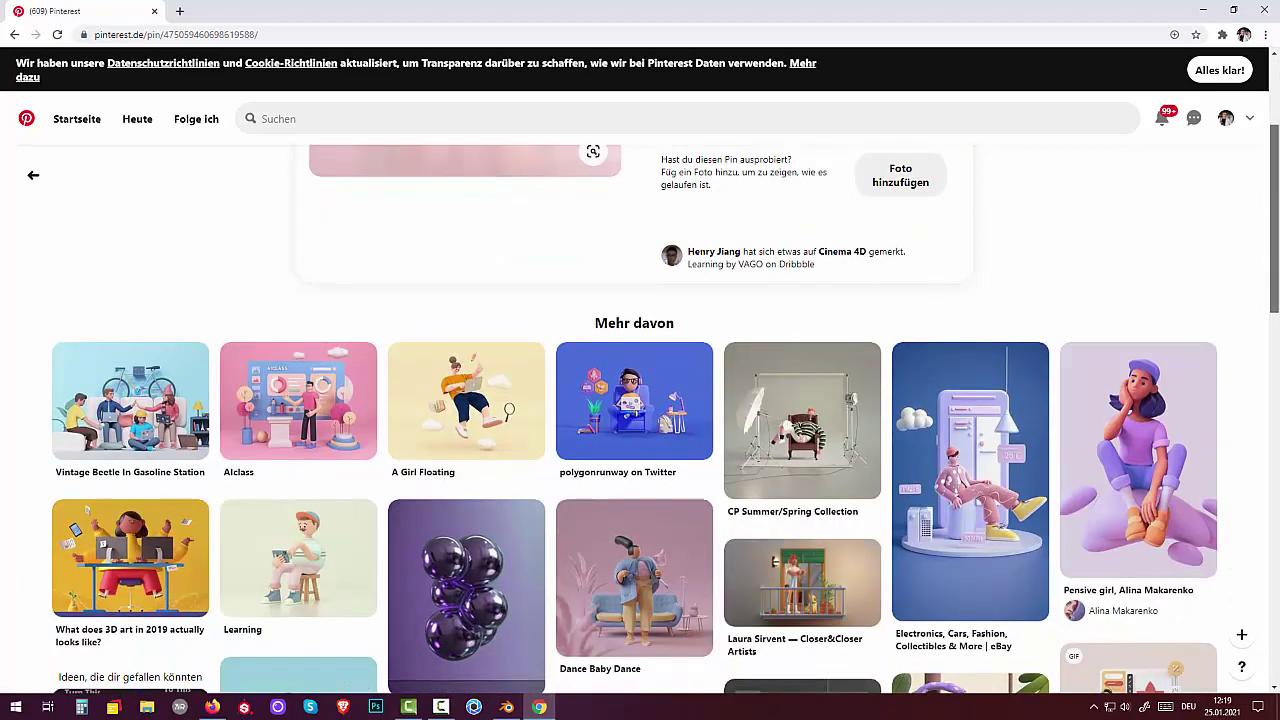
left_click(800, 430)
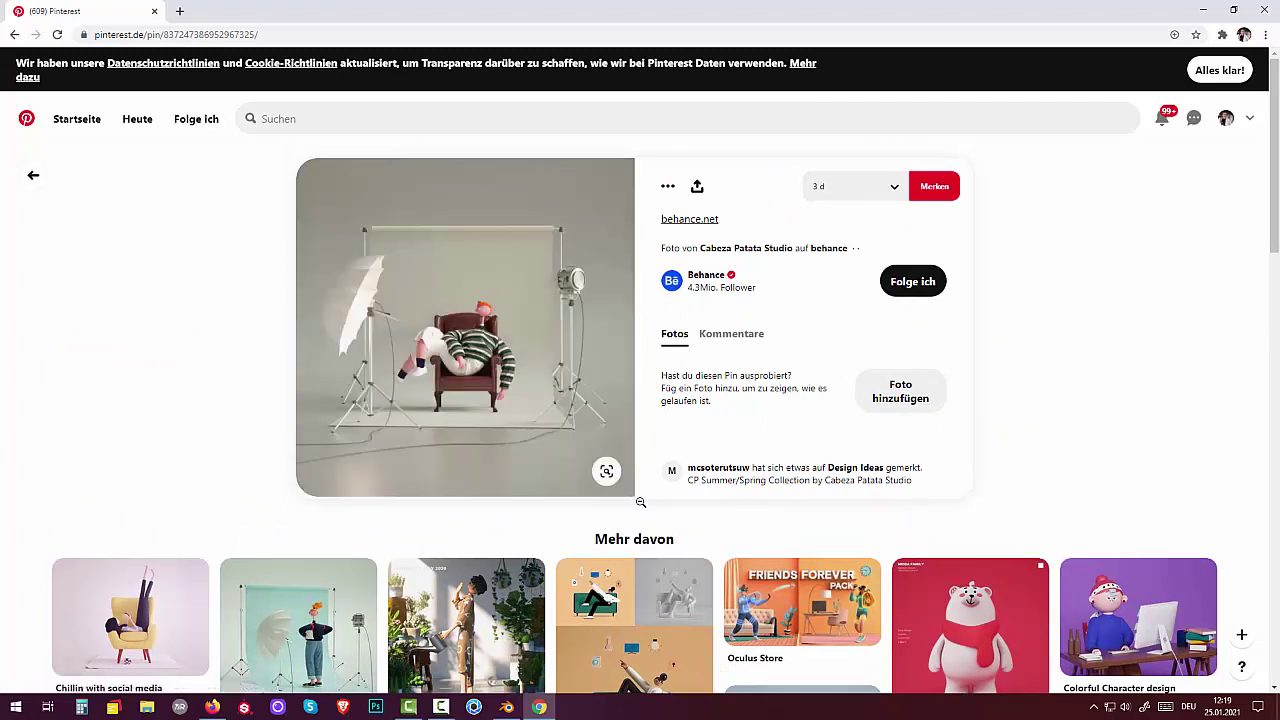
left_click(126, 629)
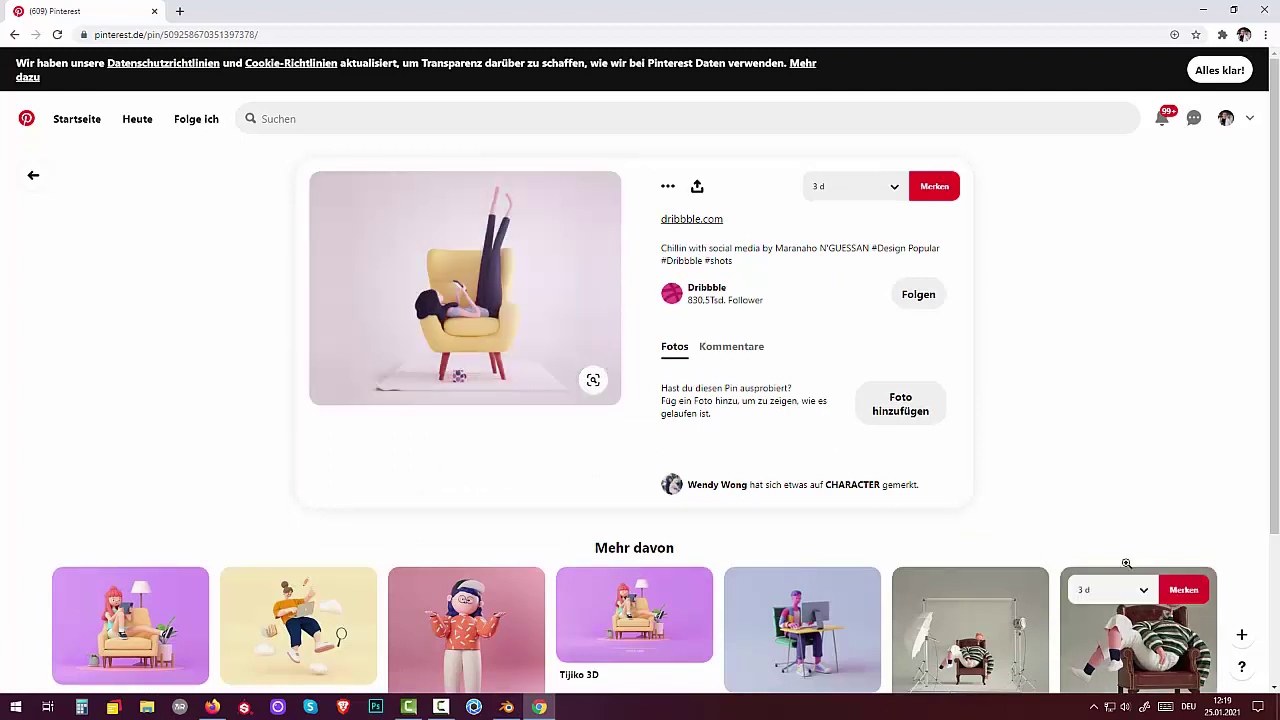
left_click(453, 640)
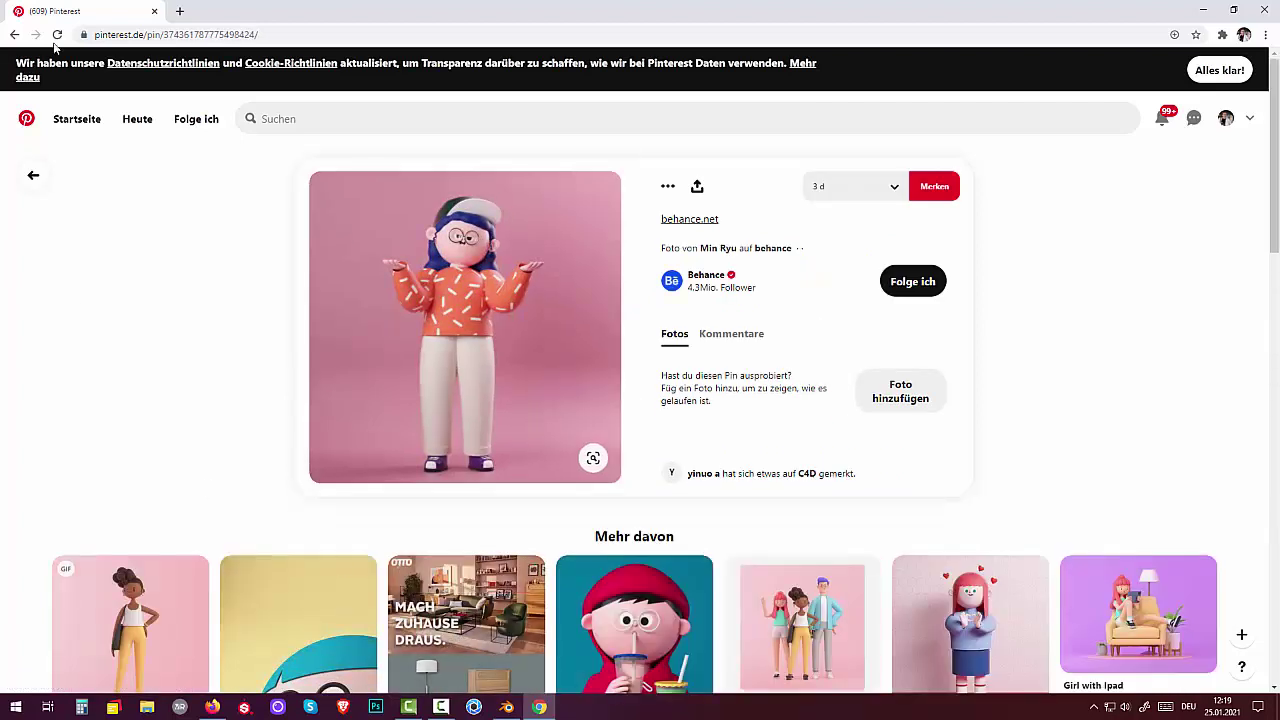
mouse_move(1138, 614)
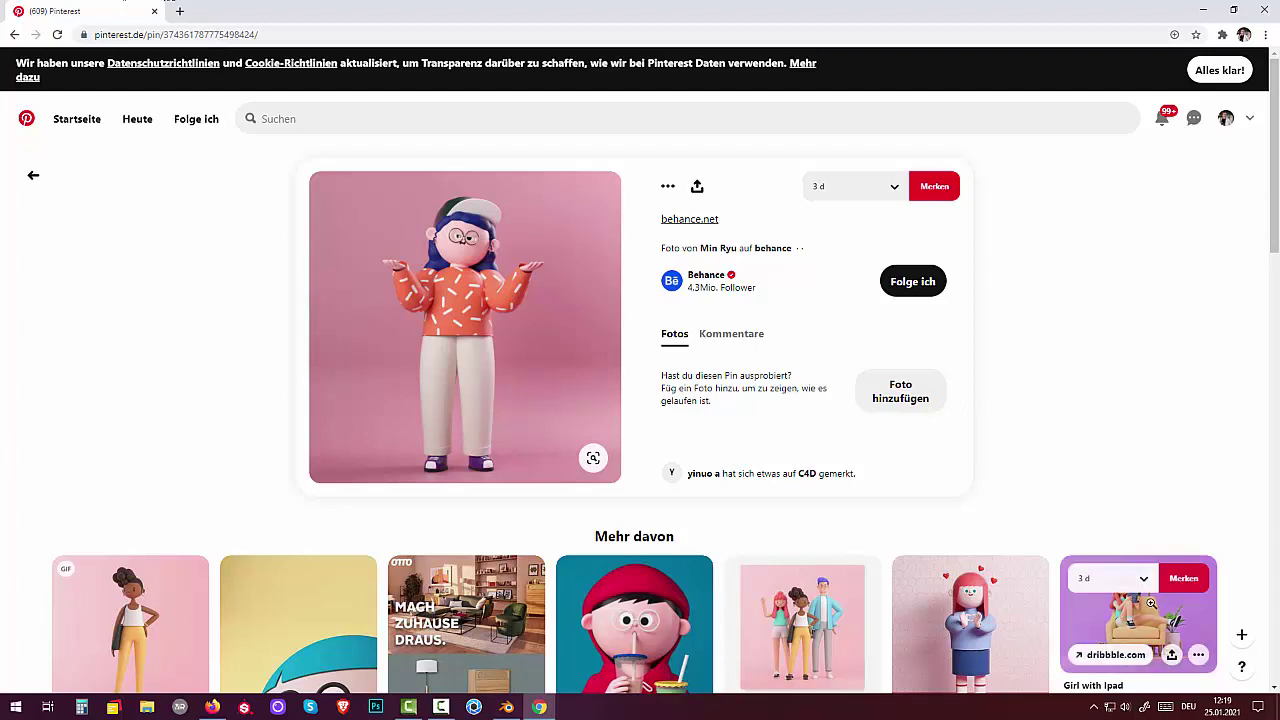
left_click(1150, 603)
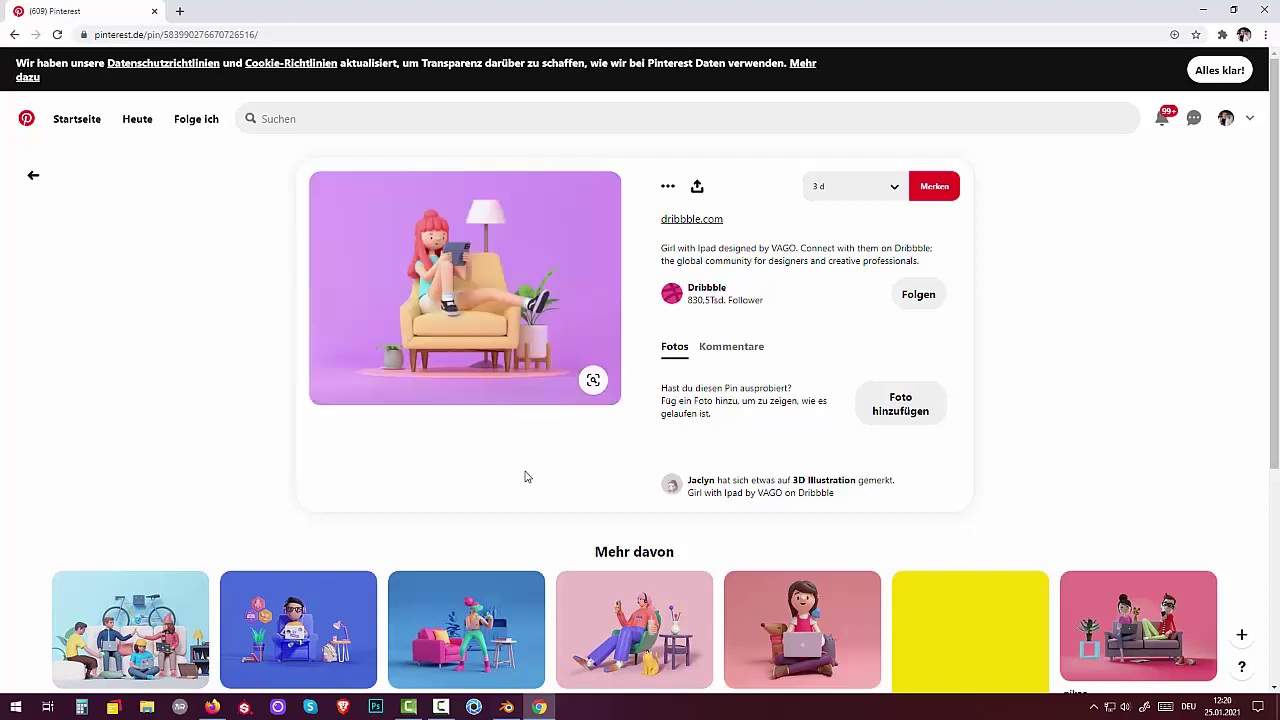
scroll(590, 519, "down", 3)
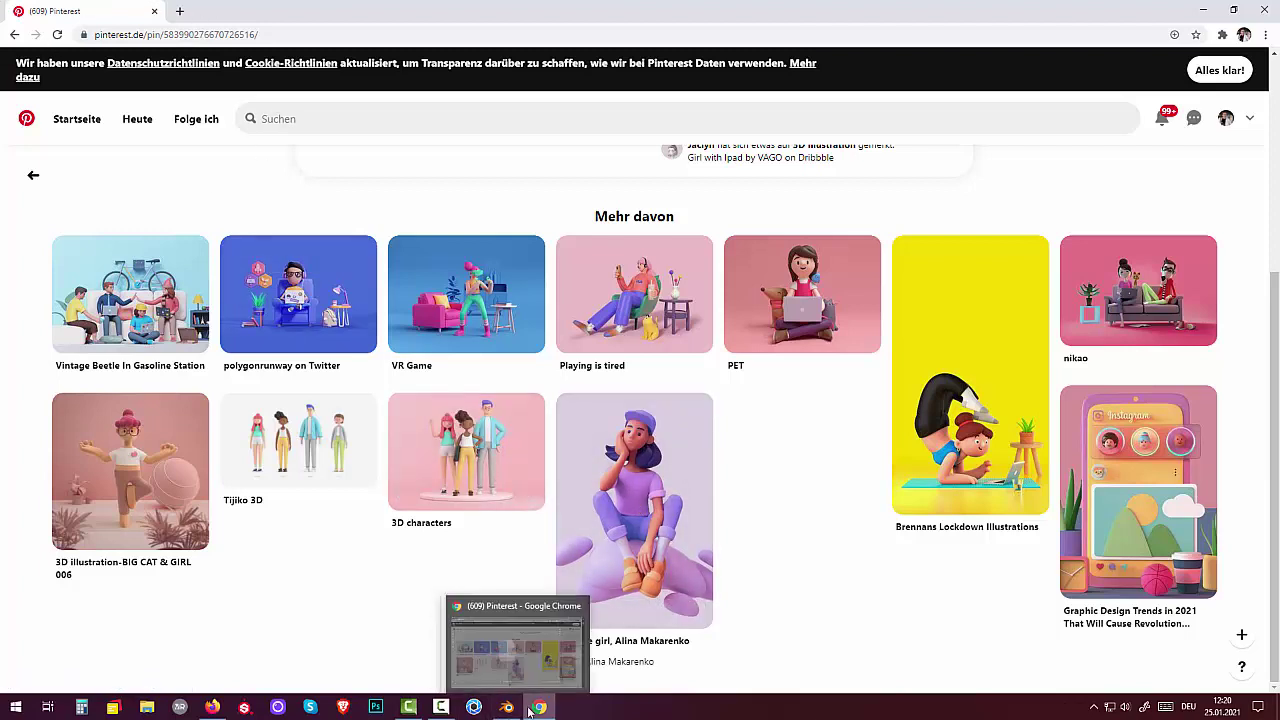
mouse_move(441, 707)
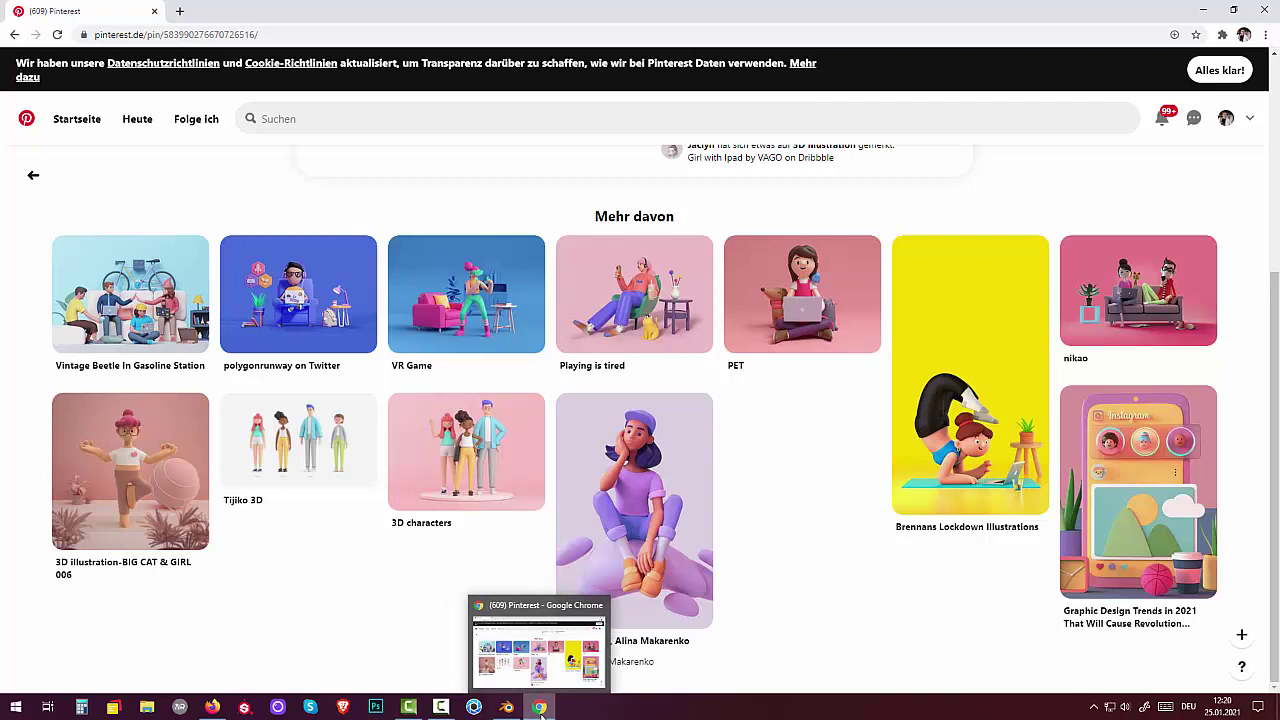
left_click(440, 707)
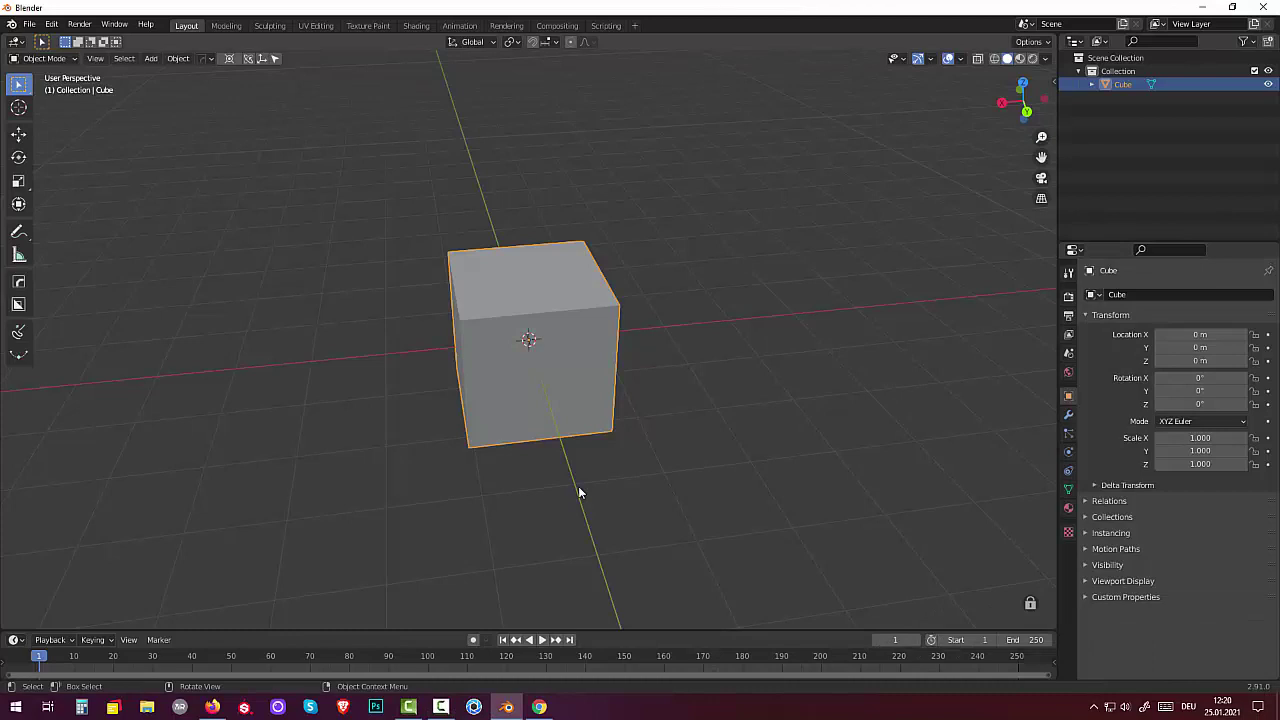
Give the cube a Subdivision Surface modifier with viewport level 3, making it a smooth sphere.
middle_click_drag(687, 406, 680, 432)
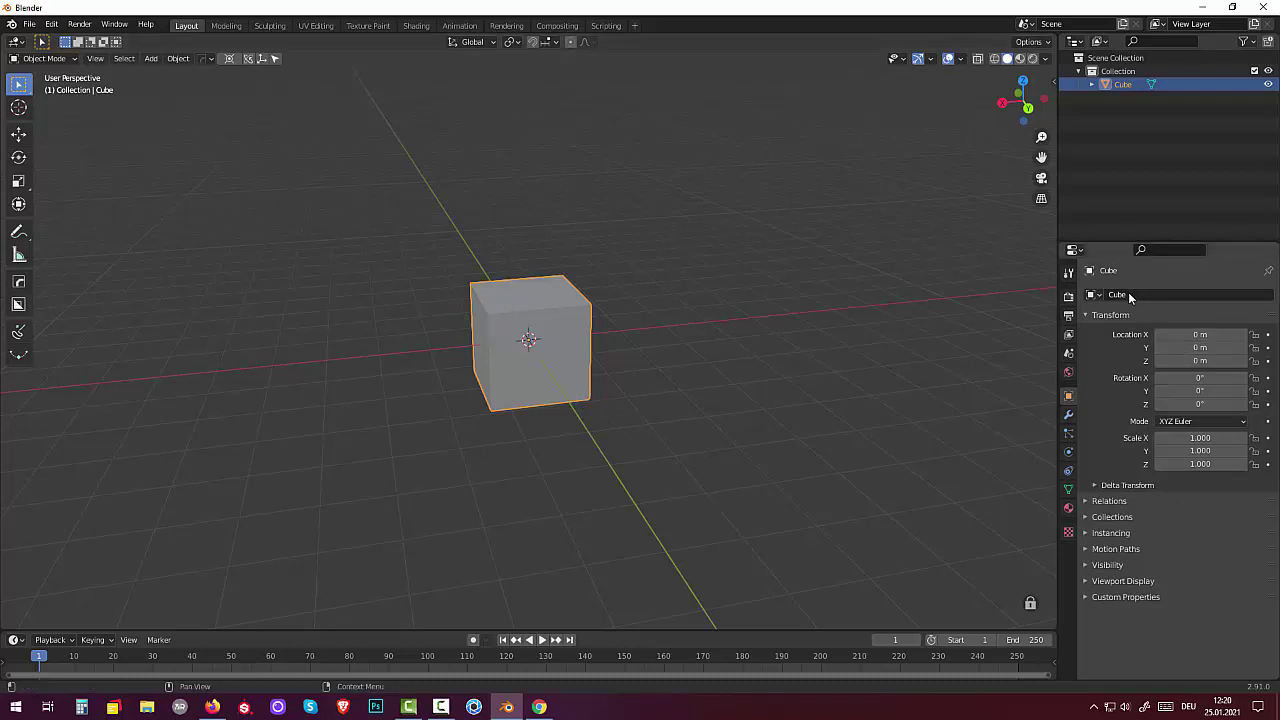
left_click(1070, 414)
left_click(1094, 296)
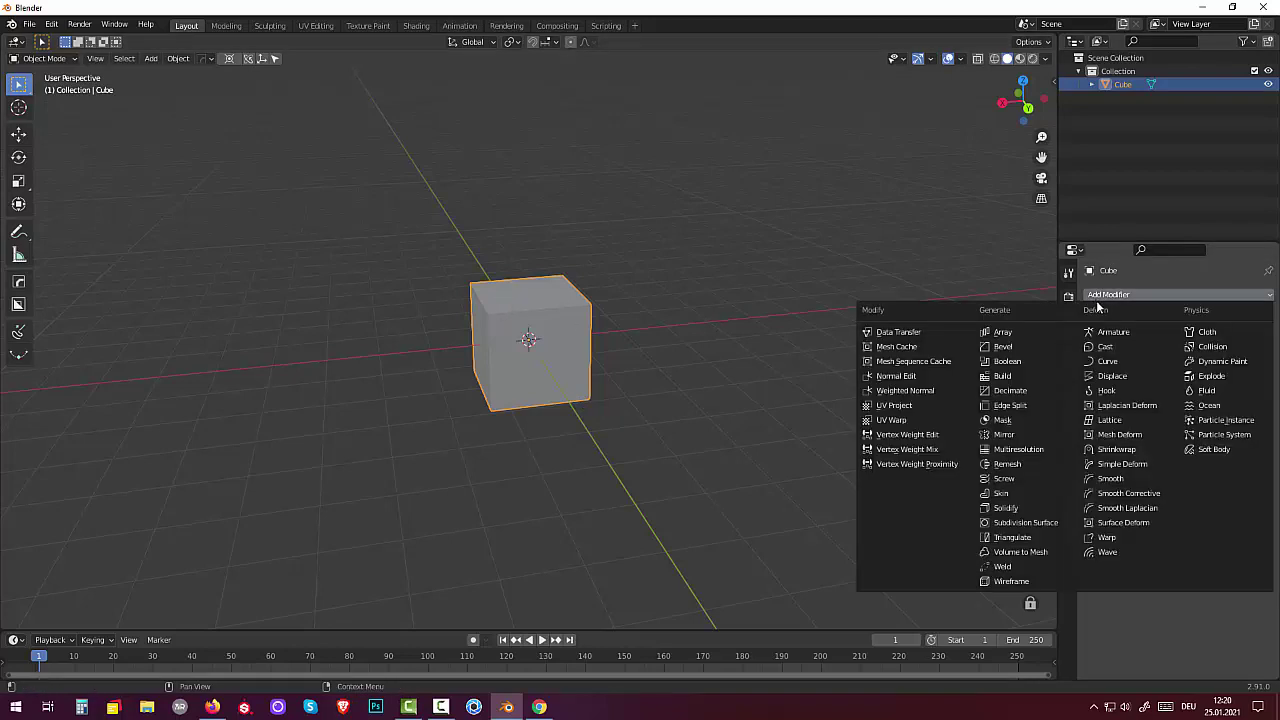
left_click(1025, 524)
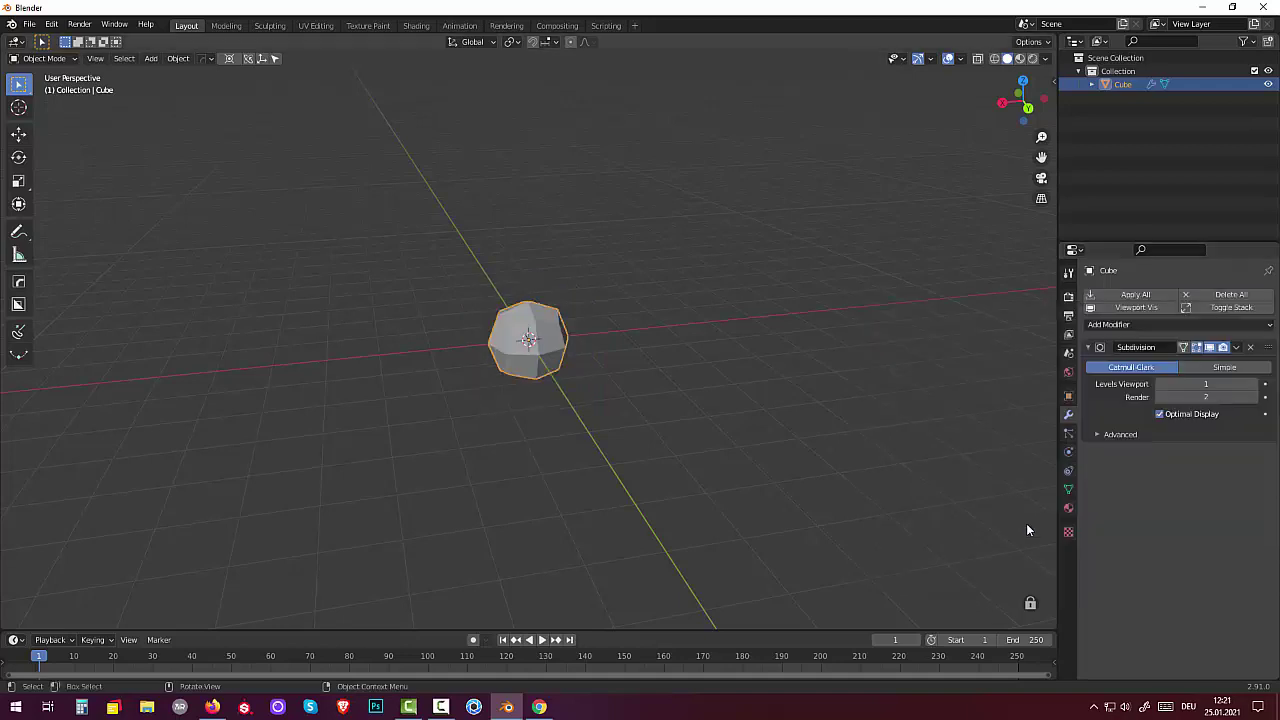
left_click_drag(1205, 388, 1240, 388)
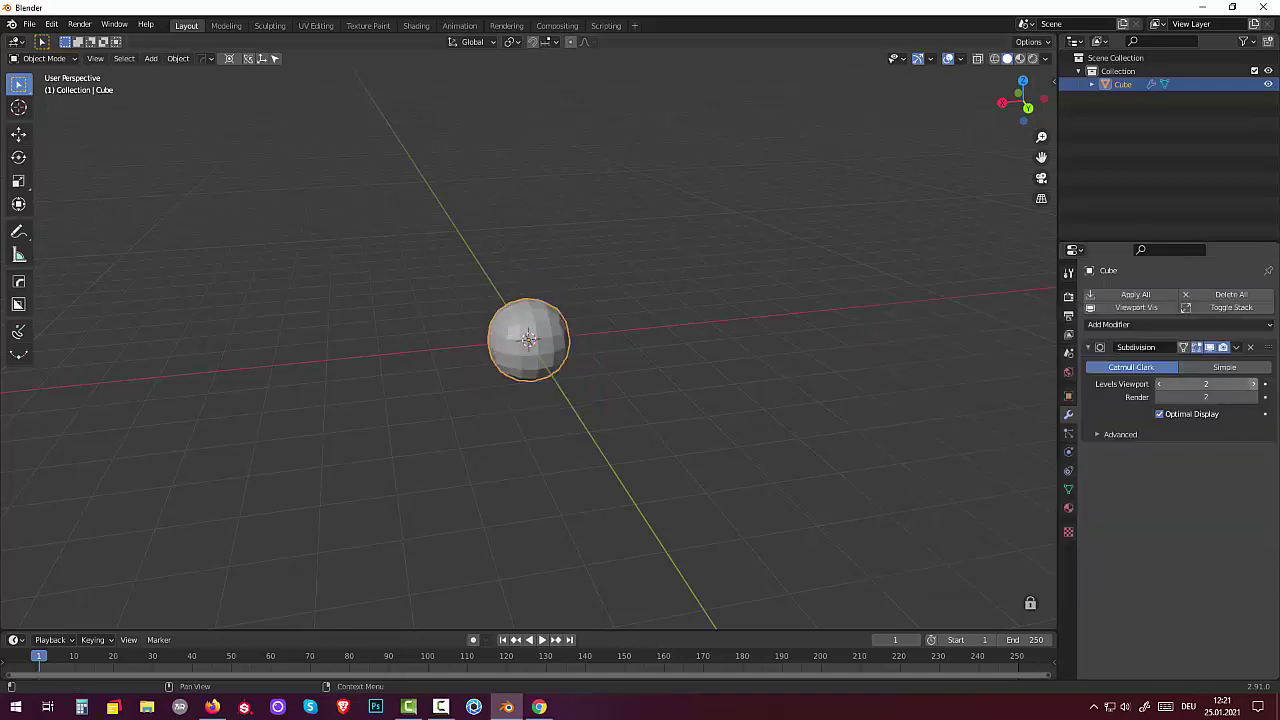
mouse_move(892, 402)
middle_mouse_down()
mouse_move(725, 404)
mouse_move(566, 367)
middle_mouse_up()
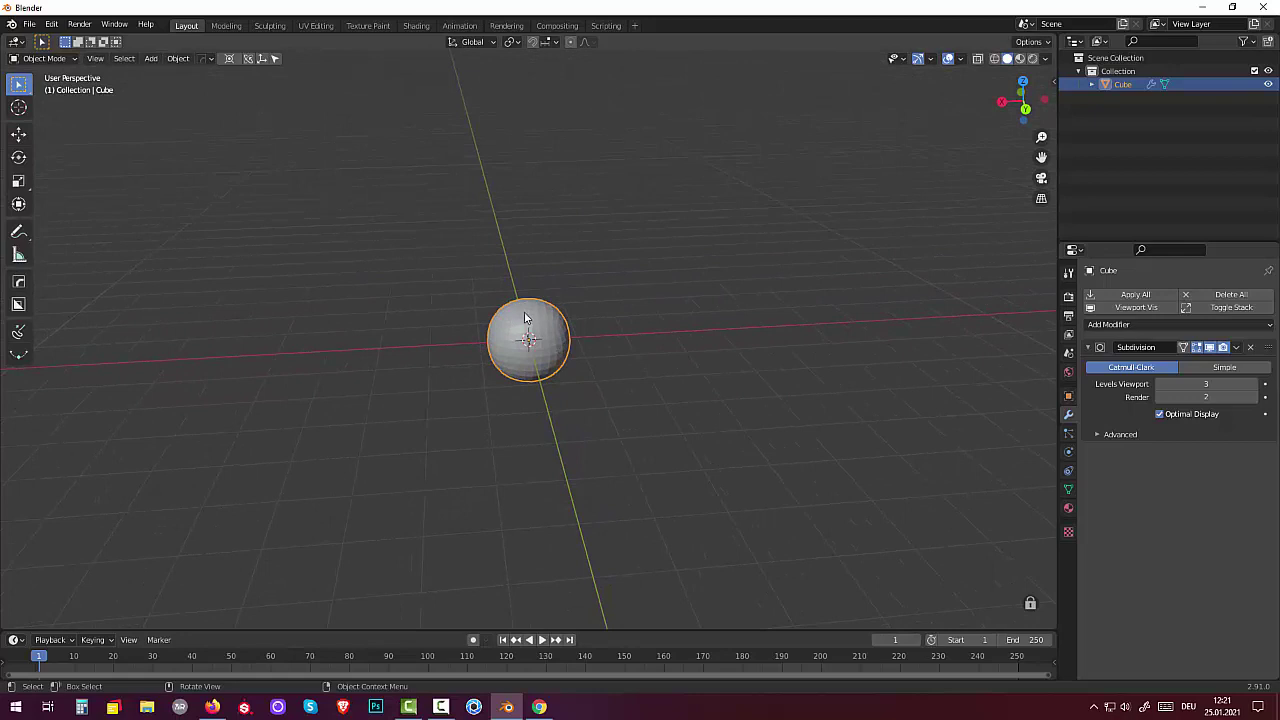
middle_click_drag(571, 363, 566, 345)
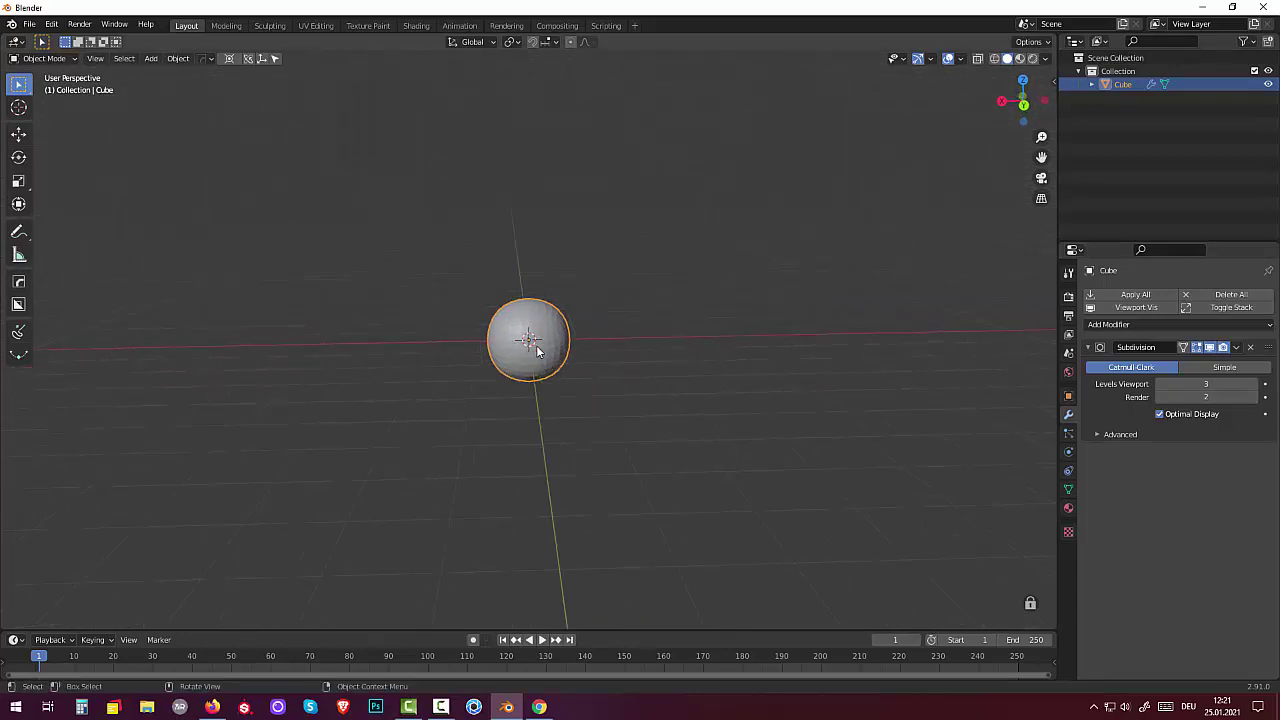
In right view, stretch the sphere 3.2222 along Z, then start scaling its mesh along Y.
key("KP_3")
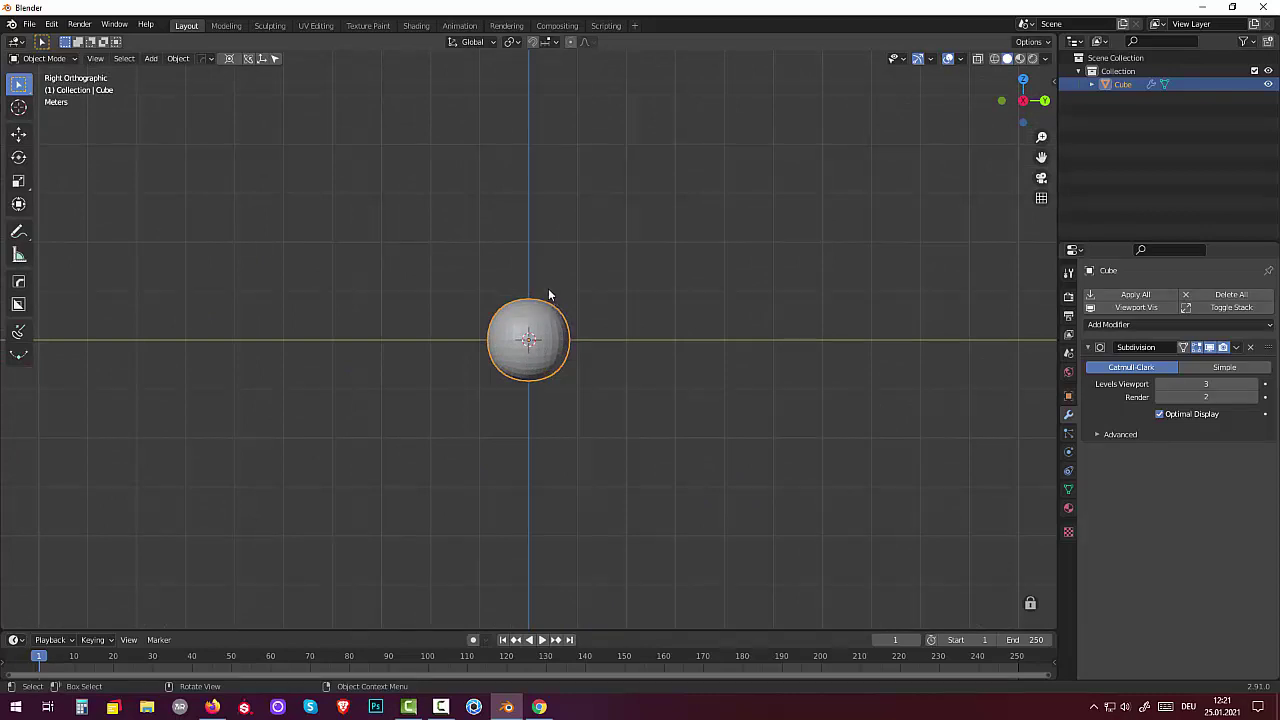
key("s")
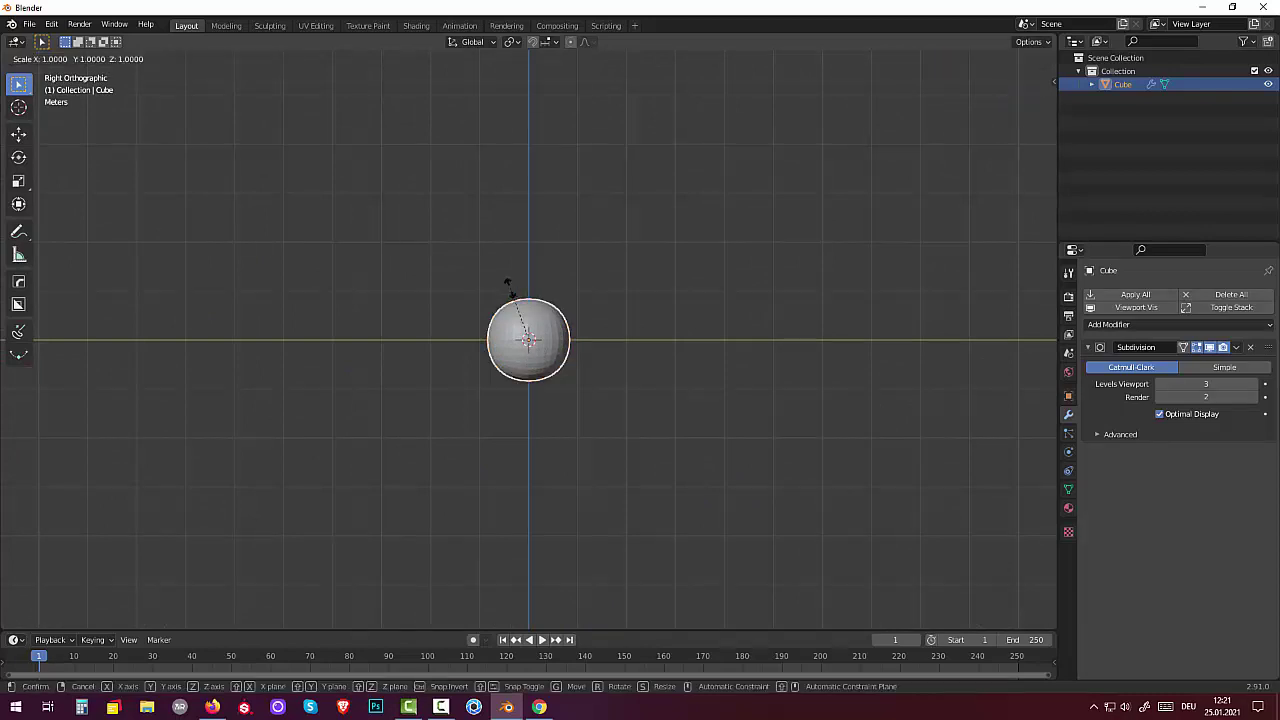
key("z")
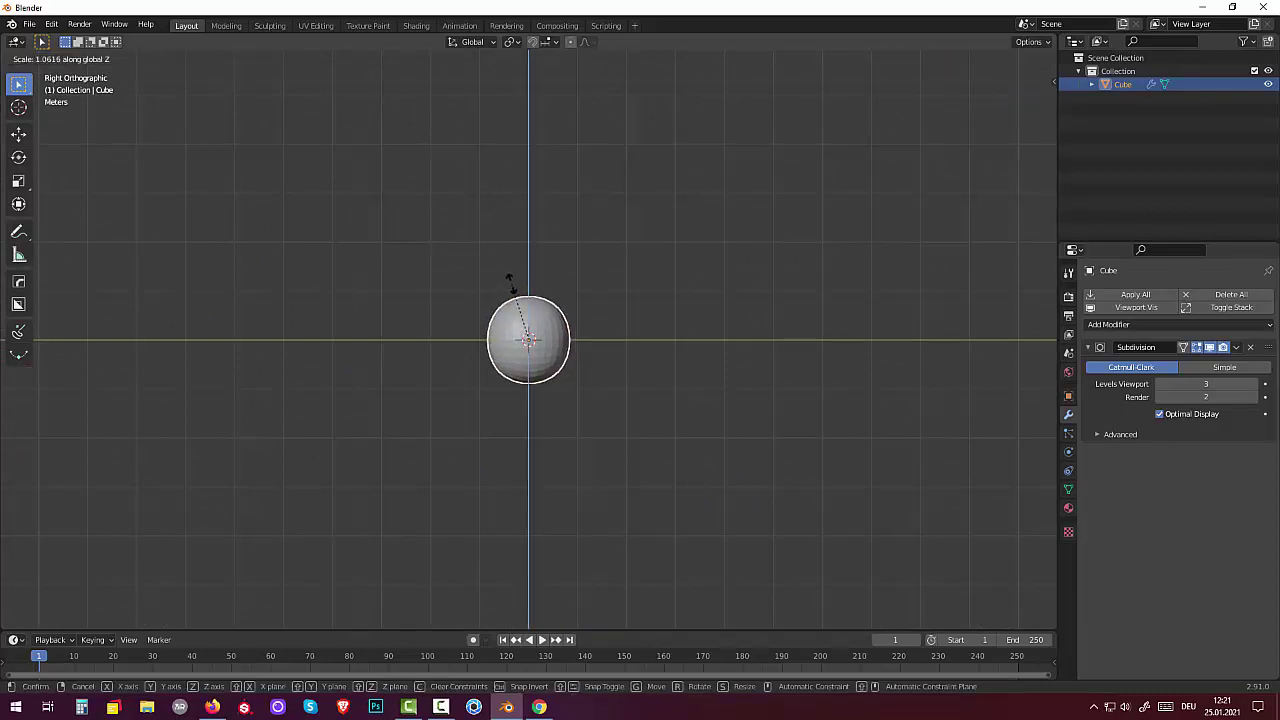
left_click(528, 162)
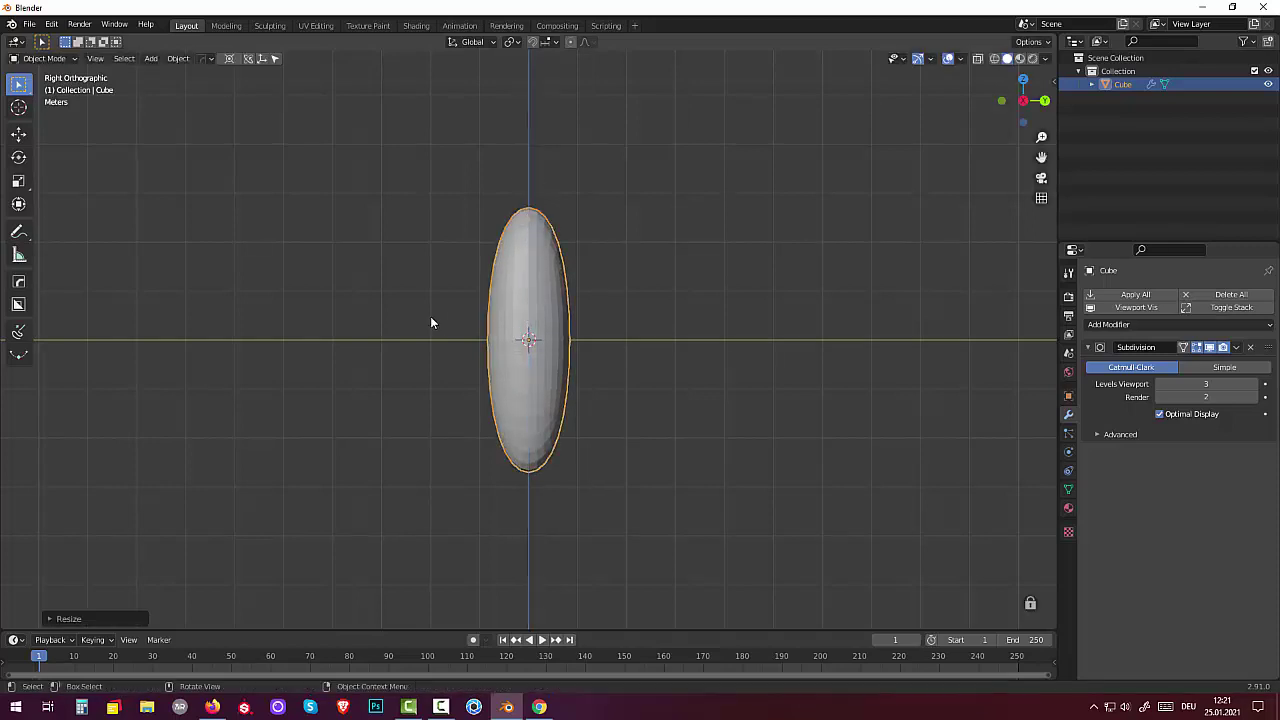
key("Tab")
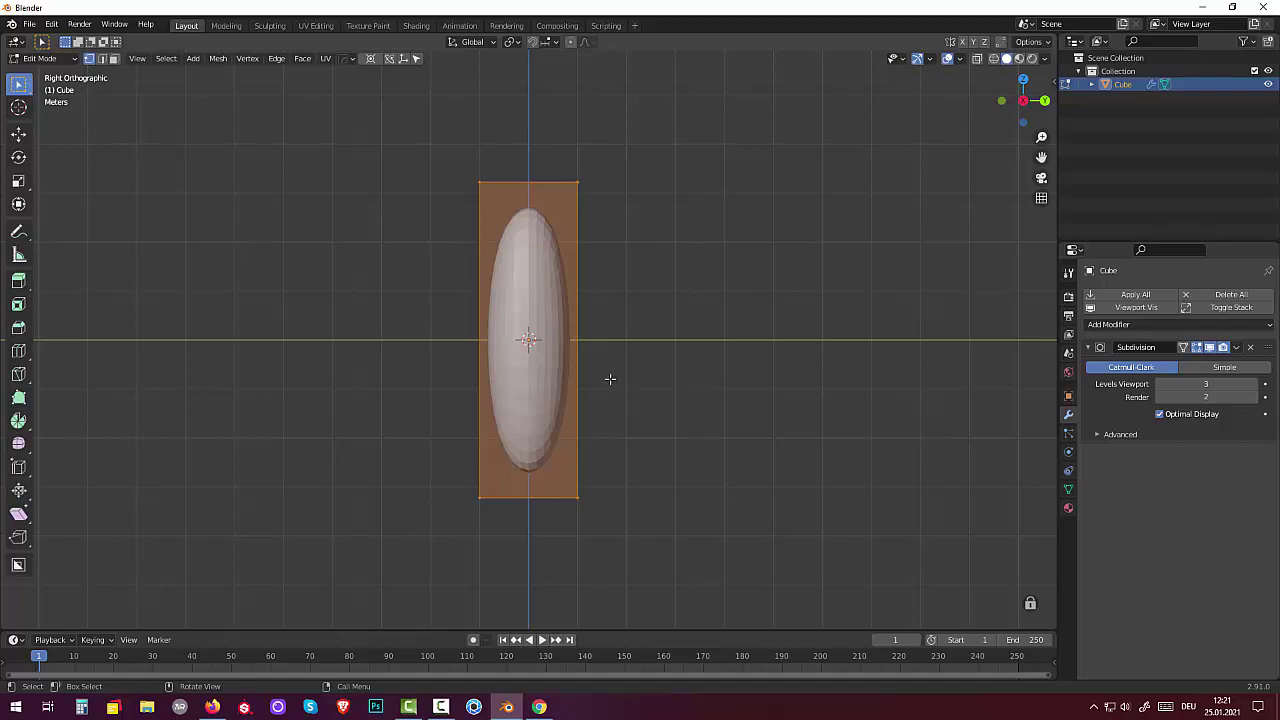
key("s")
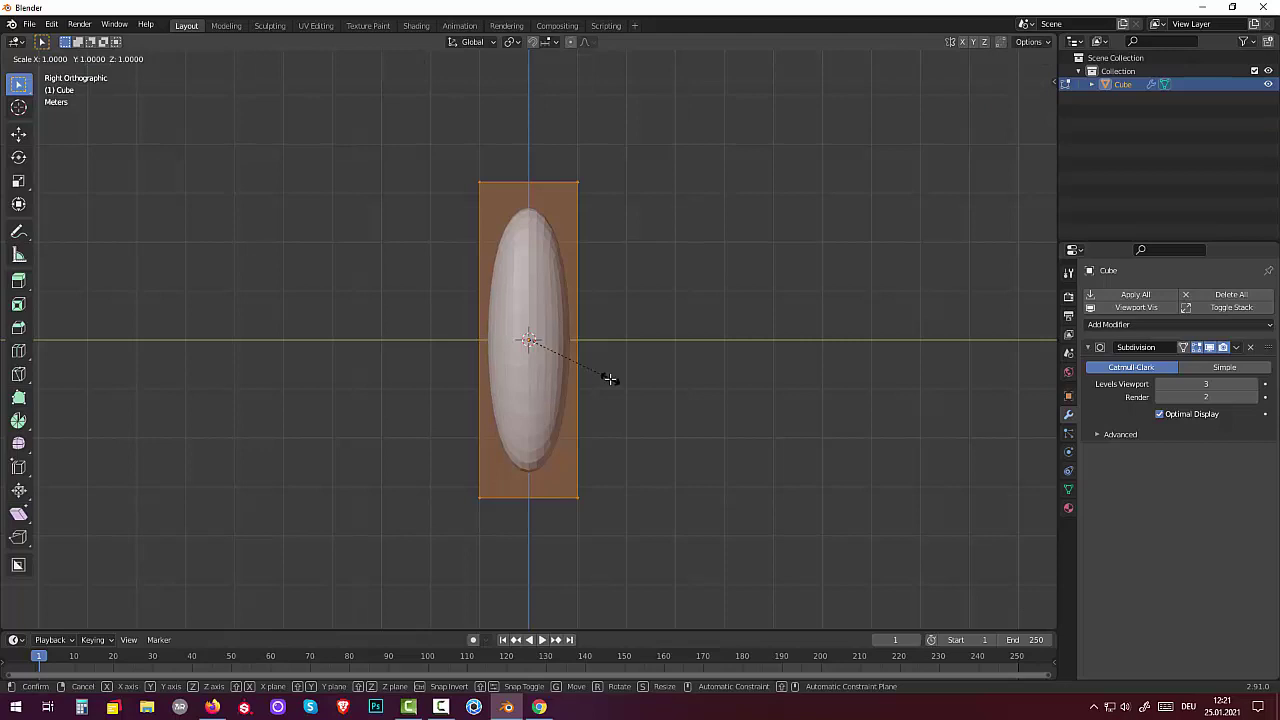
key("y")
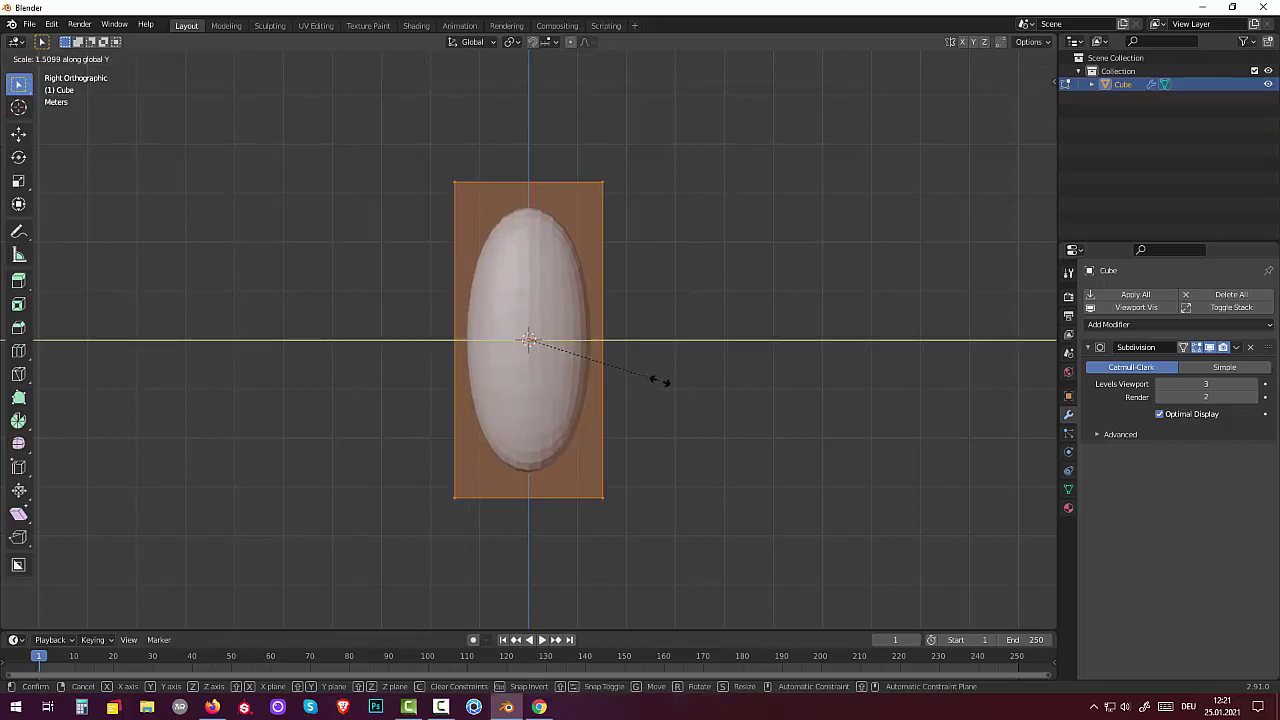
Confirm the Y-axis widening and switch to face selection.
left_click(668, 381)
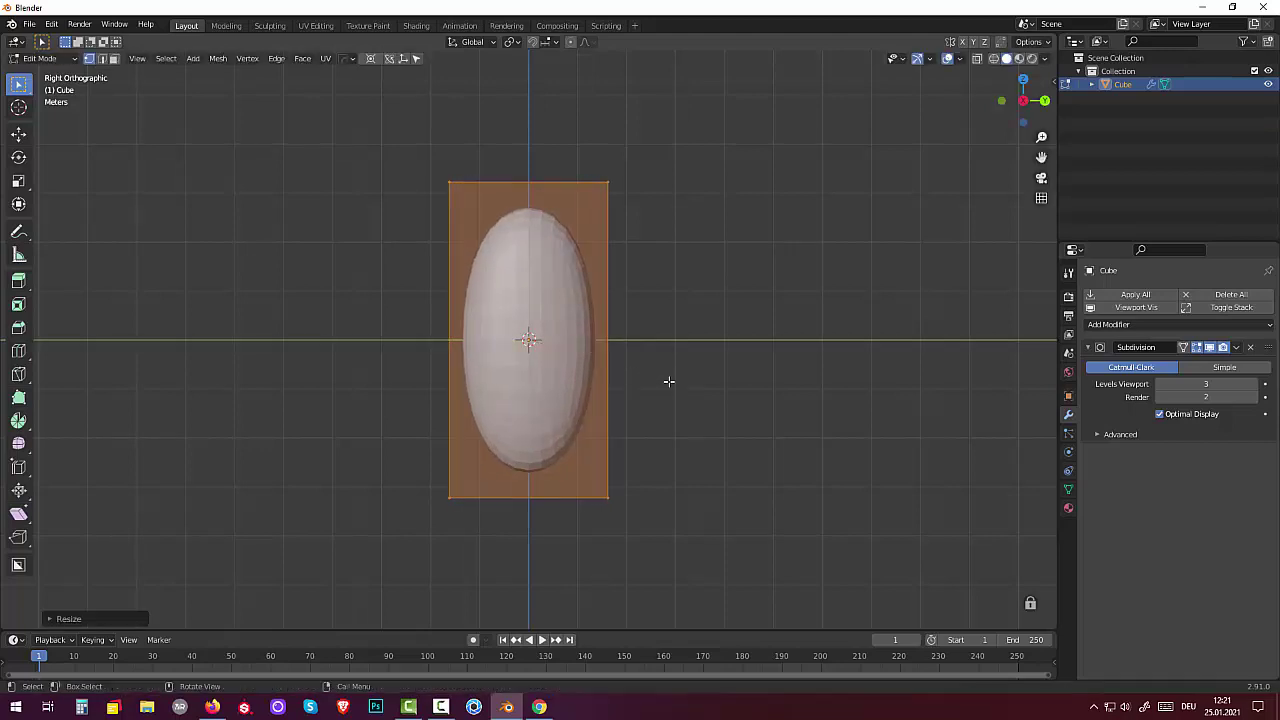
key("Tab")
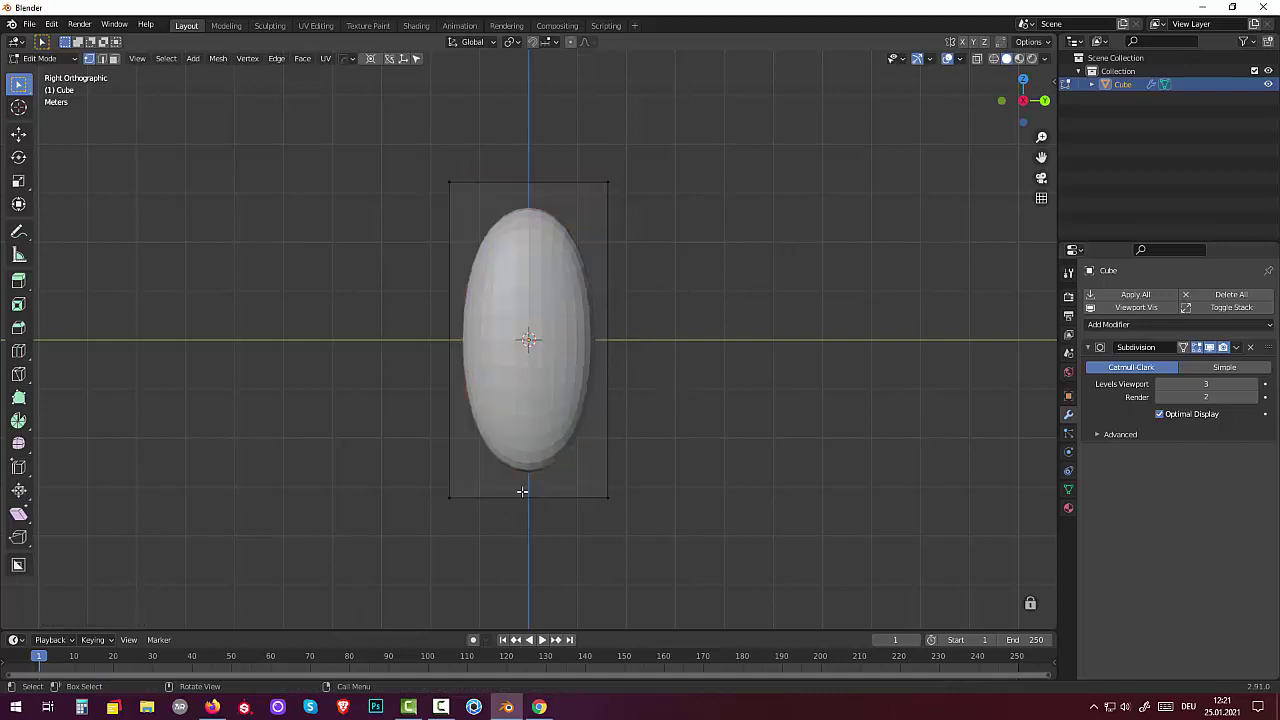
key("3")
left_click(530, 491)
Add two centred vertical loop cuts and spread them toward the sides along Y.
key("ctrl+r")
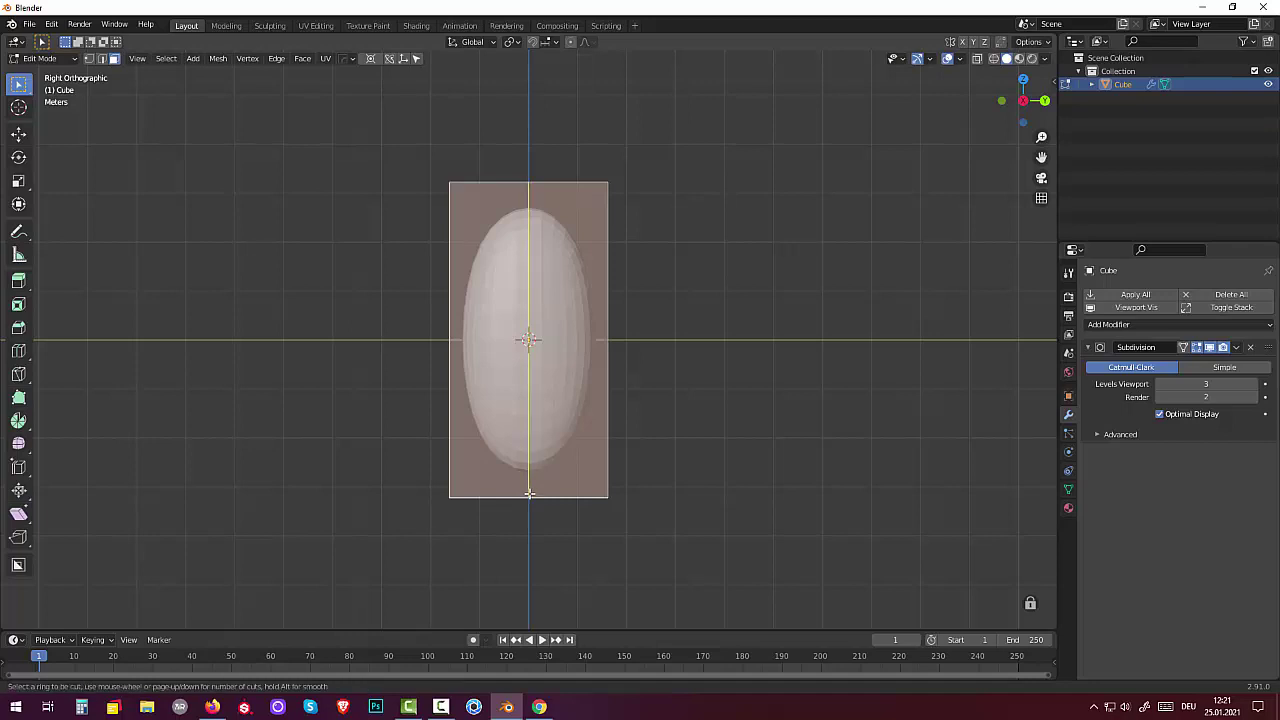
scroll(529, 493, "up", 1)
left_click(528, 493)
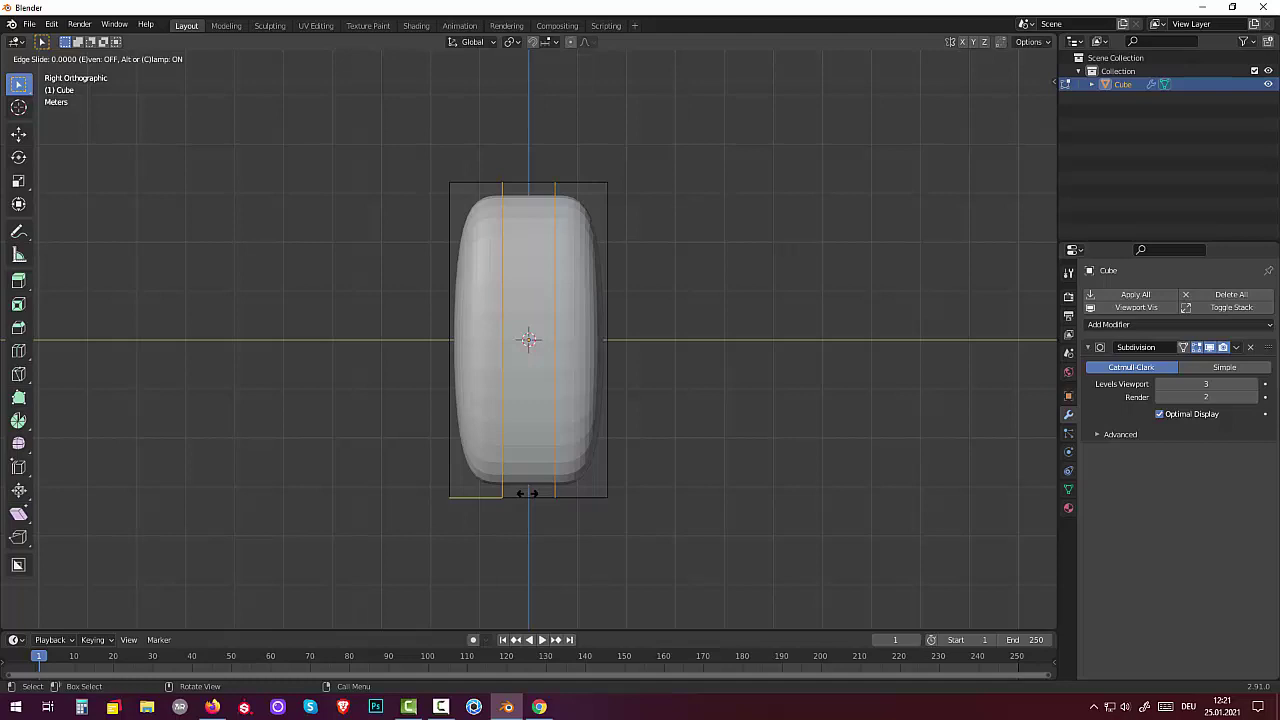
right_click(528, 493)
key("s")
key("y")
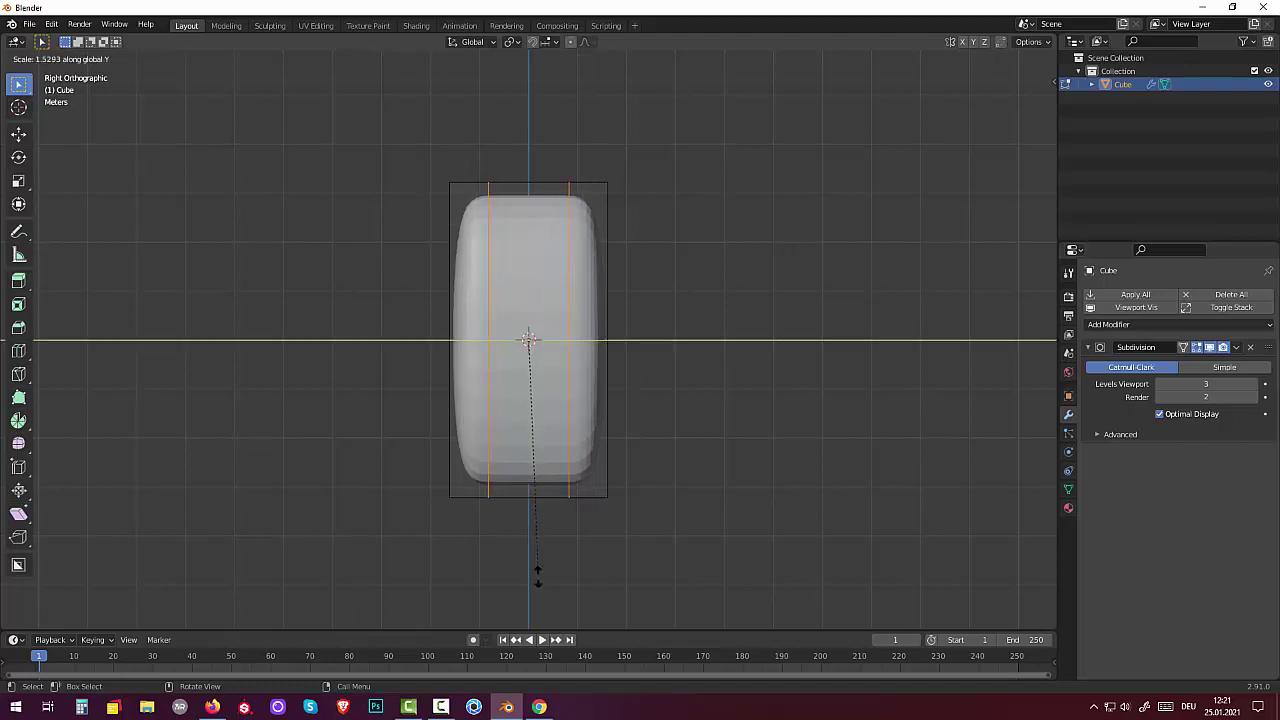
left_click(540, 167)
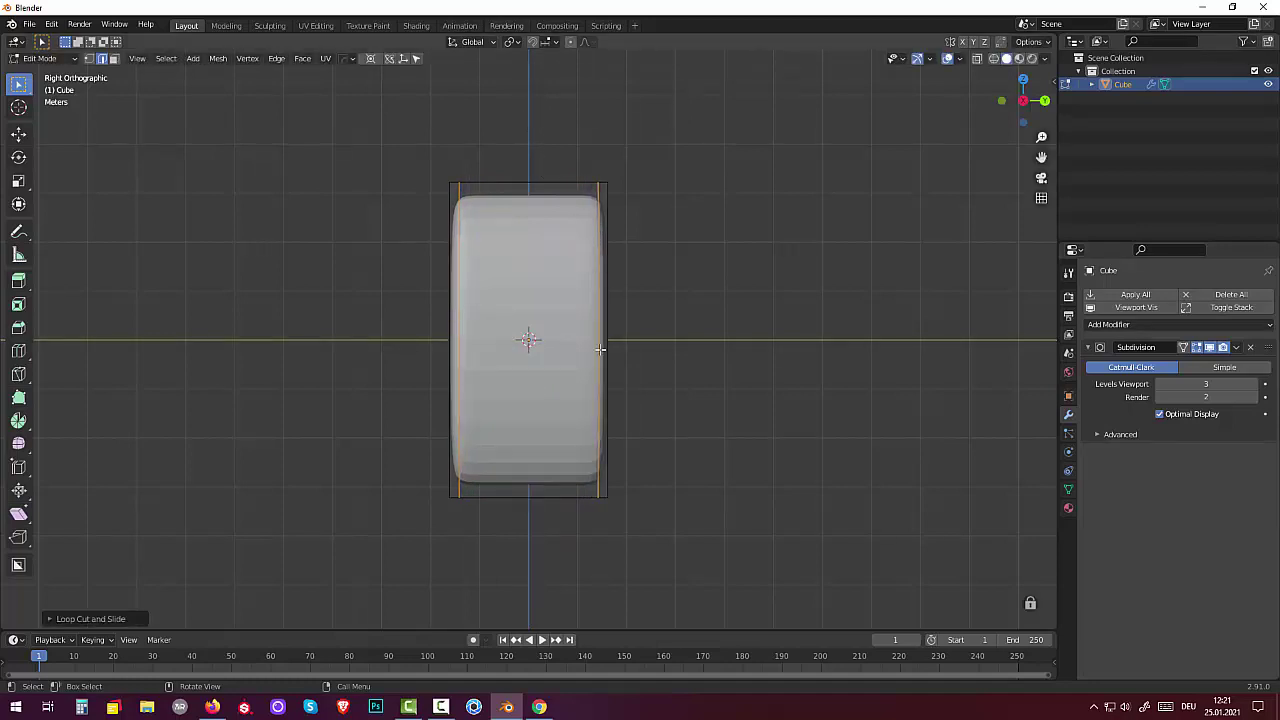
Add a horizontal loop cut slid near the bottom edge of the body.
key("alt+a")
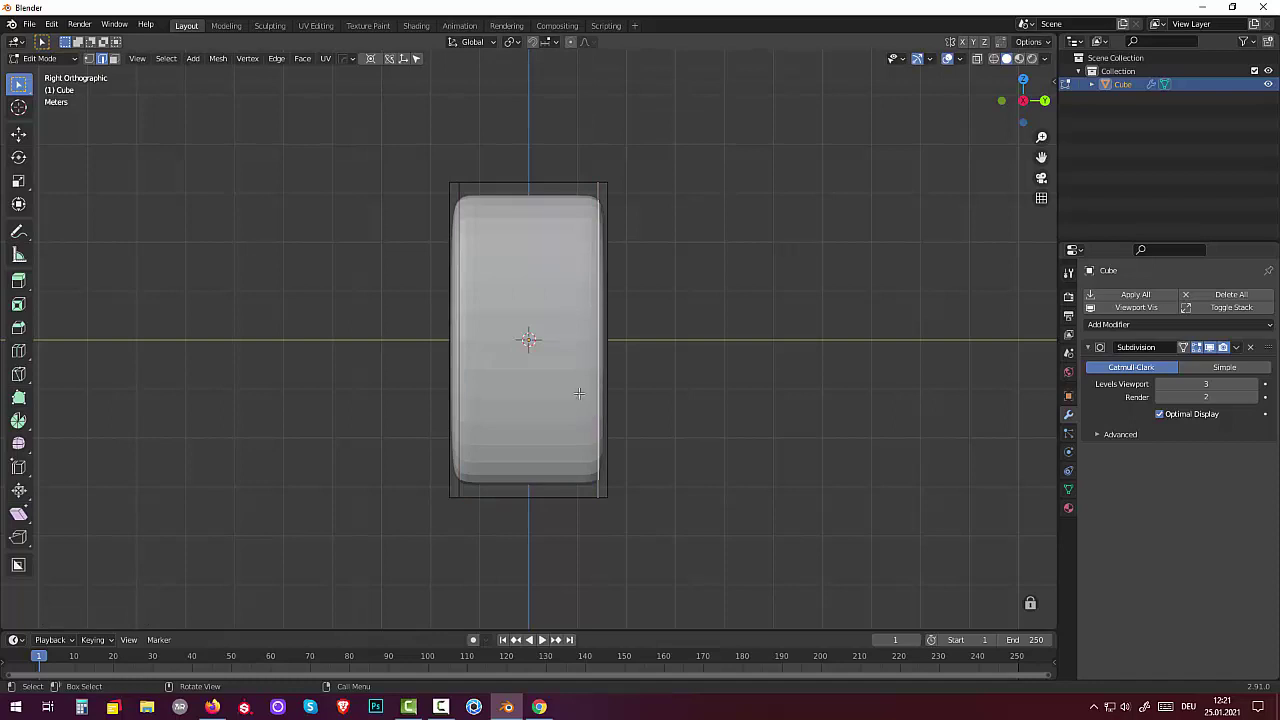
key("ctrl")
key("ctrl+r")
left_click(585, 390)
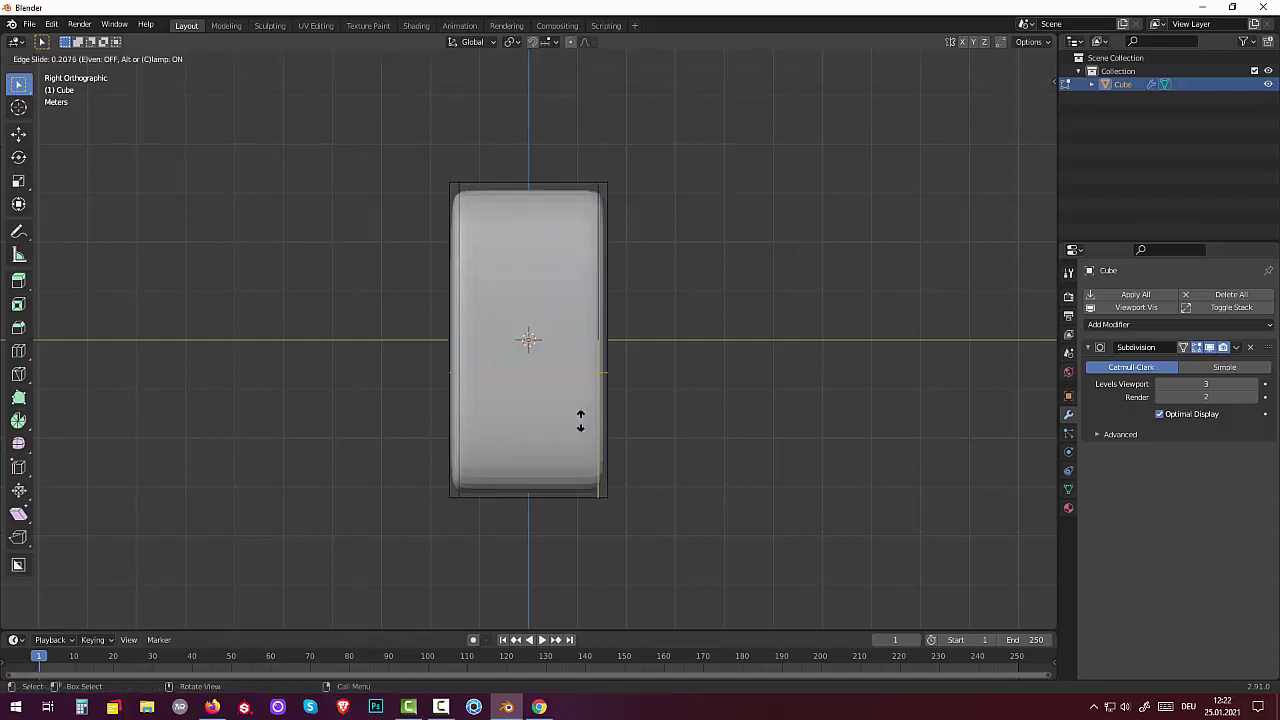
left_click(572, 527)
mouse_move(837, 346)
middle_mouse_down()
mouse_move(951, 403)
mouse_move(960, 394)
mouse_move(929, 370)
mouse_move(617, 328)
middle_mouse_up()
Add a horizontal edge loop near the top and nudge it slightly down.
key("alt+a")
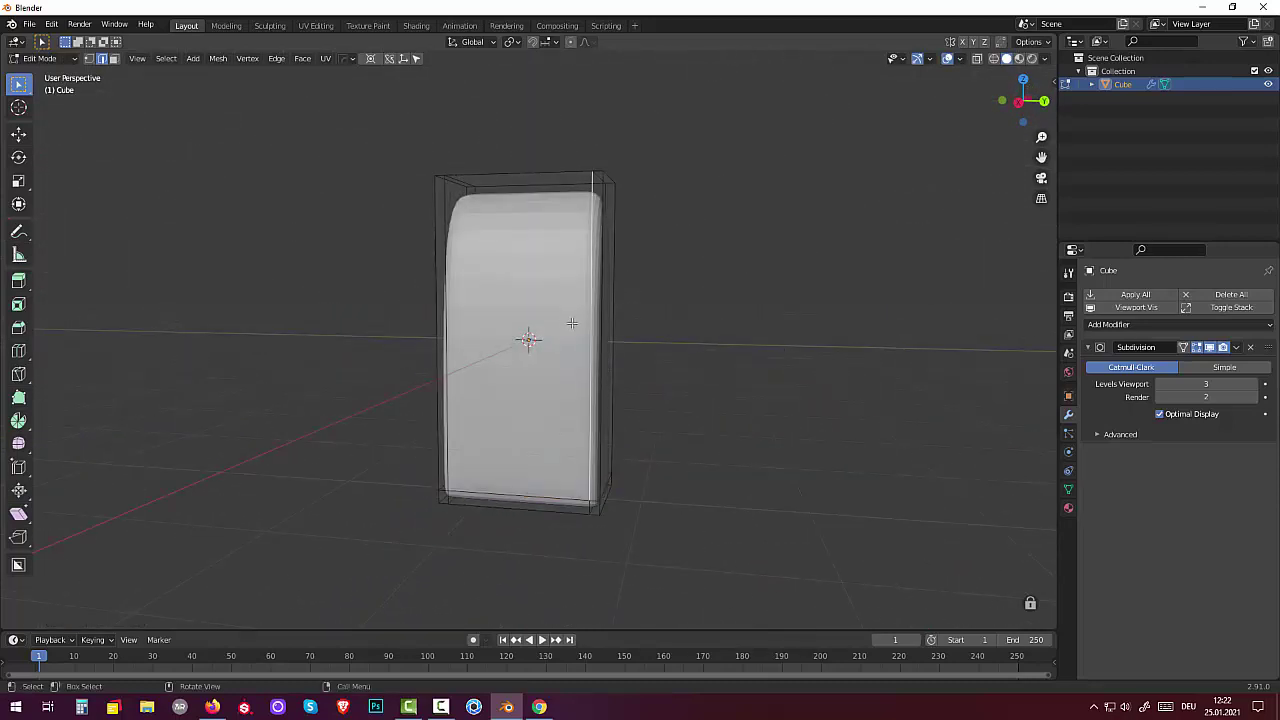
key("ctrl+r")
left_click(574, 321)
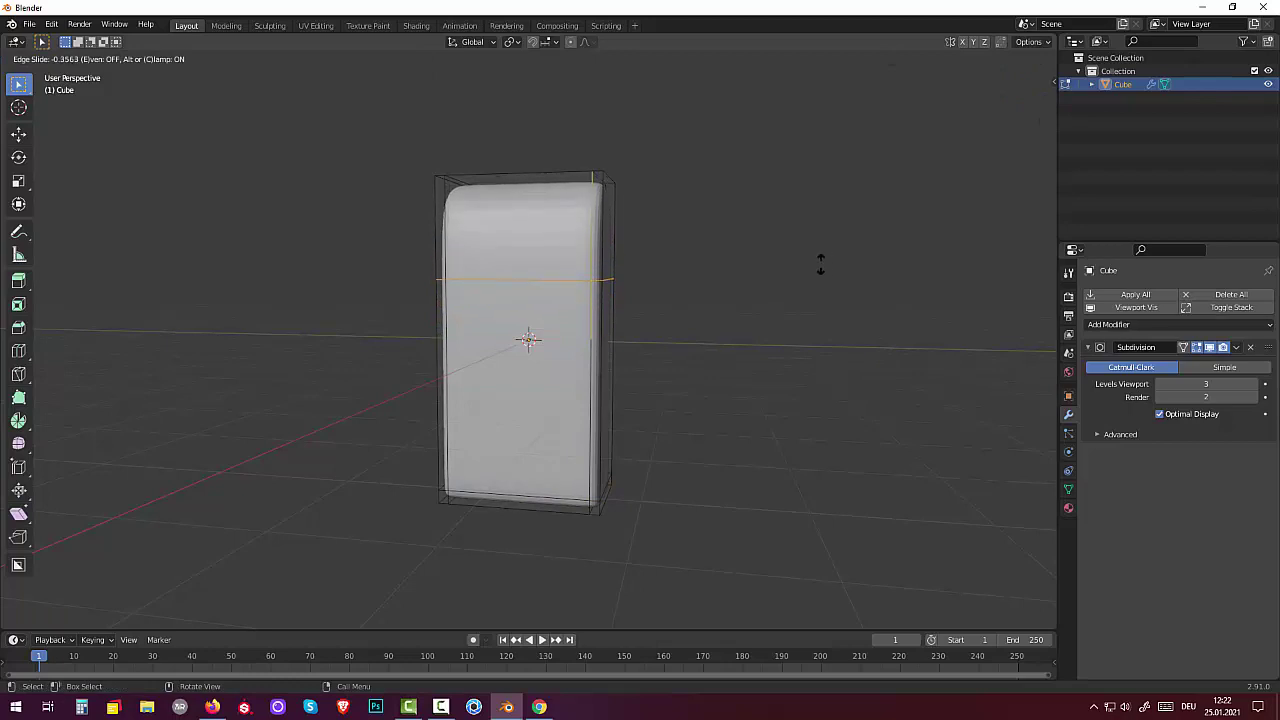
left_click(752, 200)
mouse_move(808, 221)
middle_mouse_down()
mouse_move(934, 257)
mouse_move(949, 257)
mouse_move(954, 229)
middle_mouse_up()
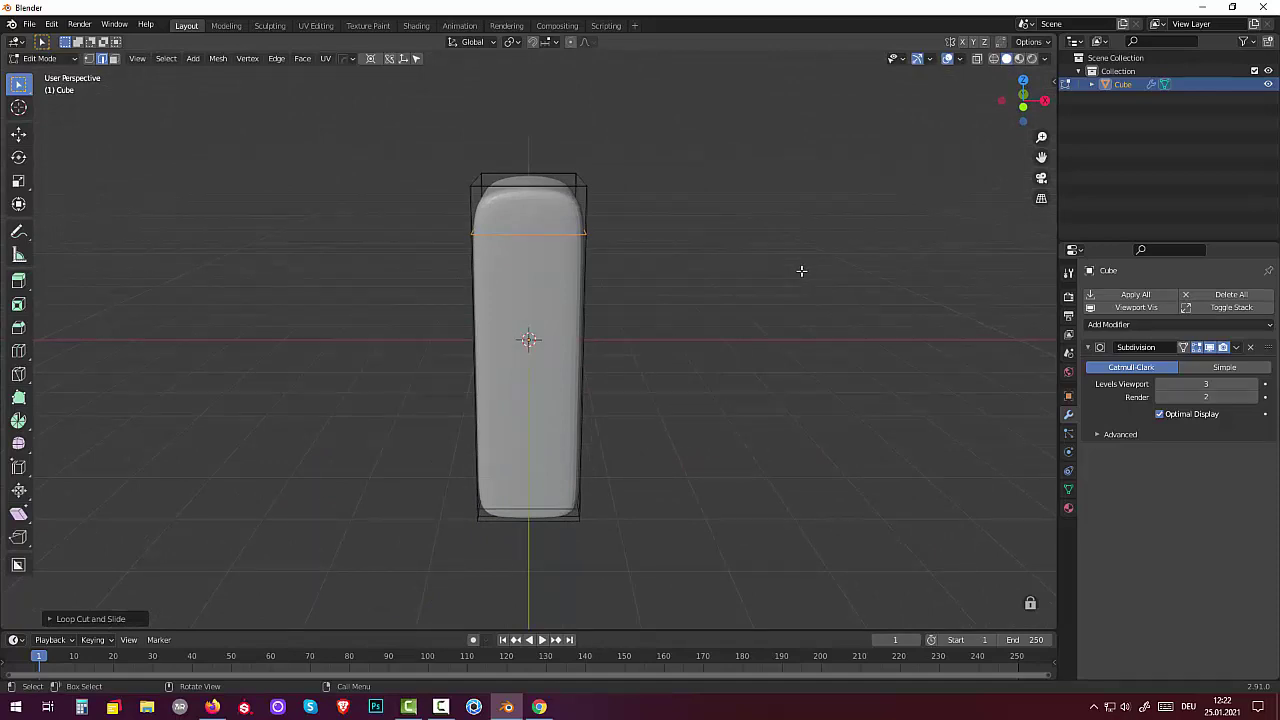
key("g")
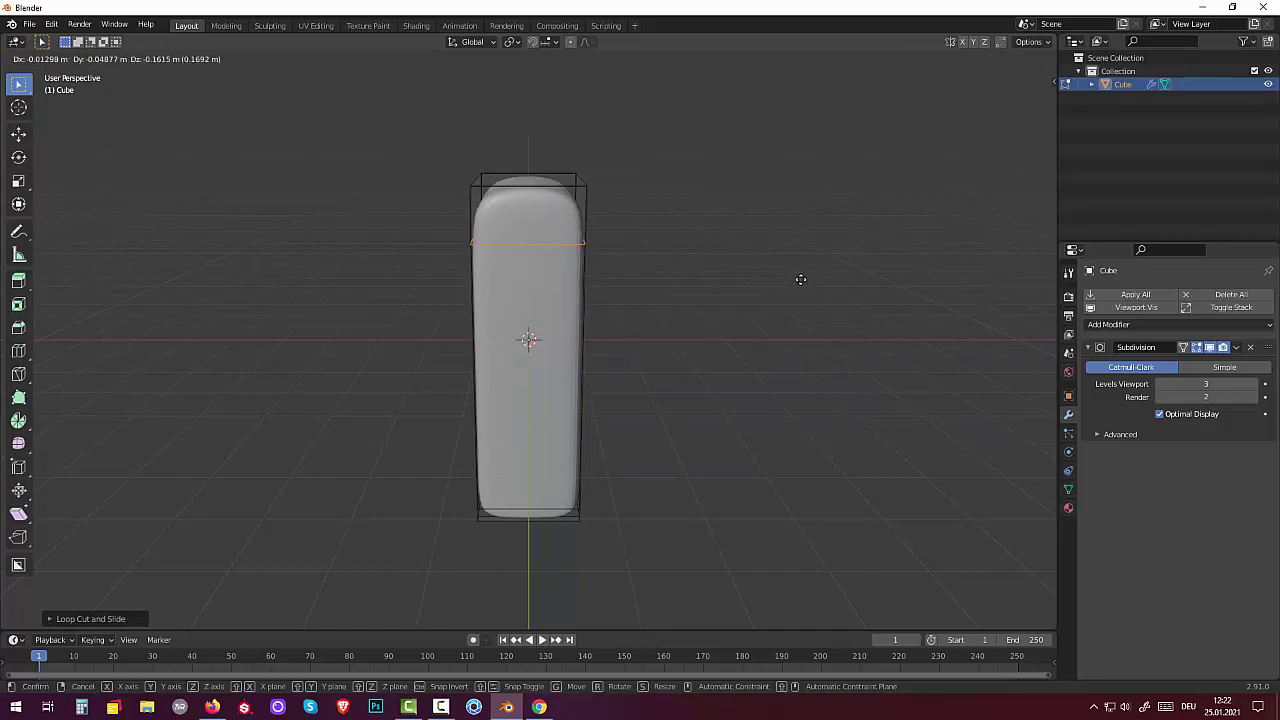
left_click(799, 284)
In Object Mode, scale the whole body along X to about 0.88, slightly narrower.
middle_click_drag(797, 283, 636, 338)
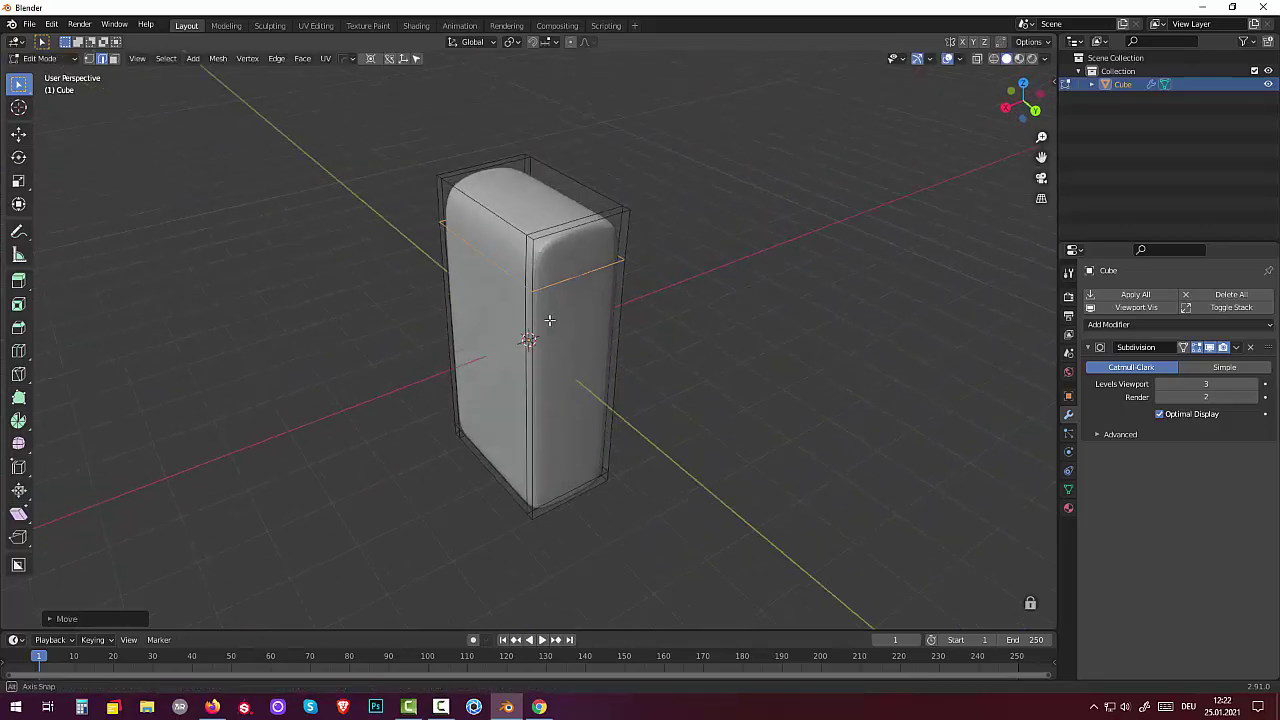
left_click(801, 369)
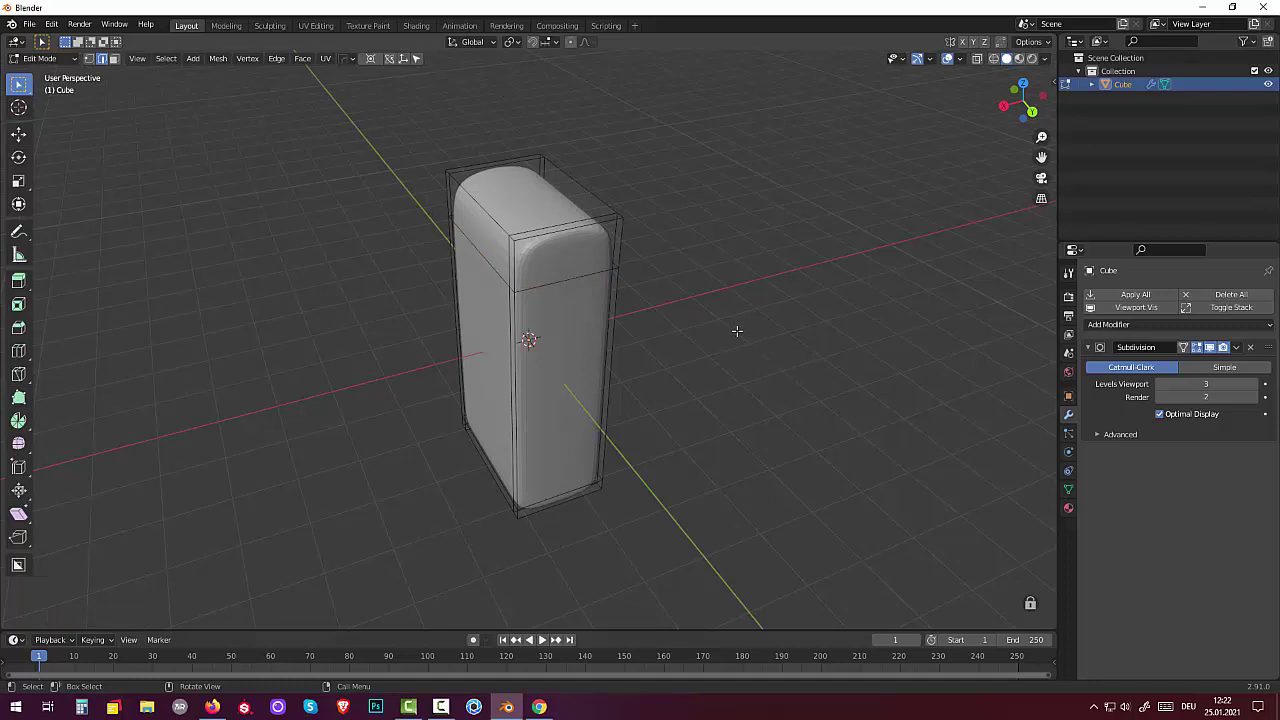
right_click(737, 330)
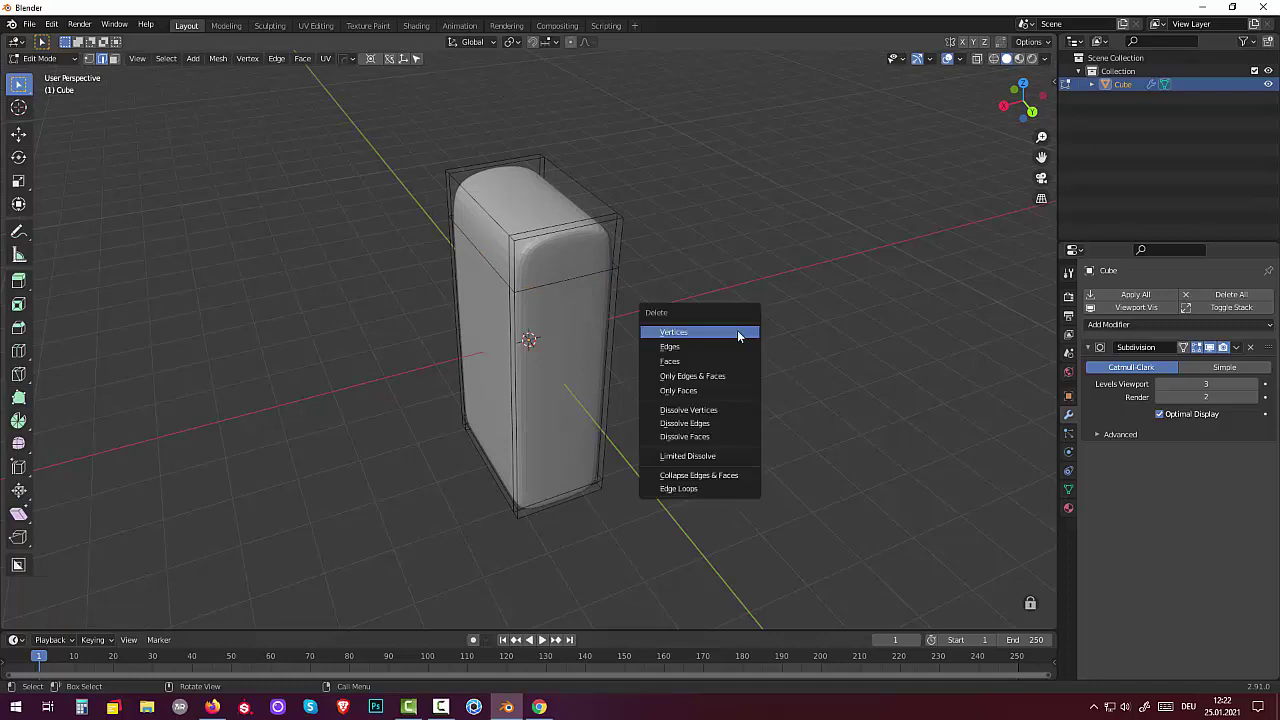
right_click(745, 254)
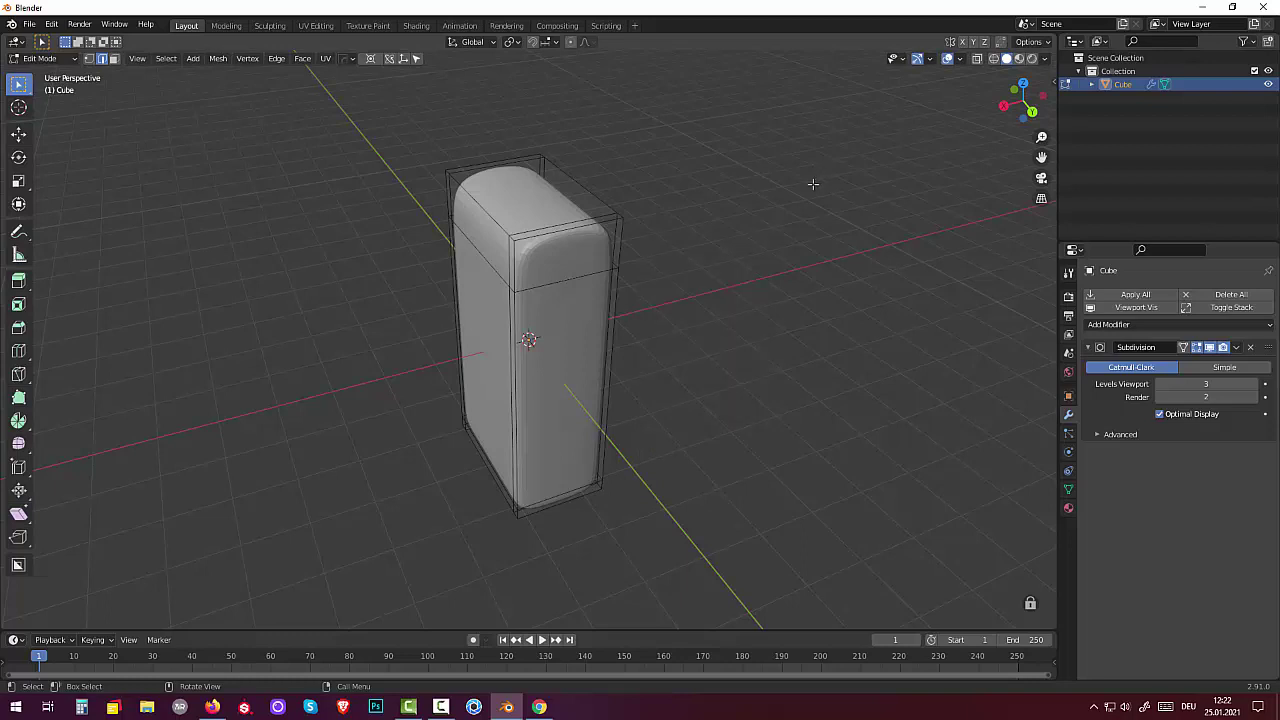
key("Tab")
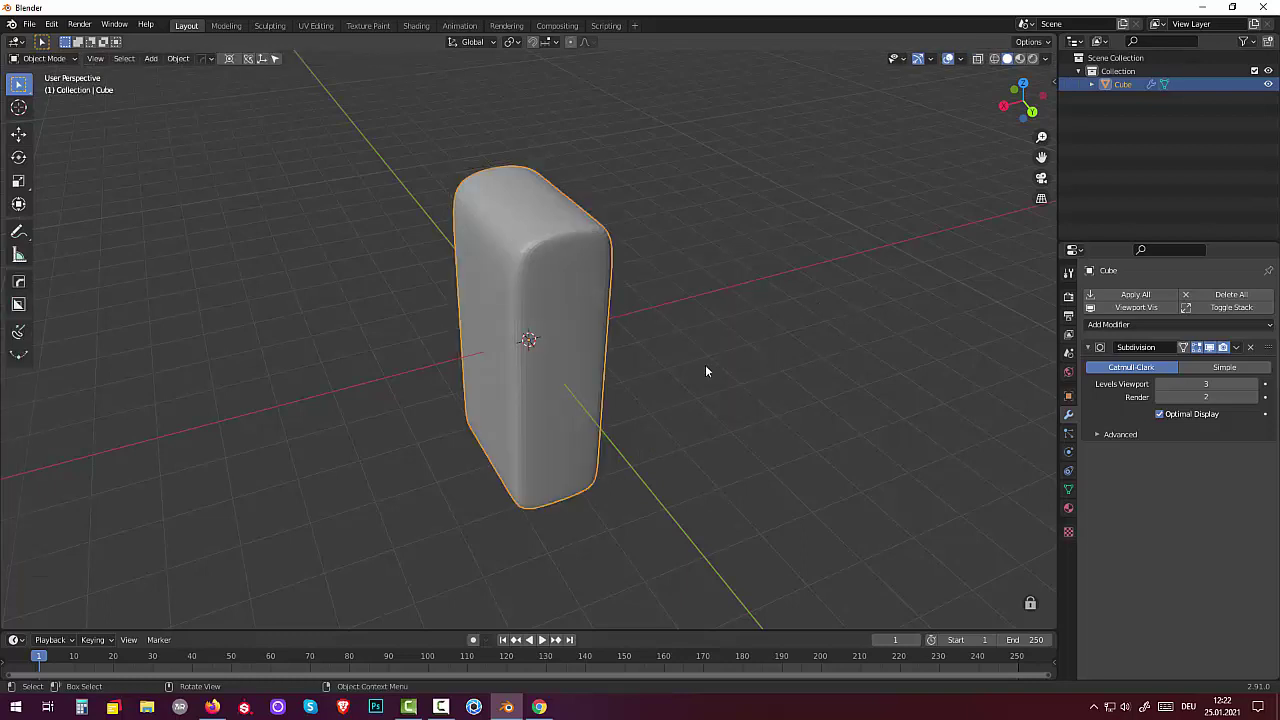
key("s")
key("x")
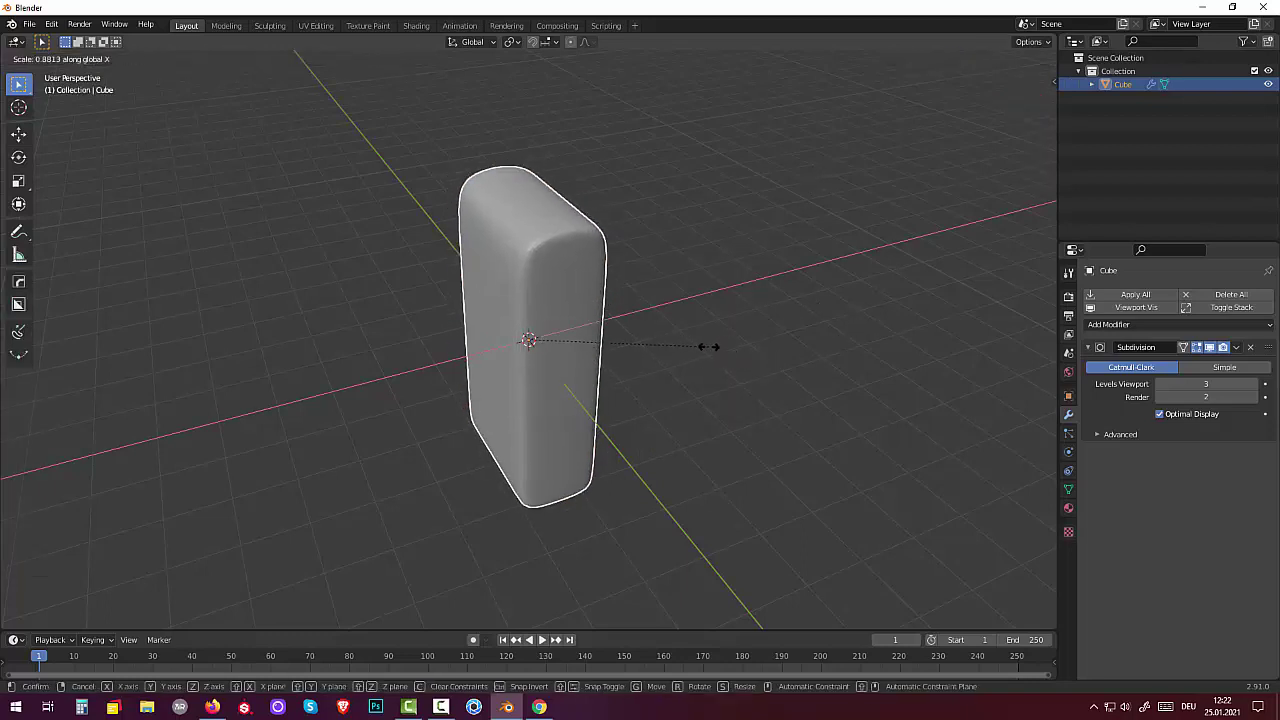
left_click(805, 341)
mouse_move(737, 414)
middle_mouse_down()
mouse_move(845, 377)
mouse_move(1020, 378)
mouse_move(822, 368)
mouse_move(841, 414)
mouse_move(829, 375)
middle_mouse_up()
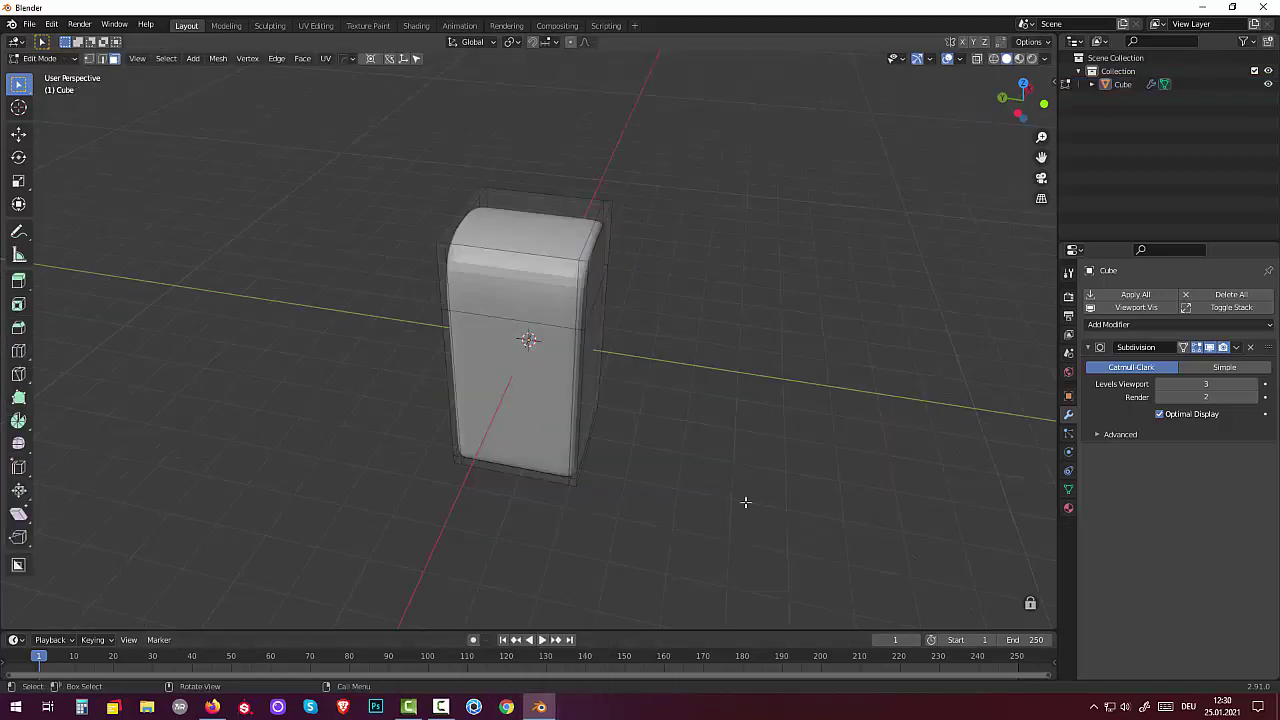
Select the upper and lower right side faces of the fridge body.
left_click(600, 273)
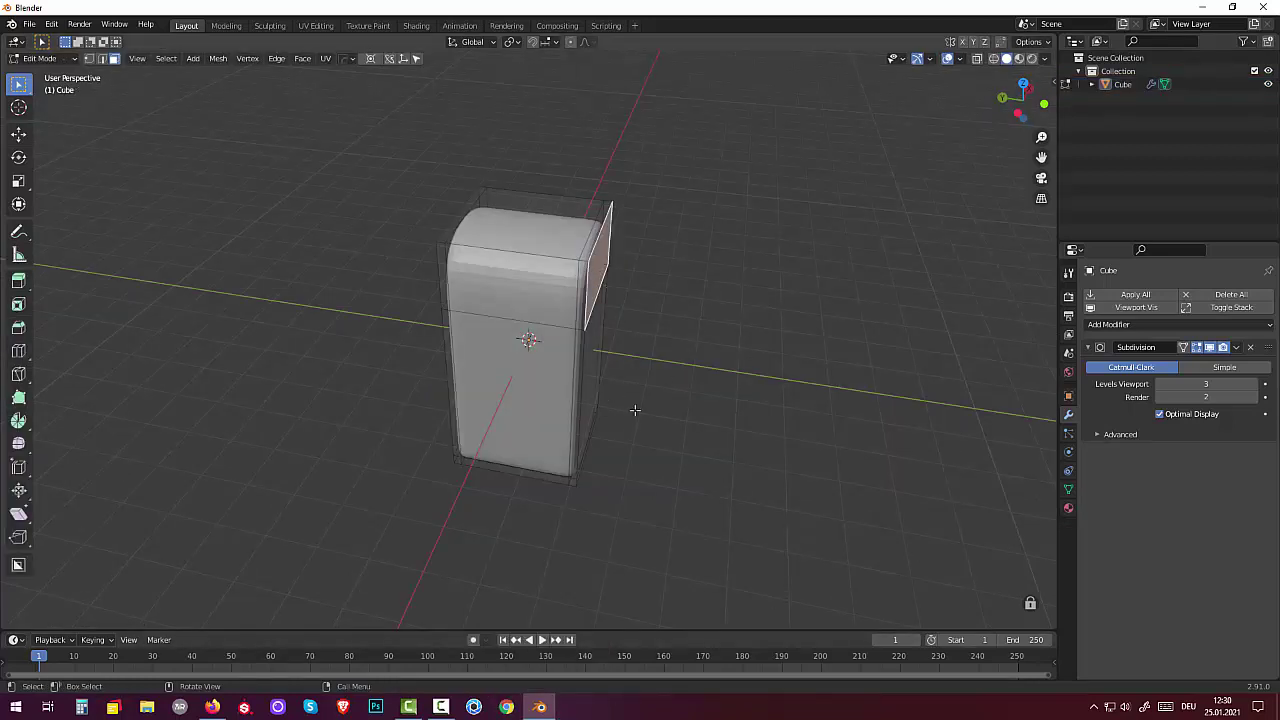
middle_click_drag(683, 428, 626, 377)
left_click(585, 361, "ctrl")
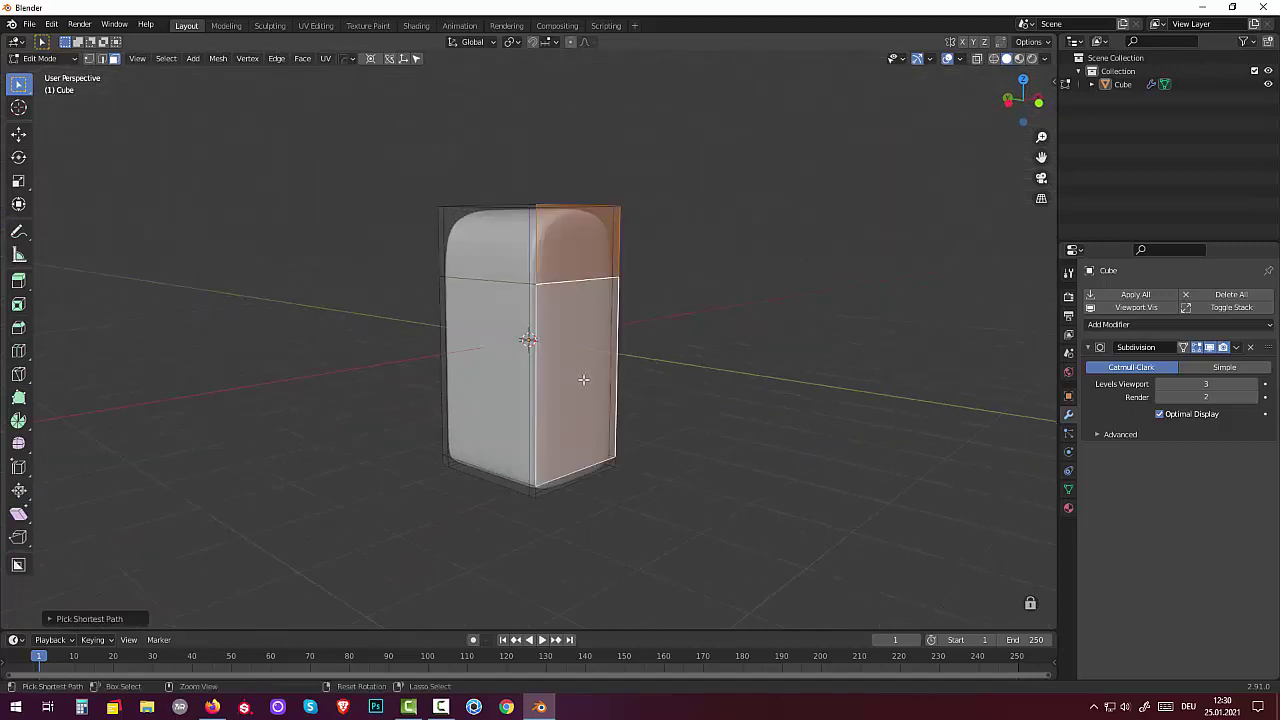
mouse_move(564, 480)
middle_mouse_down()
mouse_move(677, 474)
mouse_move(754, 500)
mouse_move(735, 493)
middle_mouse_up()
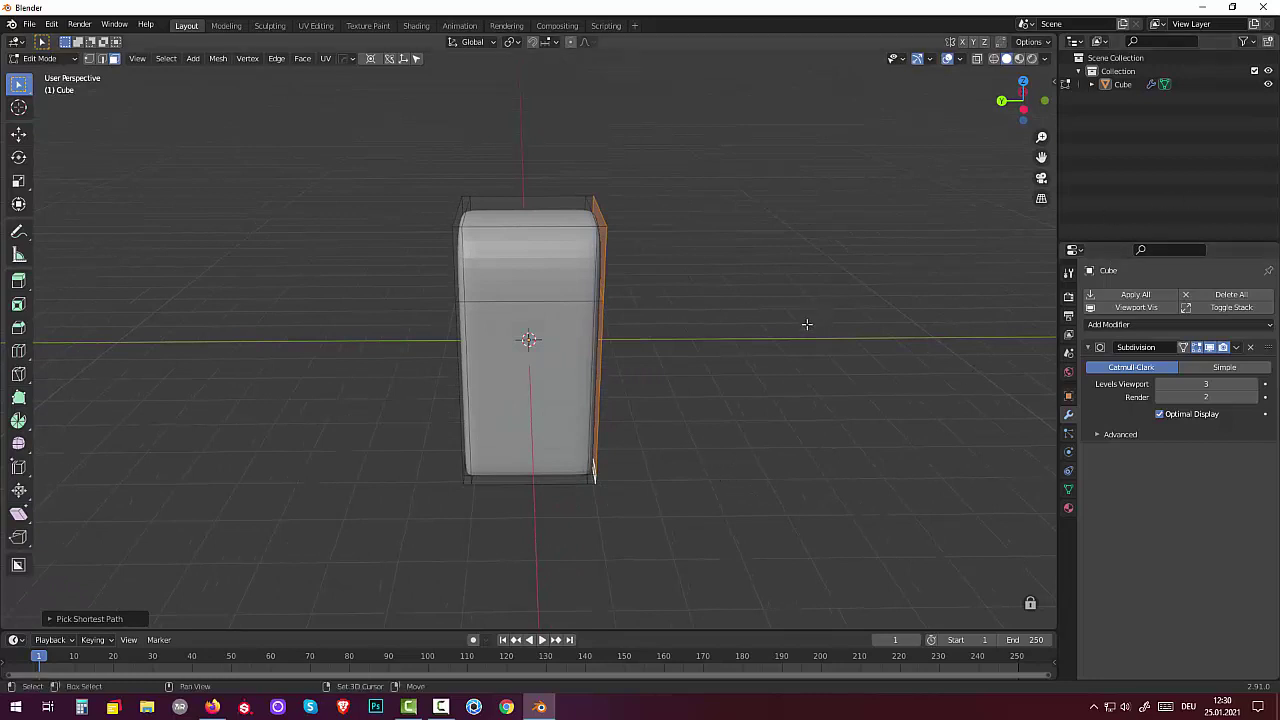
Duplicate the selected side faces and move the copy away from the body.
key("shift+d")
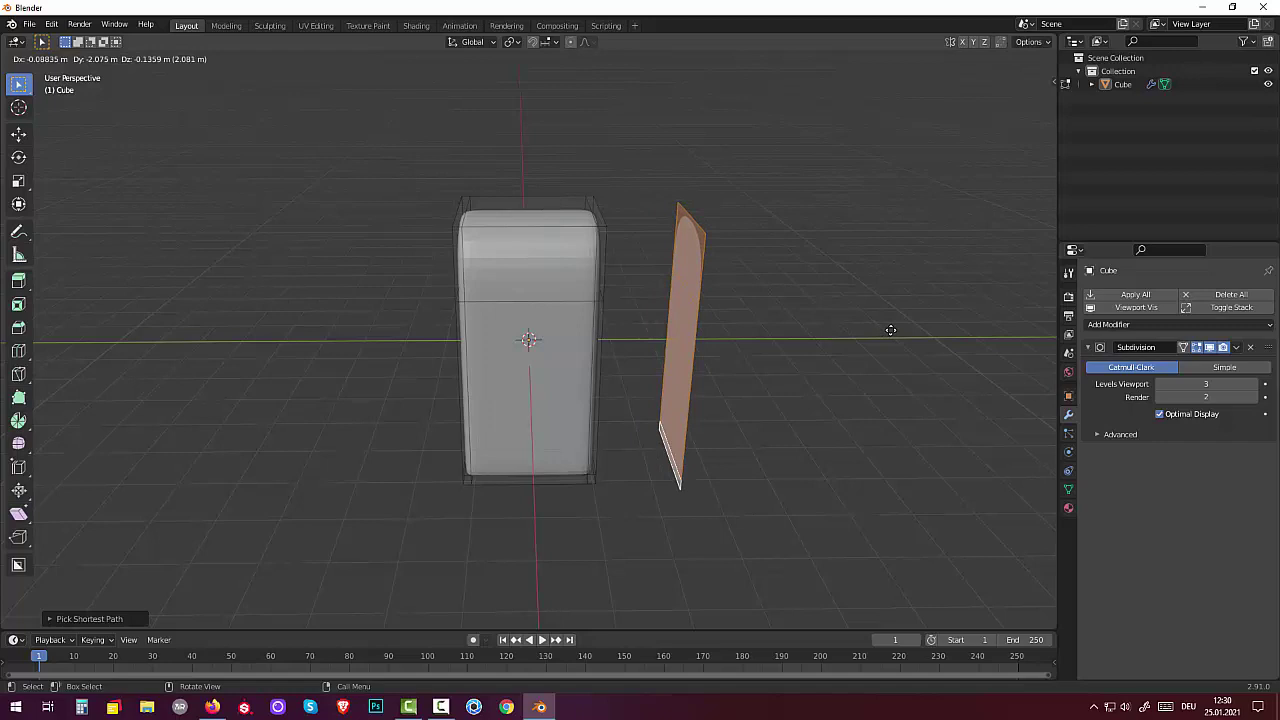
right_click(887, 345)
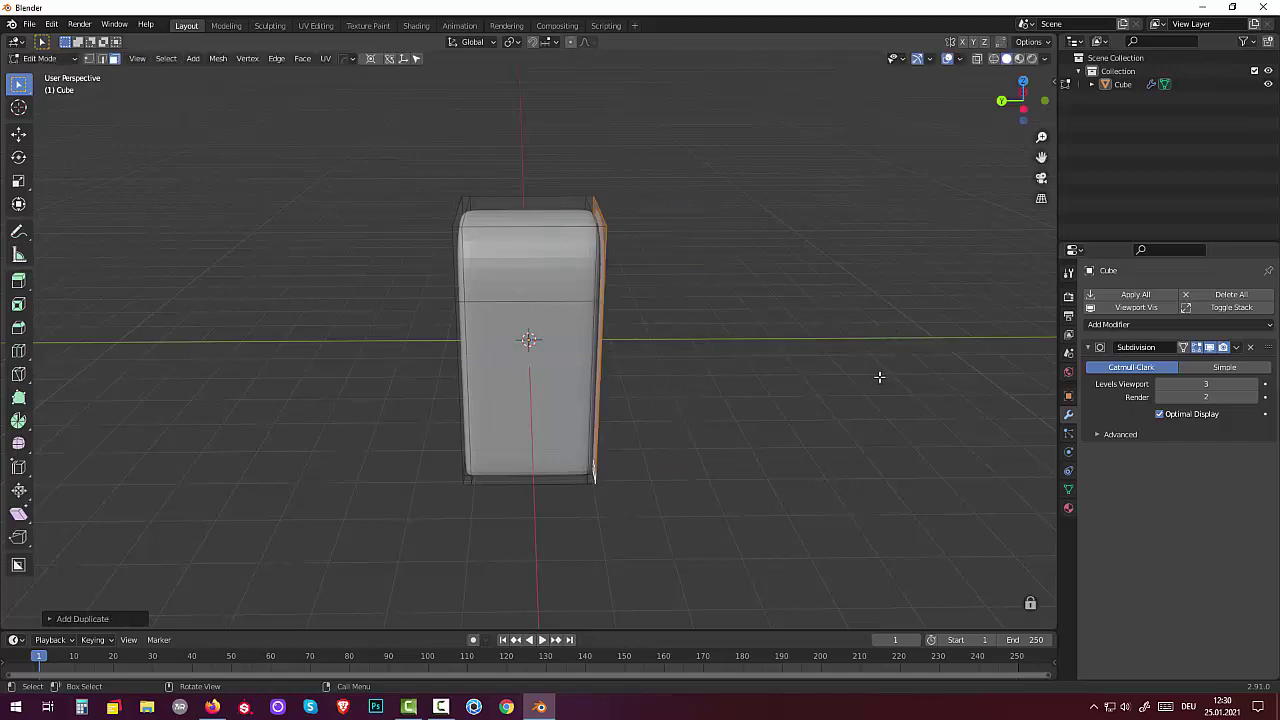
mouse_move(808, 340)
middle_mouse_down()
mouse_move(771, 337)
mouse_move(783, 328)
mouse_move(768, 366)
mouse_move(800, 363)
mouse_move(754, 394)
mouse_move(754, 370)
mouse_move(731, 420)
mouse_move(700, 314)
mouse_move(686, 334)
mouse_move(731, 346)
mouse_move(751, 333)
mouse_move(797, 357)
mouse_move(711, 380)
mouse_move(699, 399)
middle_mouse_up()
key("g")
left_click(810, 364)
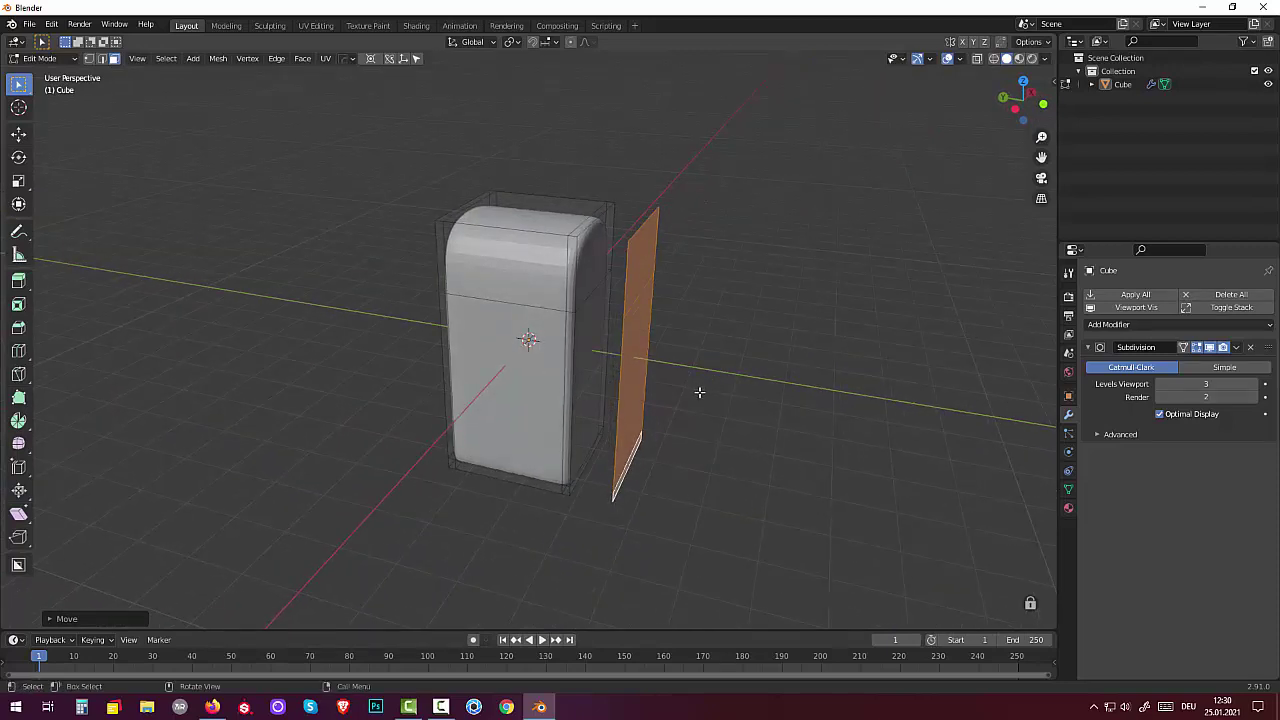
Separate the copied faces into their own object, Cube.001, and select it.
key("p")
left_click(763, 418)
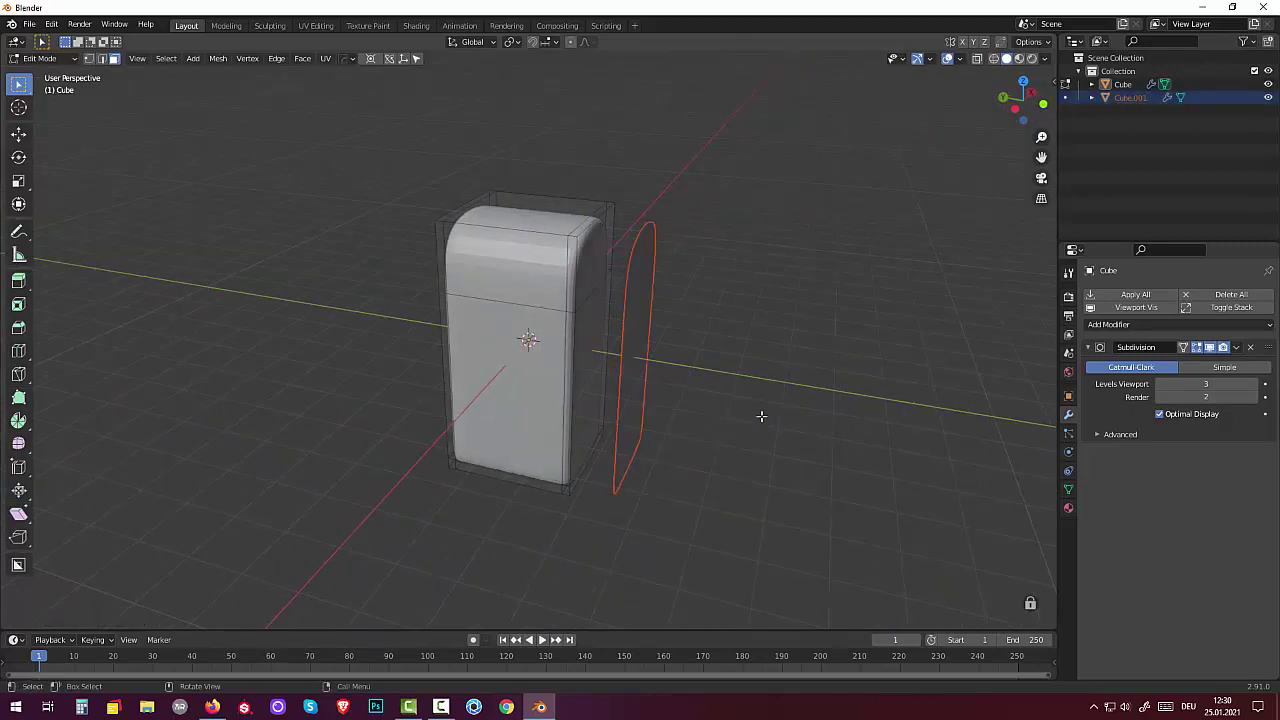
mouse_move(761, 411)
middle_mouse_down()
mouse_move(711, 374)
mouse_move(620, 373)
mouse_move(754, 395)
mouse_move(750, 408)
middle_mouse_up()
key("Tab")
left_click(619, 372)
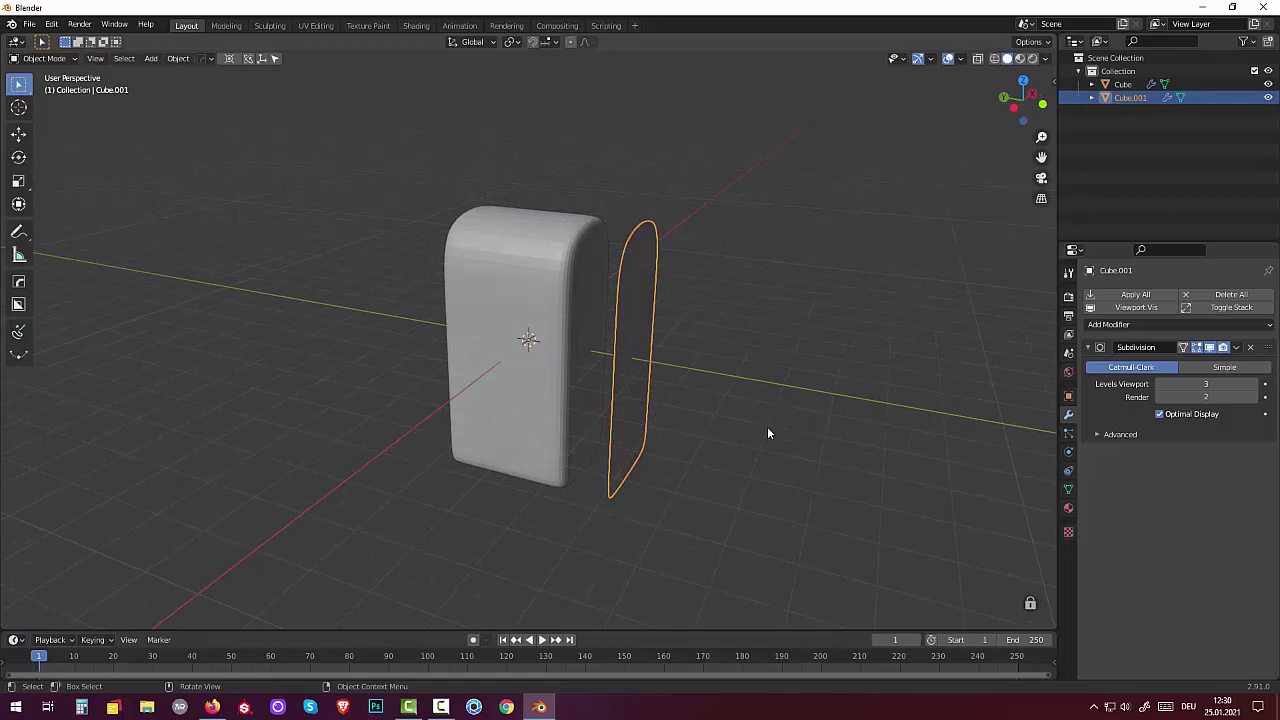
Extrude the whole Cube.001 panel to give it thickness.
key("Tab")
left_click(644, 303)
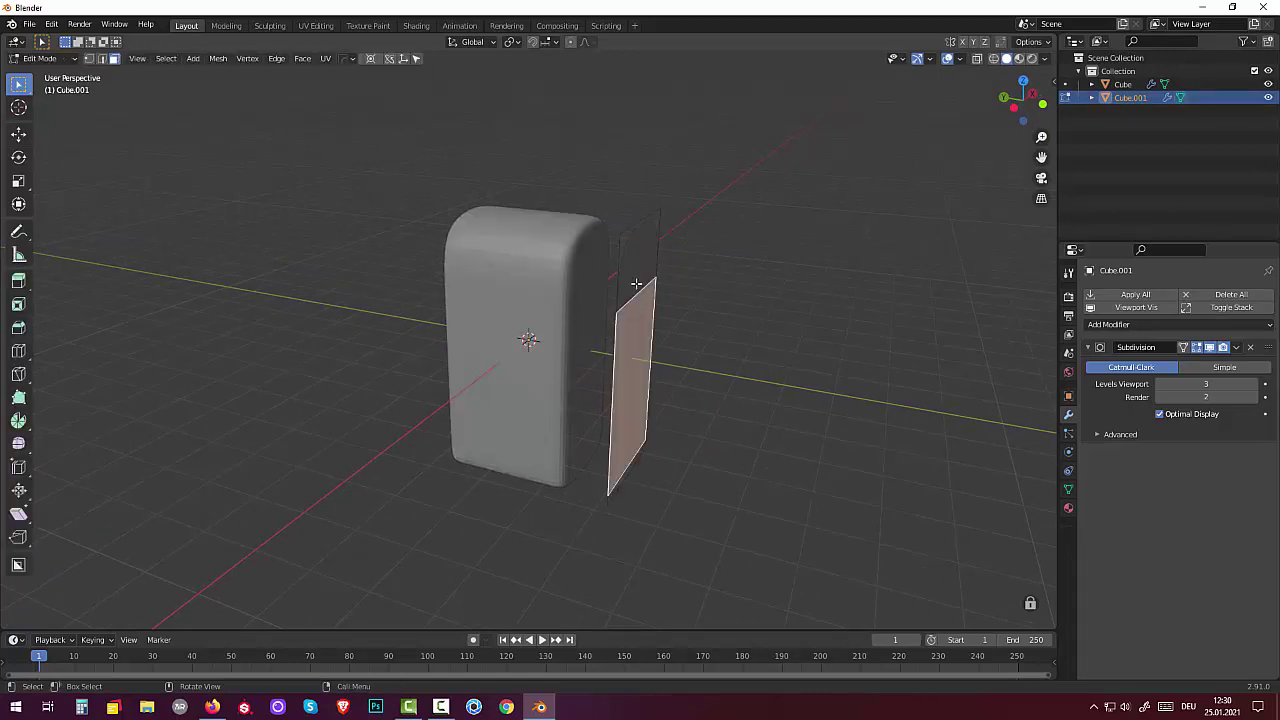
left_click(636, 284, "shift")
key("g")
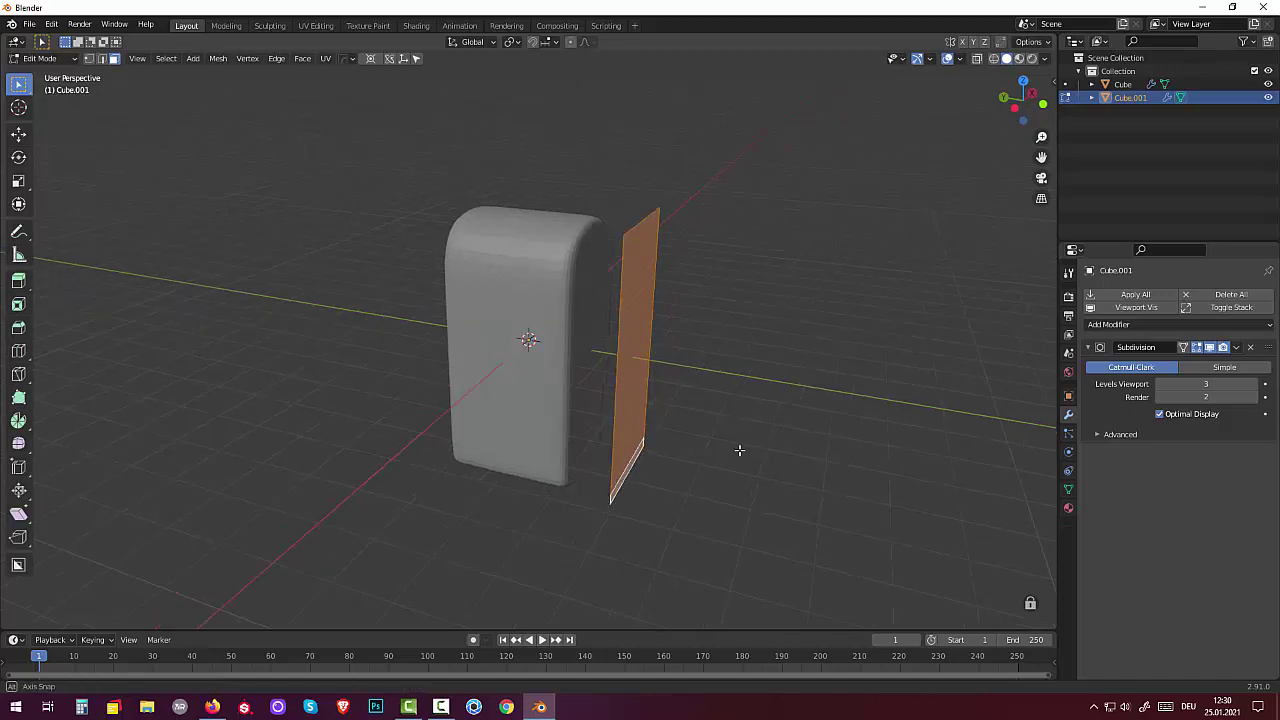
middle_click_drag(739, 450, 747, 440)
key("e")
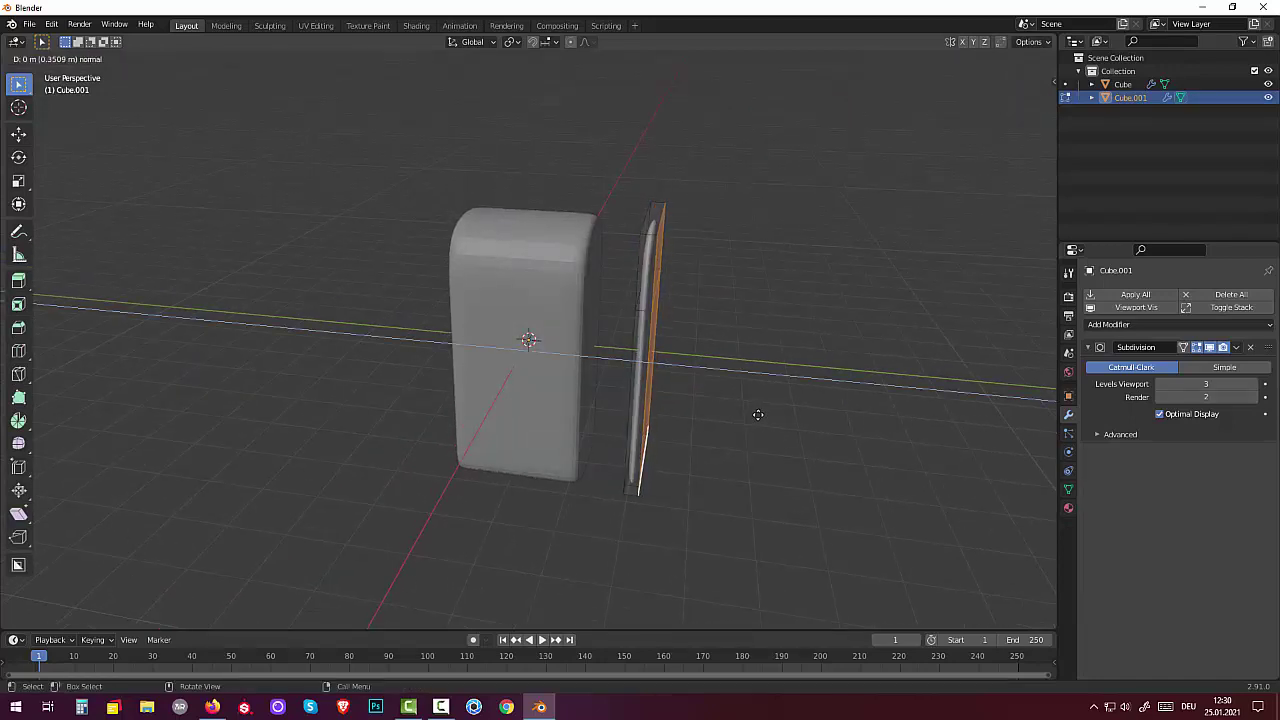
left_click(758, 414)
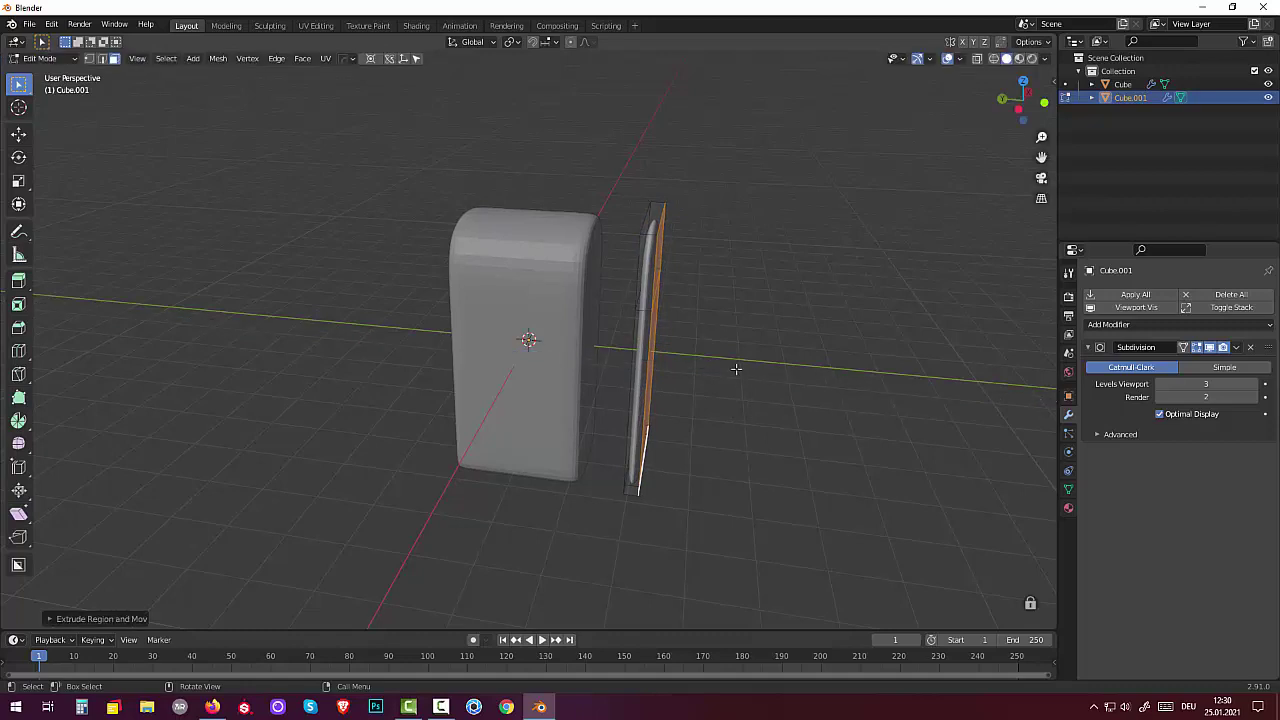
Add two edge loops across the thickened panel.
left_click(650, 242)
key("ctrl+r")
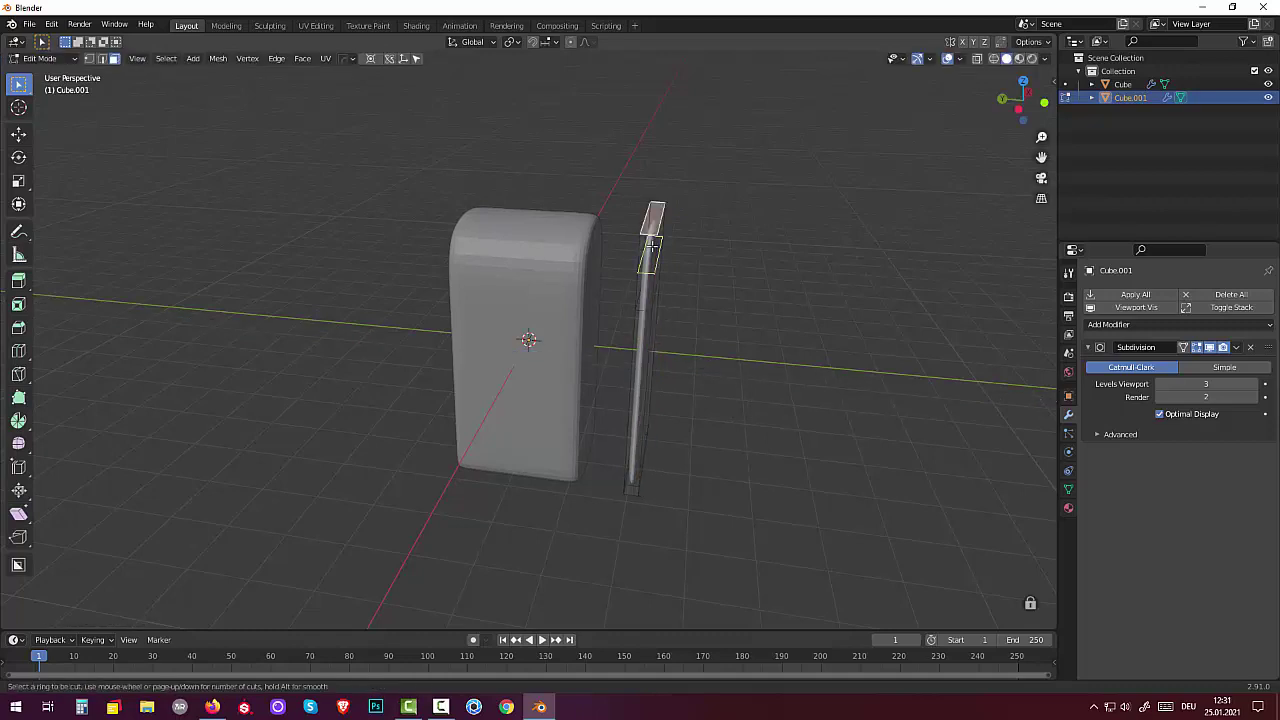
scroll(645, 350, "up", 1)
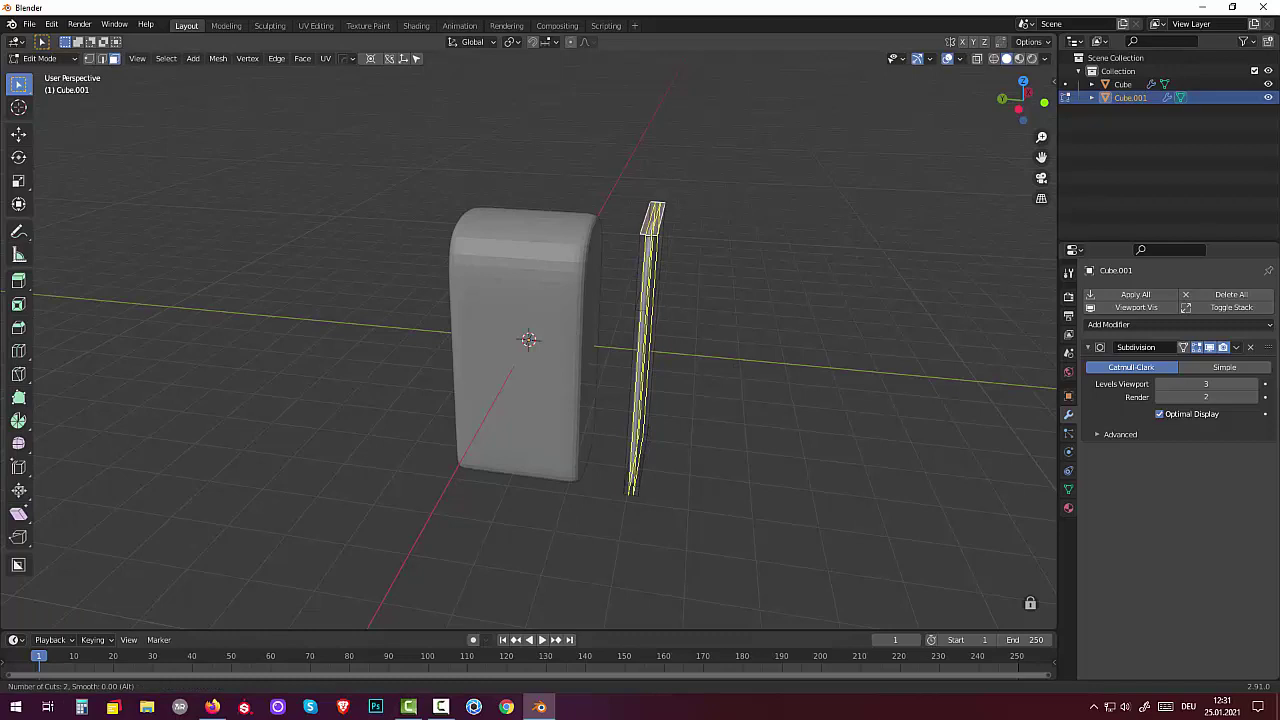
left_click(647, 238)
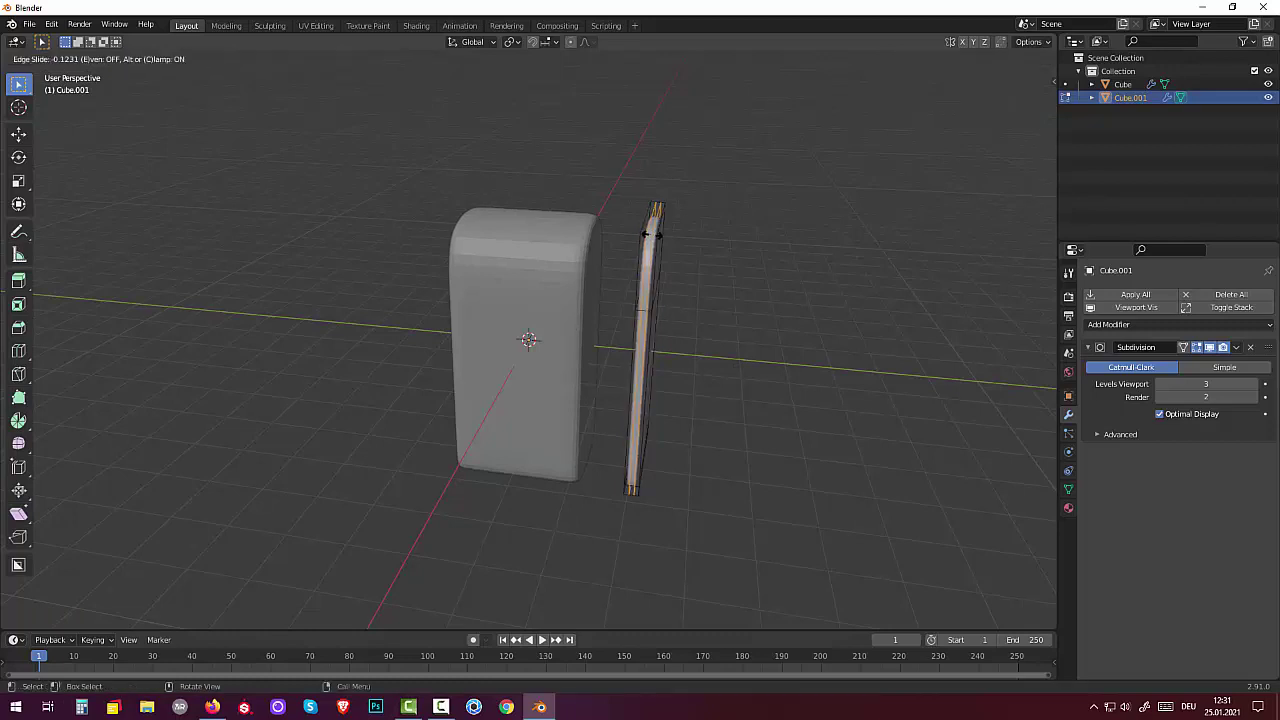
left_click(645, 234)
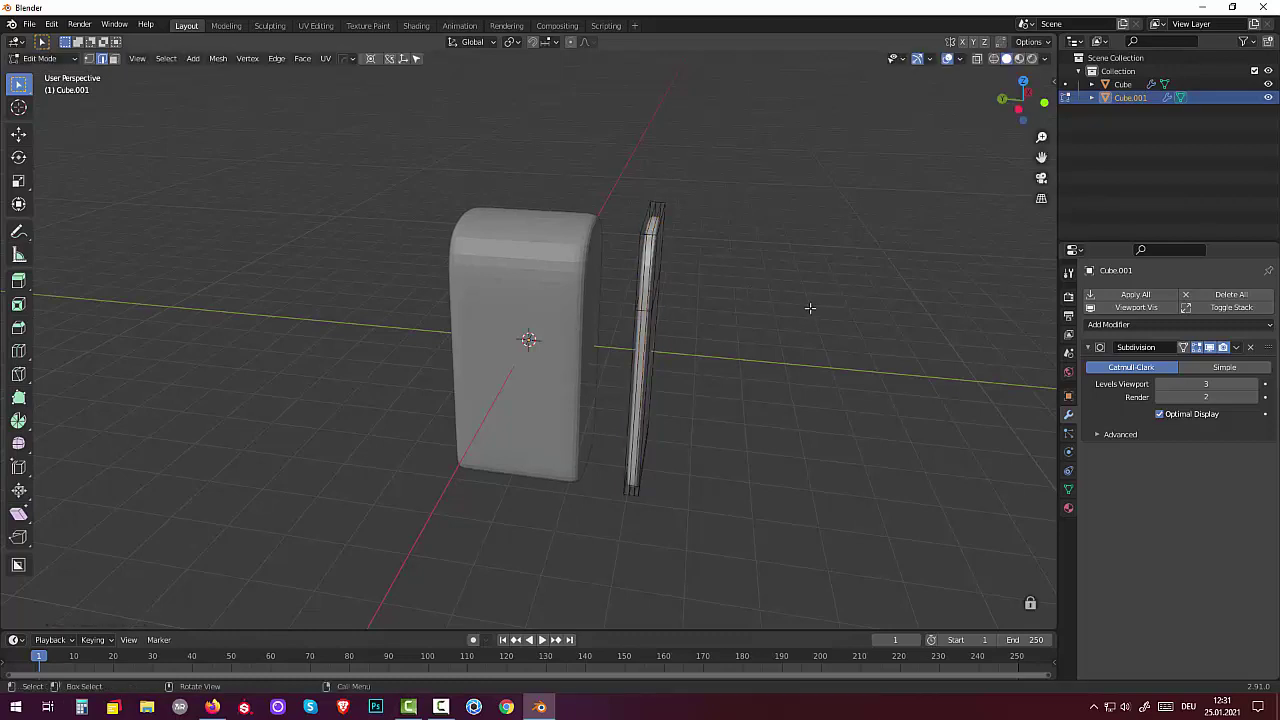
mouse_move(809, 303)
middle_mouse_down()
mouse_move(641, 297)
mouse_move(674, 277)
middle_mouse_up()
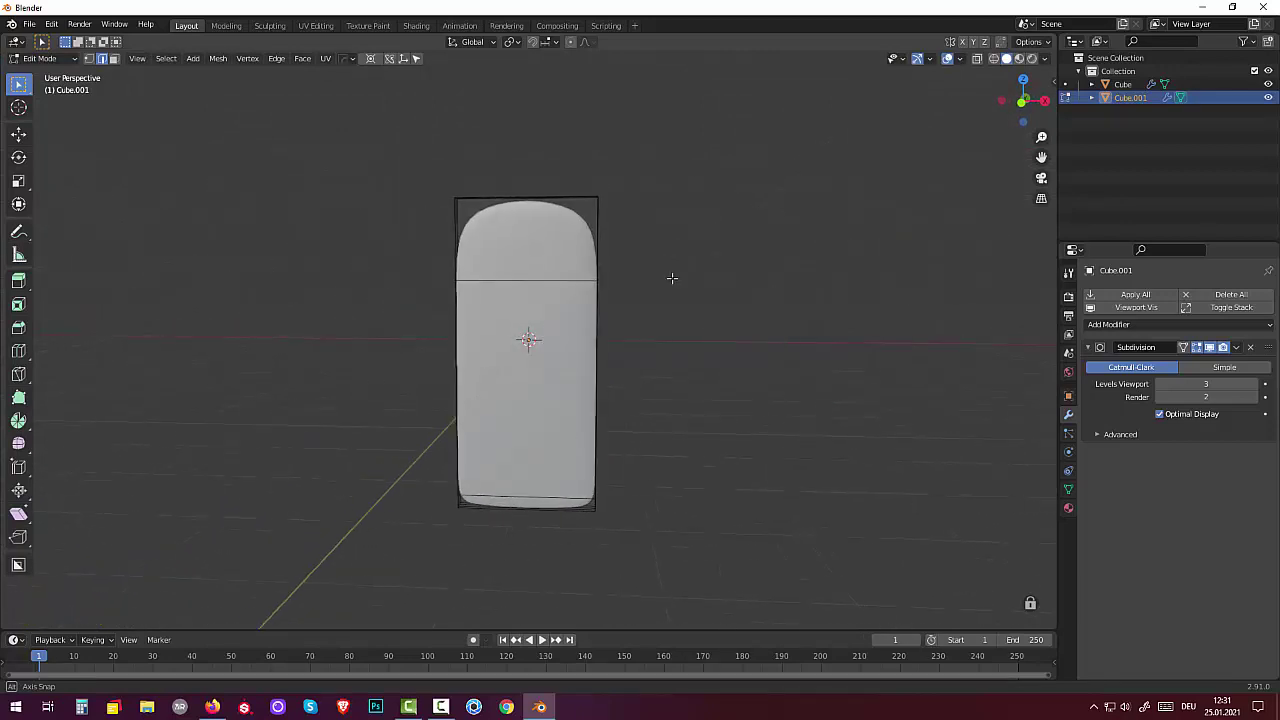
In Object Mode front view, shrink the door panel and move it onto the body front.
left_click(40, 58)
left_click(62, 74)
mouse_move(721, 314)
middle_mouse_down()
mouse_move(706, 373)
mouse_move(717, 320)
middle_mouse_up()
key("KP_1")
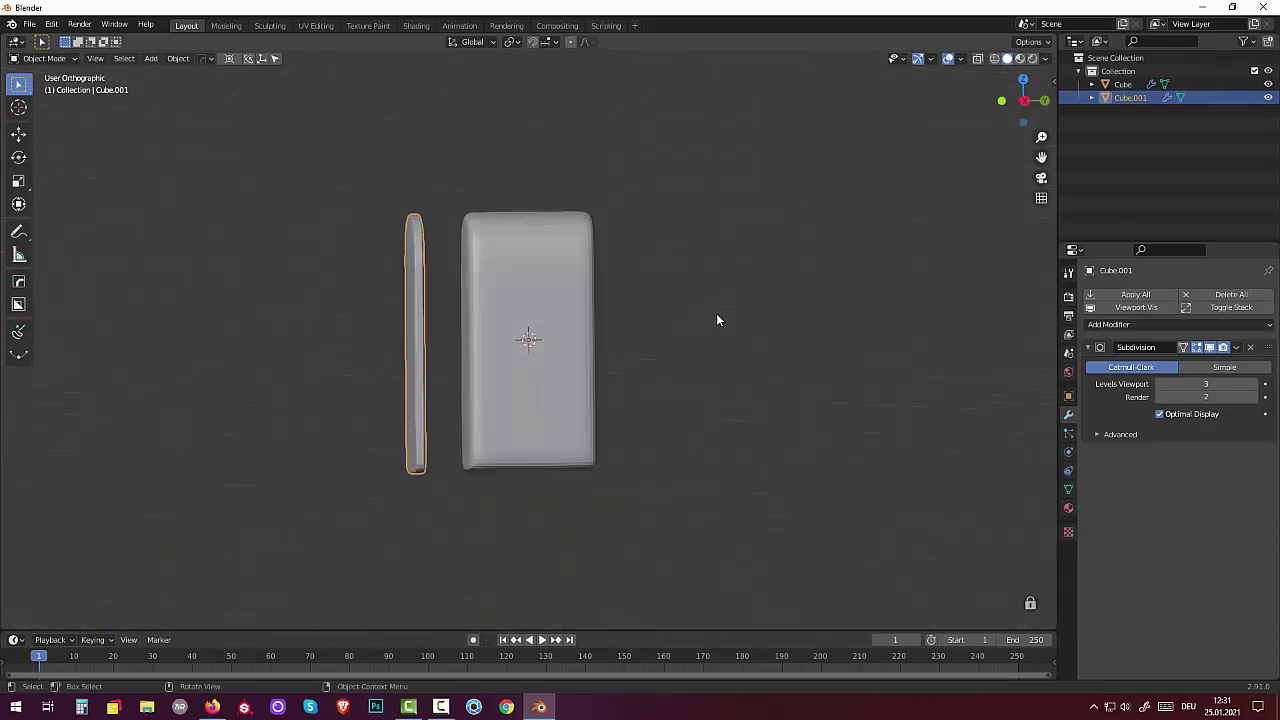
key("s")
left_click(765, 280)
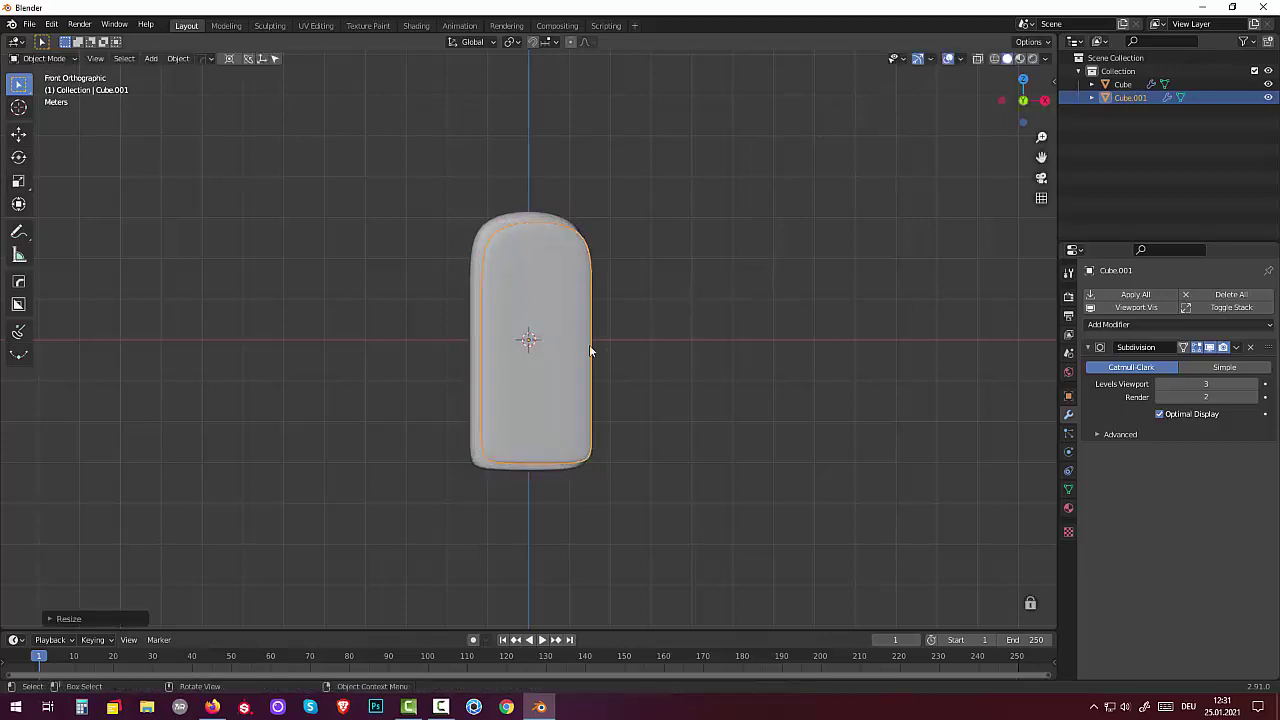
key("g")
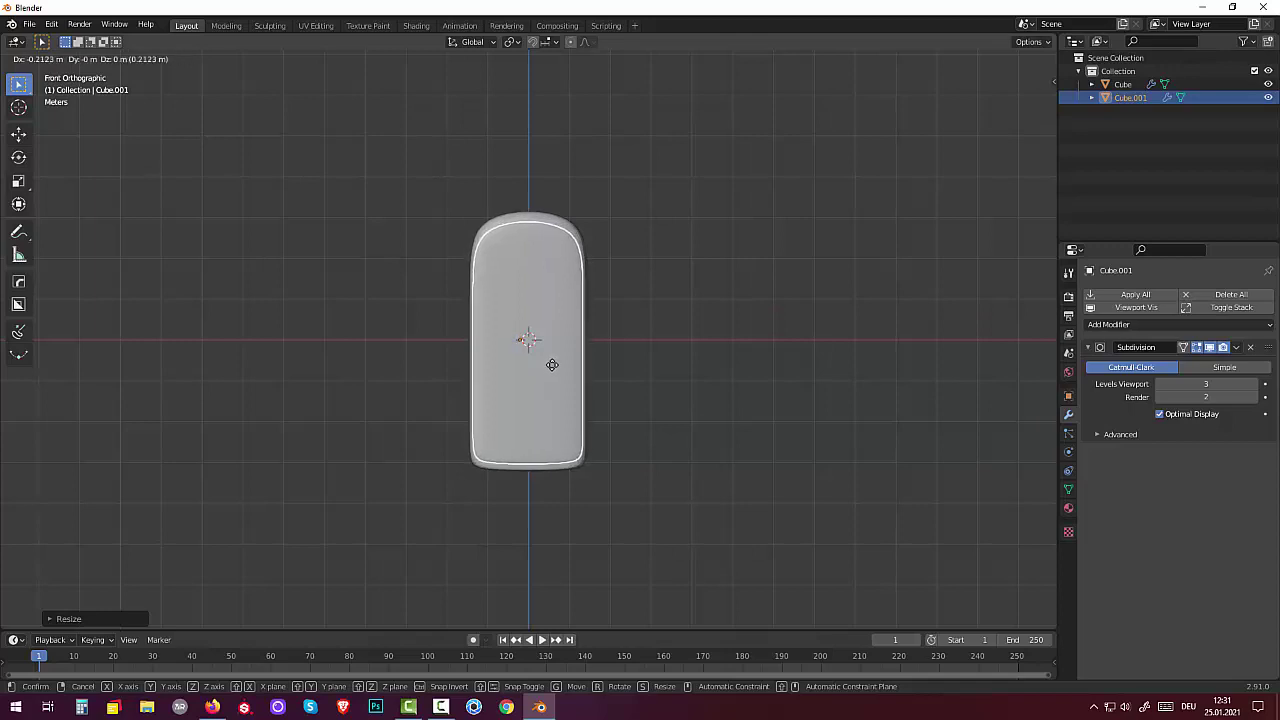
left_click(552, 365)
Narrow the door panel along X to fit the fridge's width.
key("Tab")
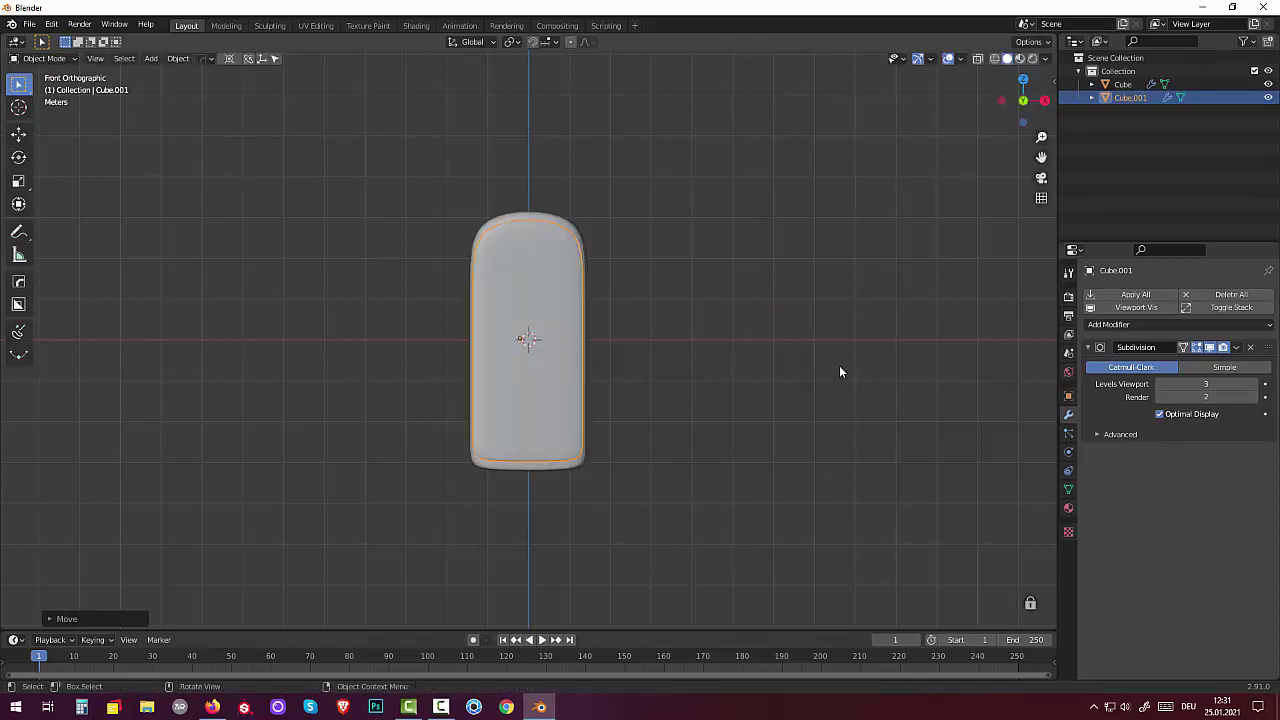
key("s")
key("x")
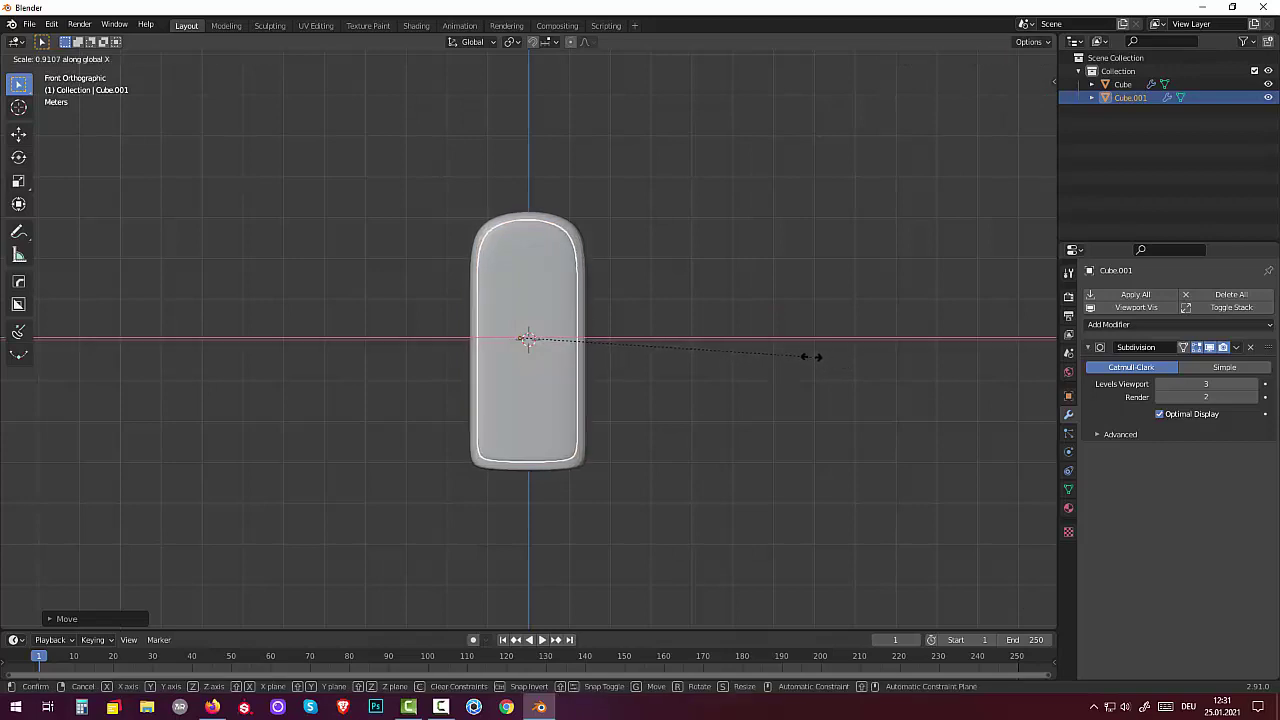
left_click(817, 357)
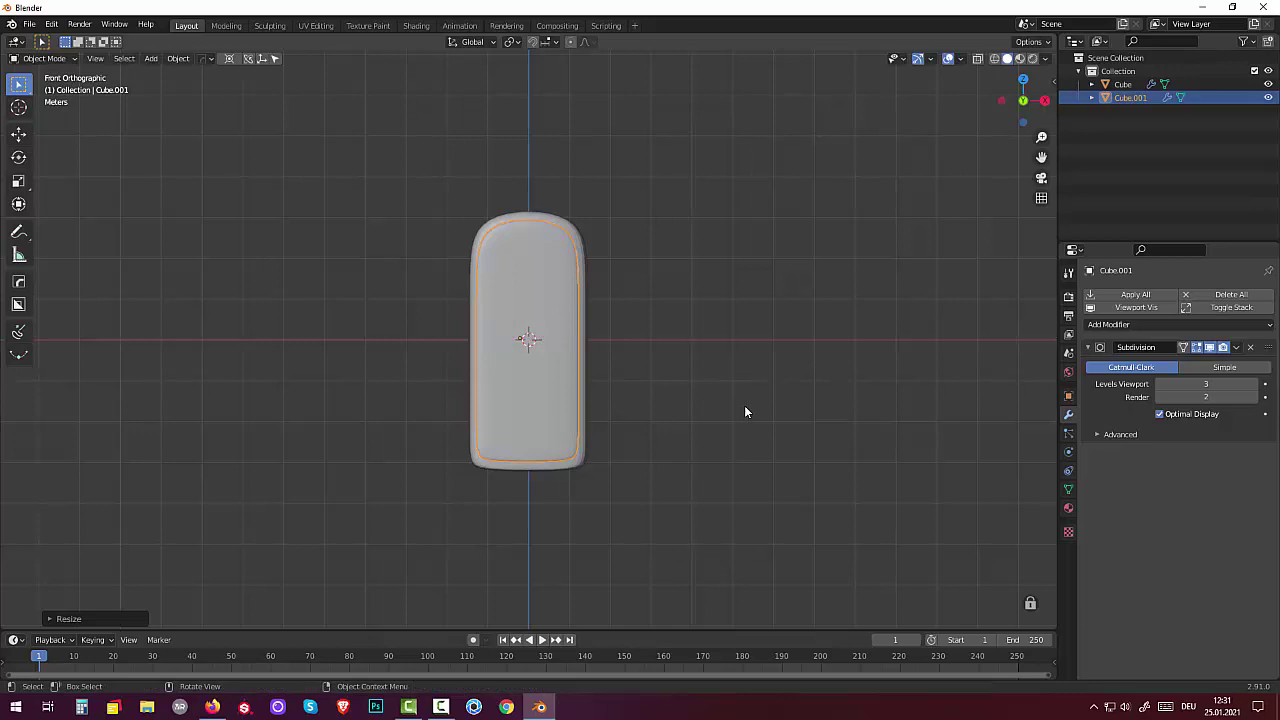
key("alt+a")
left_click(533, 386)
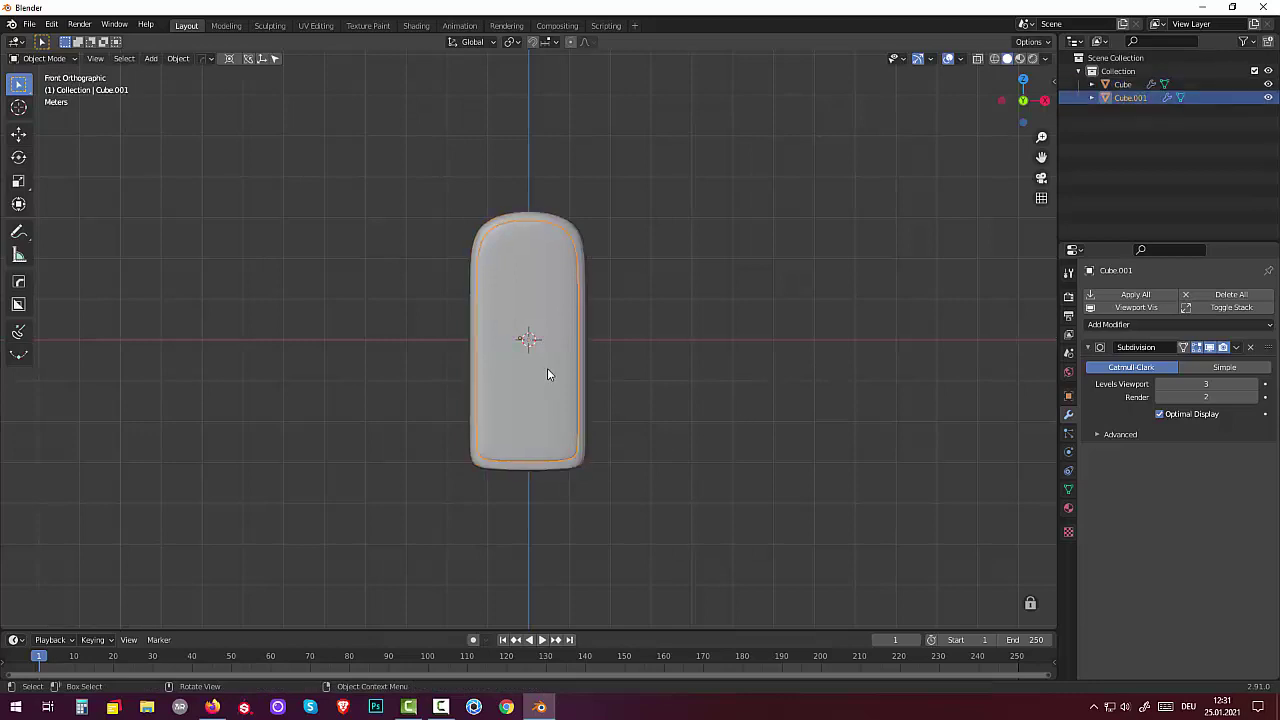
key("Tab")
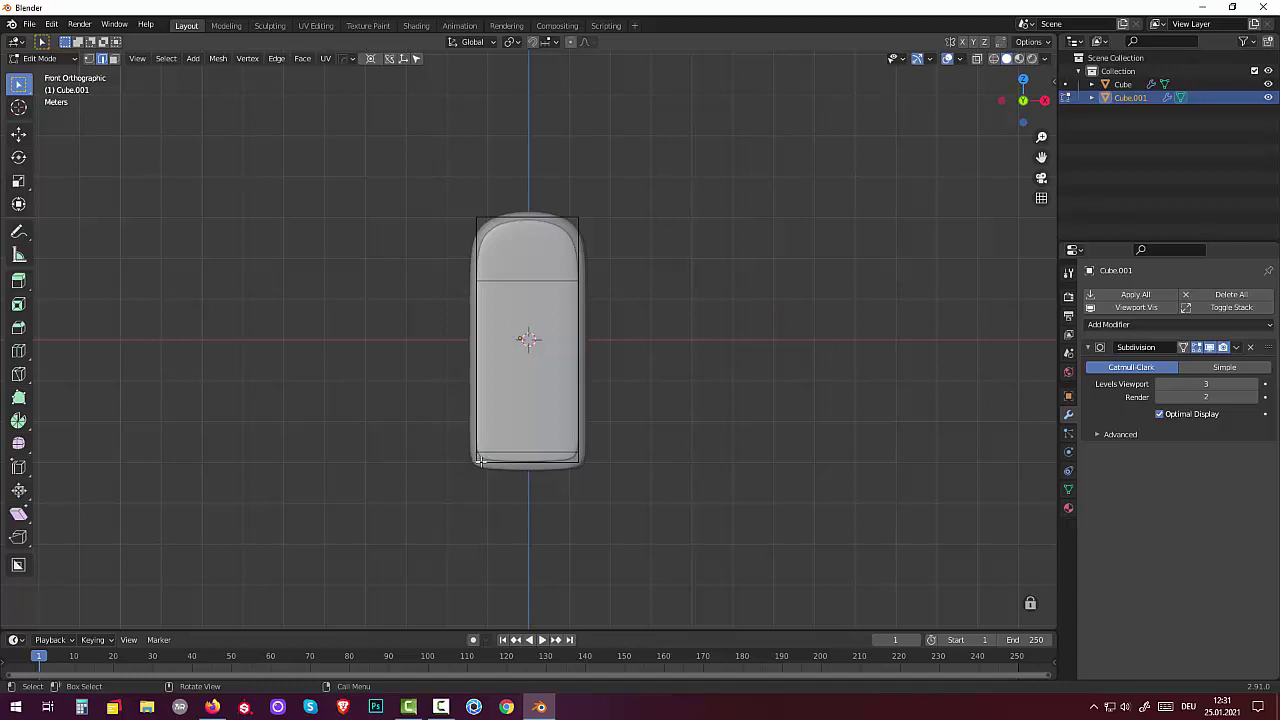
Add an edge loop near the door's bottom.
key("ctrl+r")
left_click(579, 459)
middle_click_drag(571, 457, 499, 499)
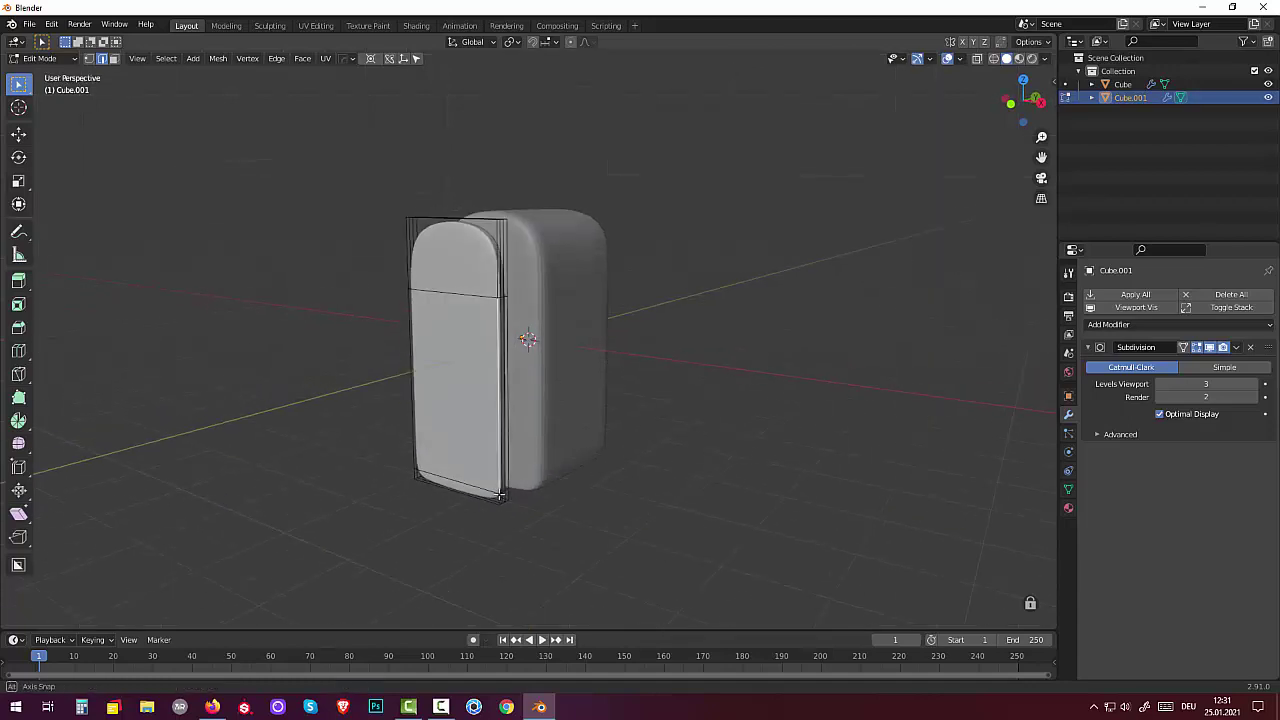
left_click(494, 524)
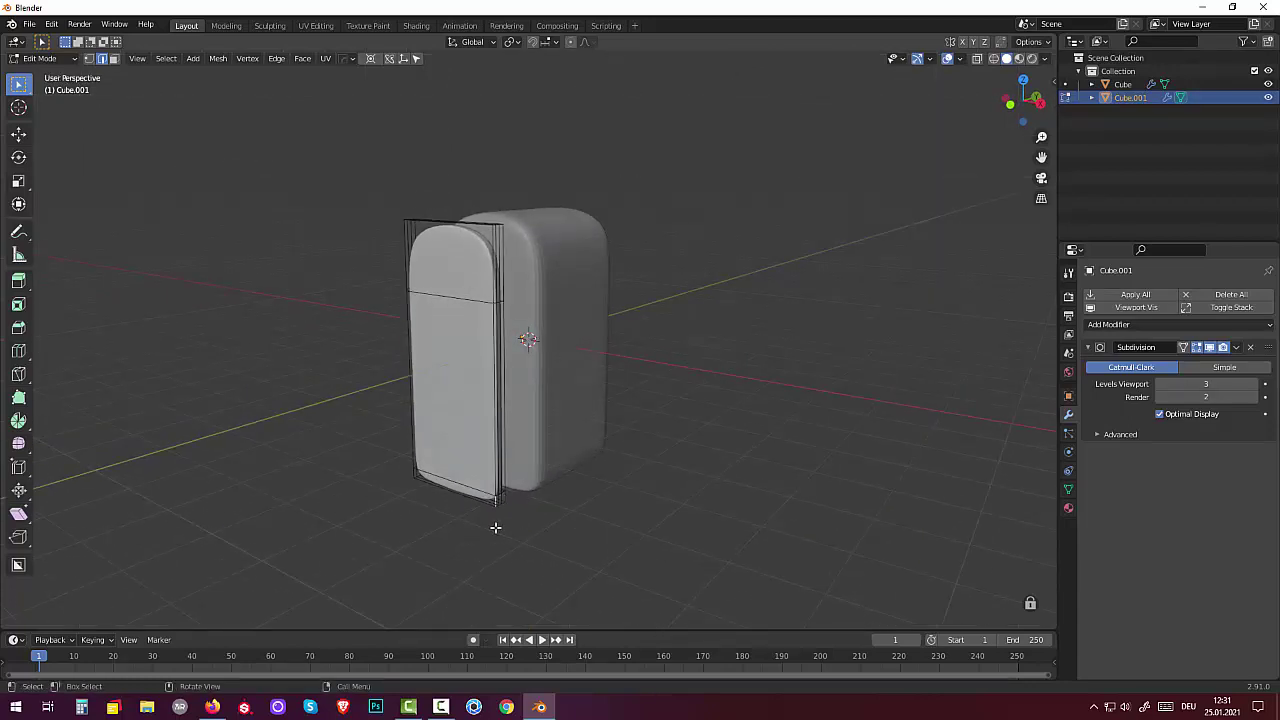
Add another door loop and slide it toward the bottom.
key("ctrl+r")
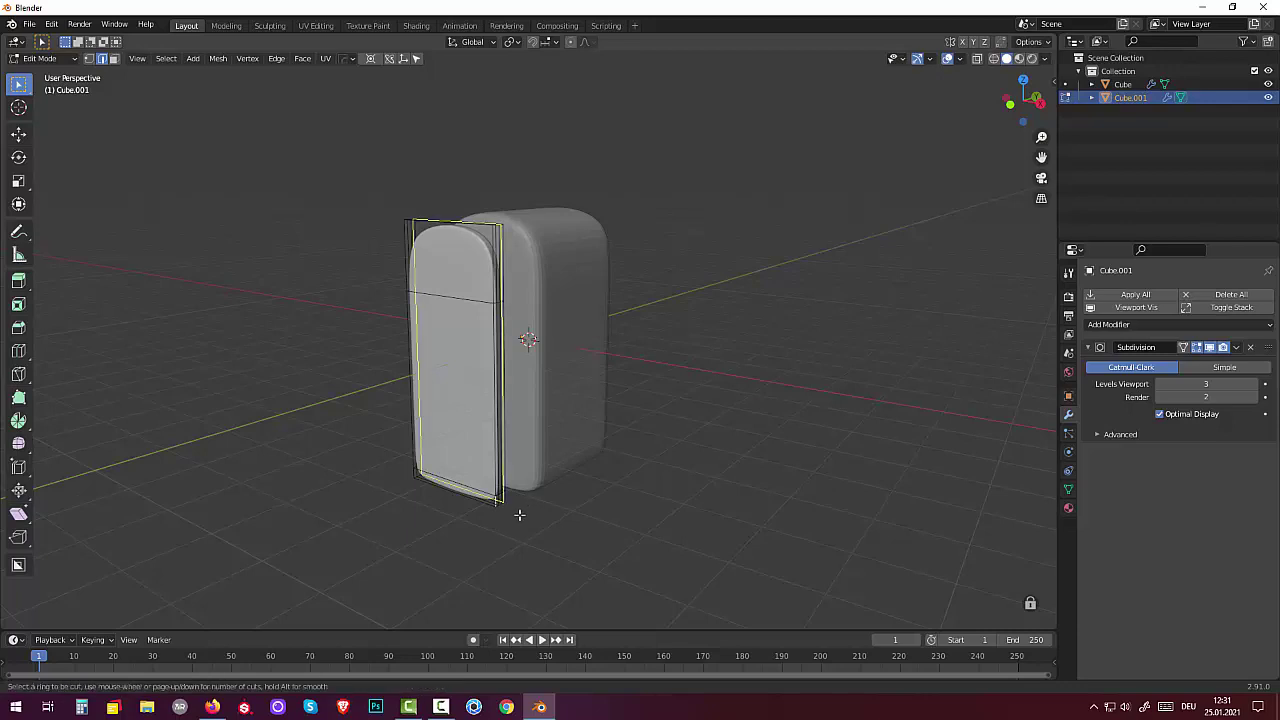
left_click(495, 500)
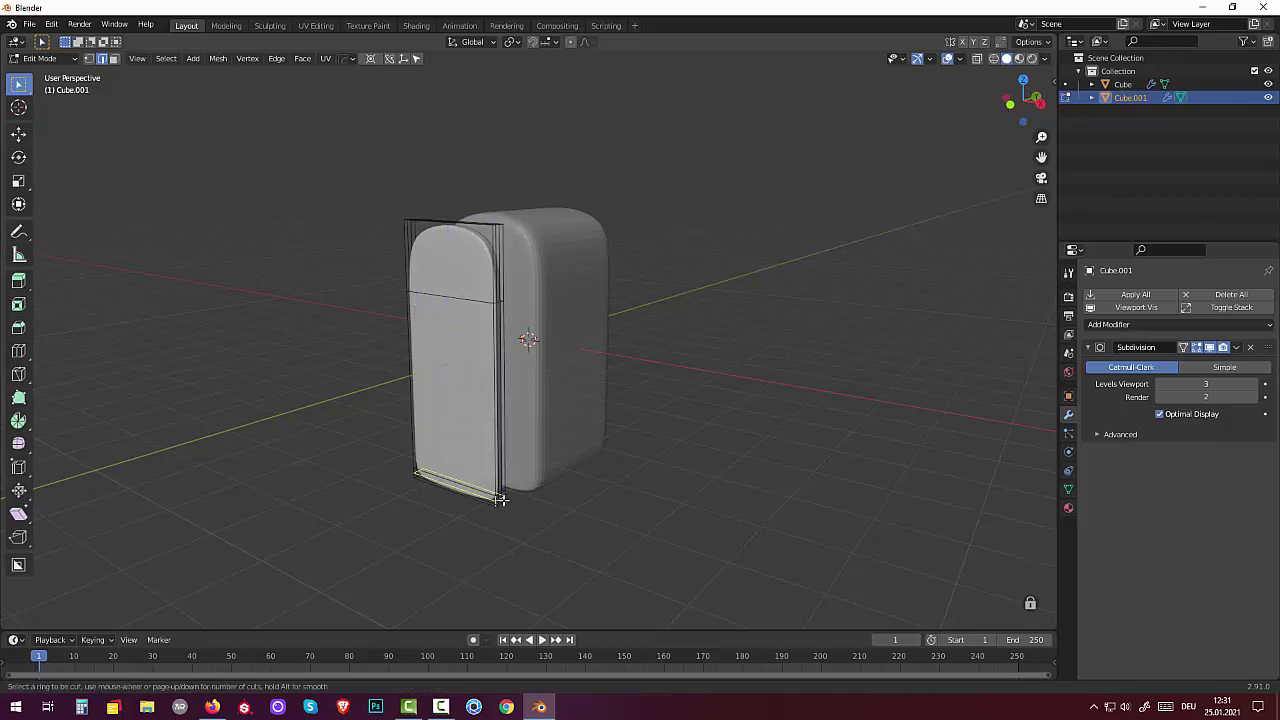
right_click(503, 500)
key("g")
key("g")
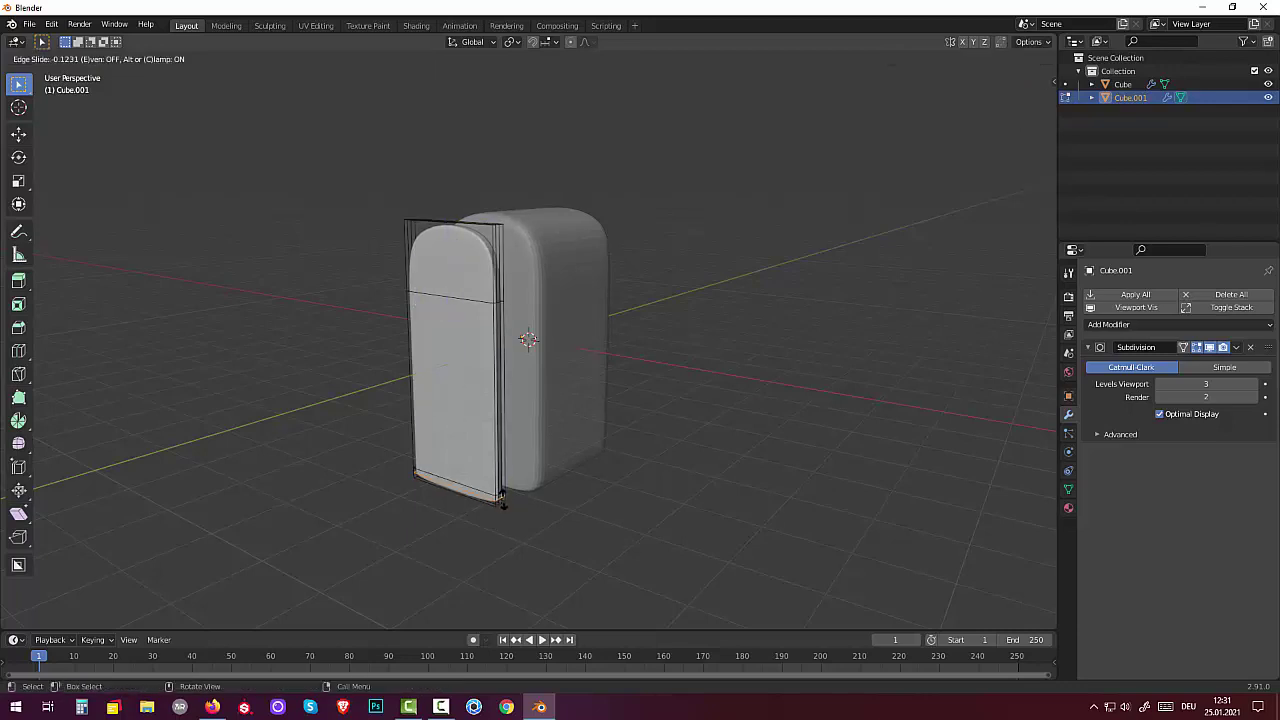
left_click(503, 503)
middle_click_drag(646, 526, 735, 493)
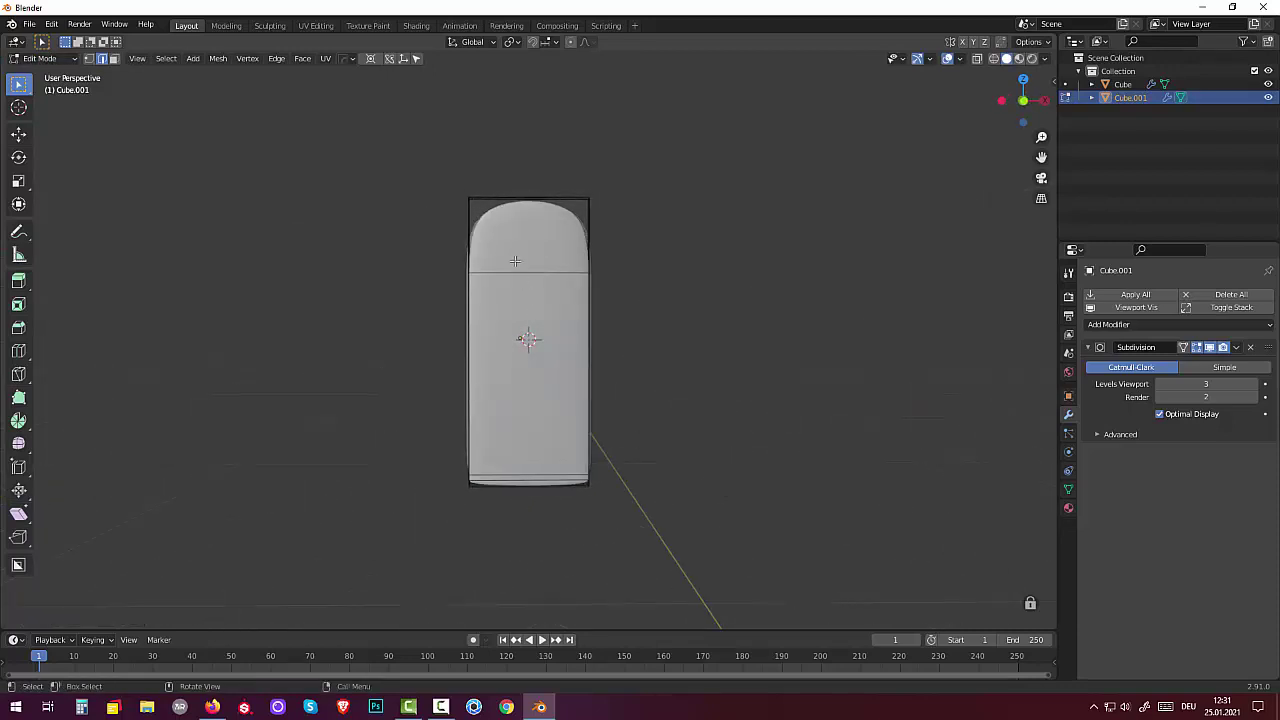
Select the horizontal edge across the upper door and bevel it to about 0.004 m.
mouse_move(494, 302)
middle_mouse_down()
mouse_move(555, 327)
mouse_move(549, 291)
middle_mouse_up()
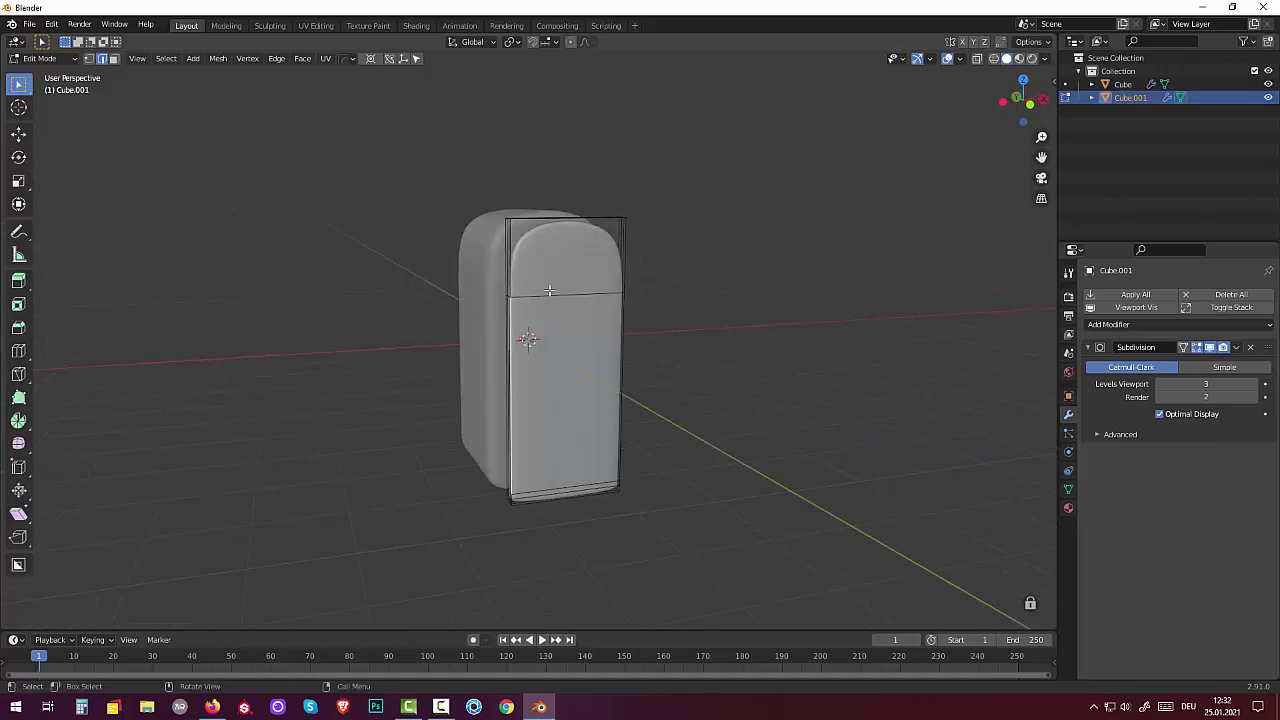
left_click(543, 296)
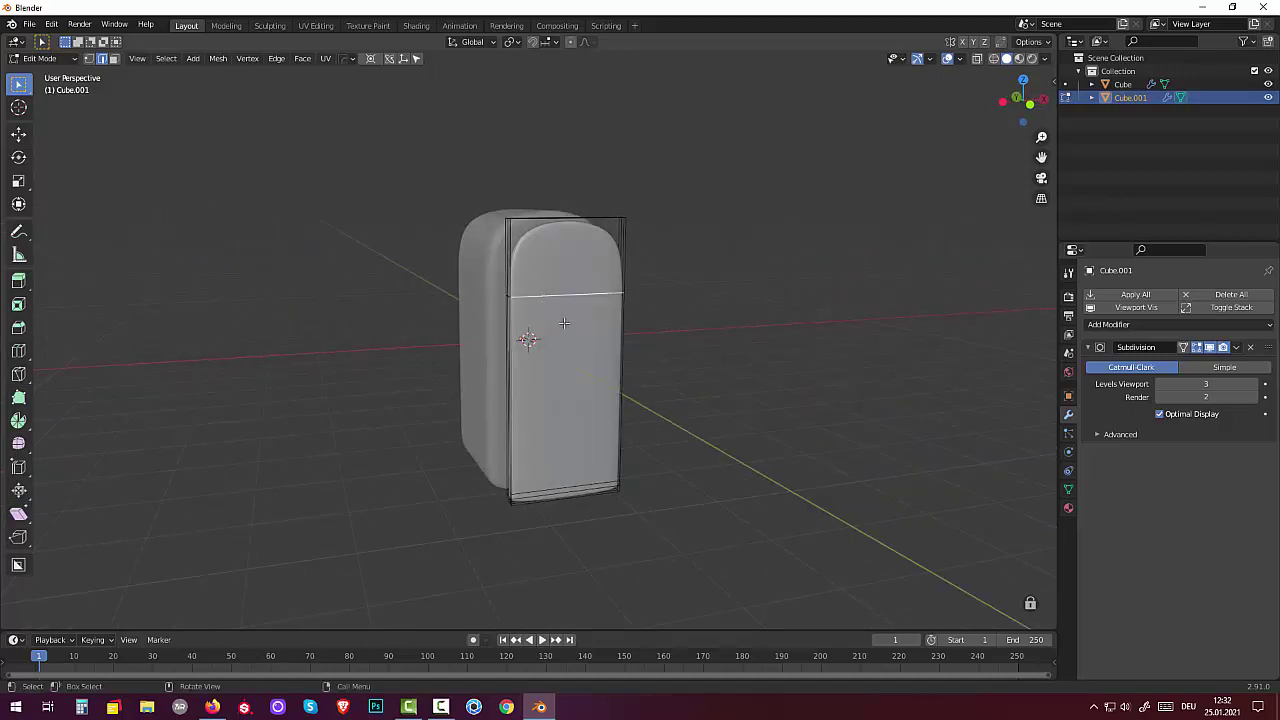
middle_click_drag(564, 323, 541, 281)
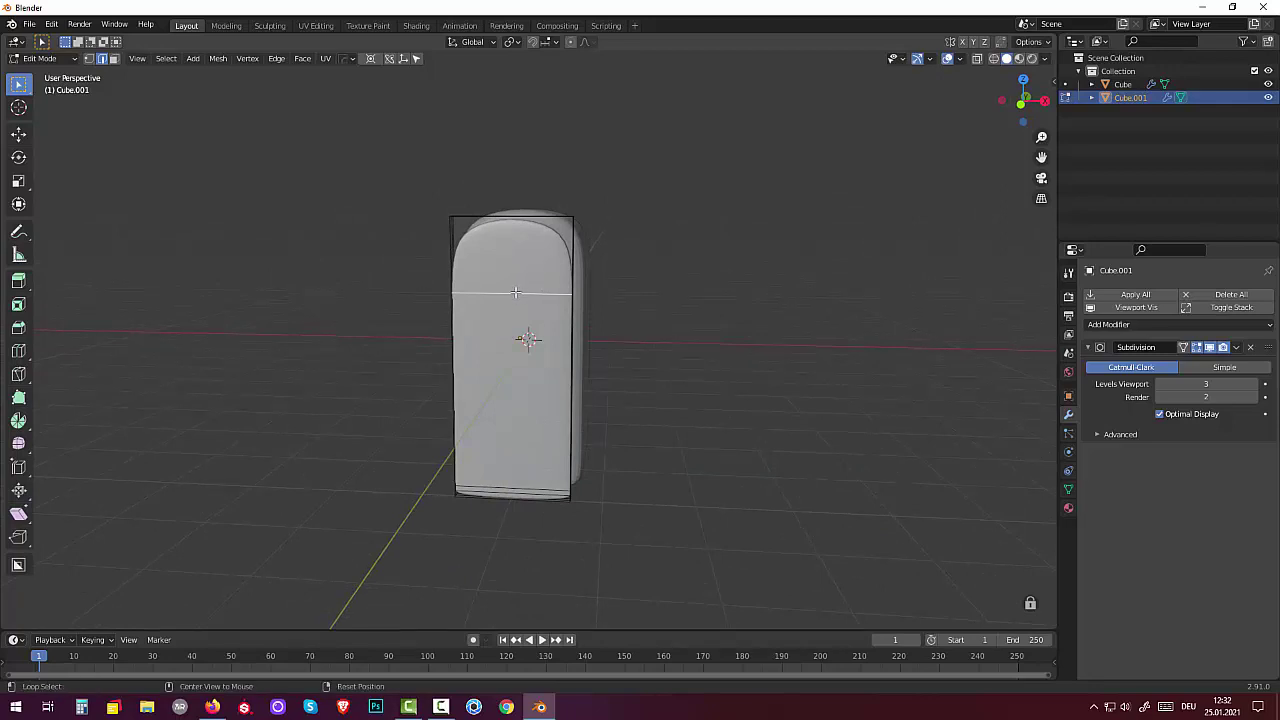
middle_click_drag(697, 352, 711, 349)
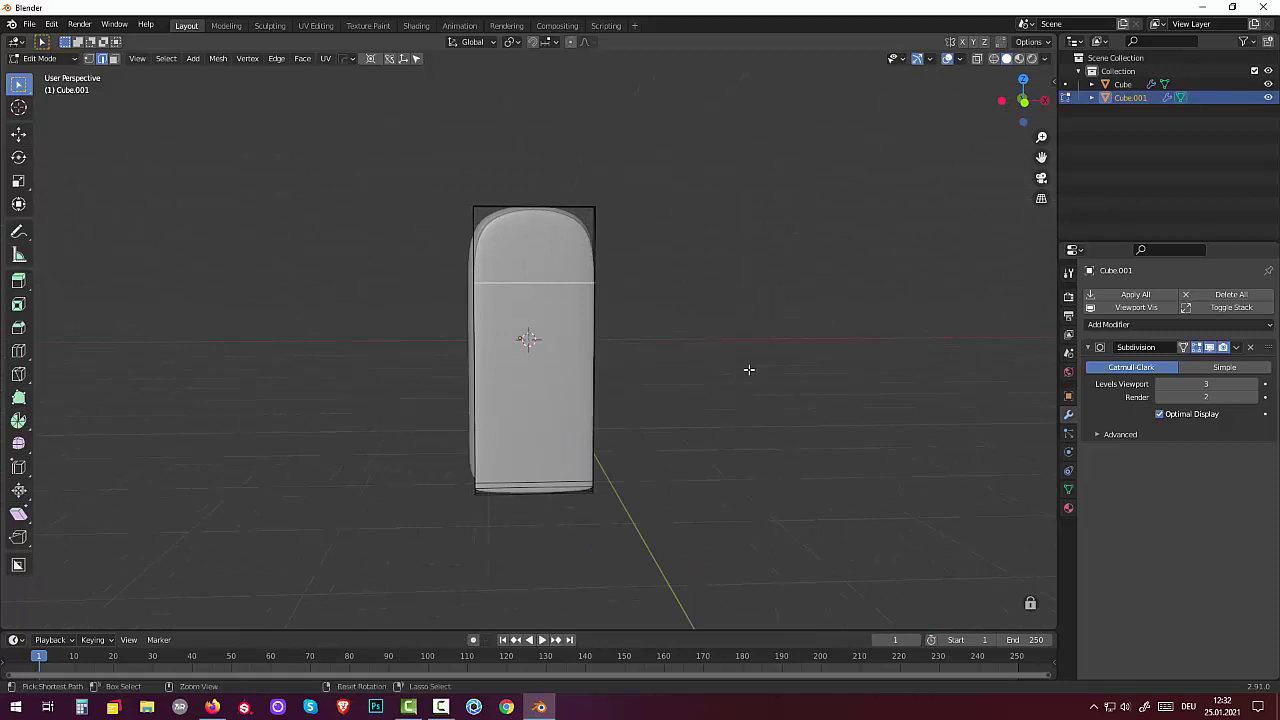
key("ctrl+b")
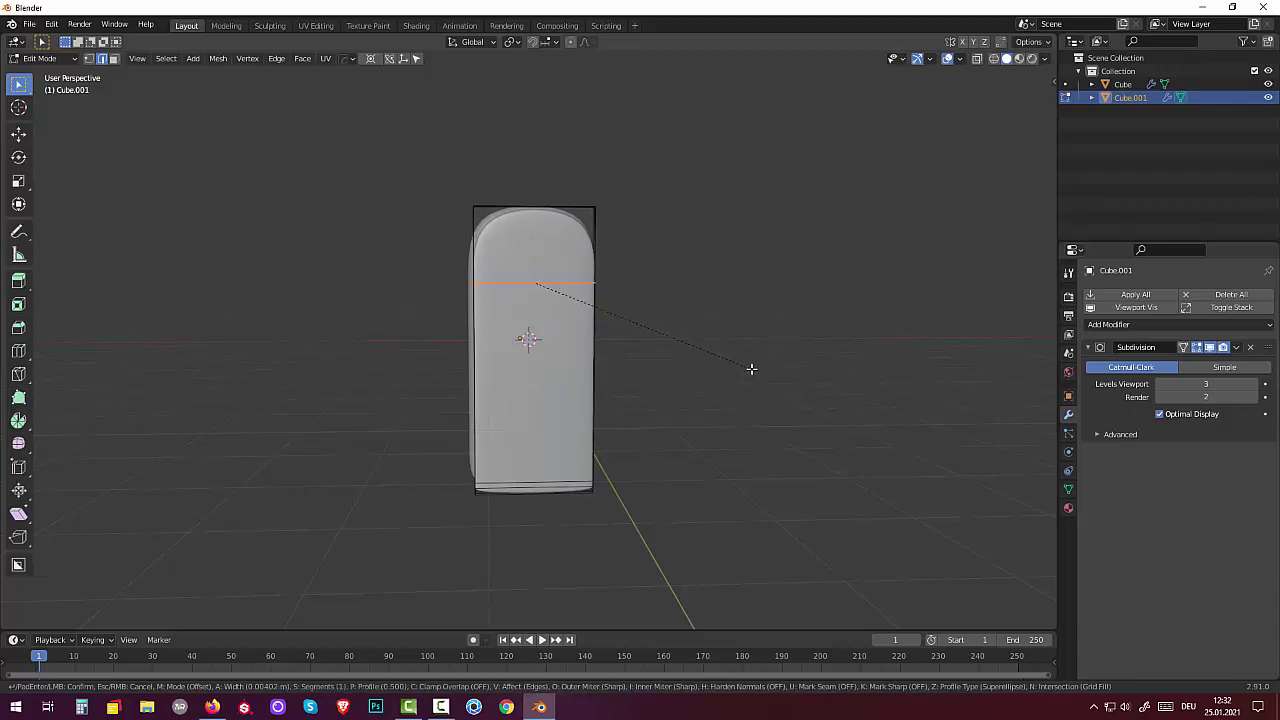
Confirm the door bevel and extrude the new band along its normals to near-zero depth.
left_click(754, 371)
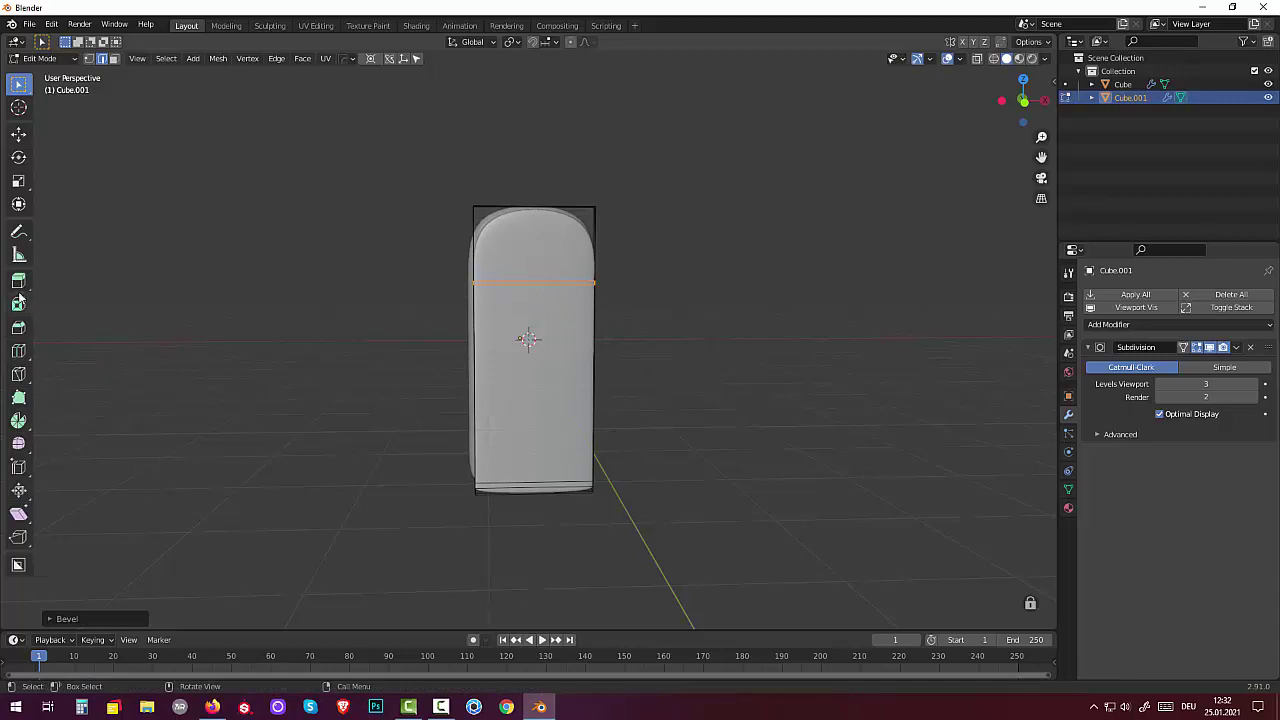
left_click_drag(19, 283, 62, 339)
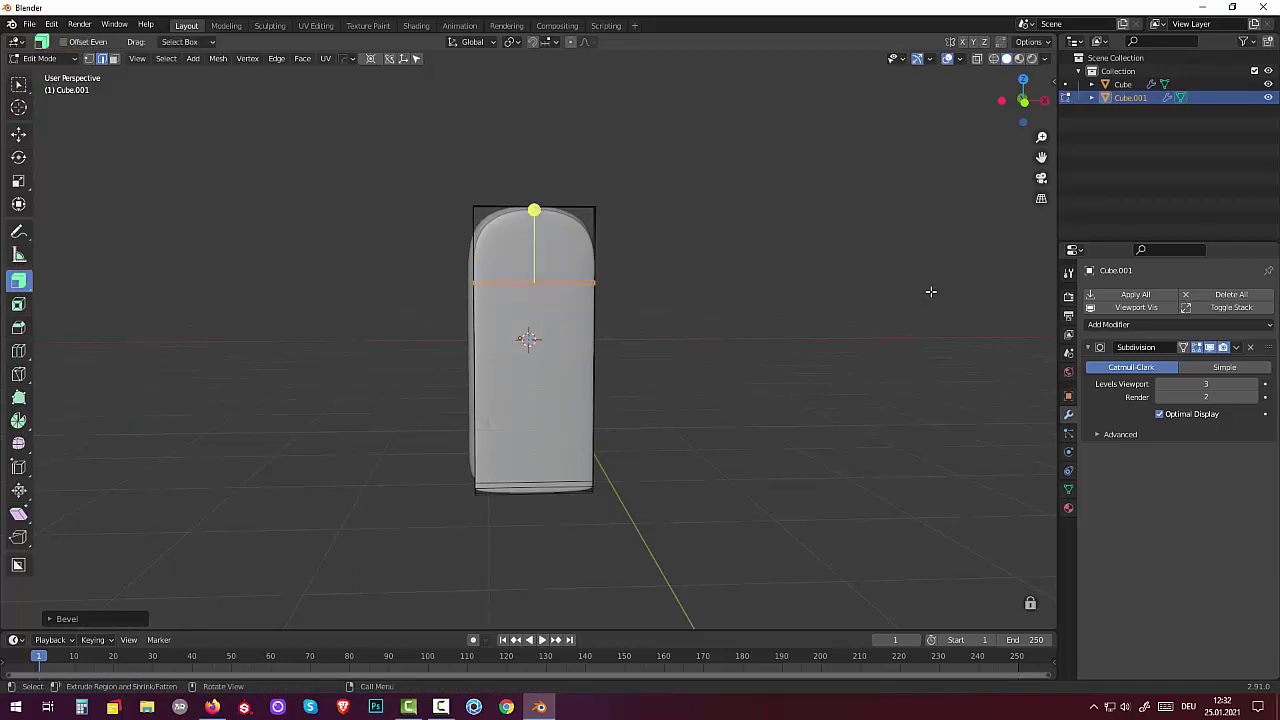
scroll(860, 290, "up", 2)
scroll(870, 260, "up", 3)
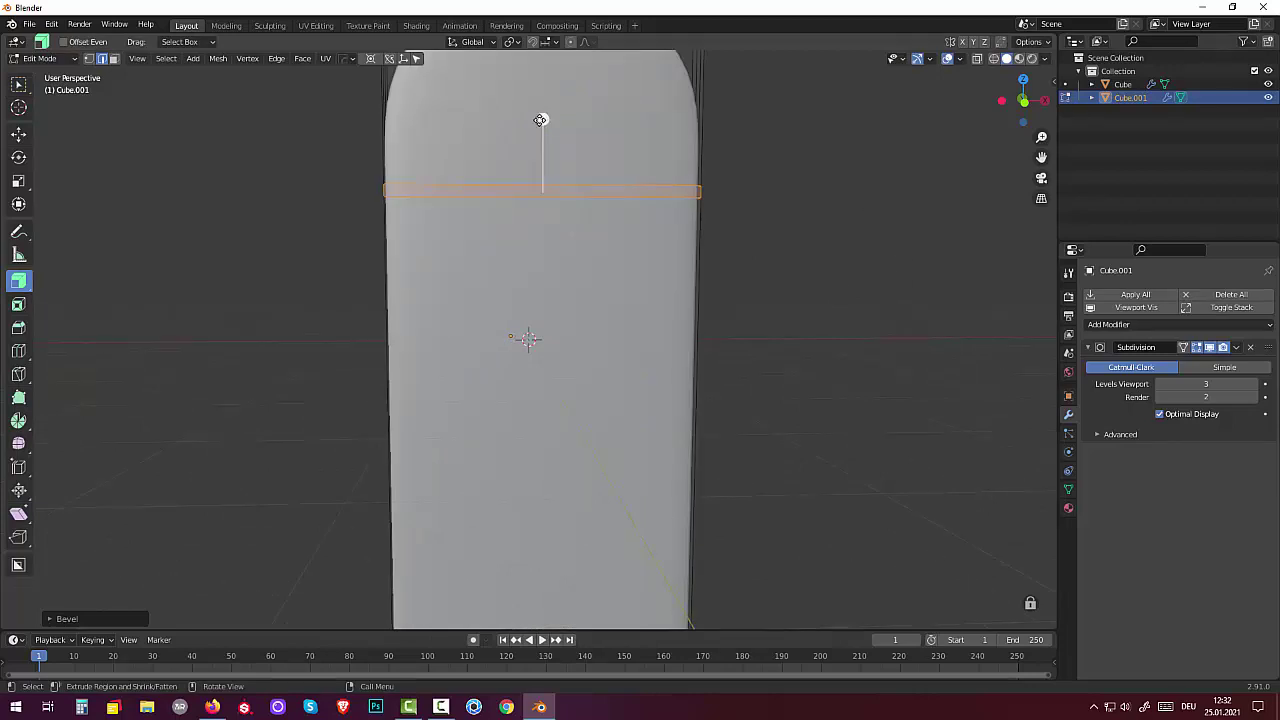
mouse_move(542, 119)
left_mouse_down()
mouse_move(529, 125)
mouse_move(553, 121)
left_mouse_up()
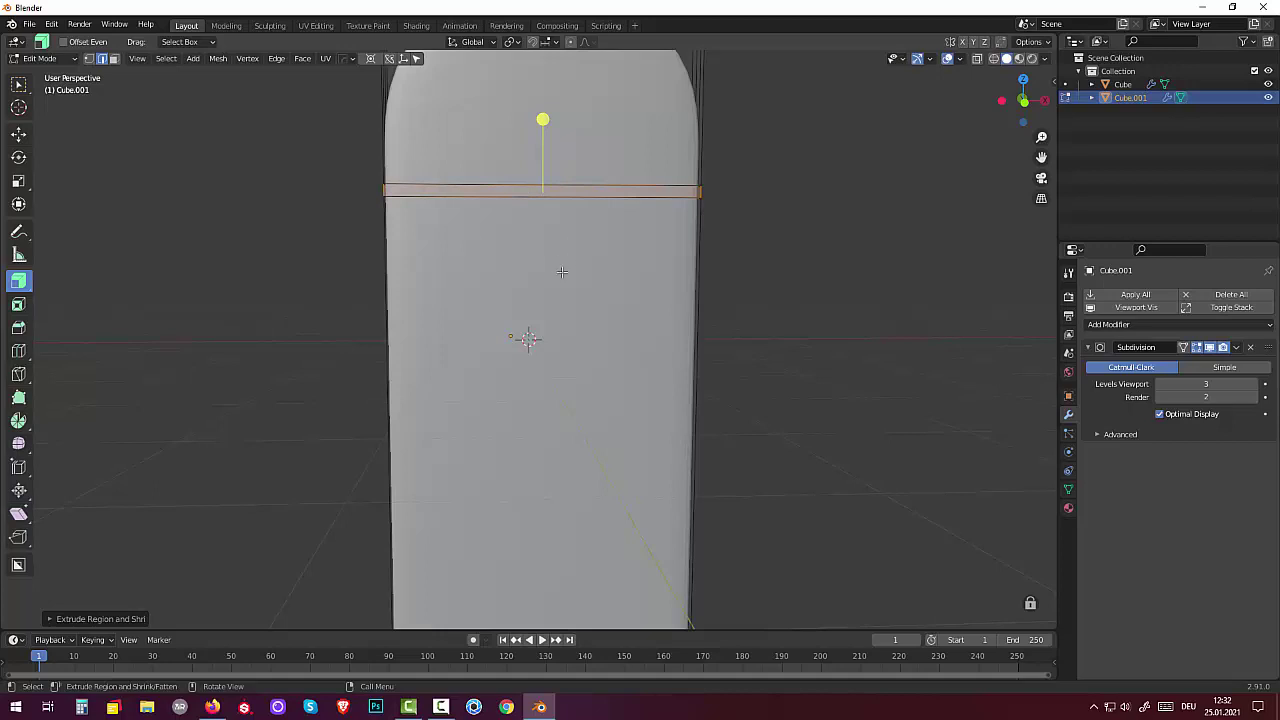
Add a loop cut inside the door's horizontal band, abandoning a vertical scale of it.
left_click(787, 349)
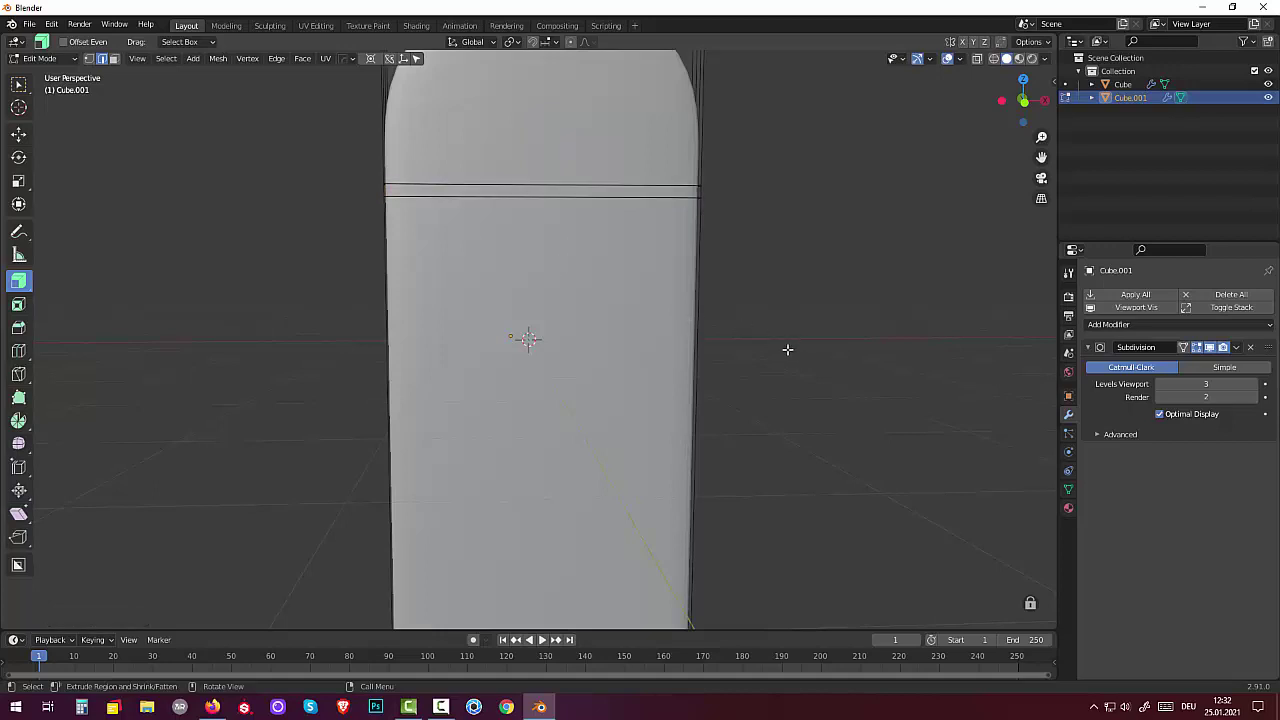
left_click(432, 189, "alt")
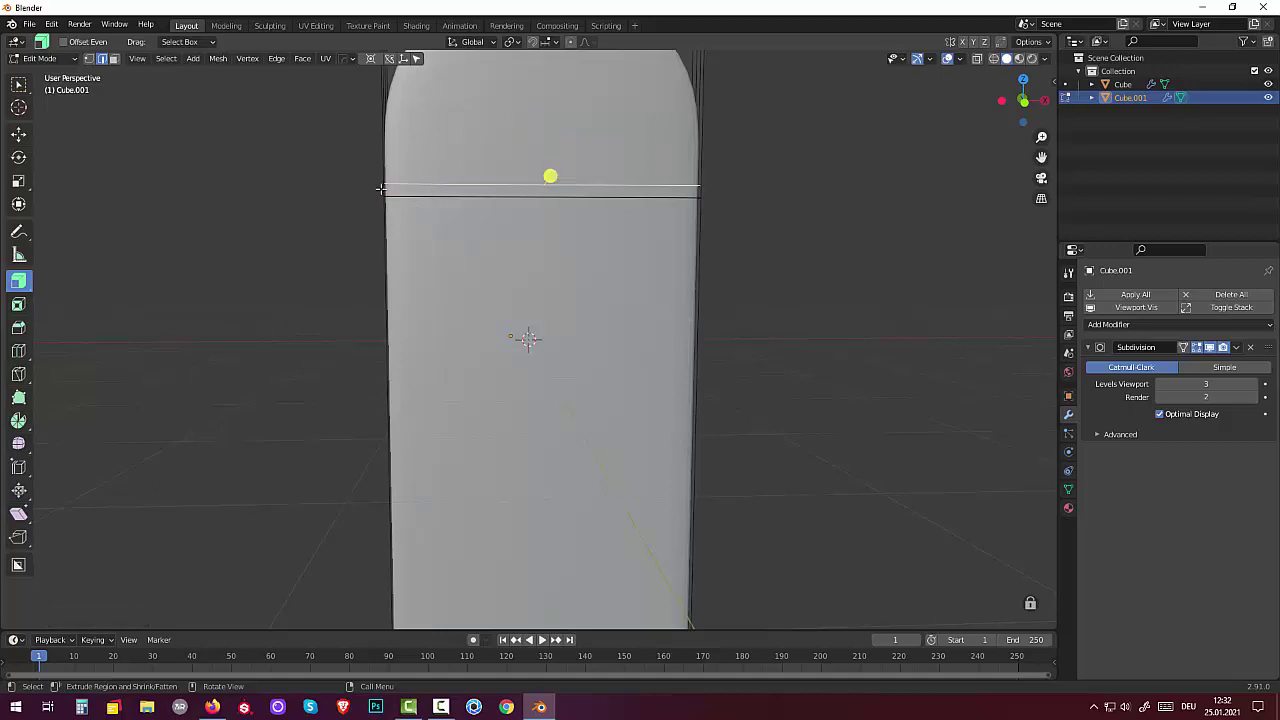
left_click(383, 189)
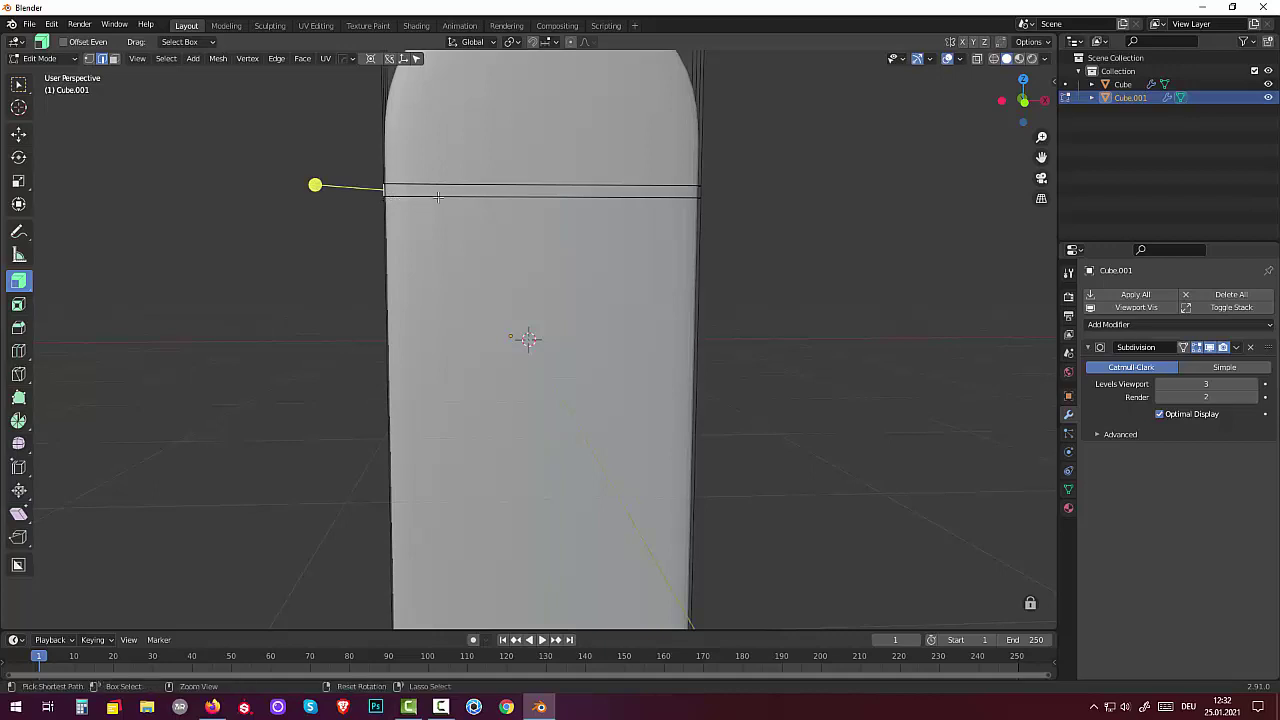
key("ctrl+r")
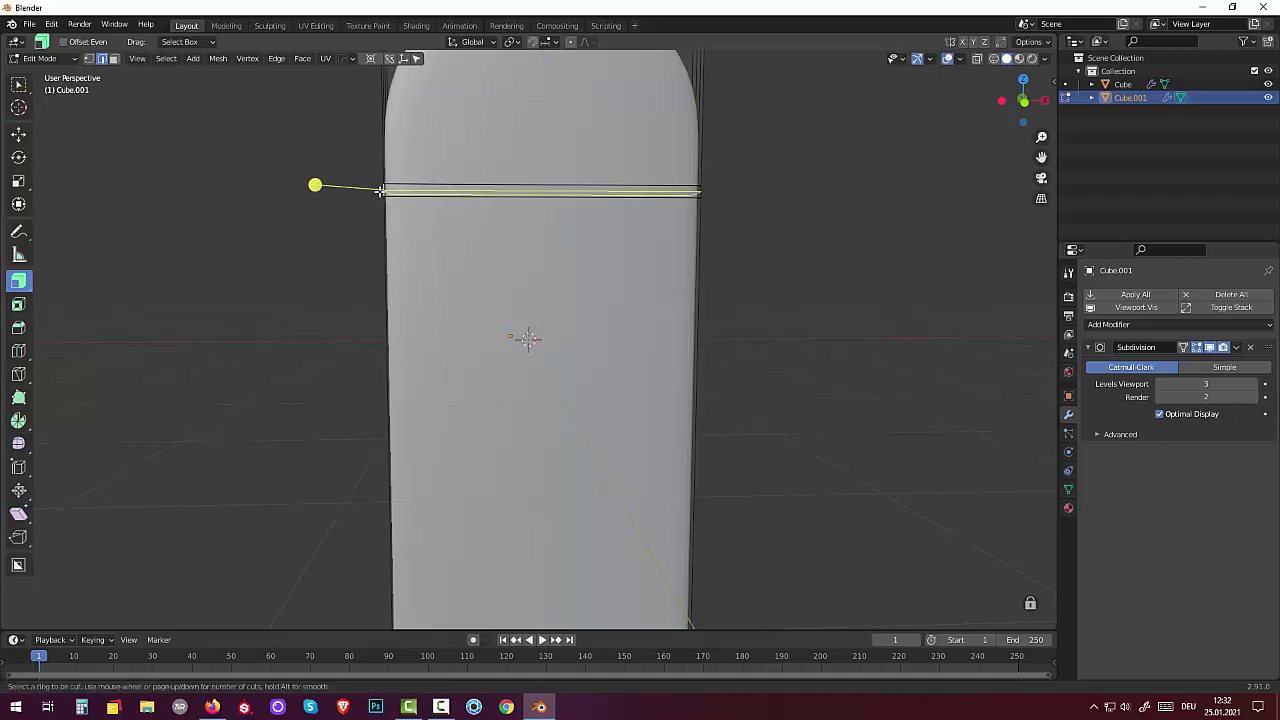
left_click(378, 190)
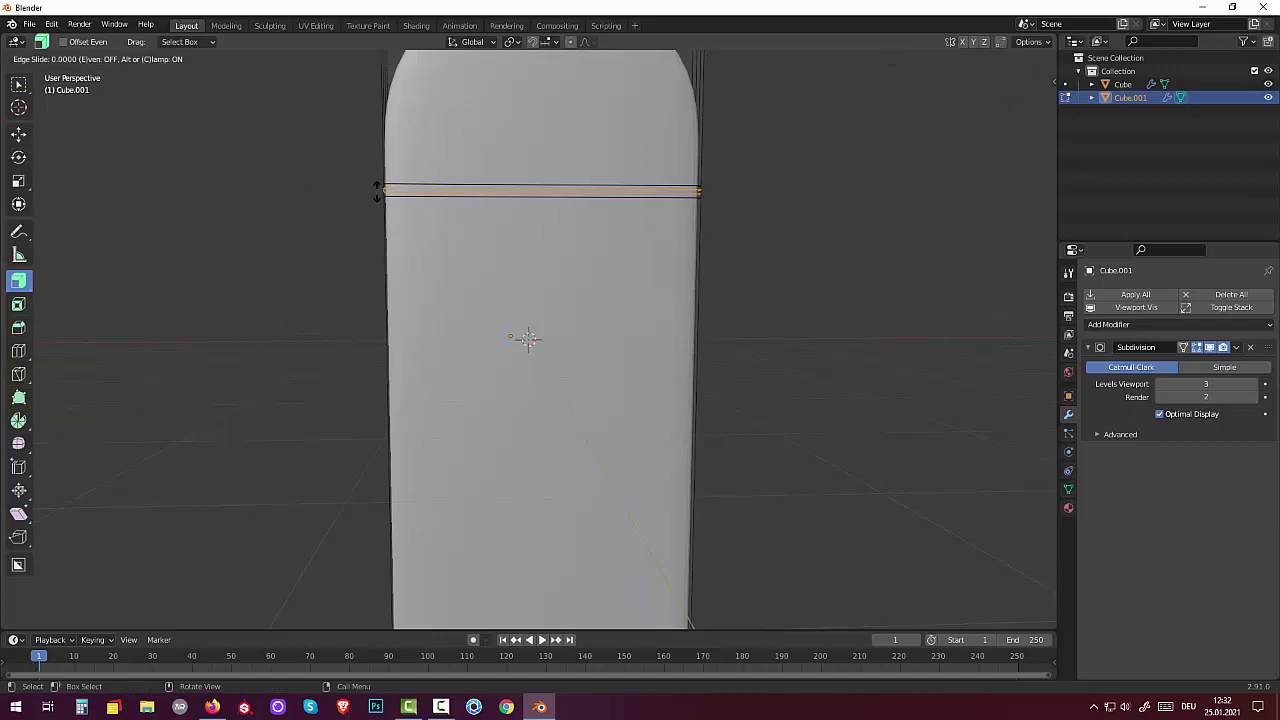
left_click(377, 190)
key("s")
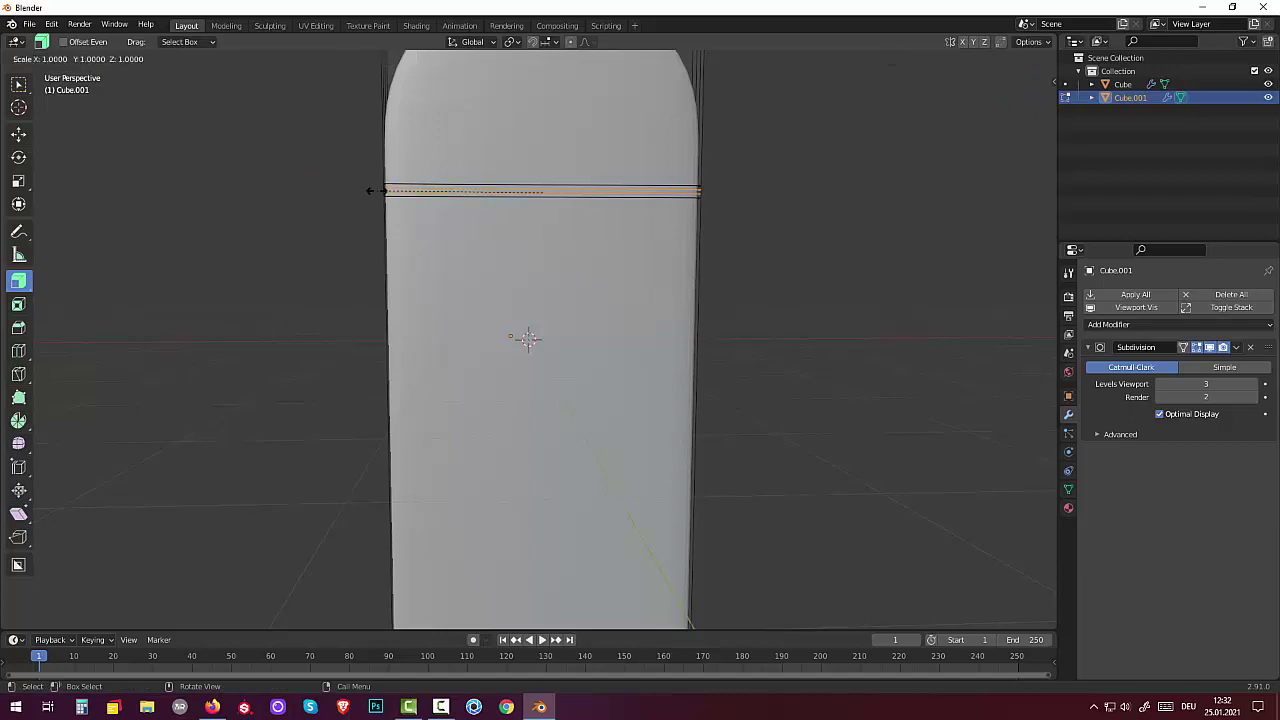
key("z")
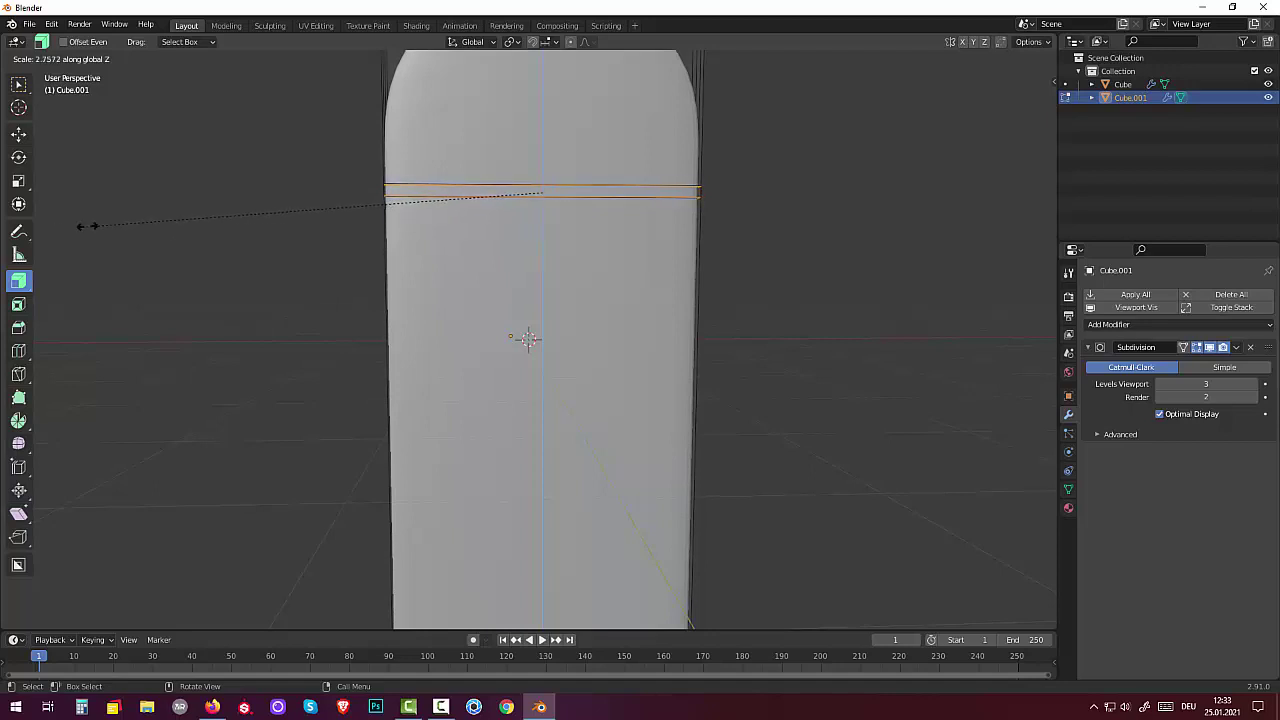
right_click(140, 218)
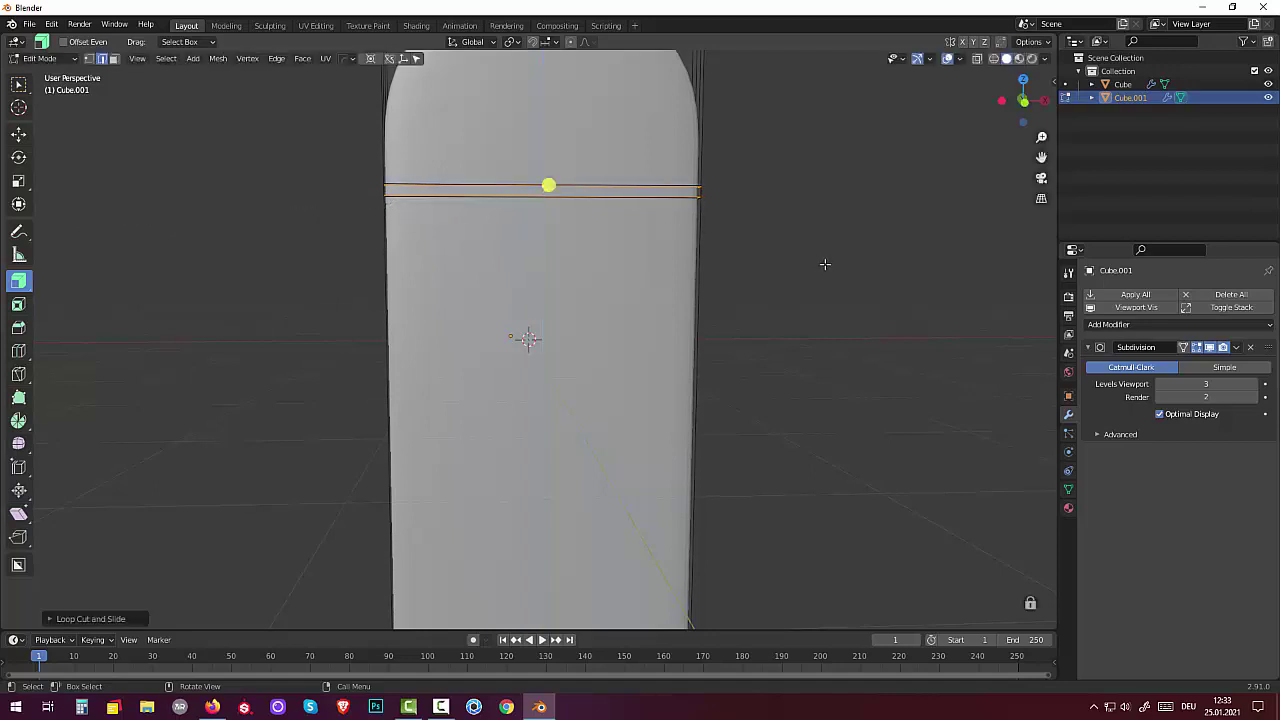
Try offsetting the new loop along its normals, undo it, and reselect the door's edge loops.
key("alt+s")
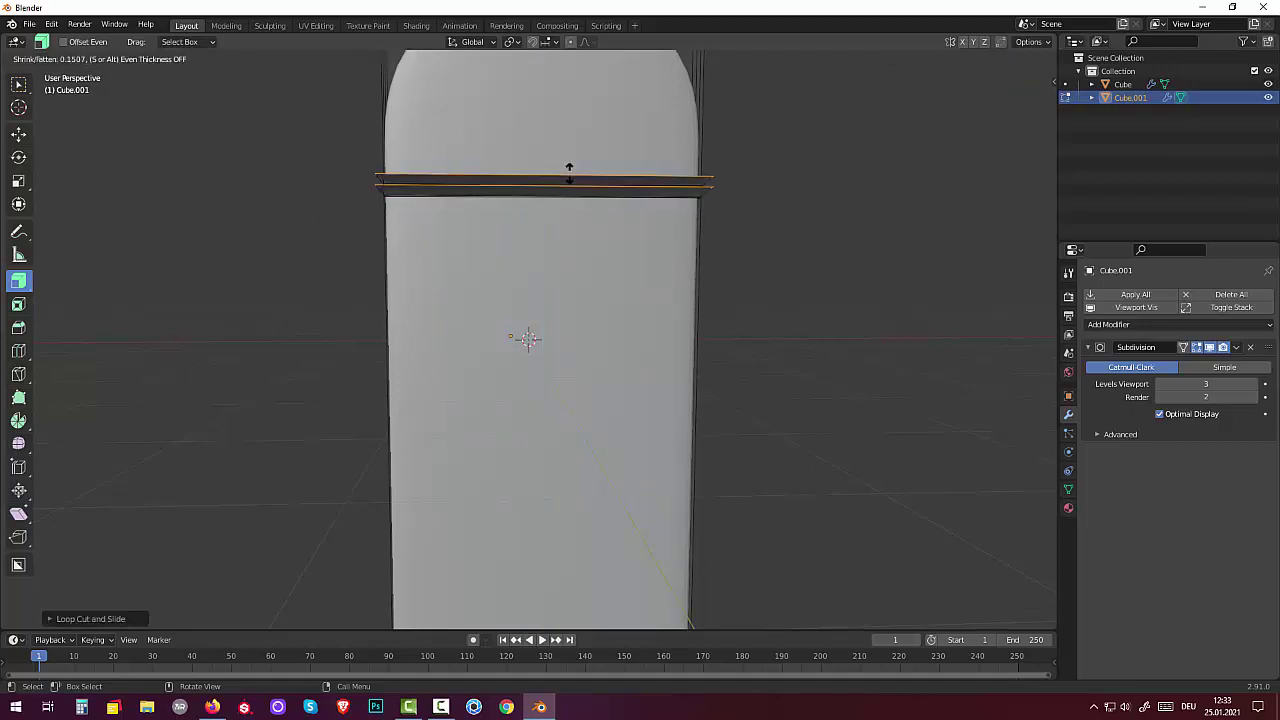
left_click(536, 182)
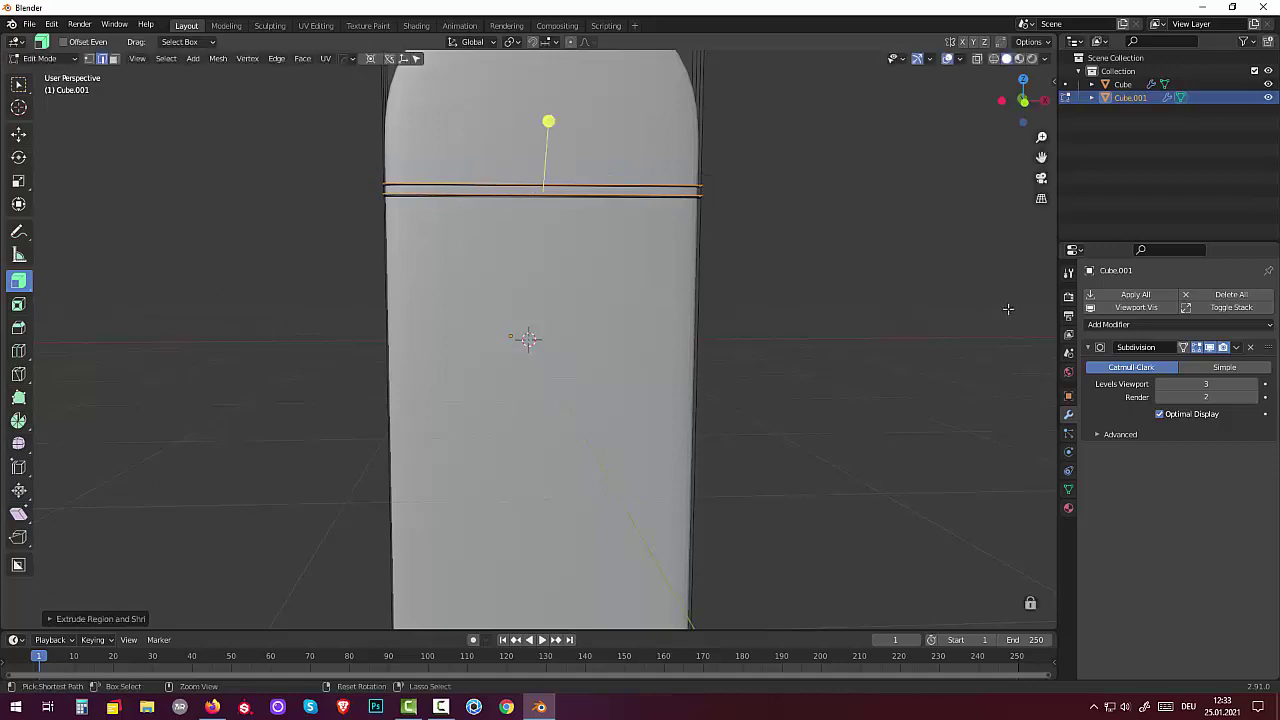
key("ctrl+z")
key("alt+a")
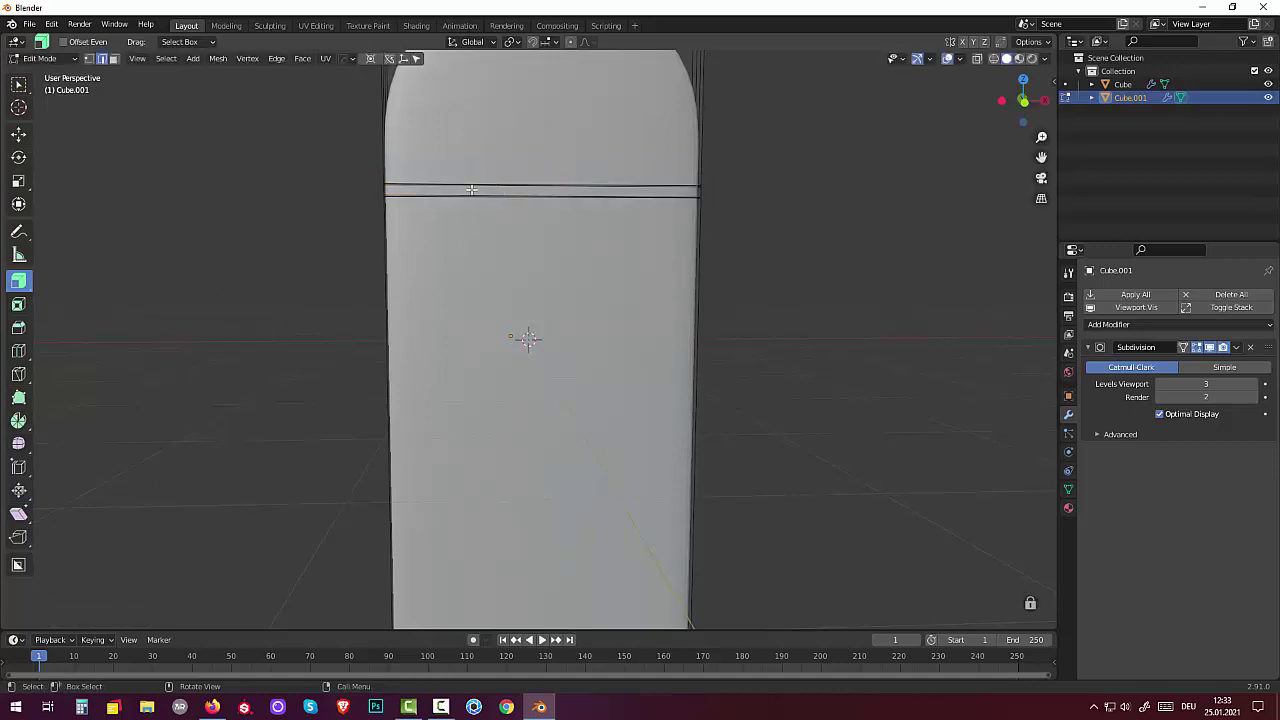
left_click(471, 190, "alt")
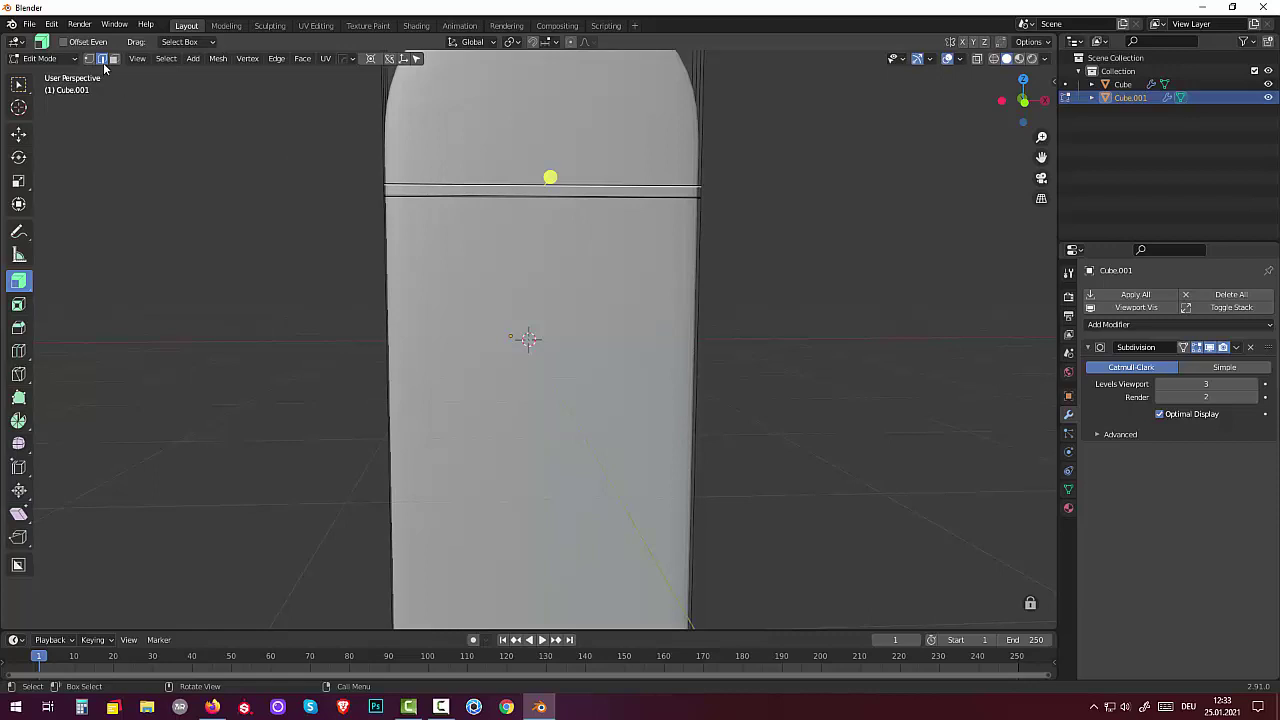
key("alt+a")
left_click(467, 190, "alt")
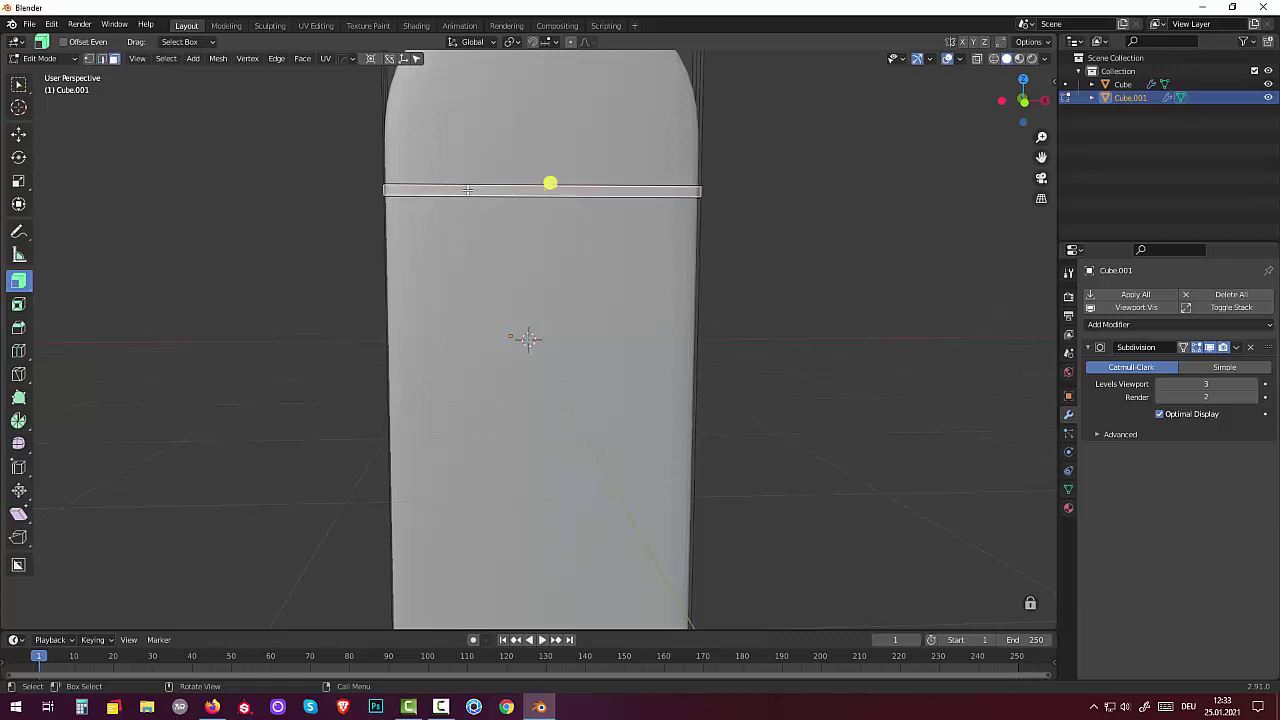
key("a")
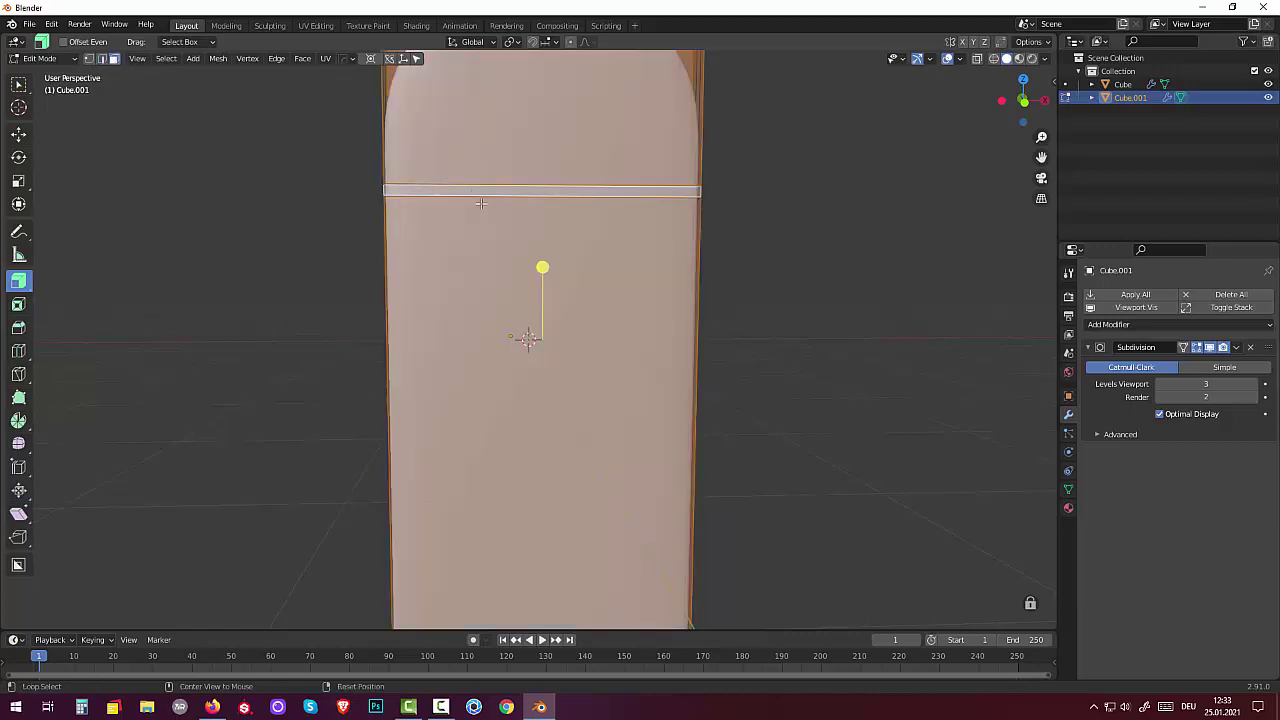
key("alt+a")
Select the band's face loop and sink it inward about -0.04 to form the groove.
middle_click_drag(848, 318, 771, 320)
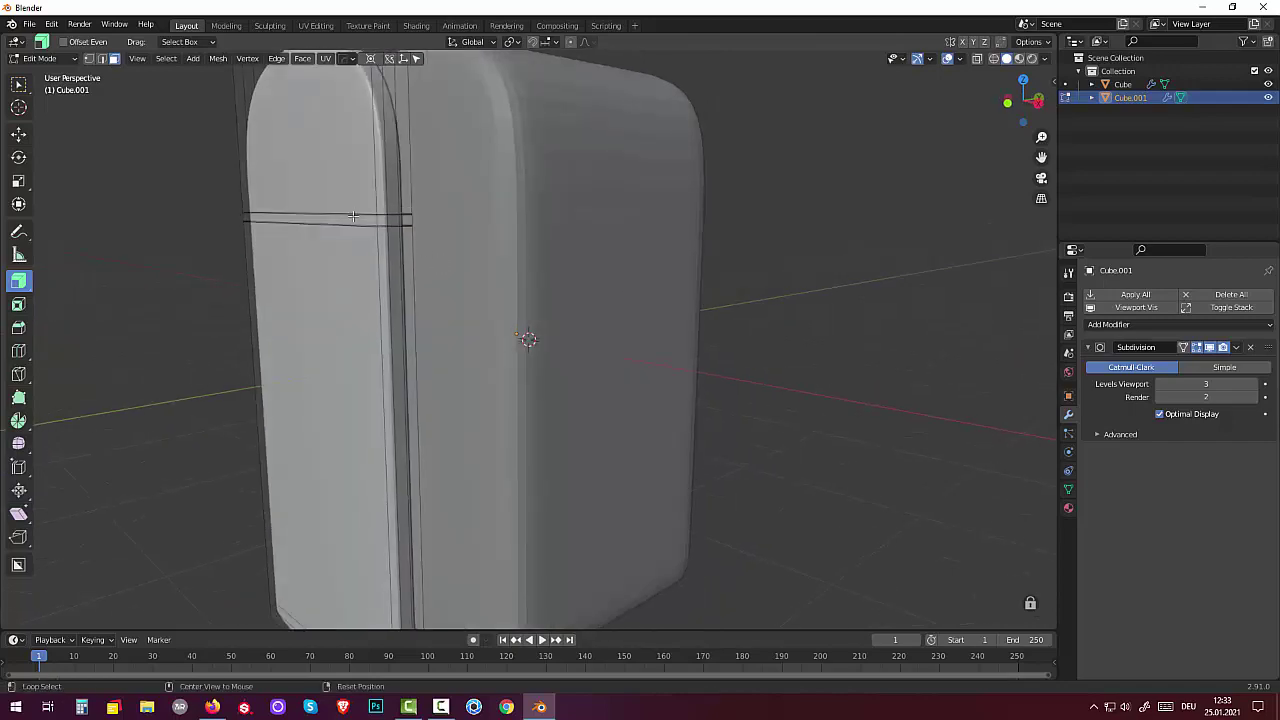
left_click(377, 221, "alt")
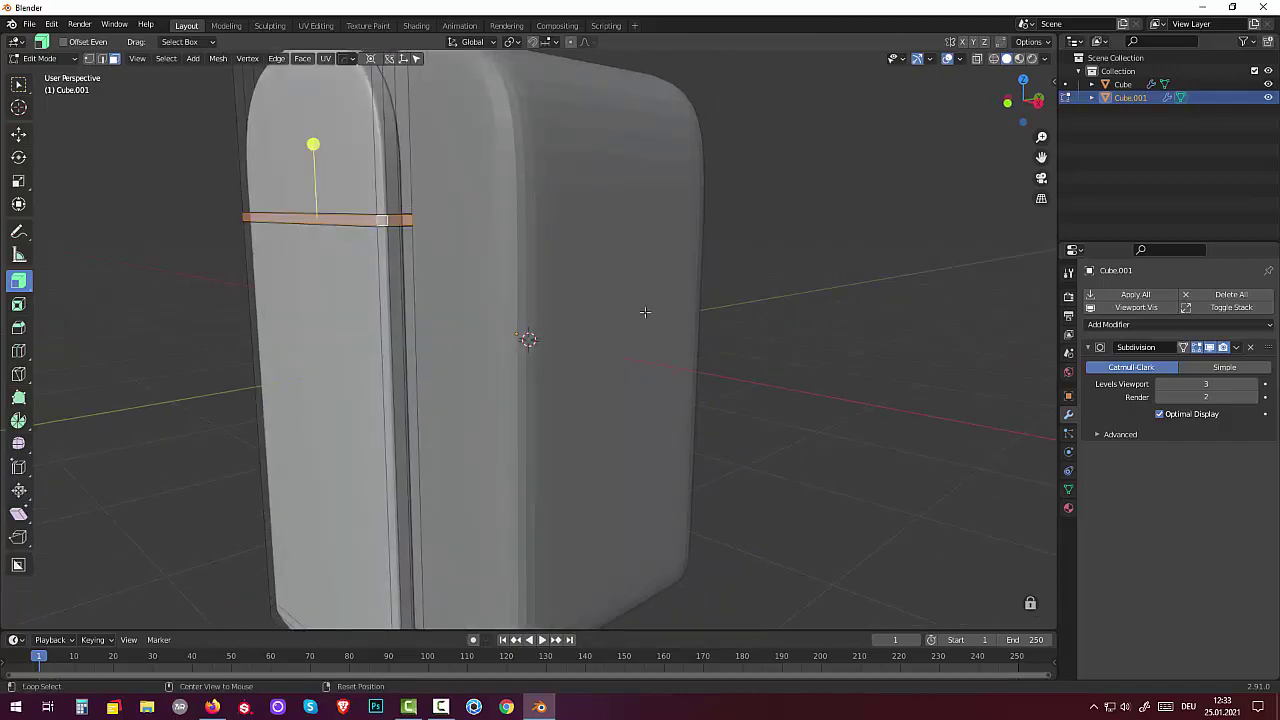
mouse_move(645, 312)
middle_mouse_down()
mouse_move(876, 331)
mouse_move(826, 314)
middle_mouse_up()
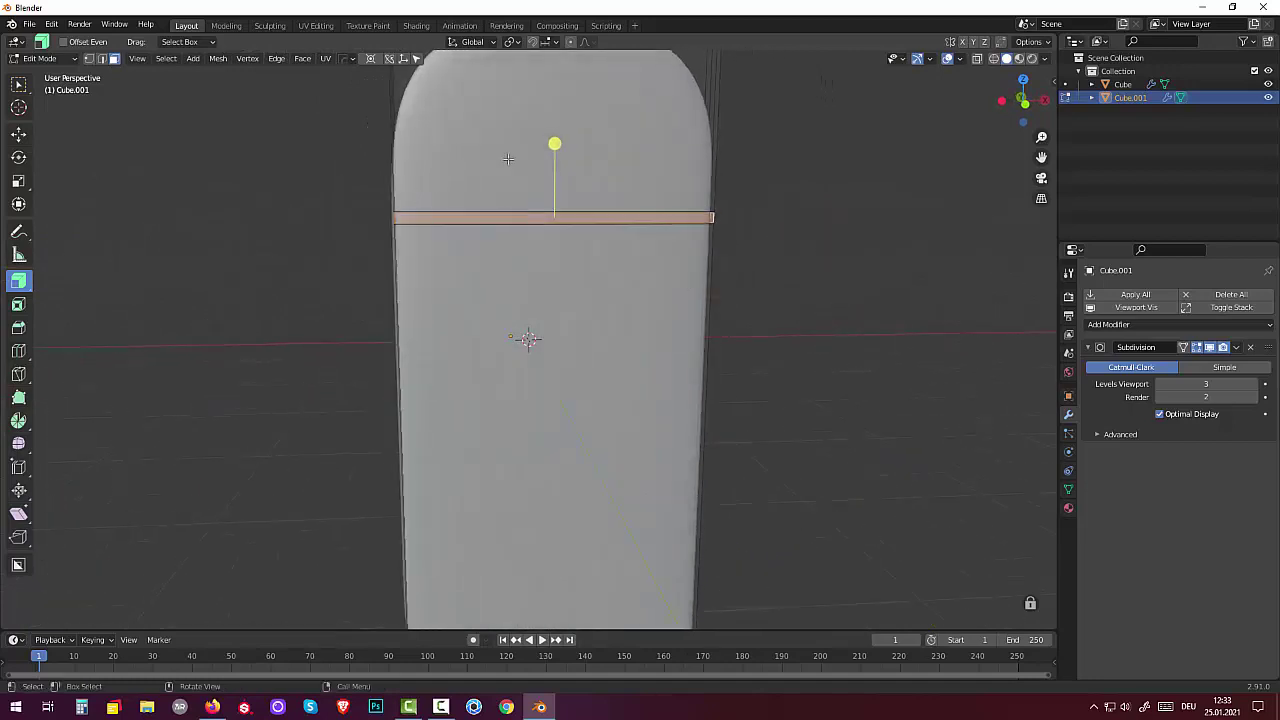
left_click_drag(554, 143, 553, 147)
left_click(830, 400)
Orbit around the grooved door, pick its lower front face, and return to Object Mode.
scroll(835, 405, "down", 5)
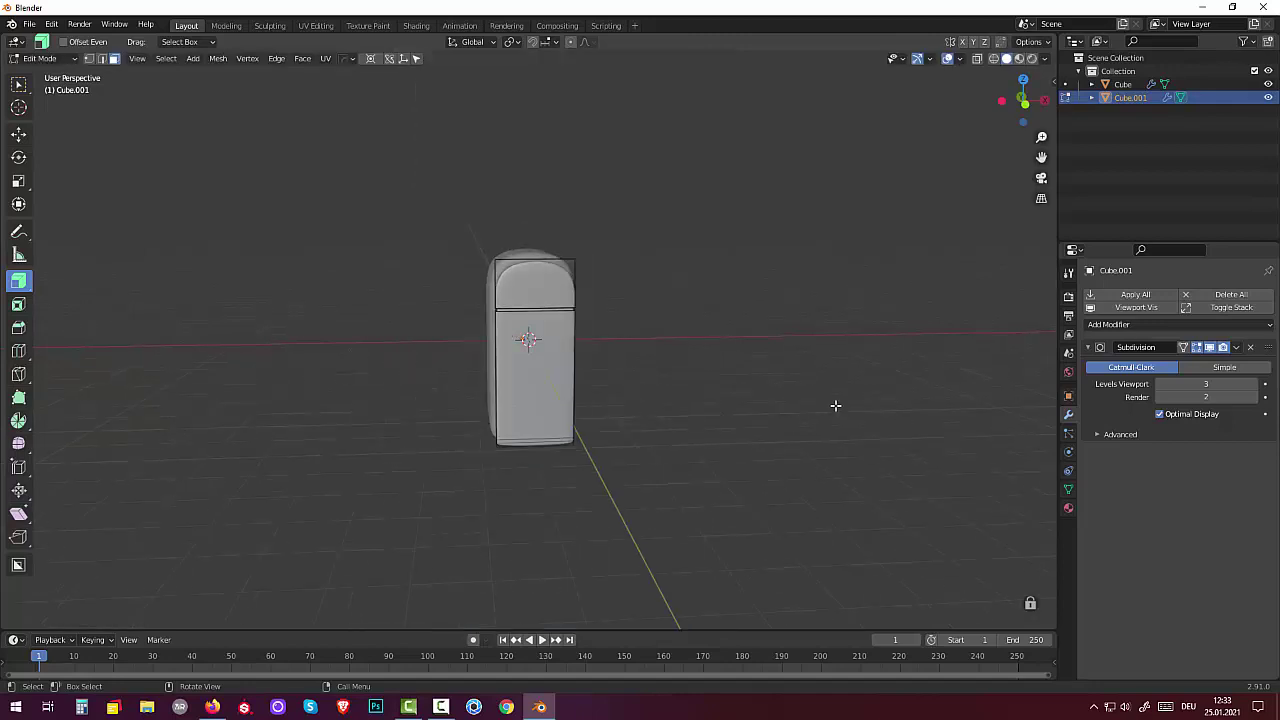
middle_click_drag(835, 405, 817, 403)
mouse_move(694, 402)
middle_mouse_down()
mouse_move(760, 429)
mouse_move(727, 400)
middle_mouse_up()
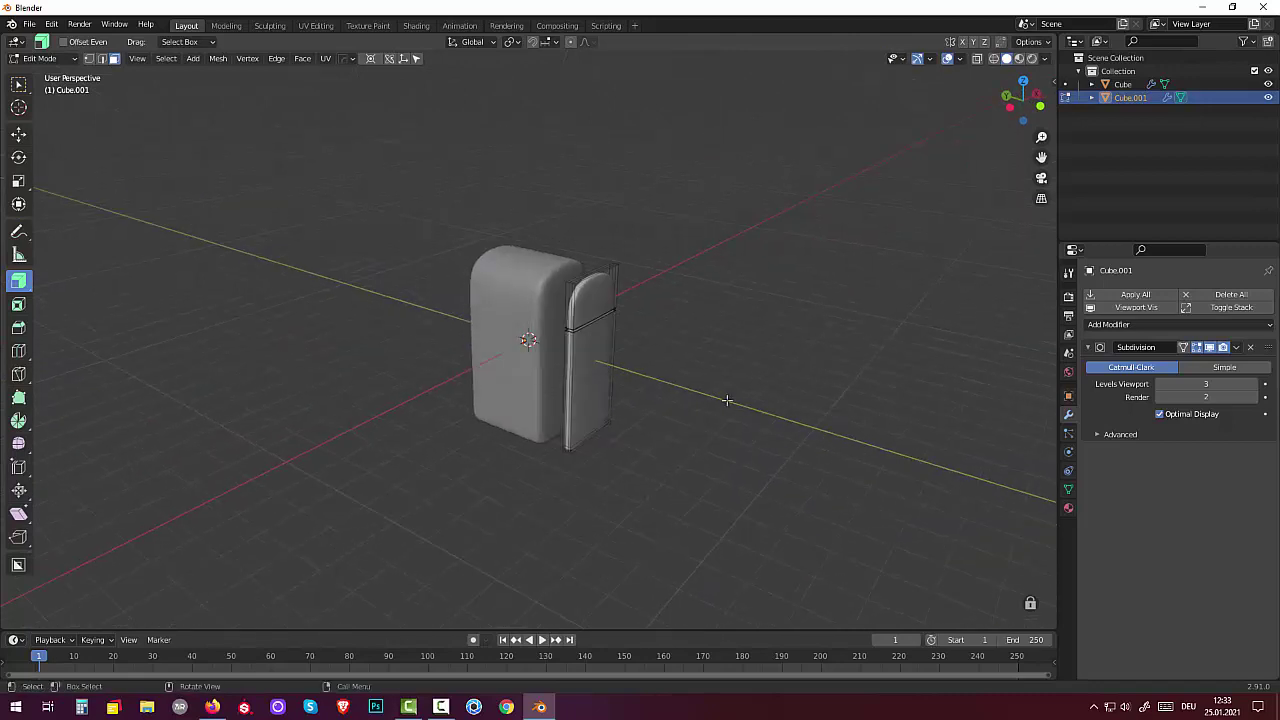
left_click(593, 373)
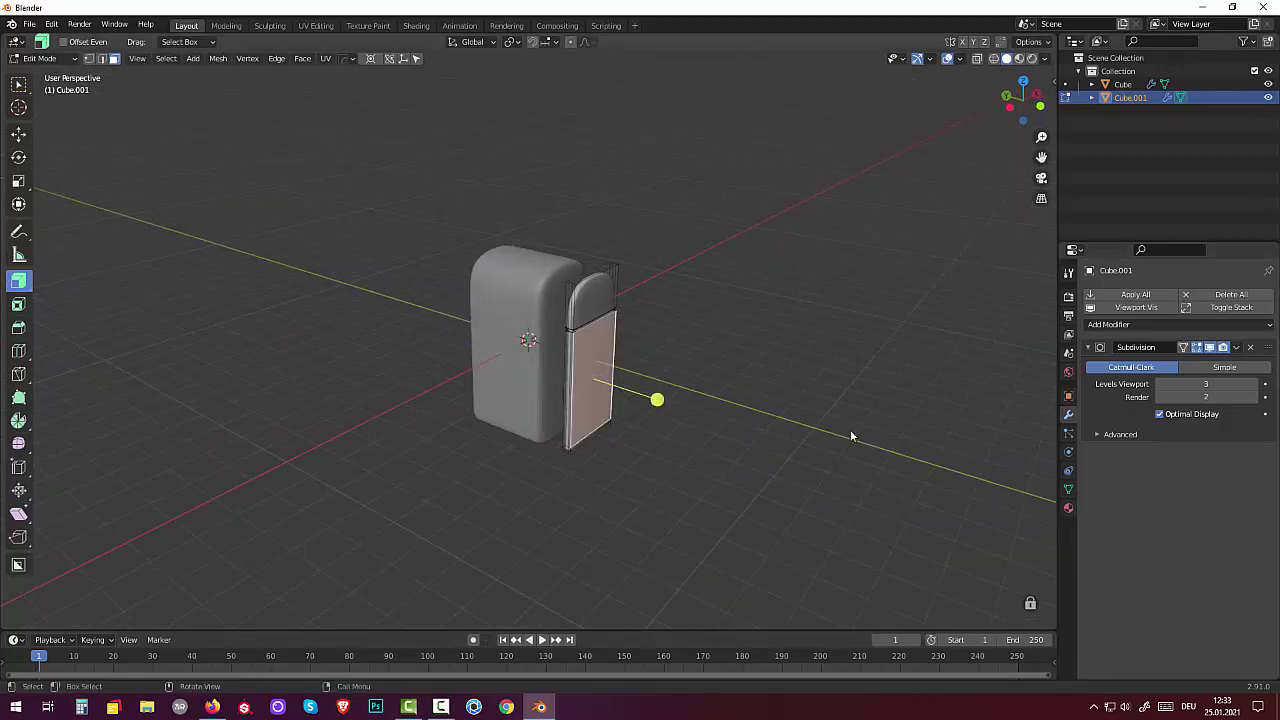
key("Tab")
middle_click_drag(851, 436, 933, 449)
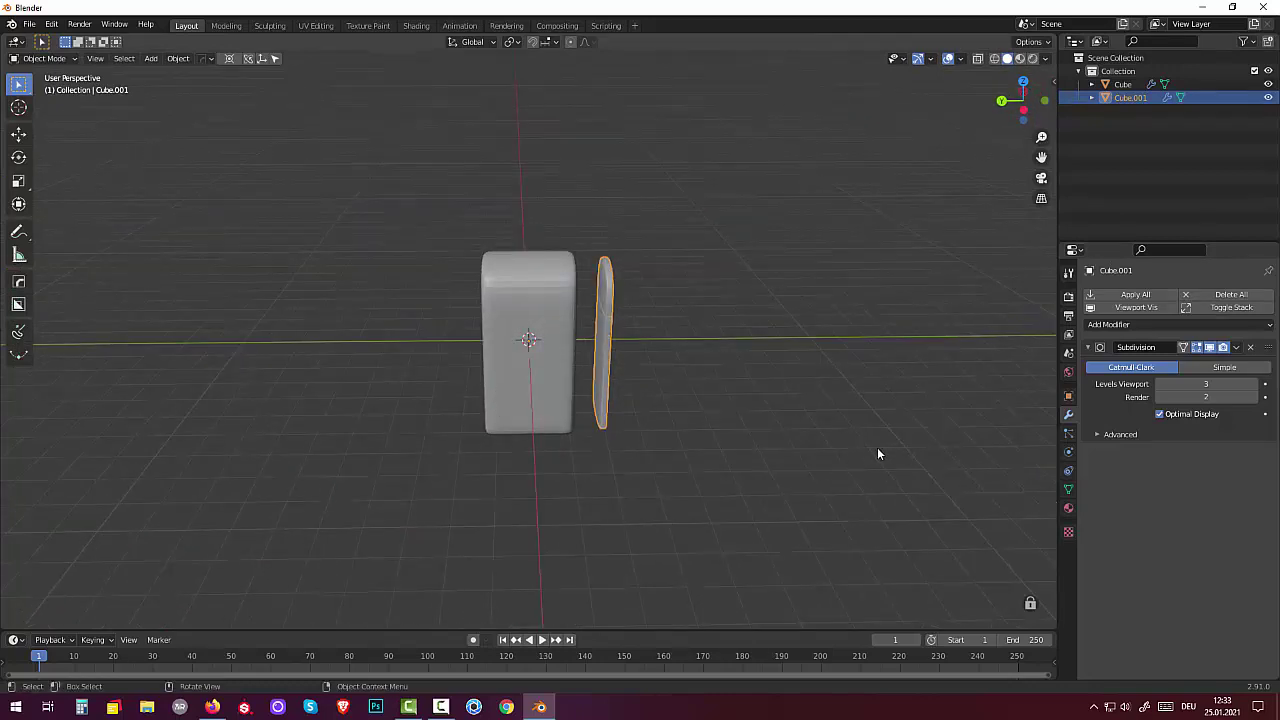
In top view, move the door about 1.035 m along Y onto the fridge body's front.
key("KP_7")
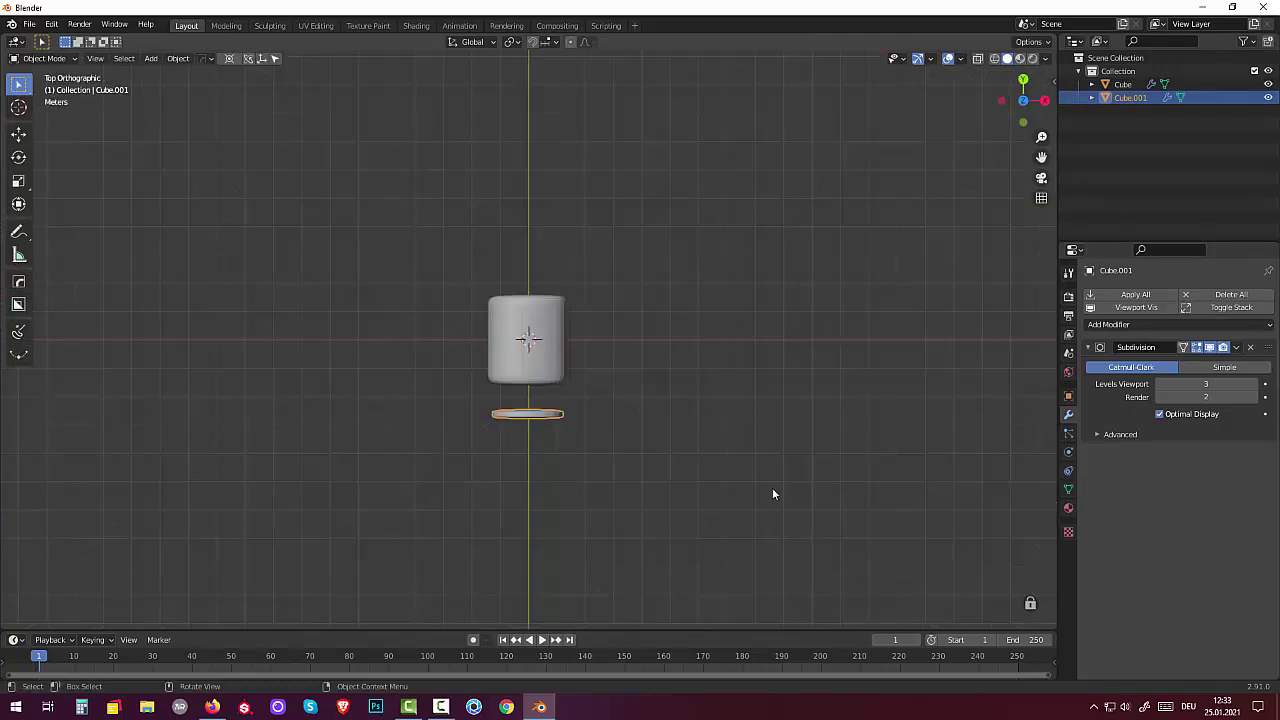
key("g")
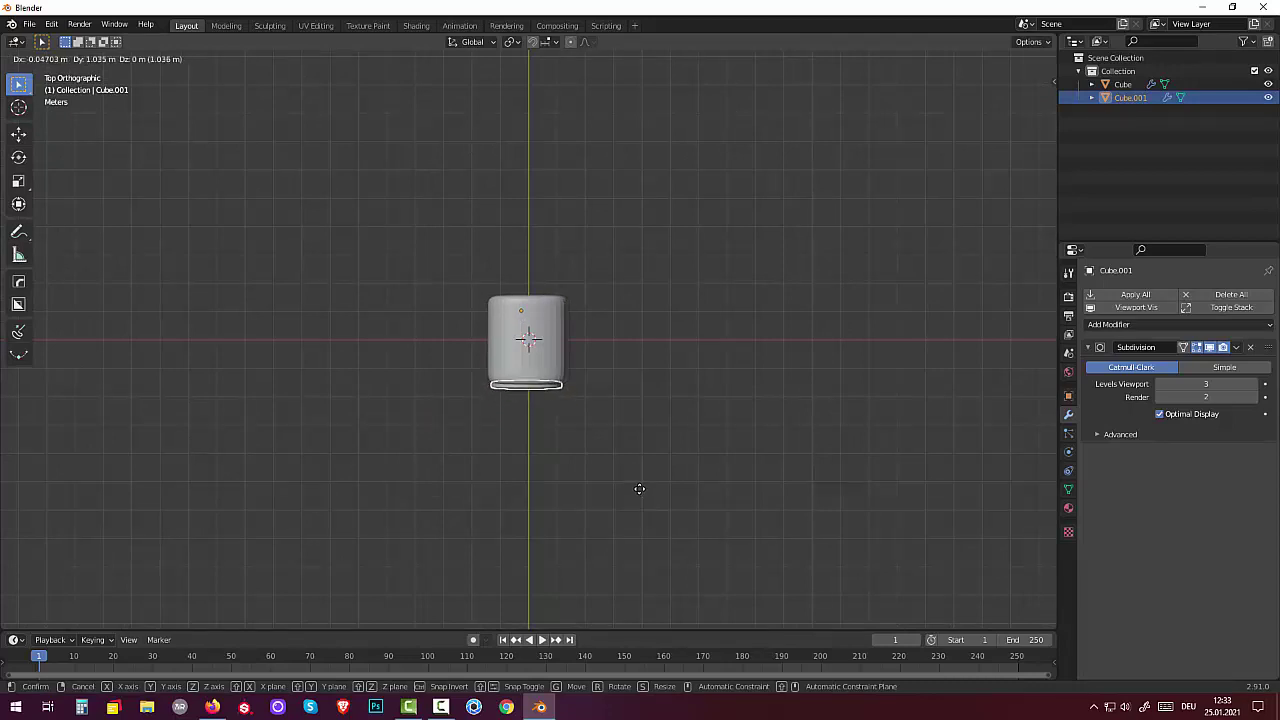
key("y")
left_click(639, 488)
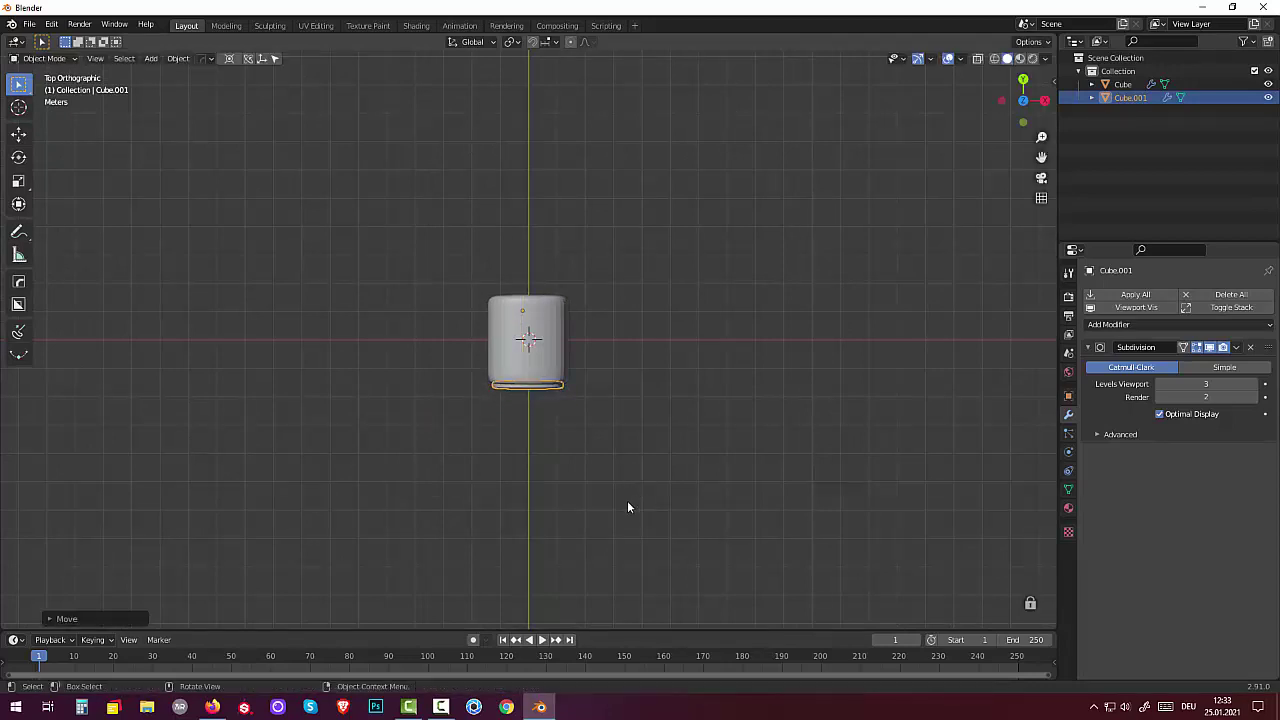
Orbit to check the assembled fridge from the front, then return to top view.
mouse_move(610, 487)
middle_mouse_down()
mouse_move(617, 346)
mouse_move(594, 366)
middle_mouse_up()
scroll(488, 431, "up", 2)
scroll(487, 431, "up", 2)
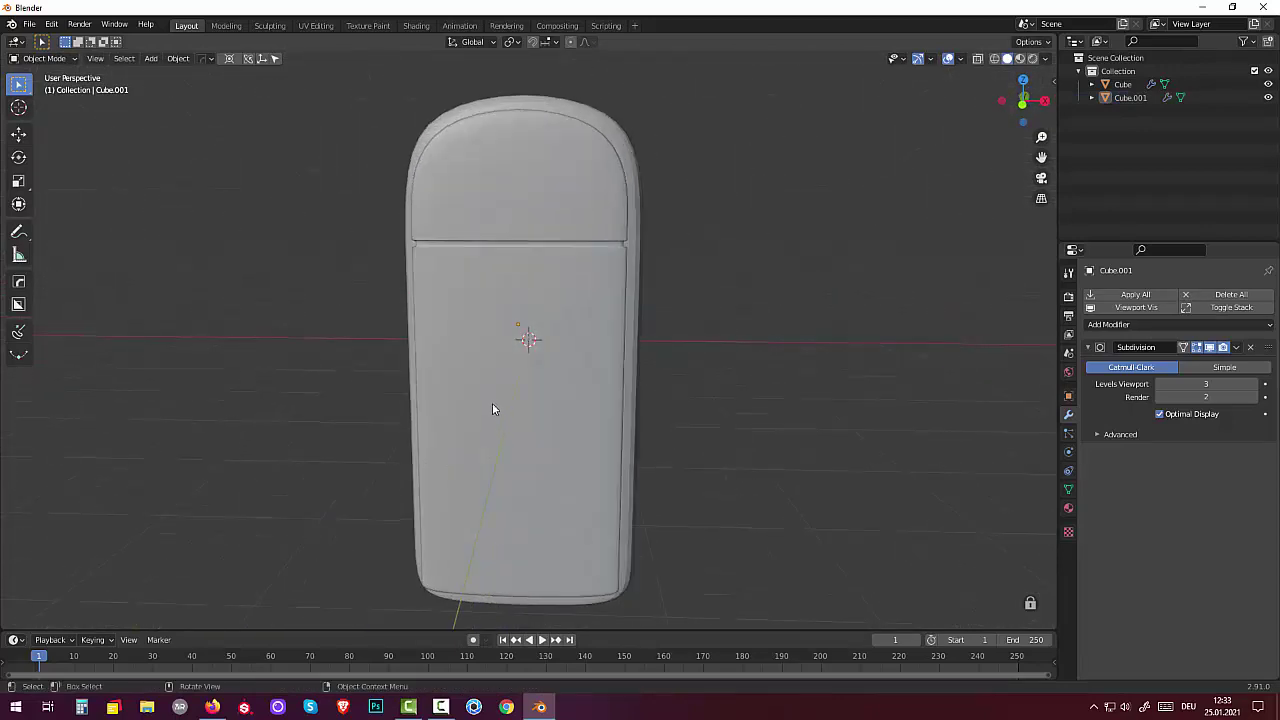
mouse_move(494, 406)
middle_mouse_down()
mouse_move(508, 437)
mouse_move(494, 374)
middle_mouse_up()
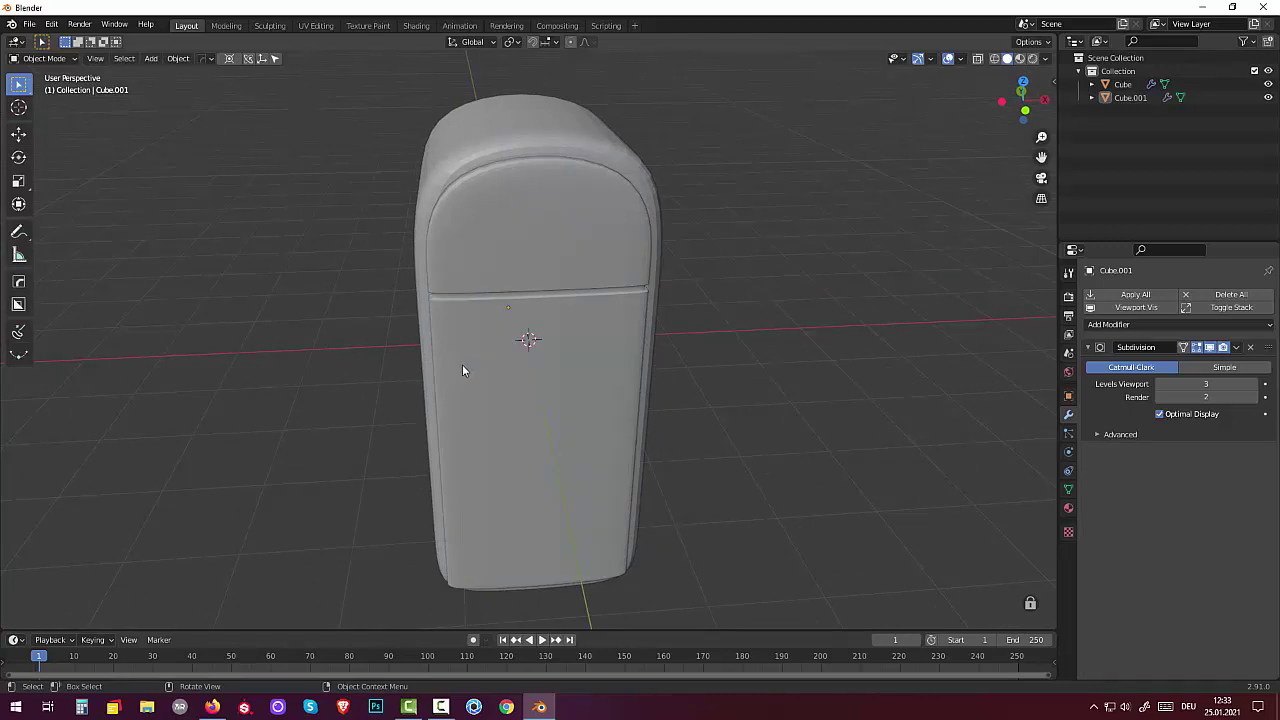
key("Delete")
key("KP_7")
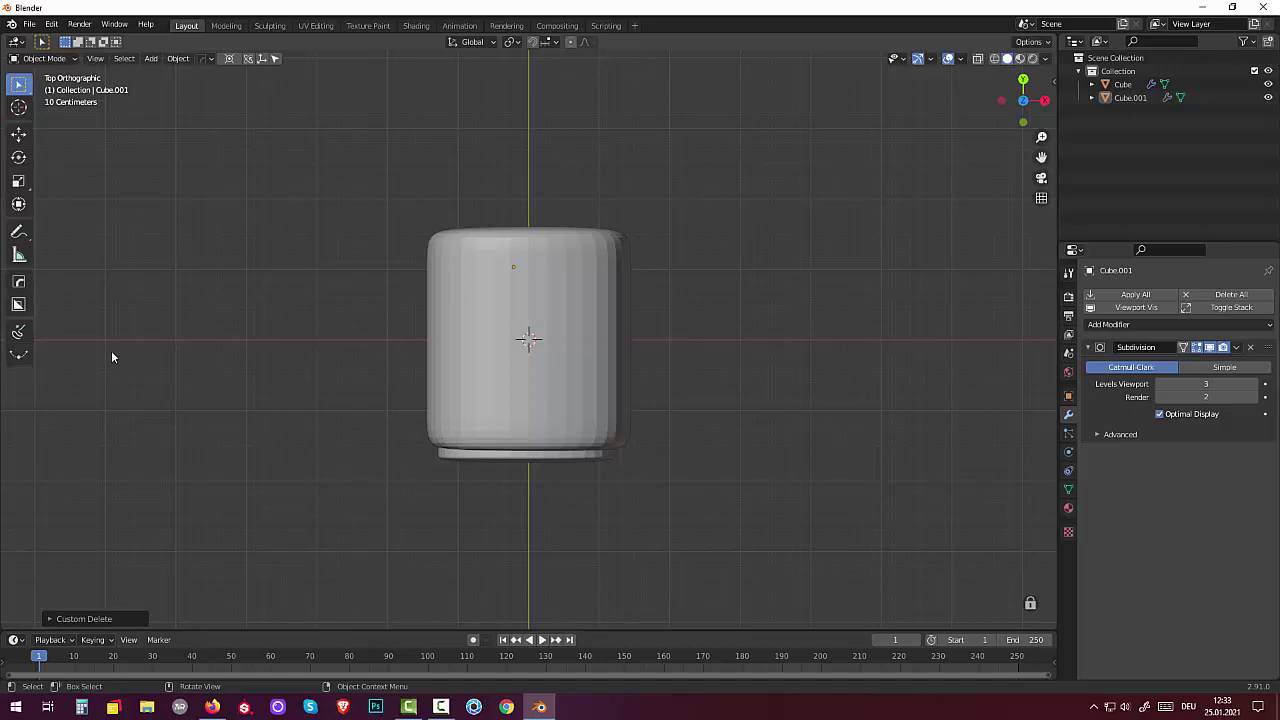
Draw a three-point hooked Bezier curve below the fridge with Flexi Draw and finish it.
left_click(18, 331)
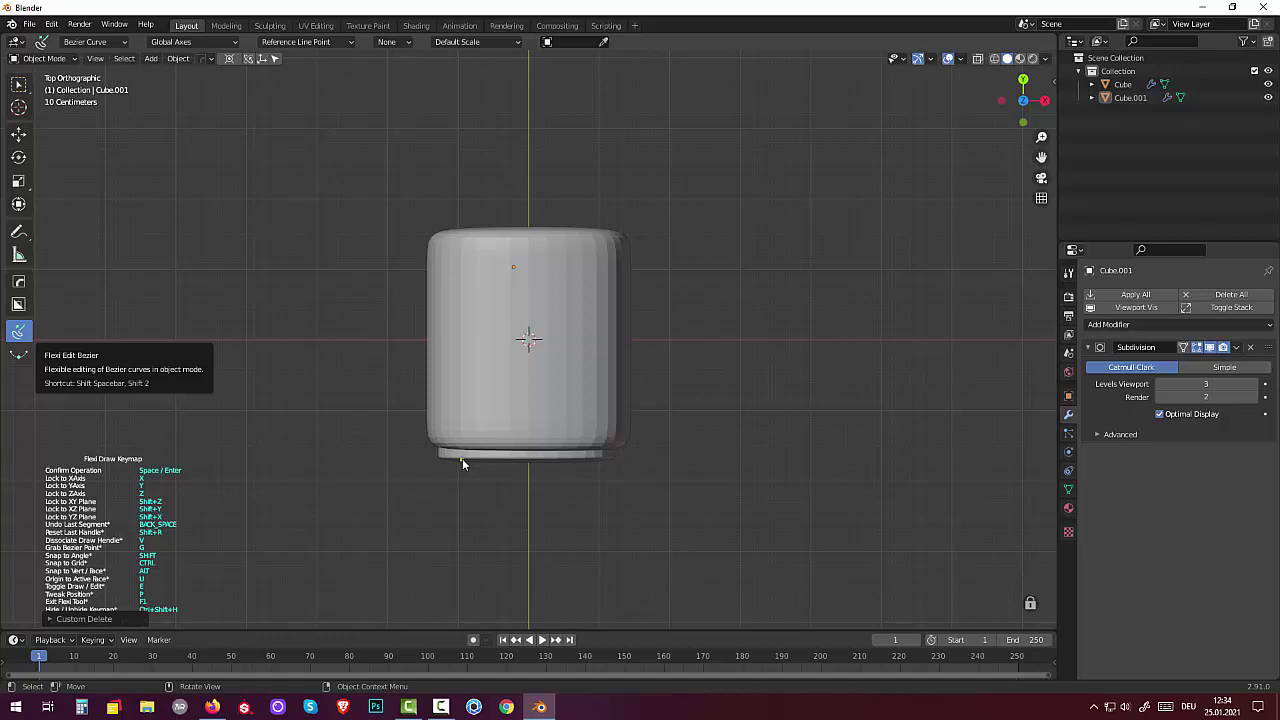
left_click(462, 460)
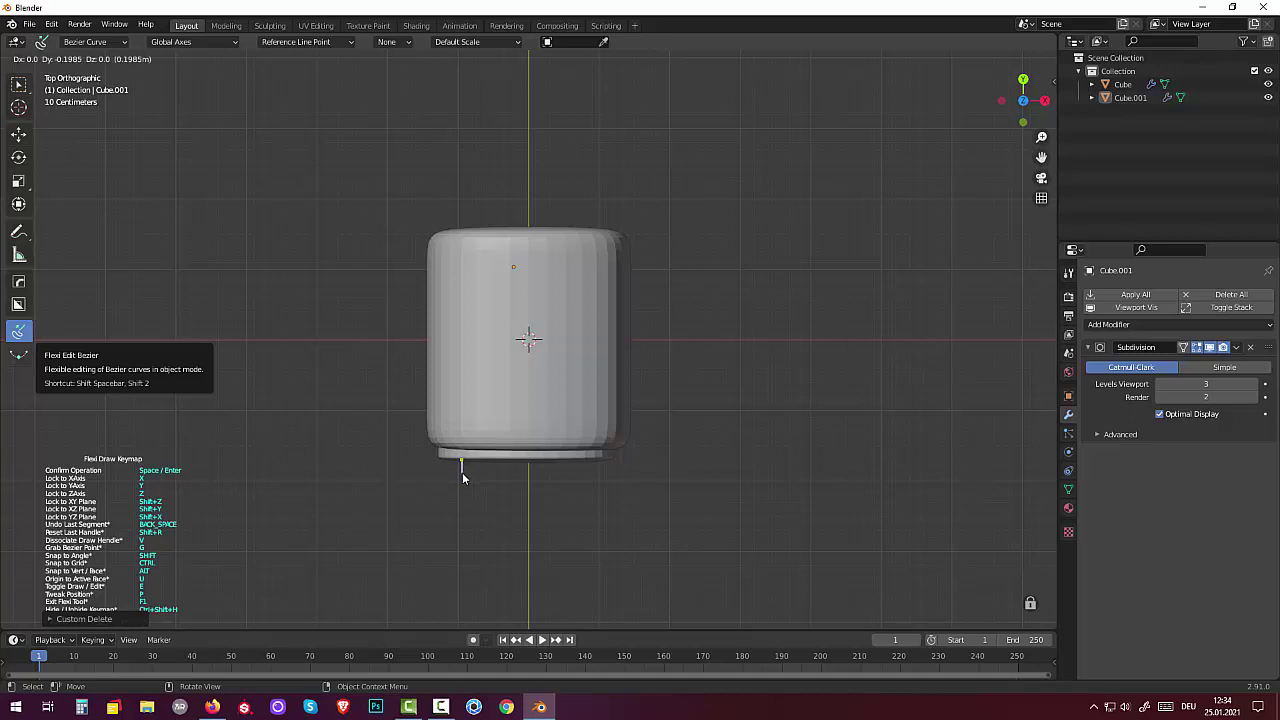
left_click(461, 472)
left_click(512, 486)
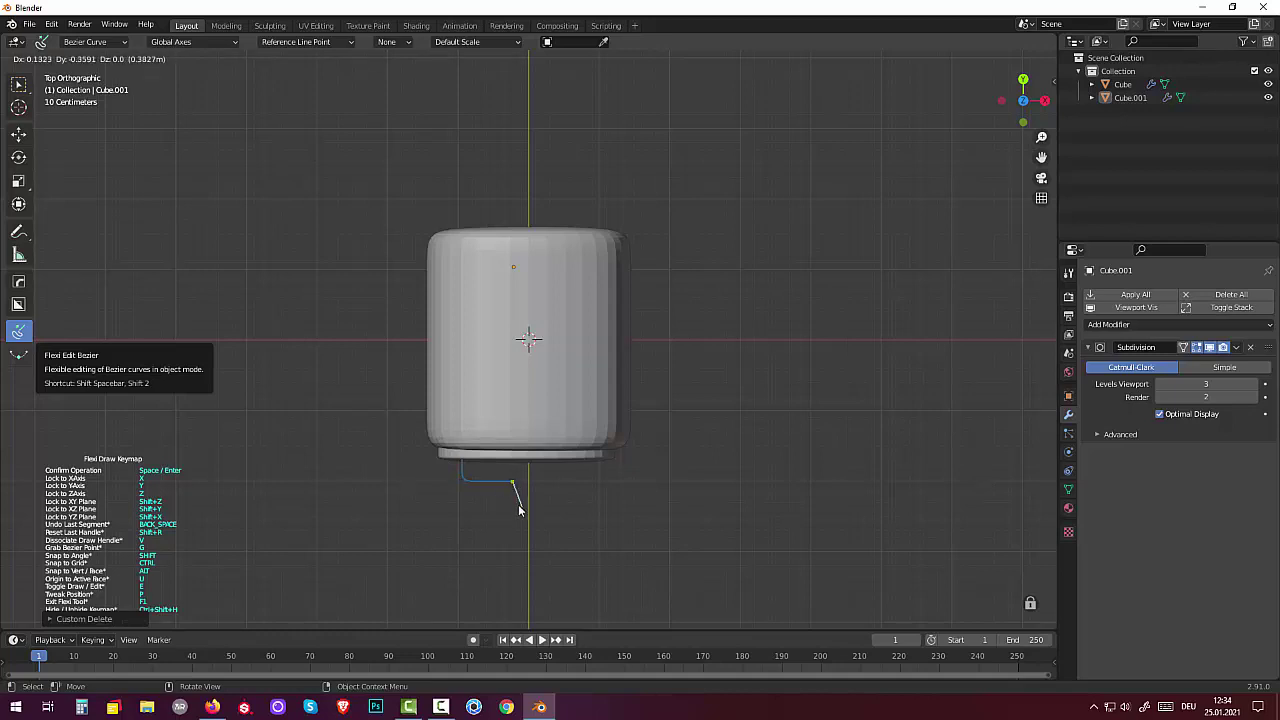
key("Return")
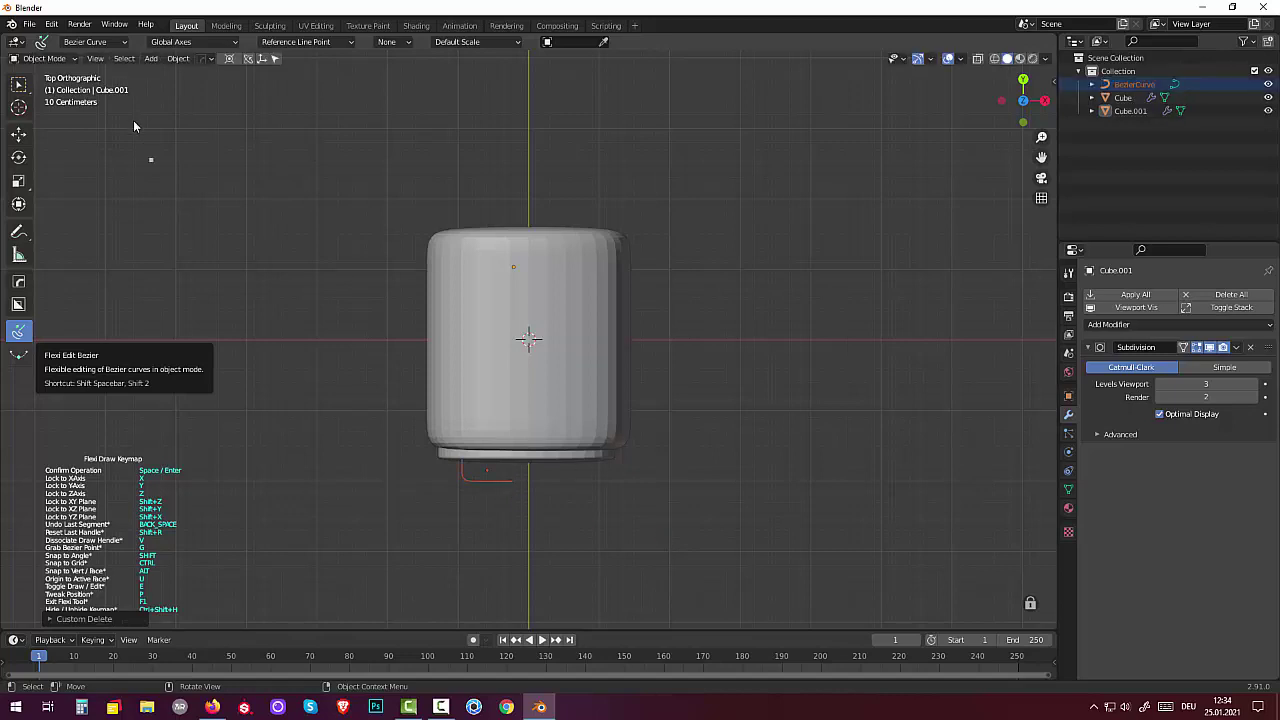
Switch back to the plain Tweak select tool and select the new handle curve.
left_click(42, 58)
left_click(43, 78)
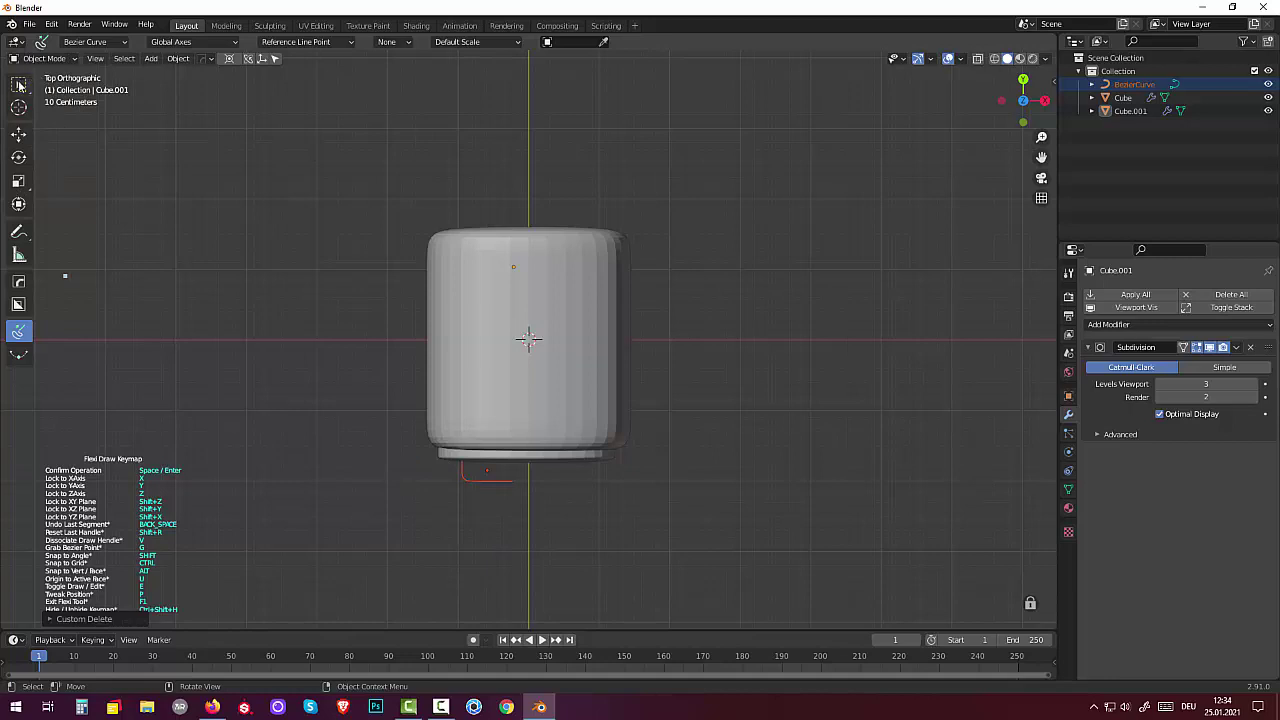
left_click_drag(20, 85, 73, 100)
left_click(85, 92)
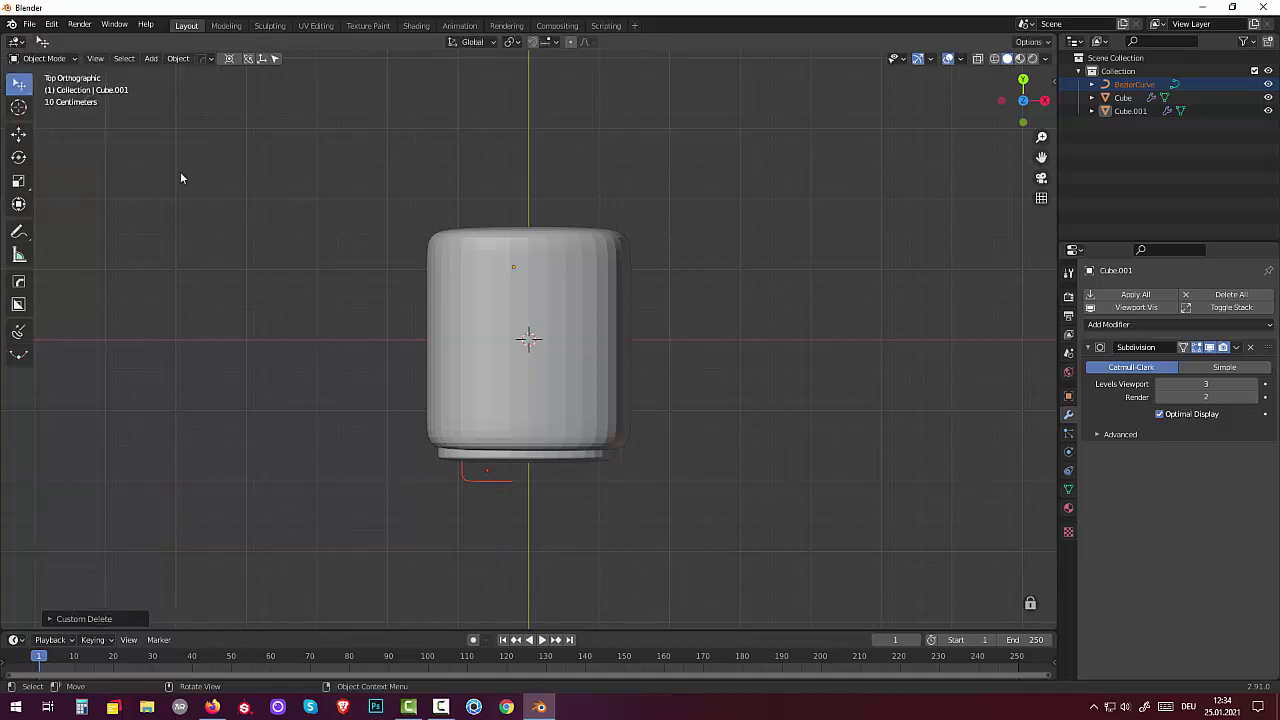
left_click(489, 484)
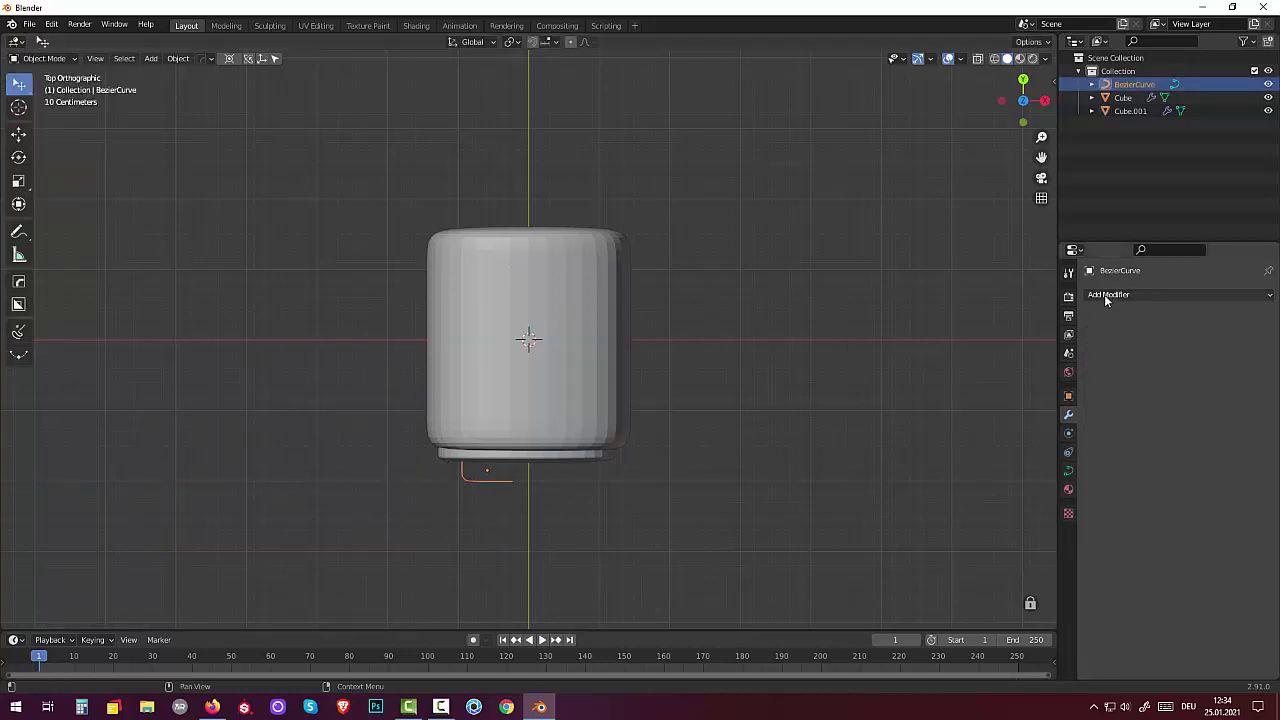
Set the handle curve's preview resolution to 8 and give it a 0.06 m bevel depth.
left_click(1069, 474)
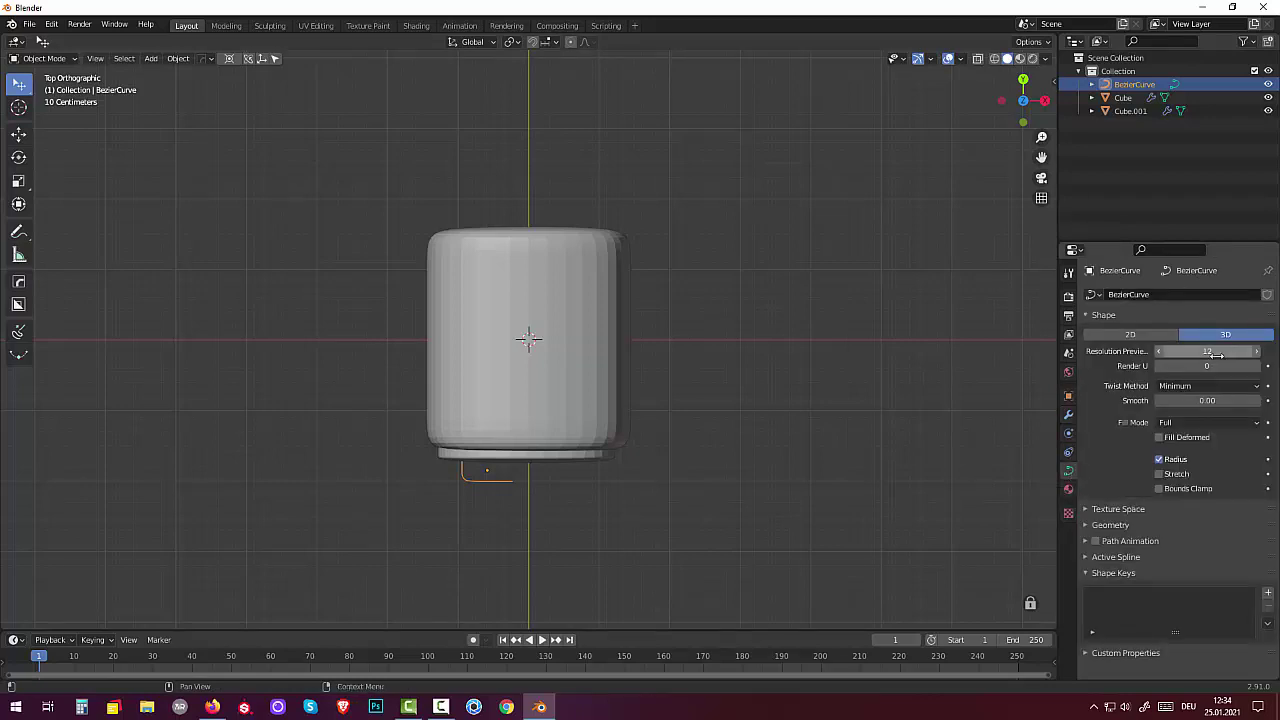
left_click_drag(1207, 352, 1195, 352)
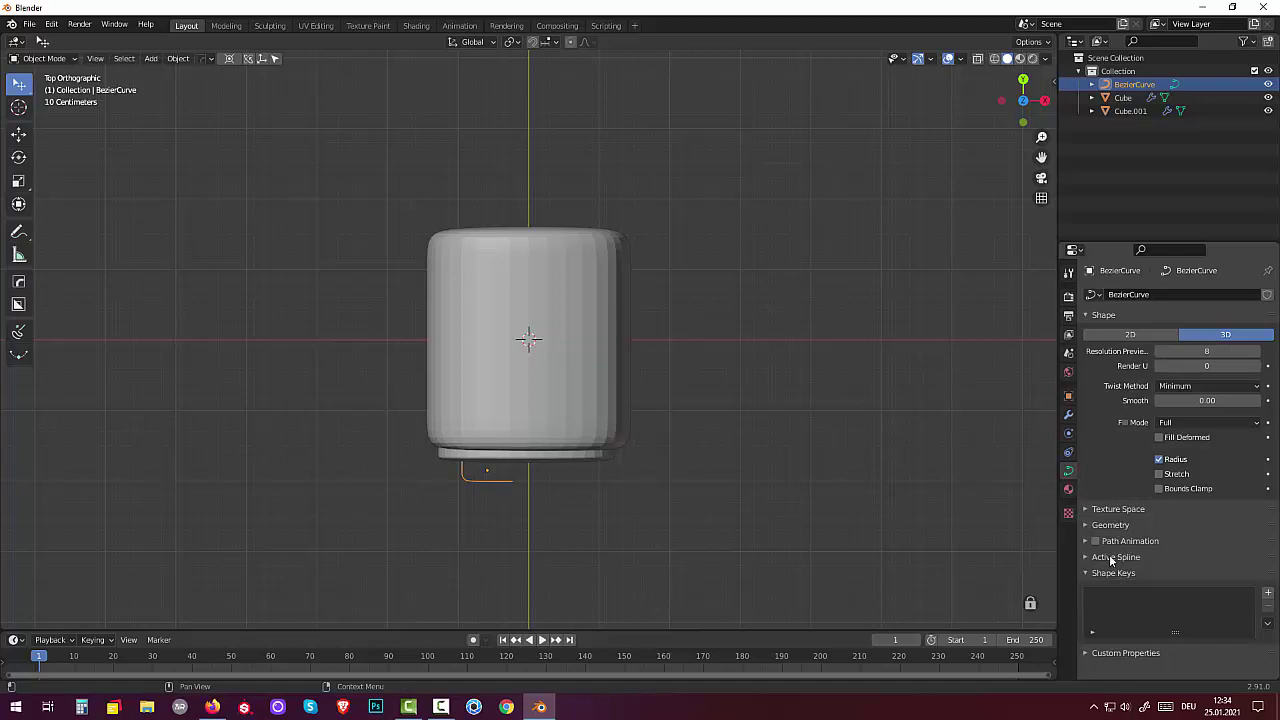
left_click(1086, 512)
left_click(1088, 512)
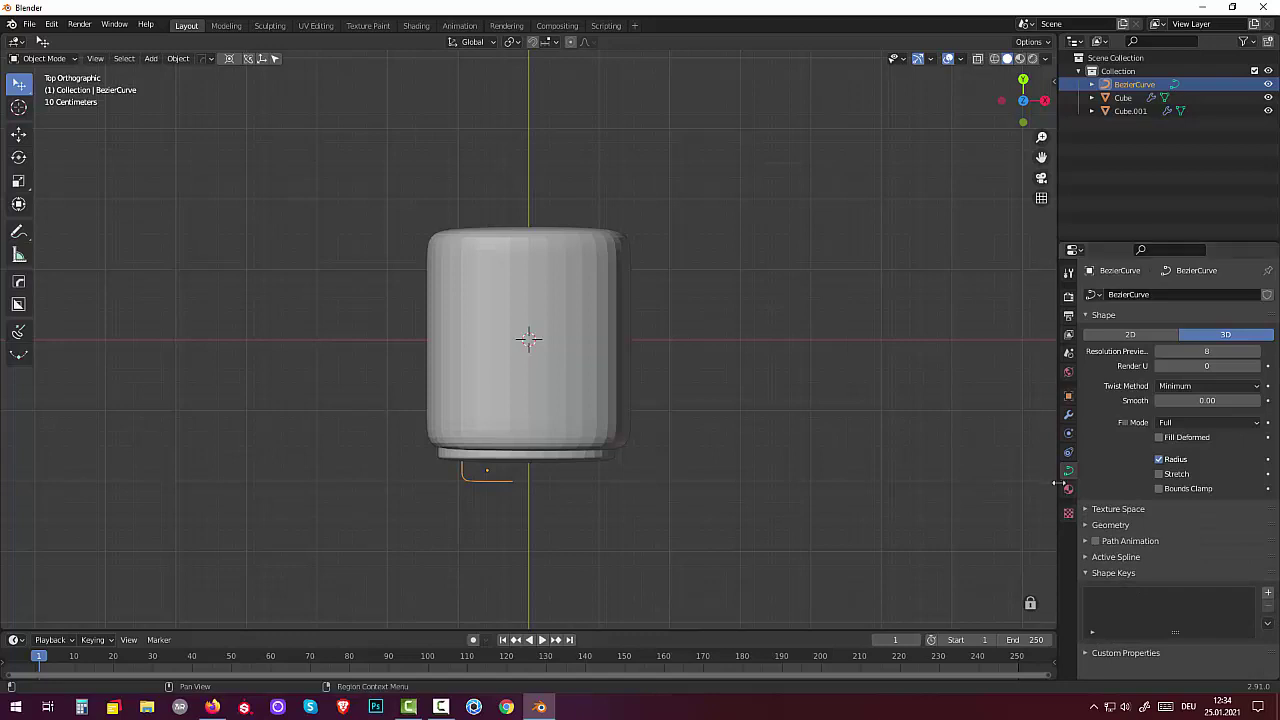
left_click(1087, 526)
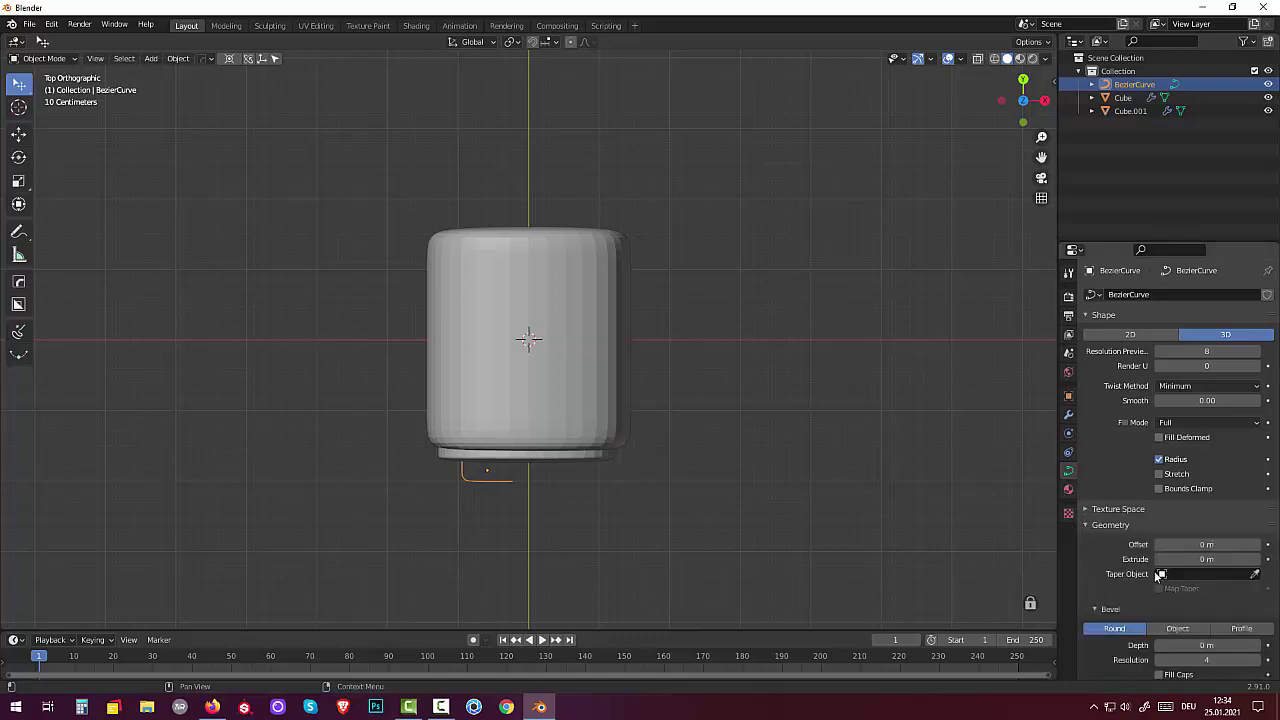
scroll(1158, 576, "down", 2)
mouse_move(1161, 592)
left_mouse_down()
mouse_move(1207, 592)
mouse_move(1195, 592)
left_mouse_up()
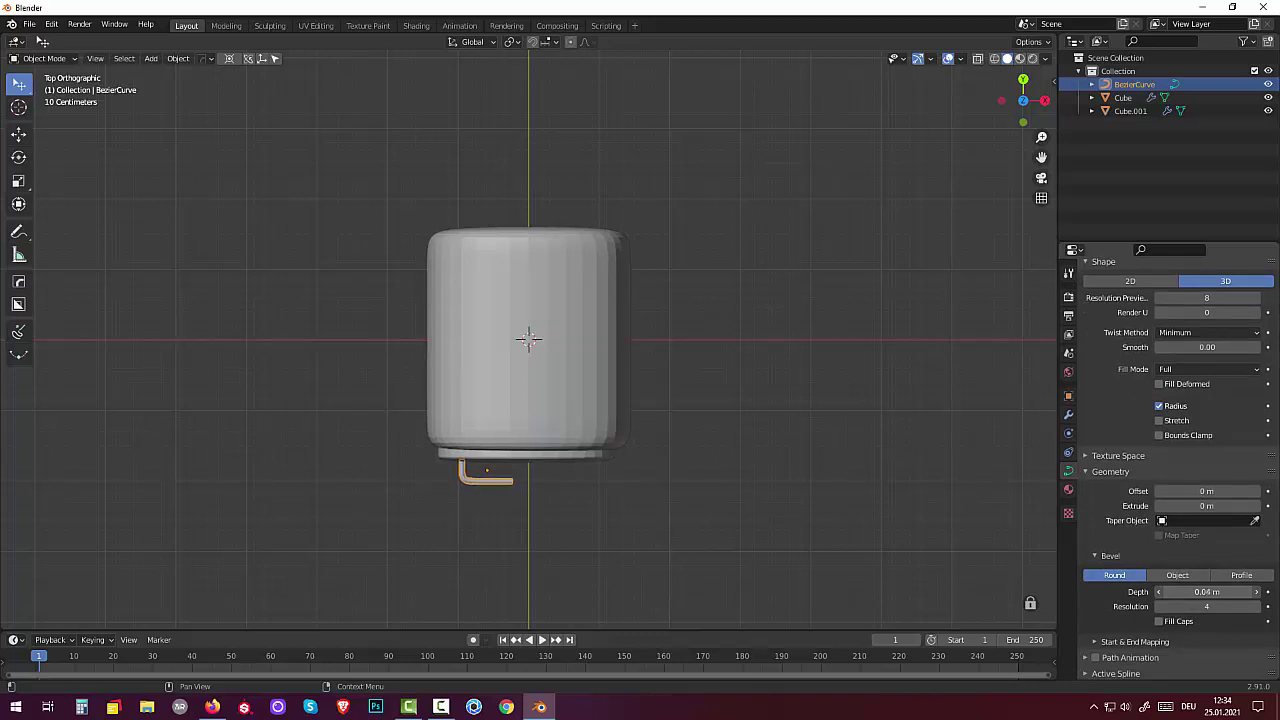
Reselect the handle tube from a perspective view of the fridge.
left_click(578, 525)
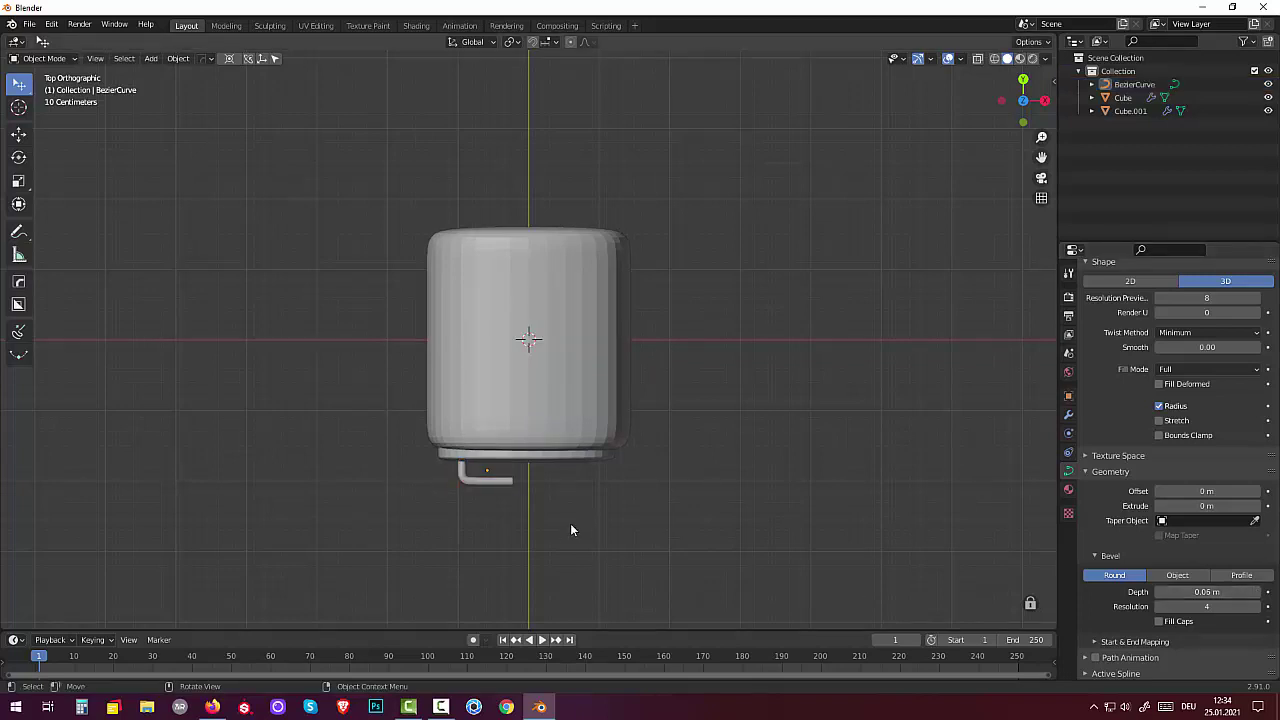
mouse_move(571, 527)
middle_mouse_down()
mouse_move(471, 471)
mouse_move(420, 394)
middle_mouse_up()
left_click(392, 367)
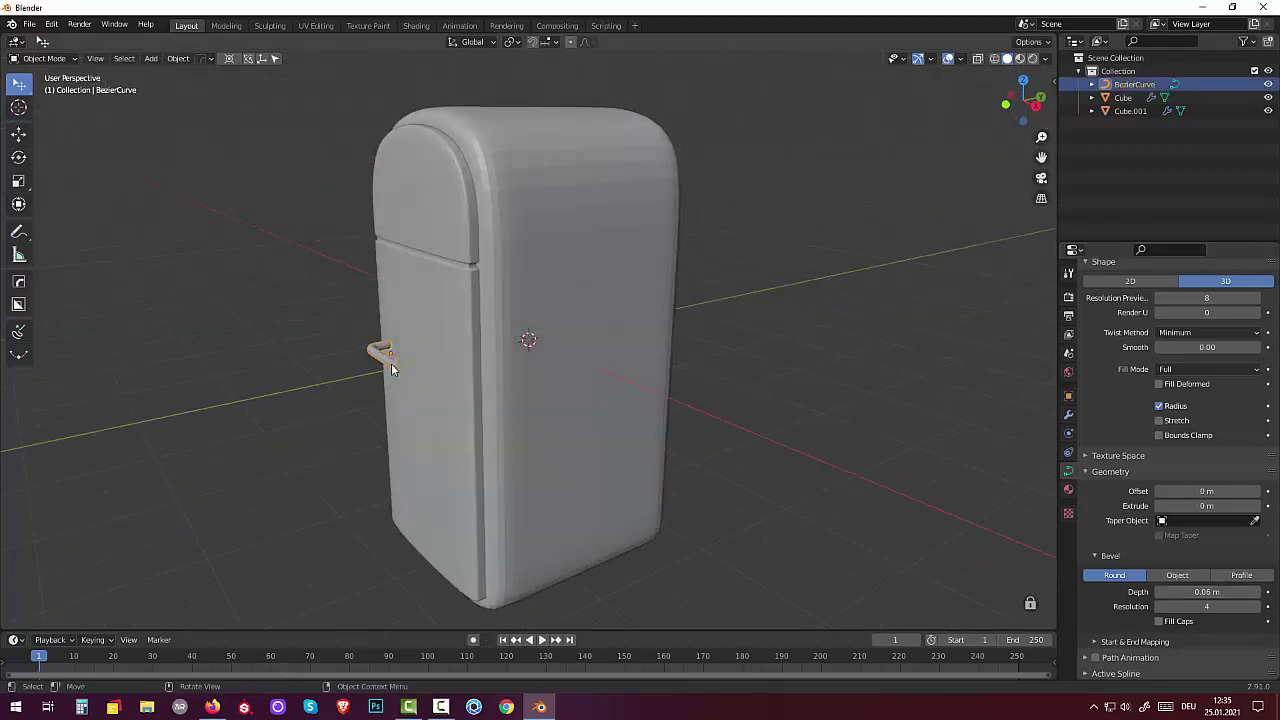
scroll(374, 382, "up", 3)
scroll(314, 366, "up", 3)
scroll(364, 358, "up", 3)
scroll(364, 363, "down", 2)
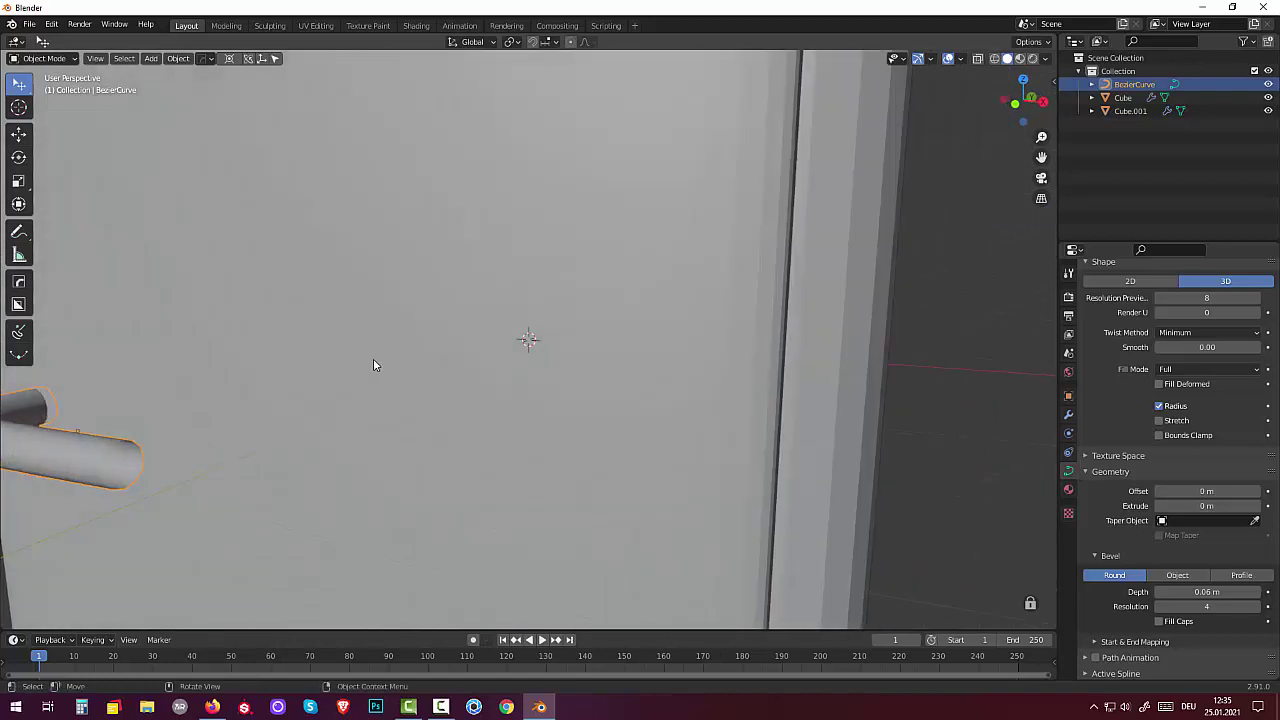
scroll(372, 365, "down", 2)
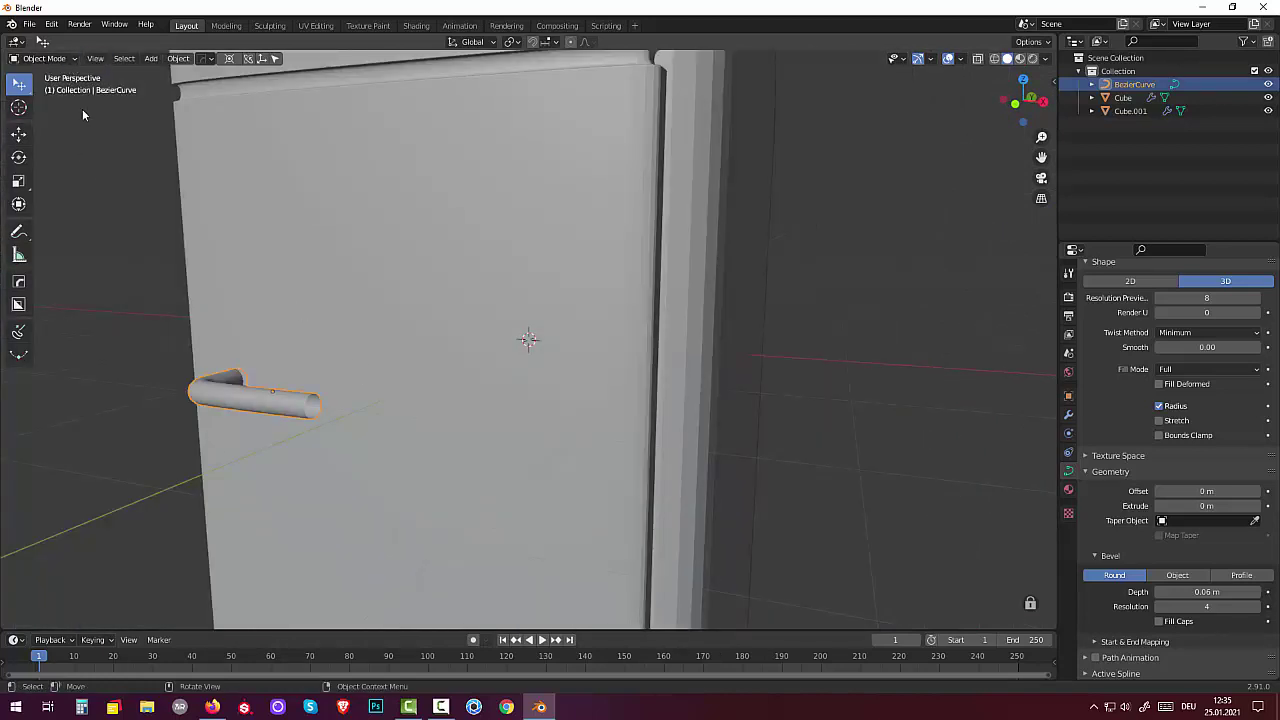
Briefly enter Edit Mode, then convert the handle curve to a mesh via Object > Convert To.
key("Tab")
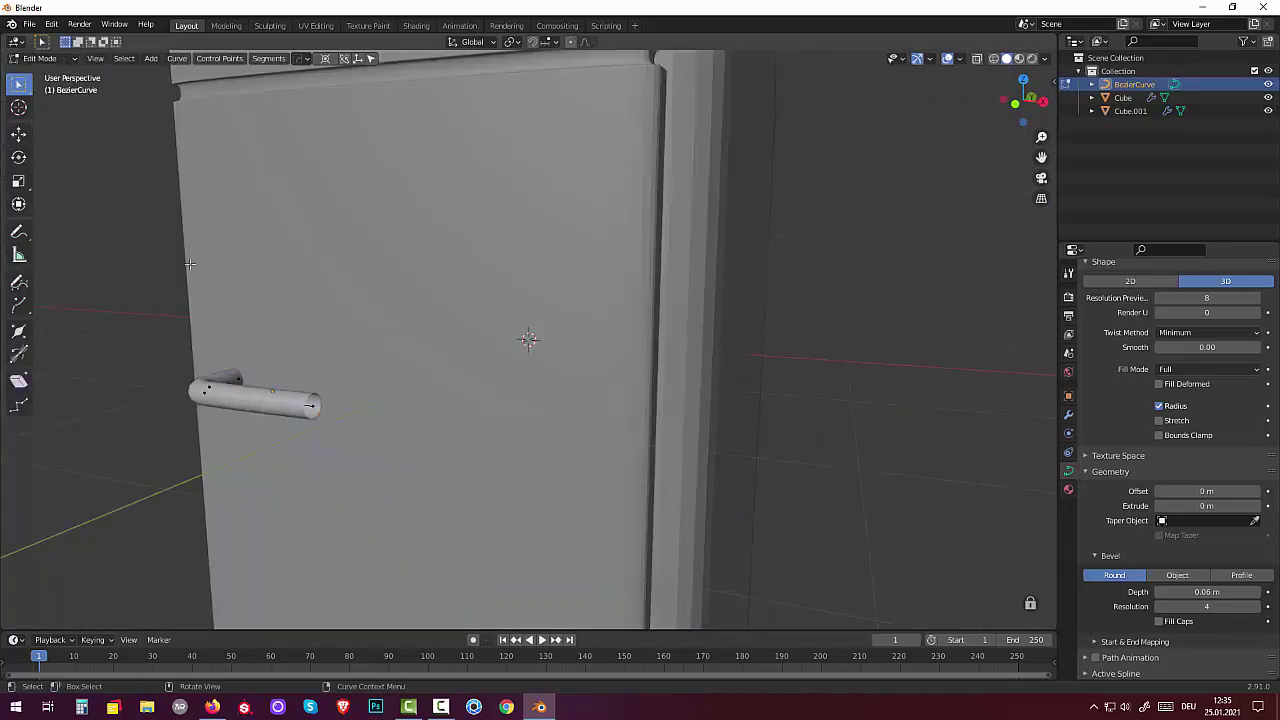
middle_click_drag(190, 263, 292, 322)
key("Tab")
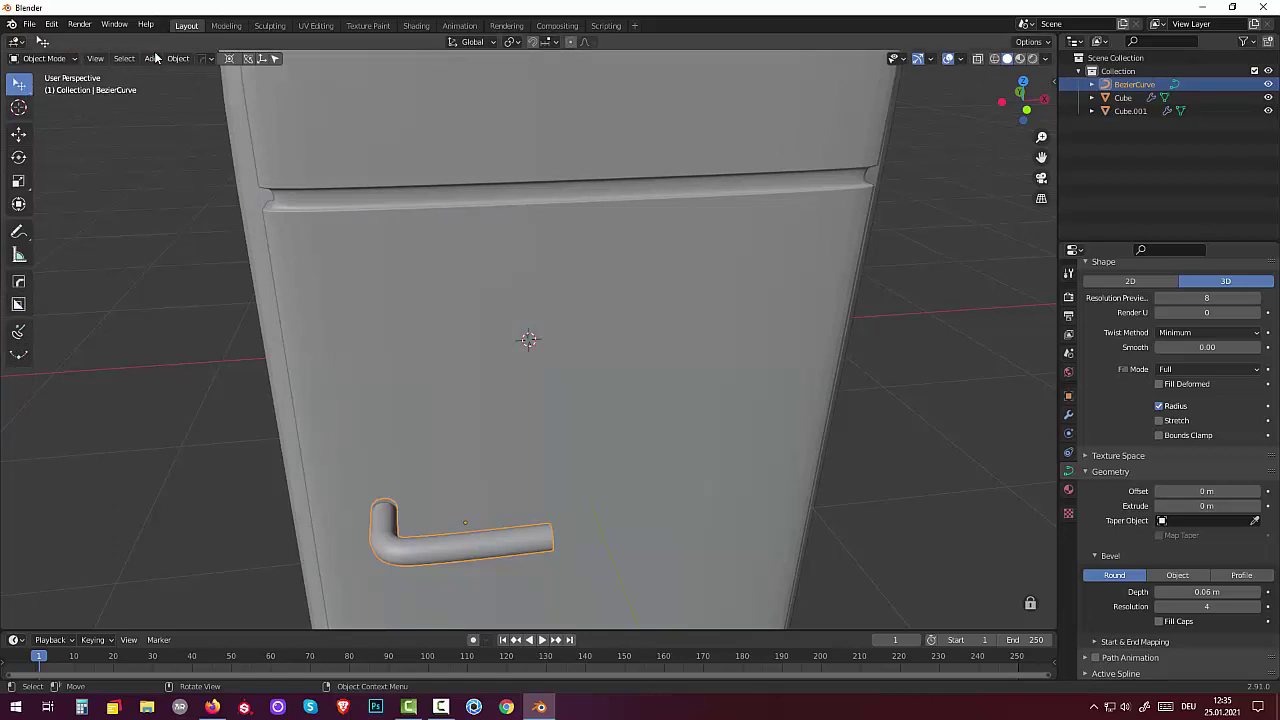
left_click(178, 58)
mouse_move(201, 409)
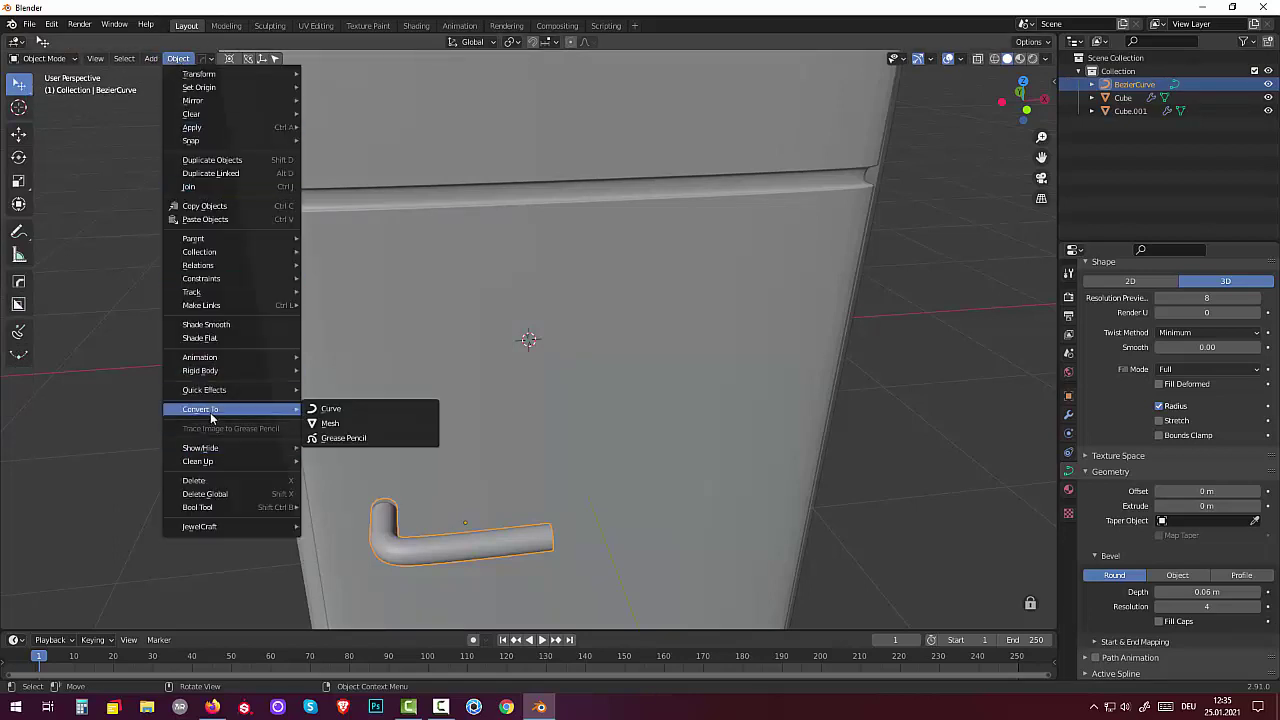
left_click(371, 426)
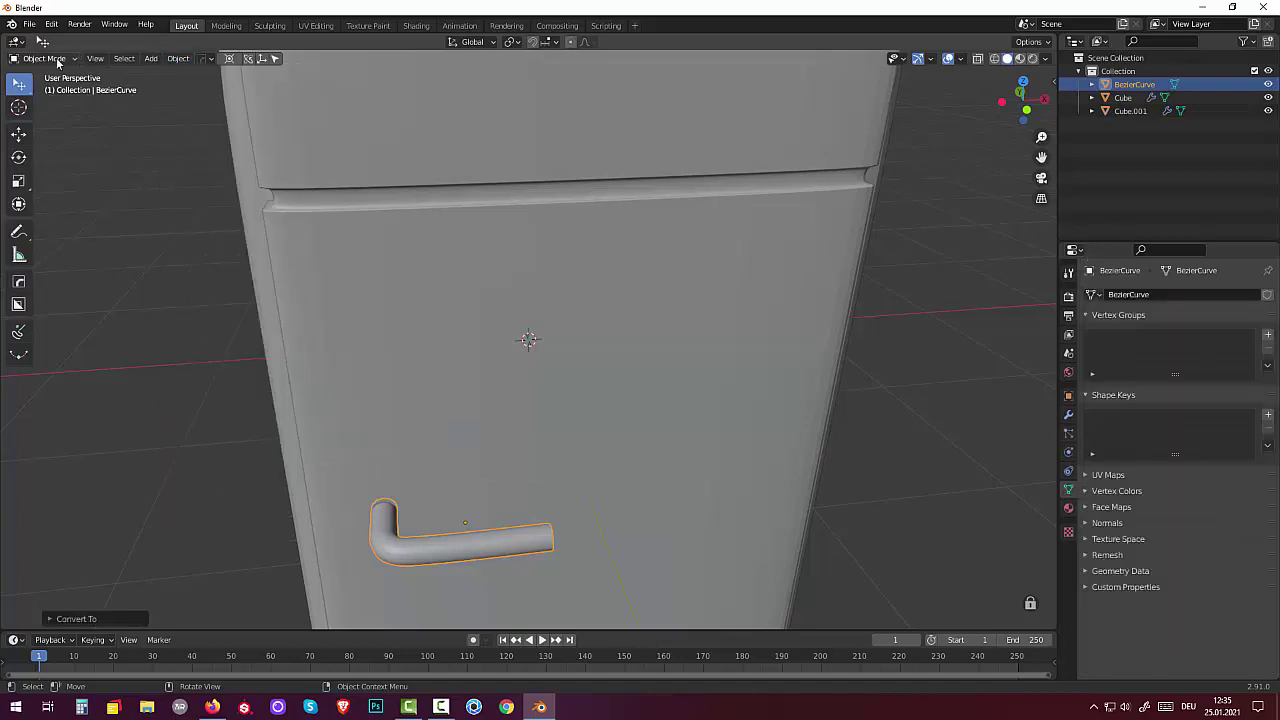
Enter Edit Mode on the handle mesh and zoom in on the tube's end.
key("Tab")
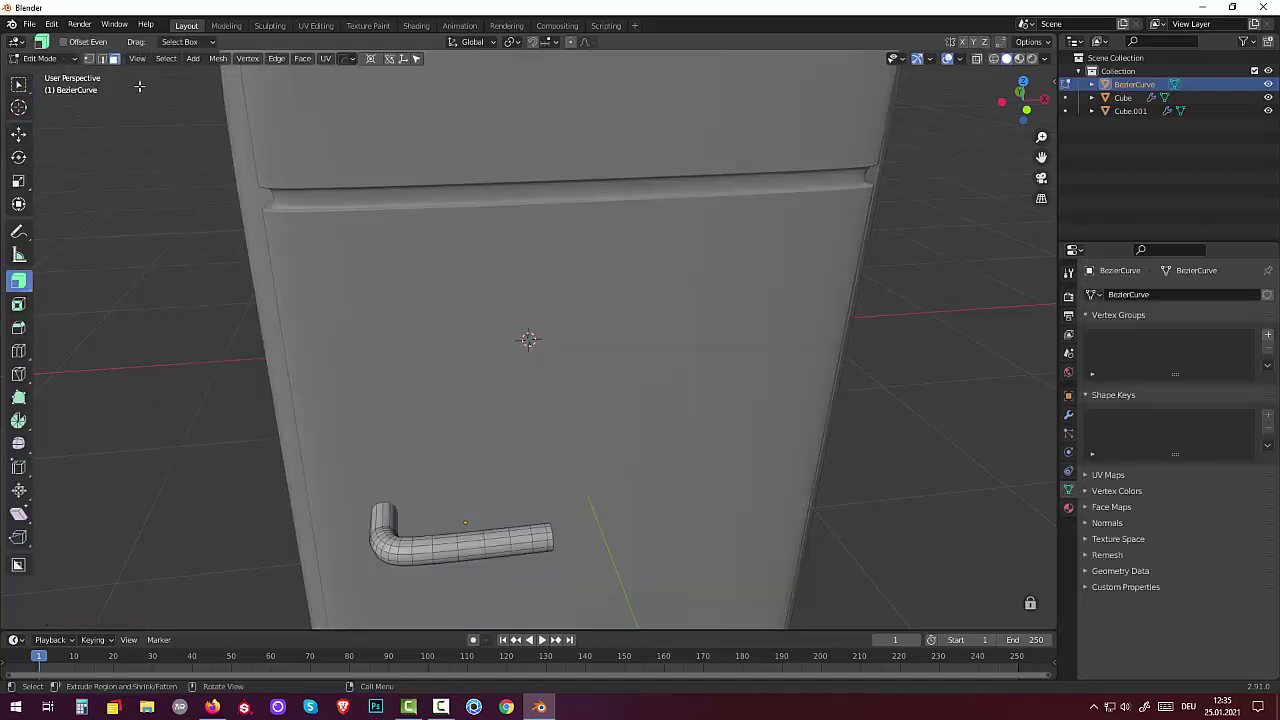
middle_click_drag(139, 94, 80, 229)
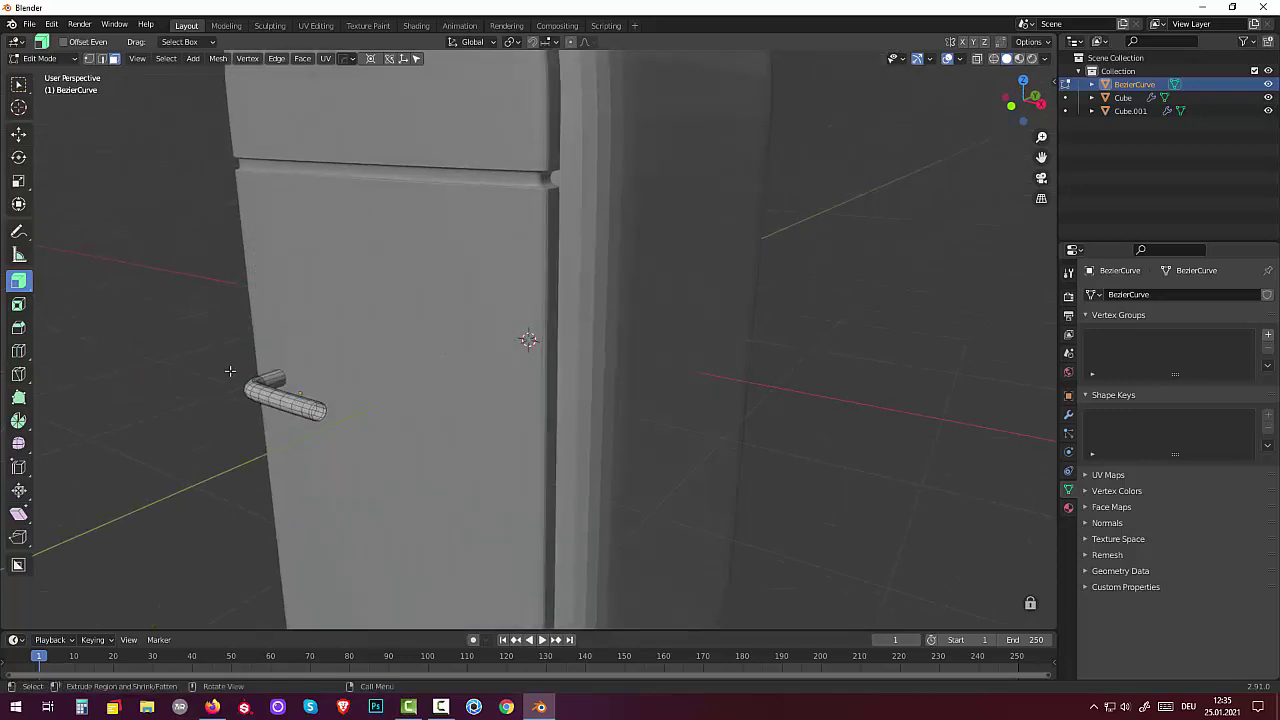
scroll(307, 453, "up", 3)
middle_click_drag(240, 468, 265, 592)
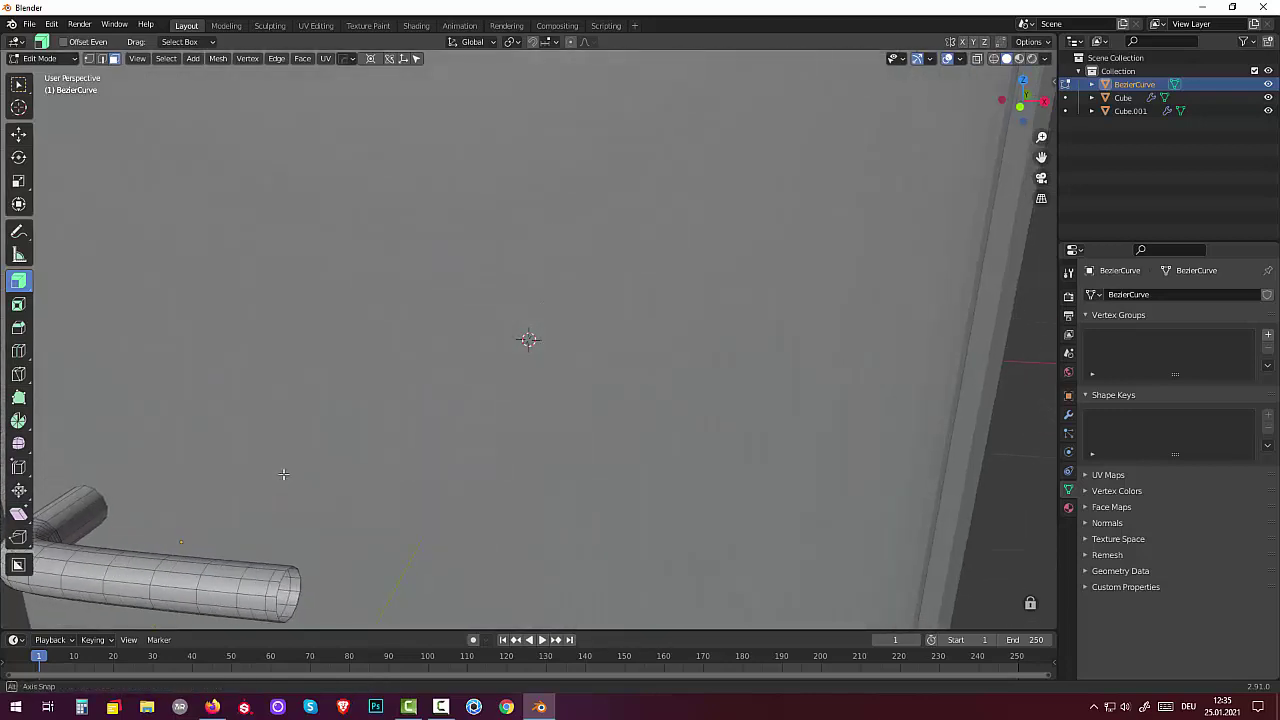
left_click(279, 590)
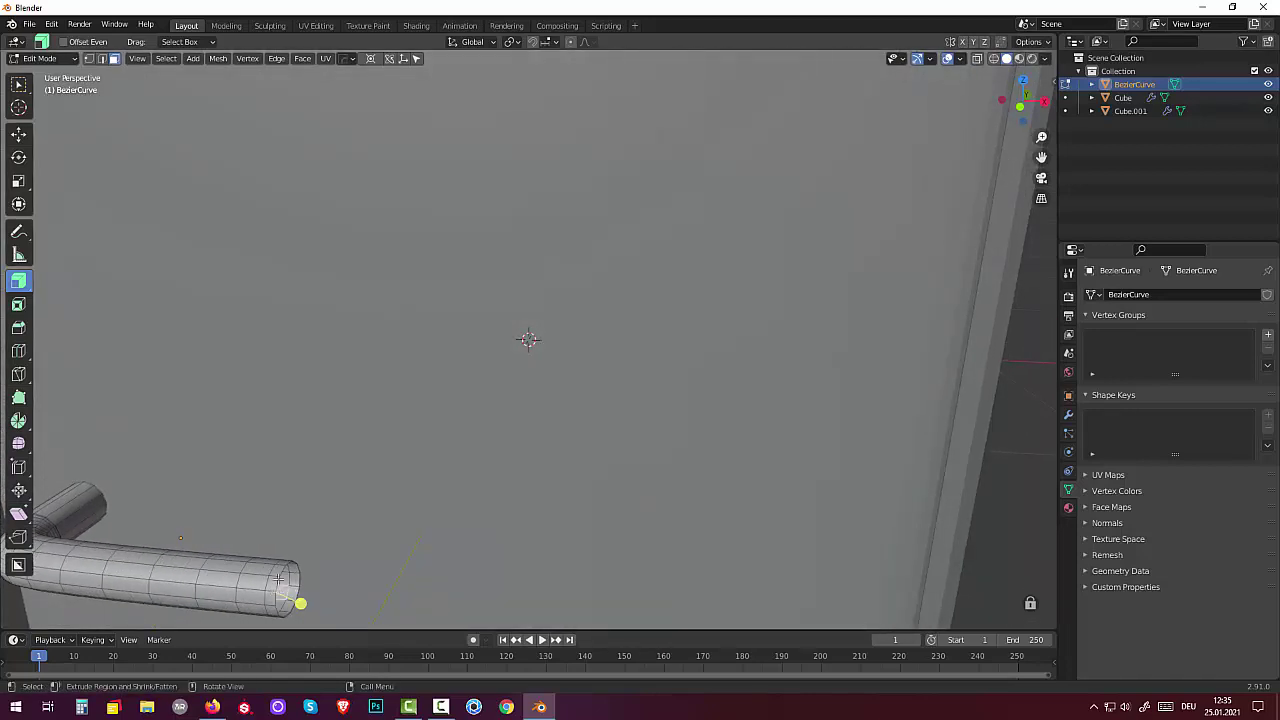
Select the tube's end edge loop and scale it inward into a closed rounded cap.
key("2")
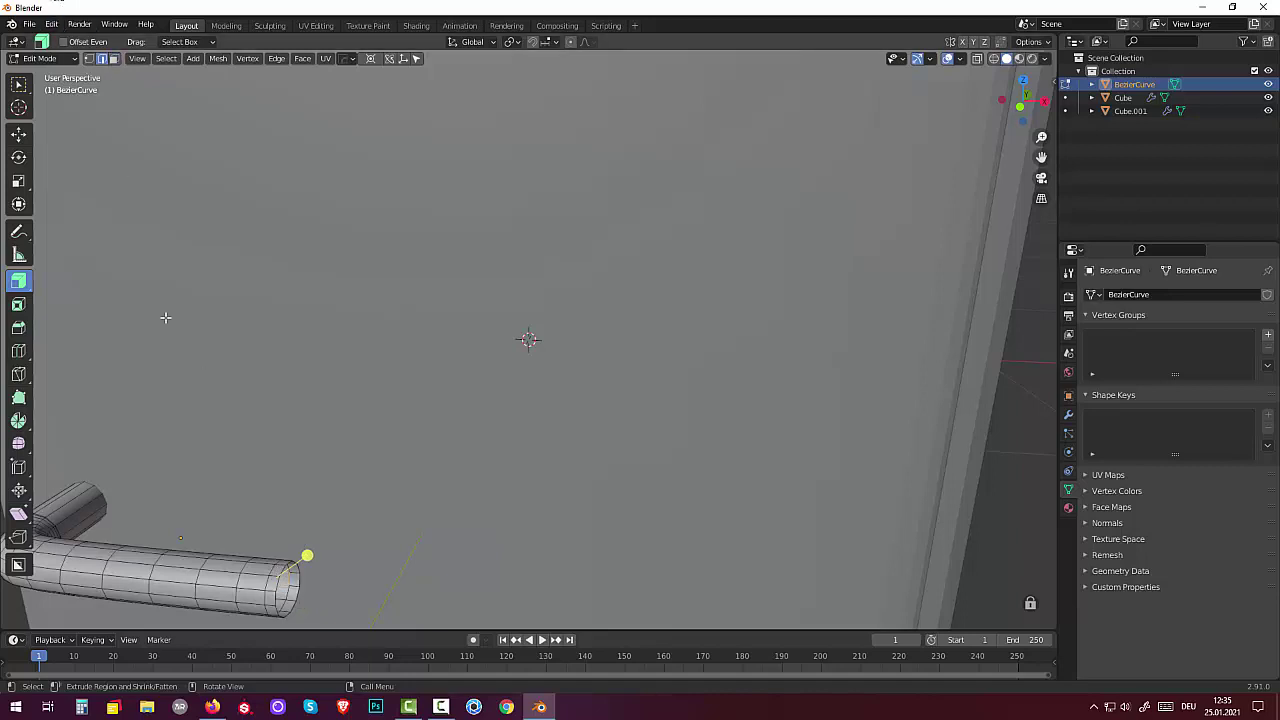
left_click(278, 603)
left_click(277, 601, "alt")
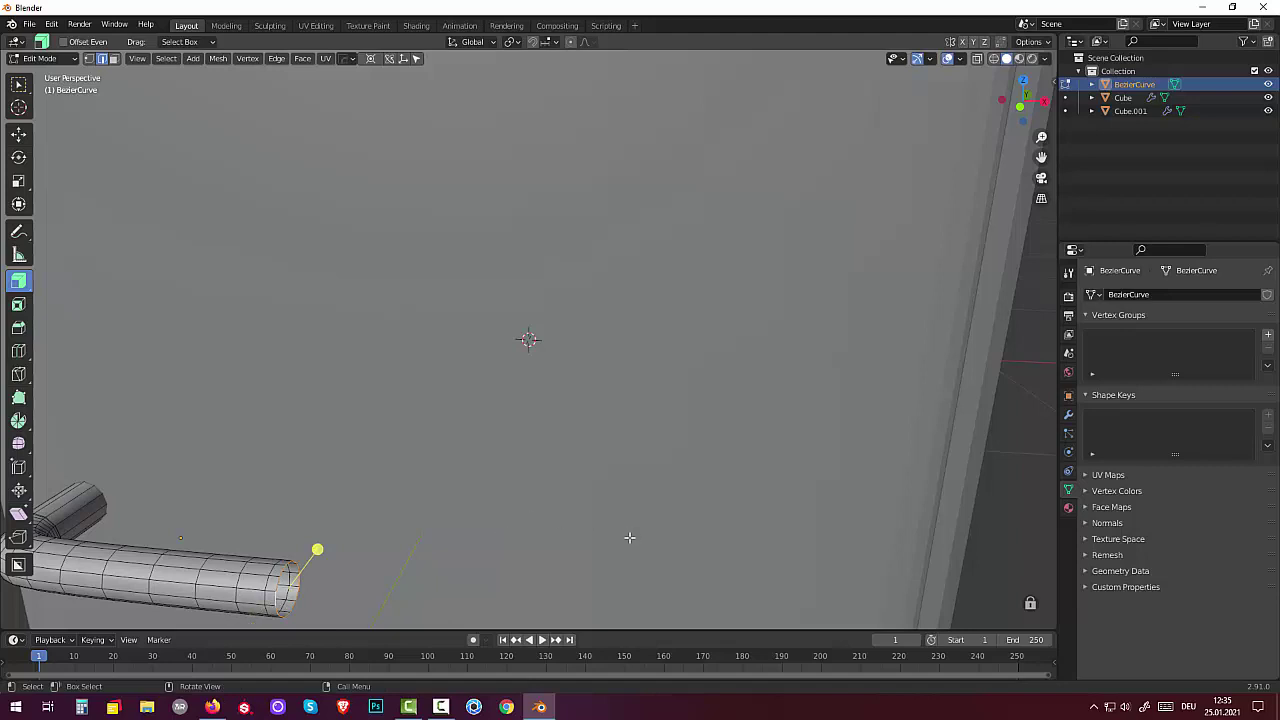
key("s")
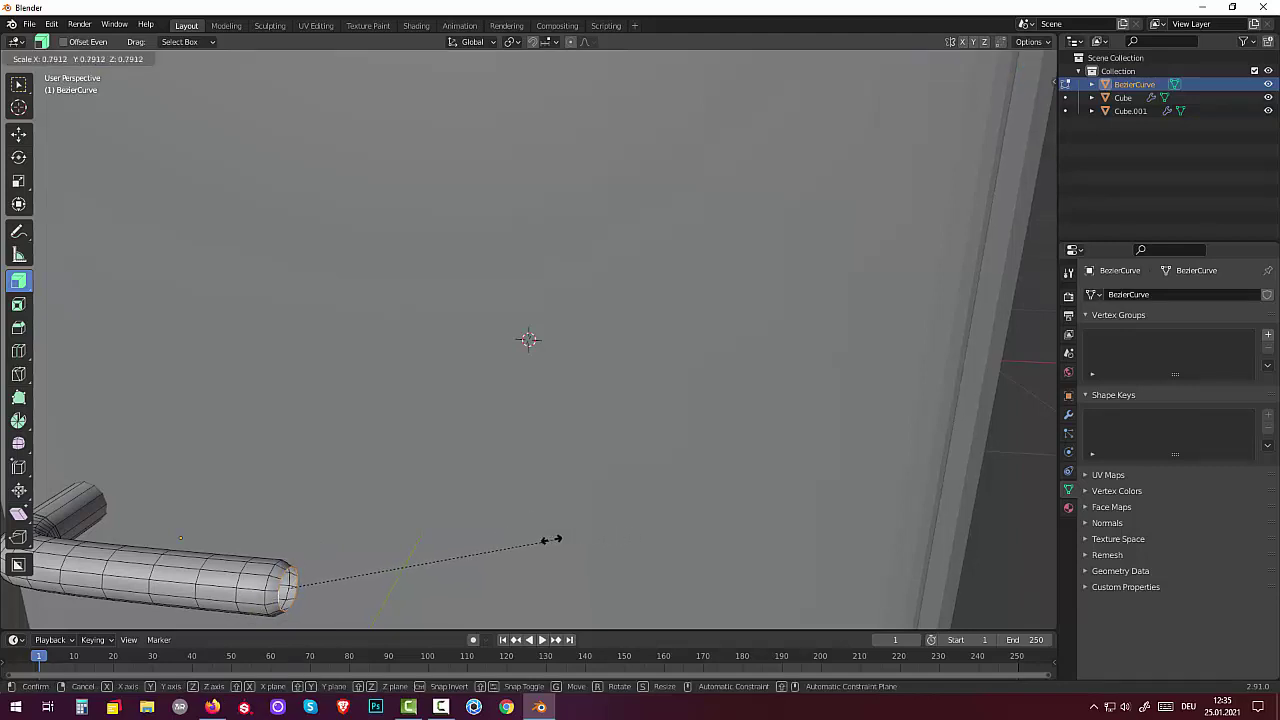
left_click(561, 530)
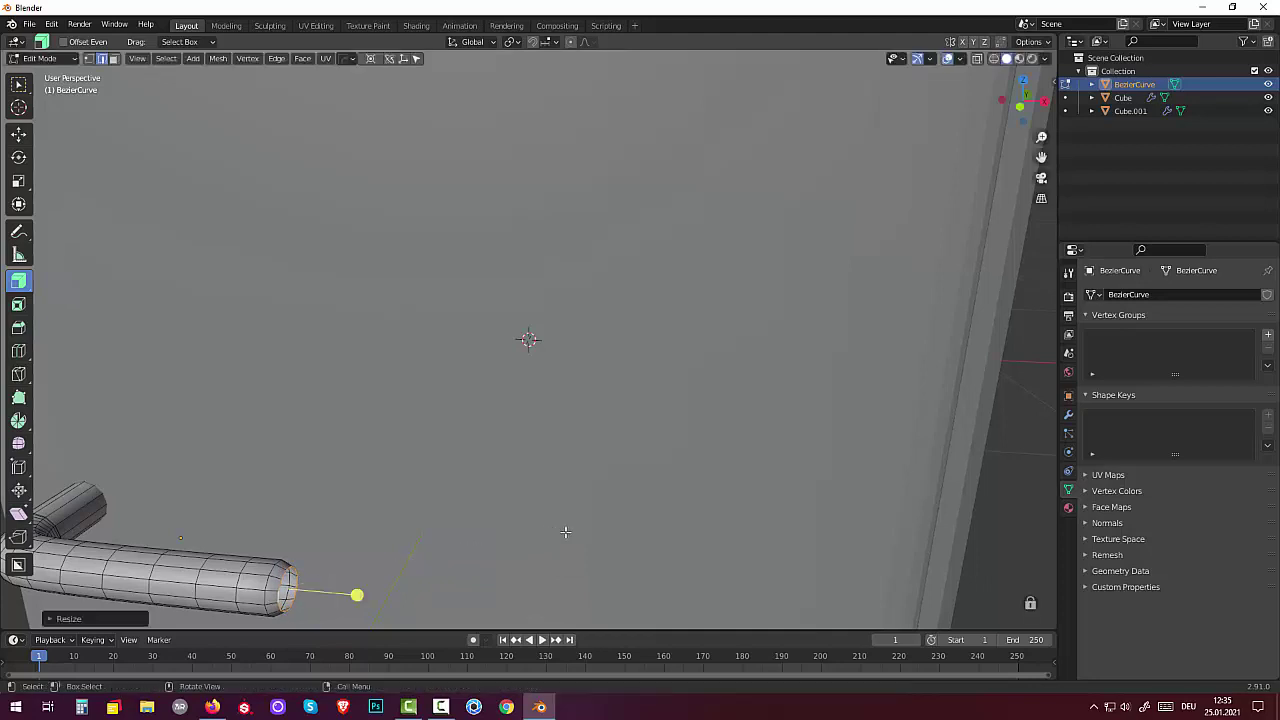
left_click(560, 531)
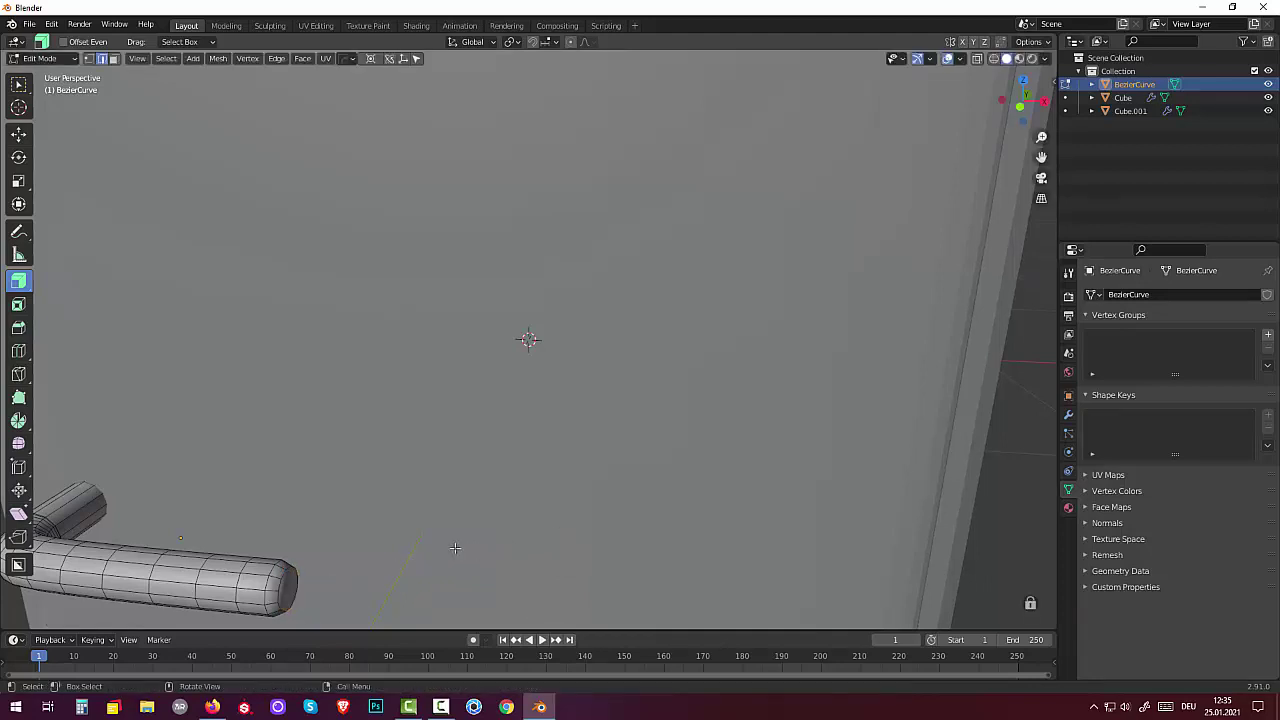
middle_click_drag(456, 548, 517, 546)
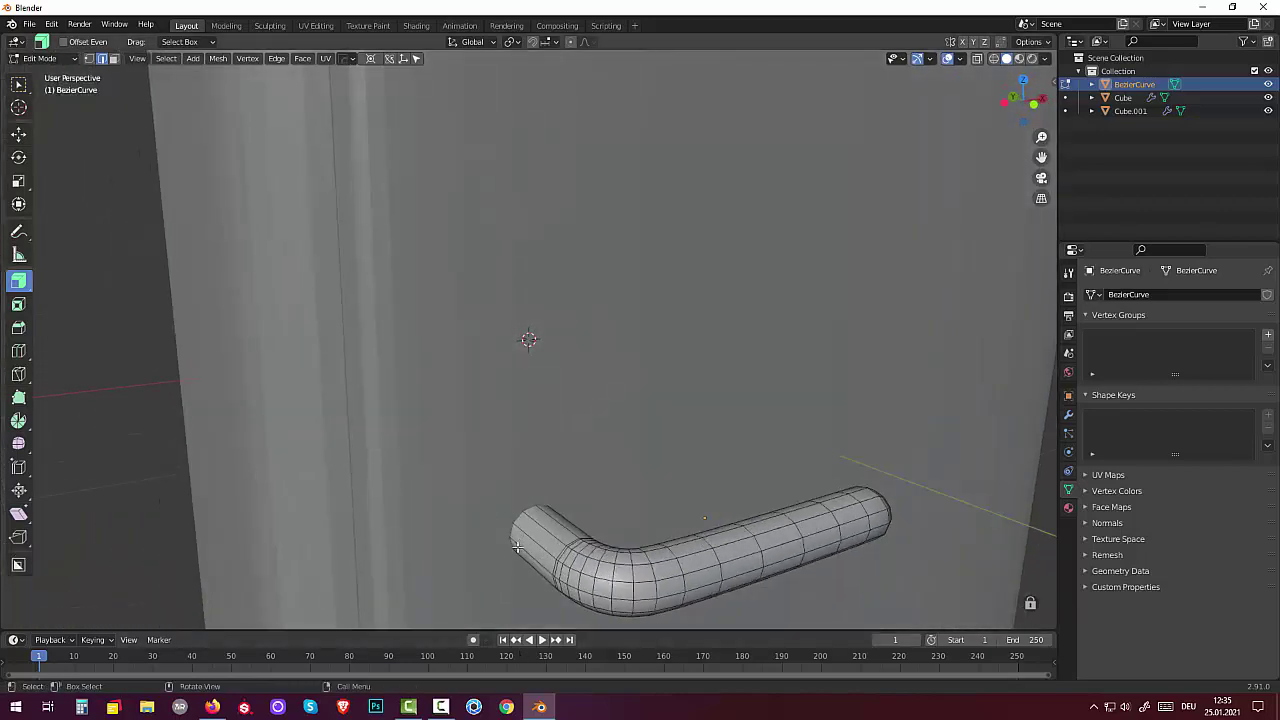
Select the tube end's face ring and fatten it outward into a wider rounded collar.
left_click(531, 537)
middle_click_drag(539, 546, 558, 544)
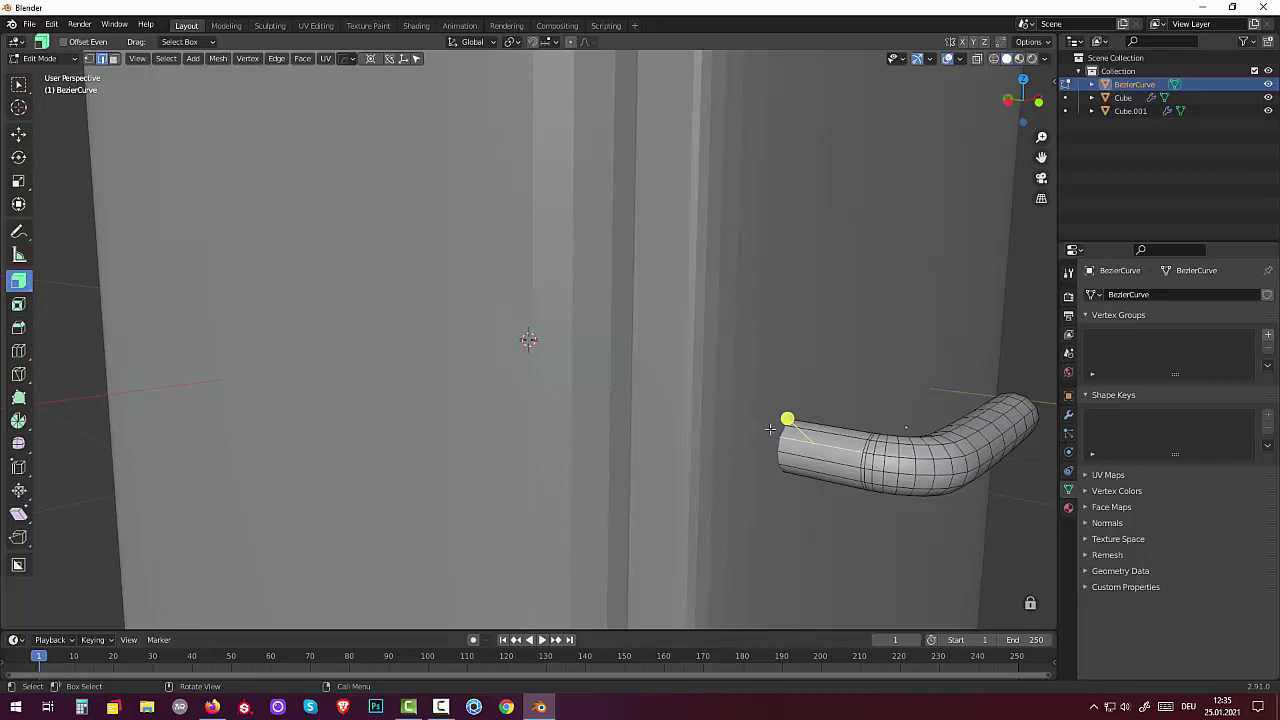
key("3")
left_click(816, 441)
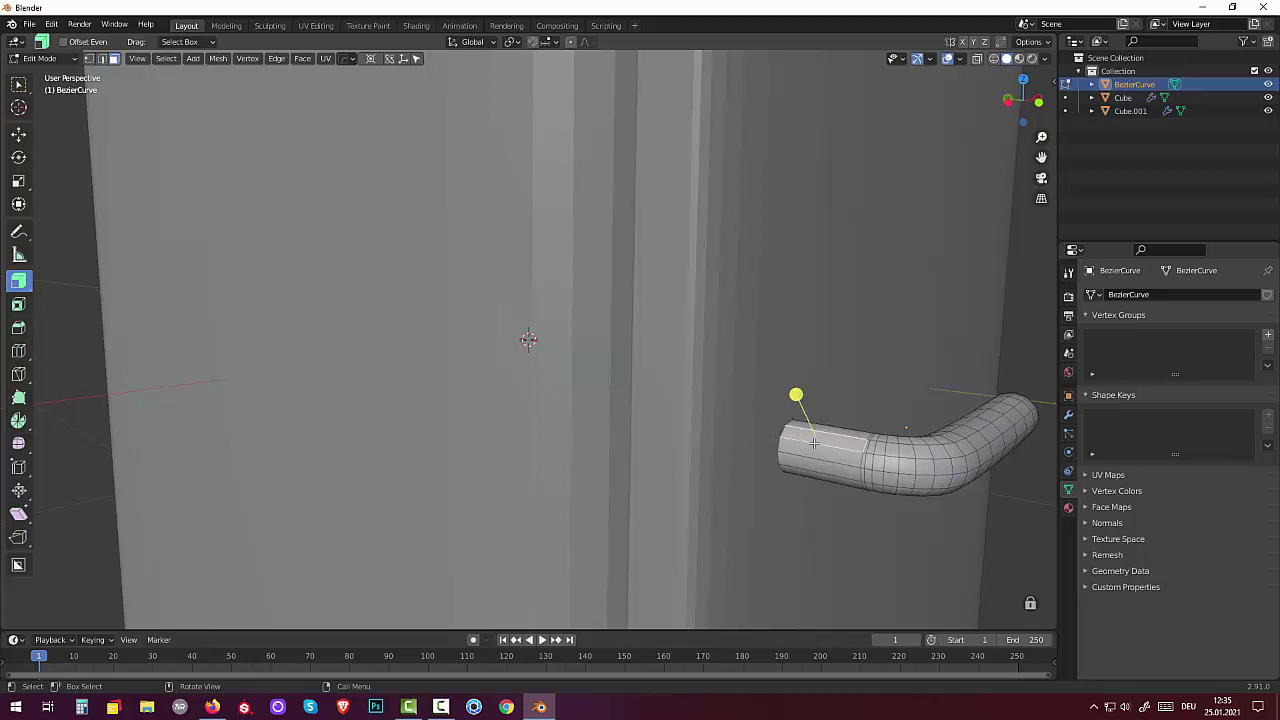
left_click(816, 441, "alt")
middle_click_drag(816, 441, 757, 465)
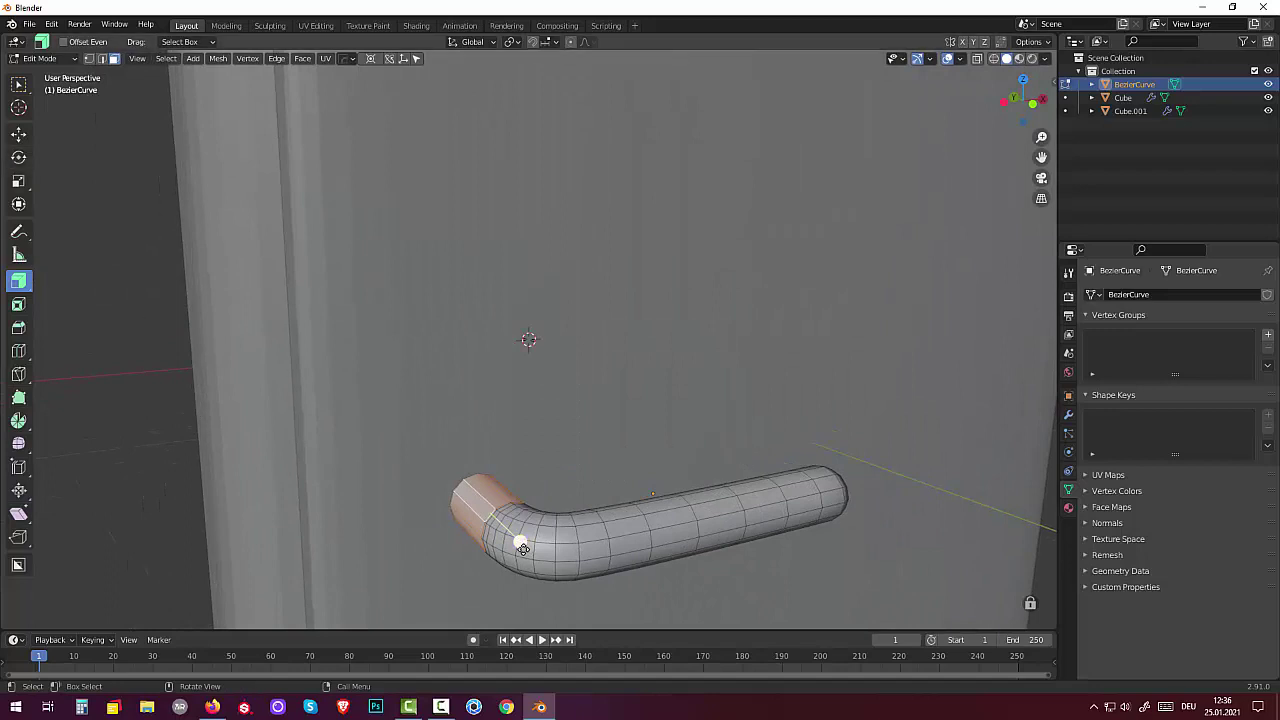
key("alt+s")
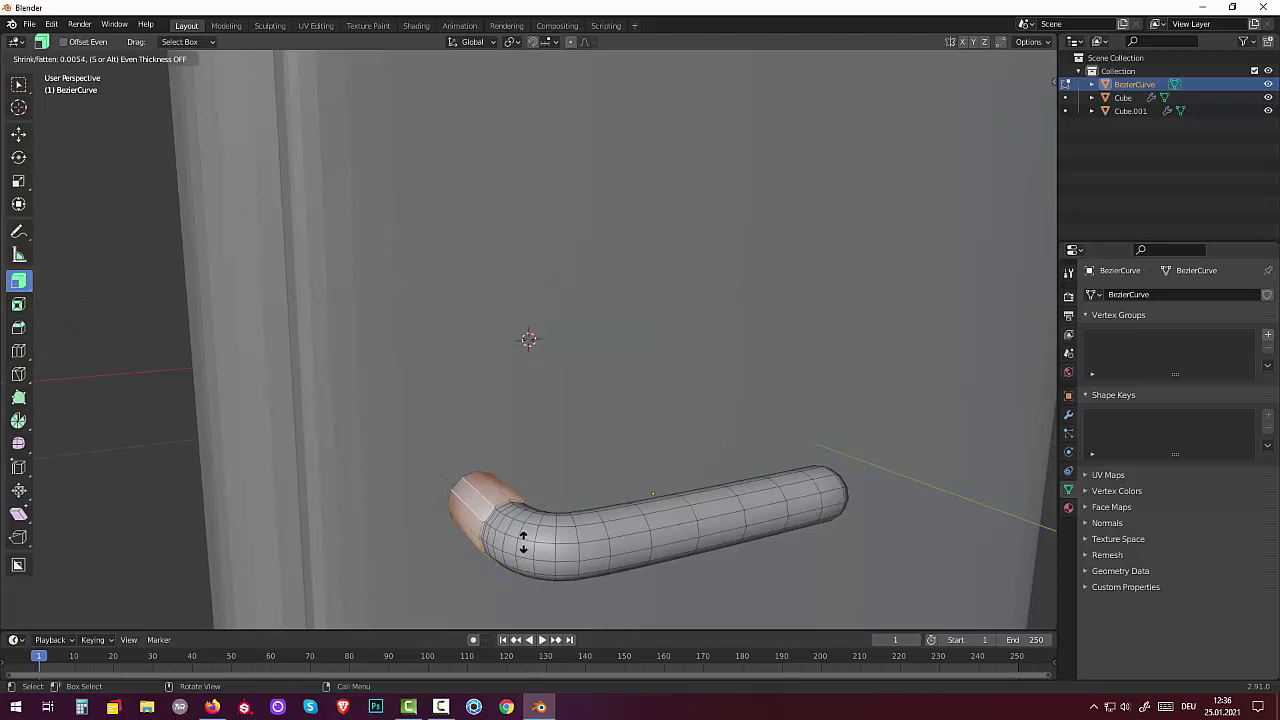
left_click(423, 528)
Add a loop cut near the handle's end and slide it into place.
left_click(530, 567)
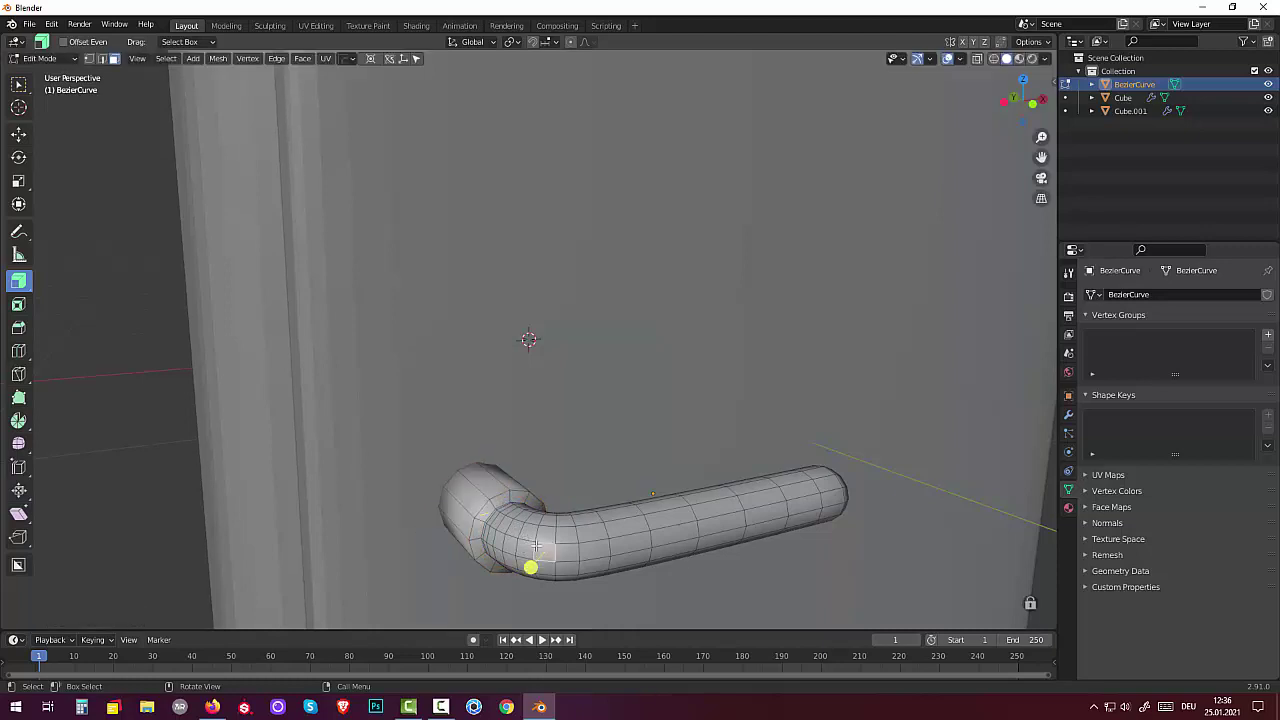
middle_click_drag(536, 545, 913, 527)
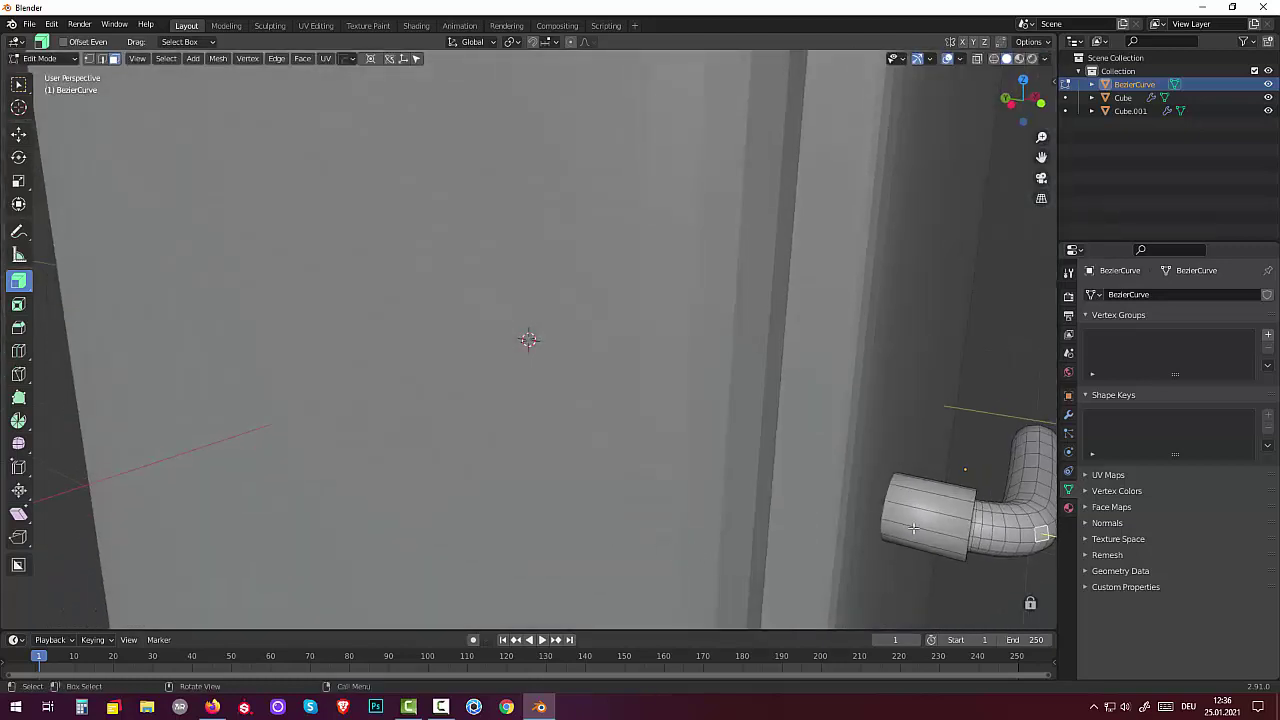
key("ctrl+r")
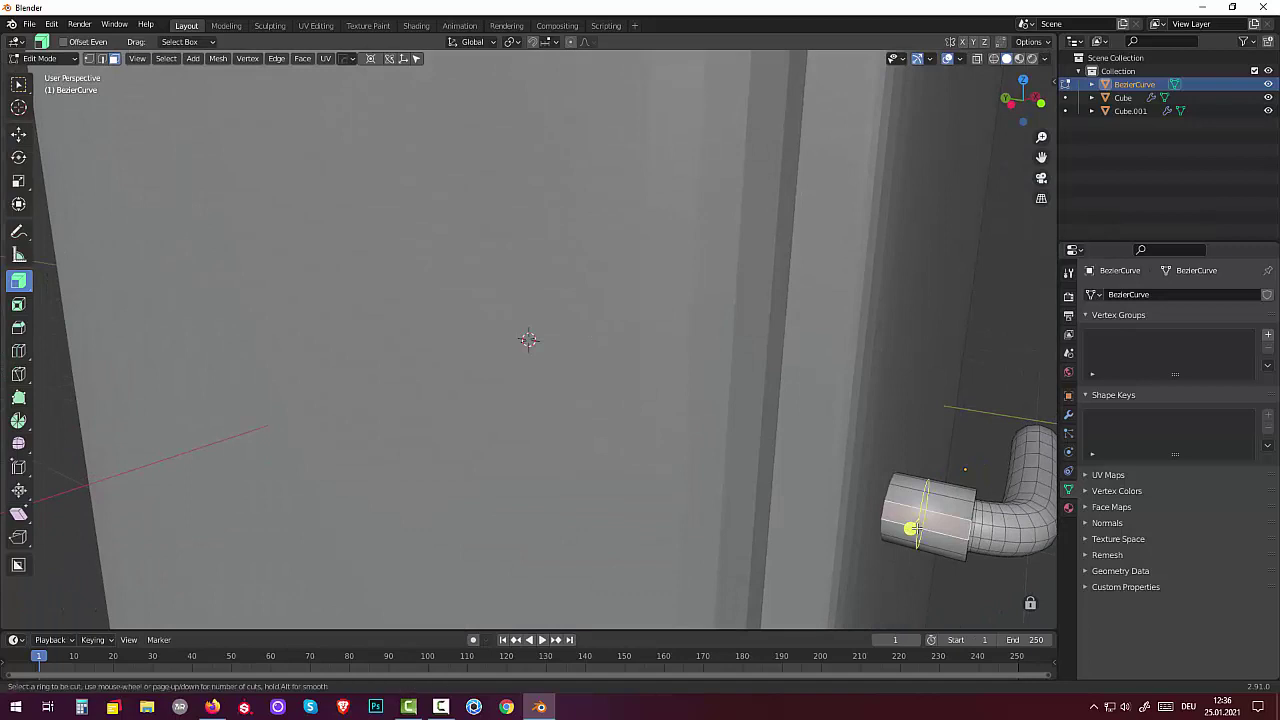
left_click(913, 527)
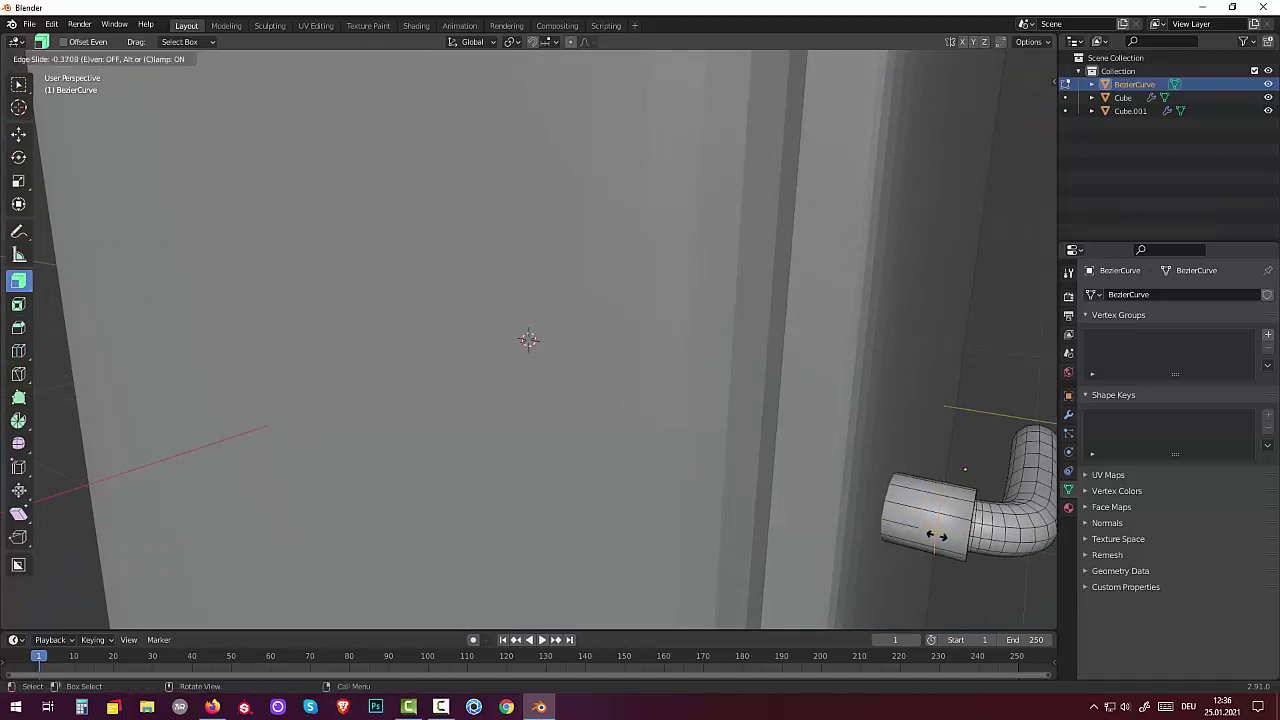
left_click(933, 535)
middle_click_drag(935, 540, 747, 486)
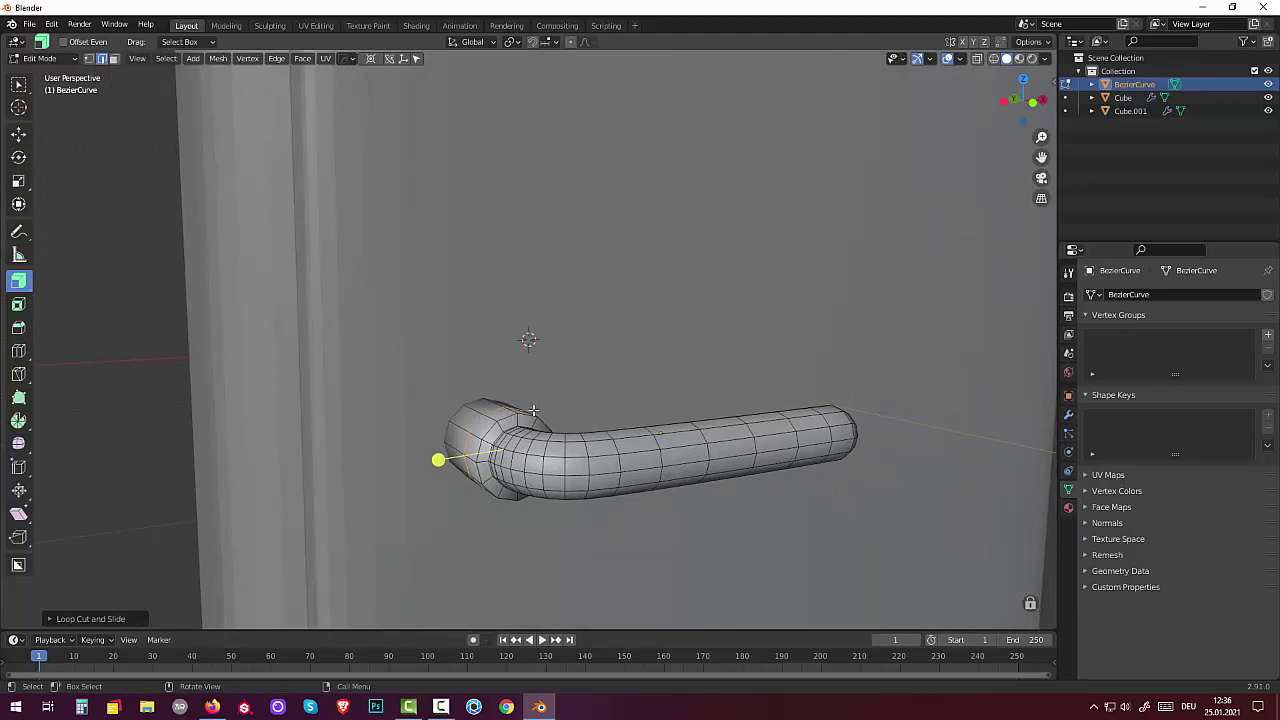
middle_click_drag(533, 410, 626, 465)
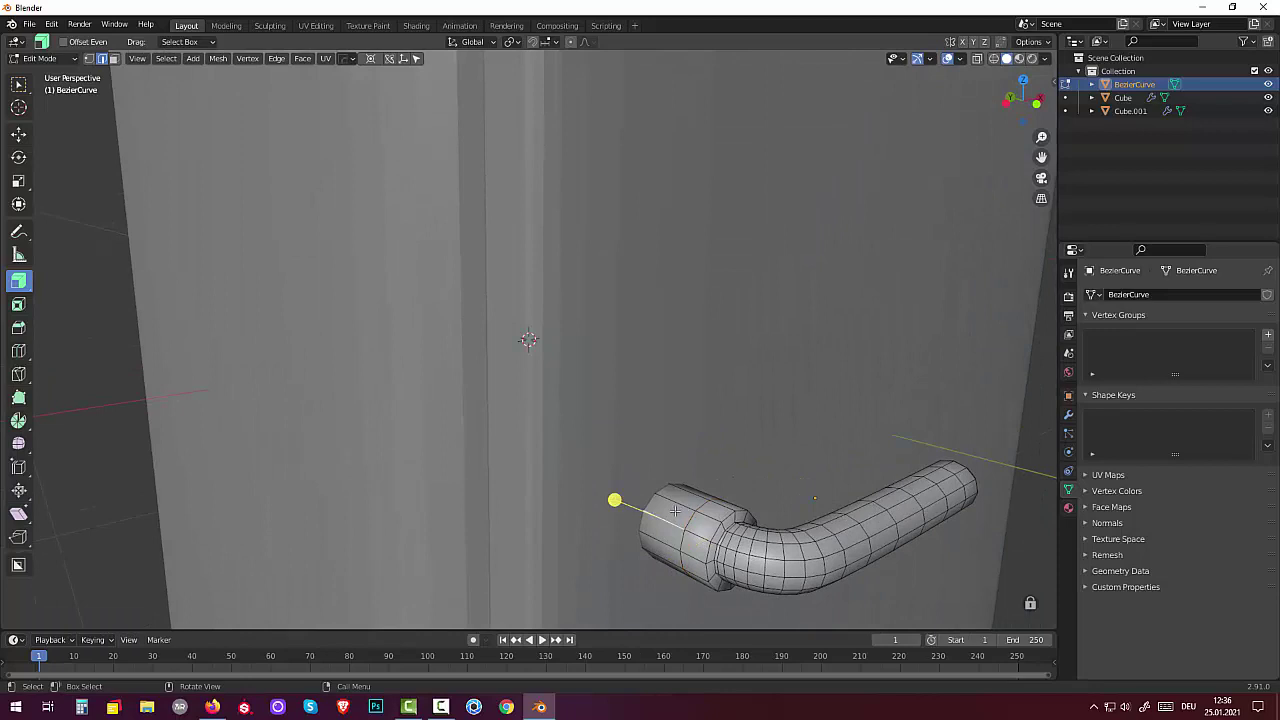
Select the end section's face loop and fatten it about 0.0424 into a chunky faceted knob.
key("3")
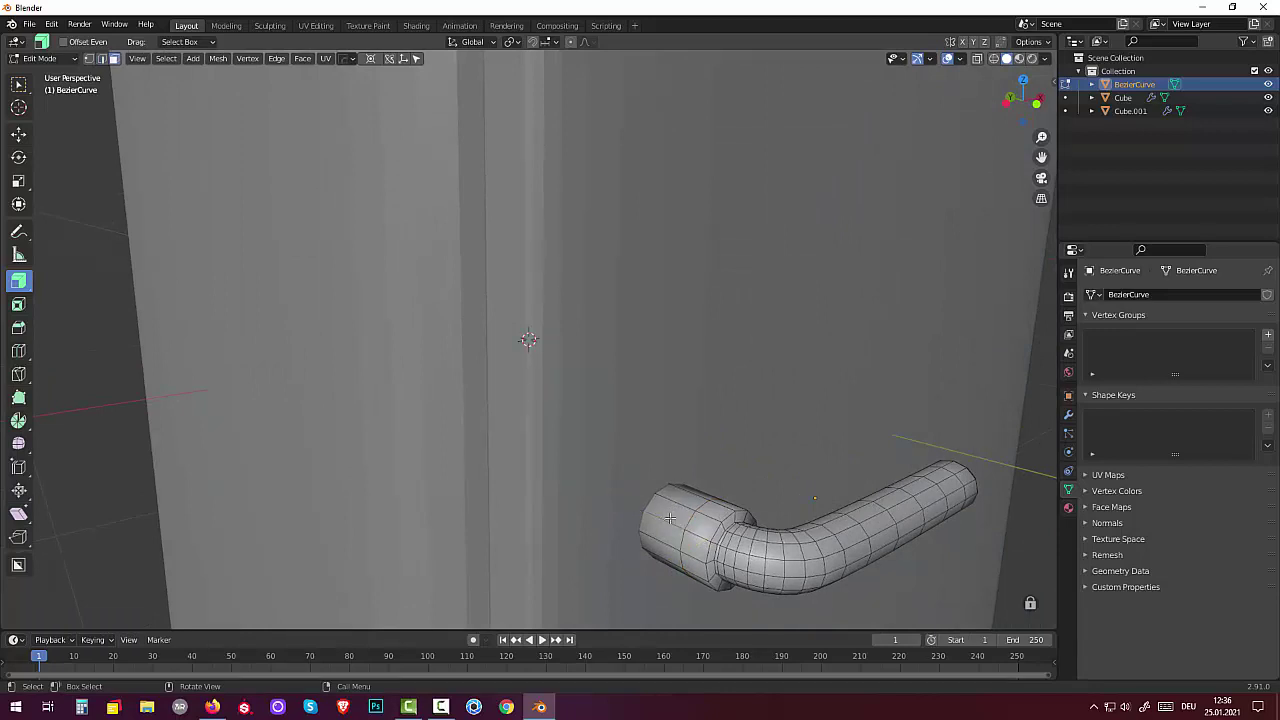
left_click(665, 492, "alt")
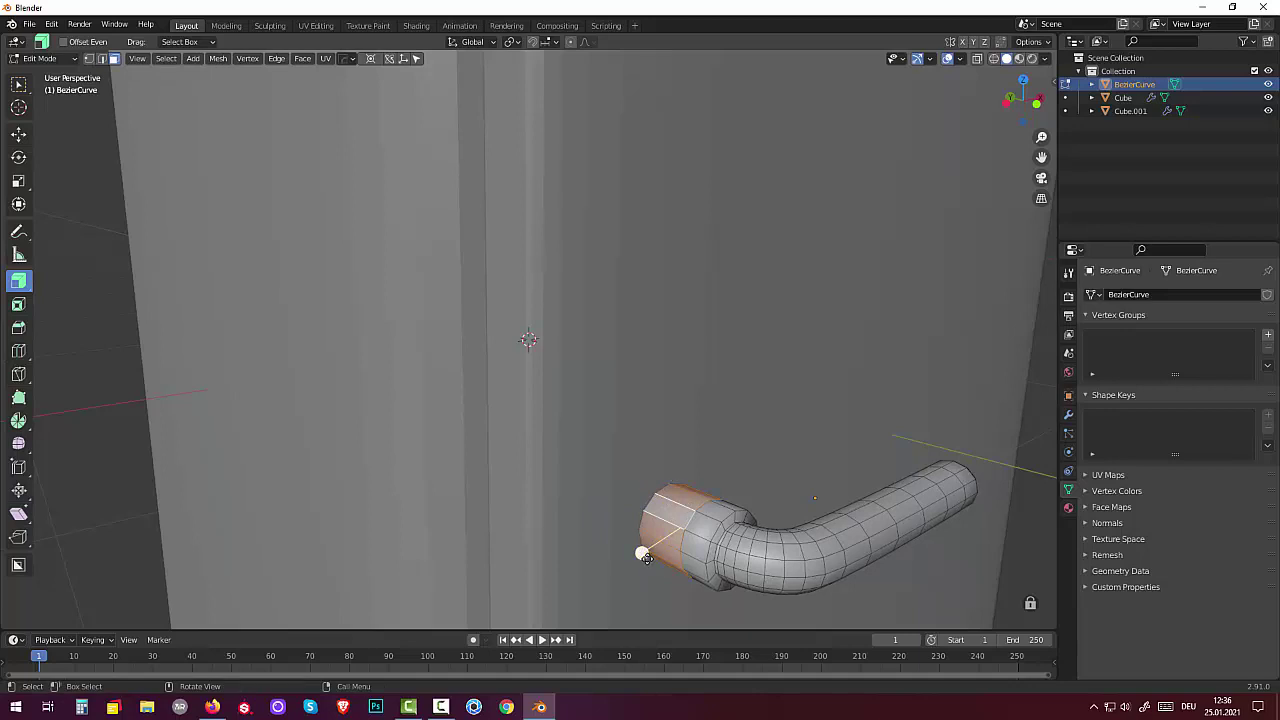
key("alt+s")
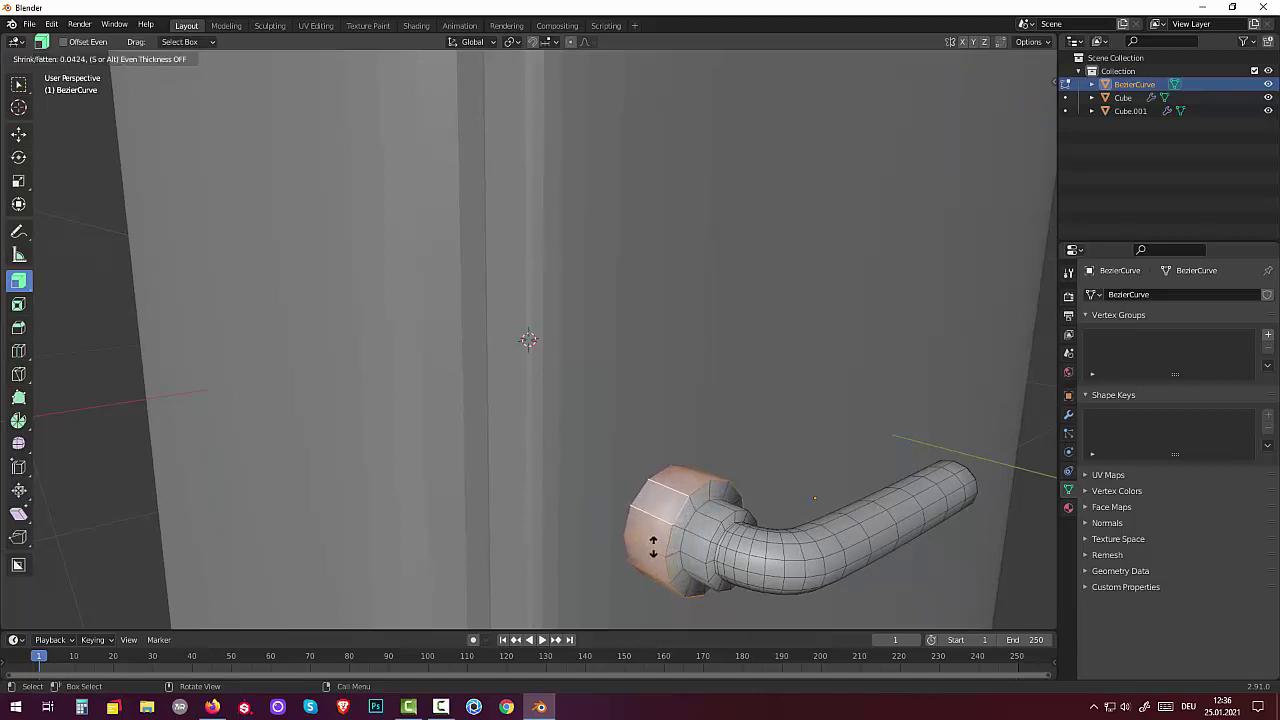
left_click(652, 547)
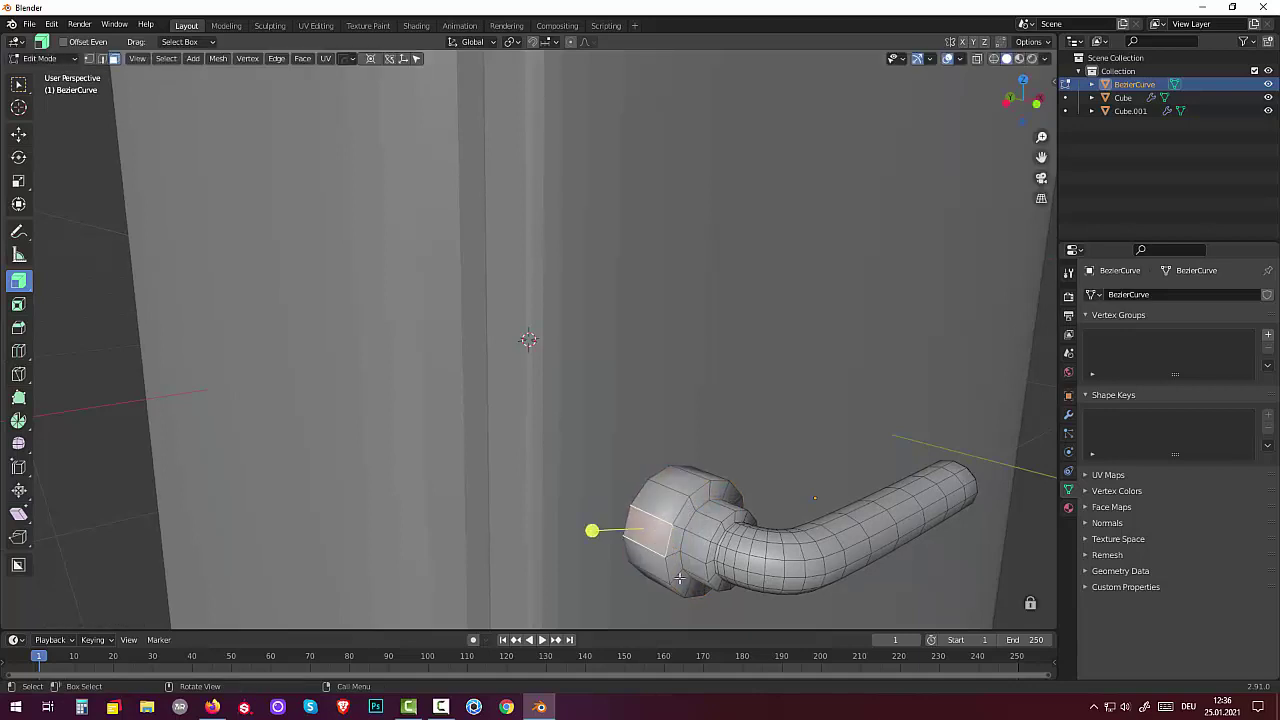
middle_click_drag(699, 579, 697, 567)
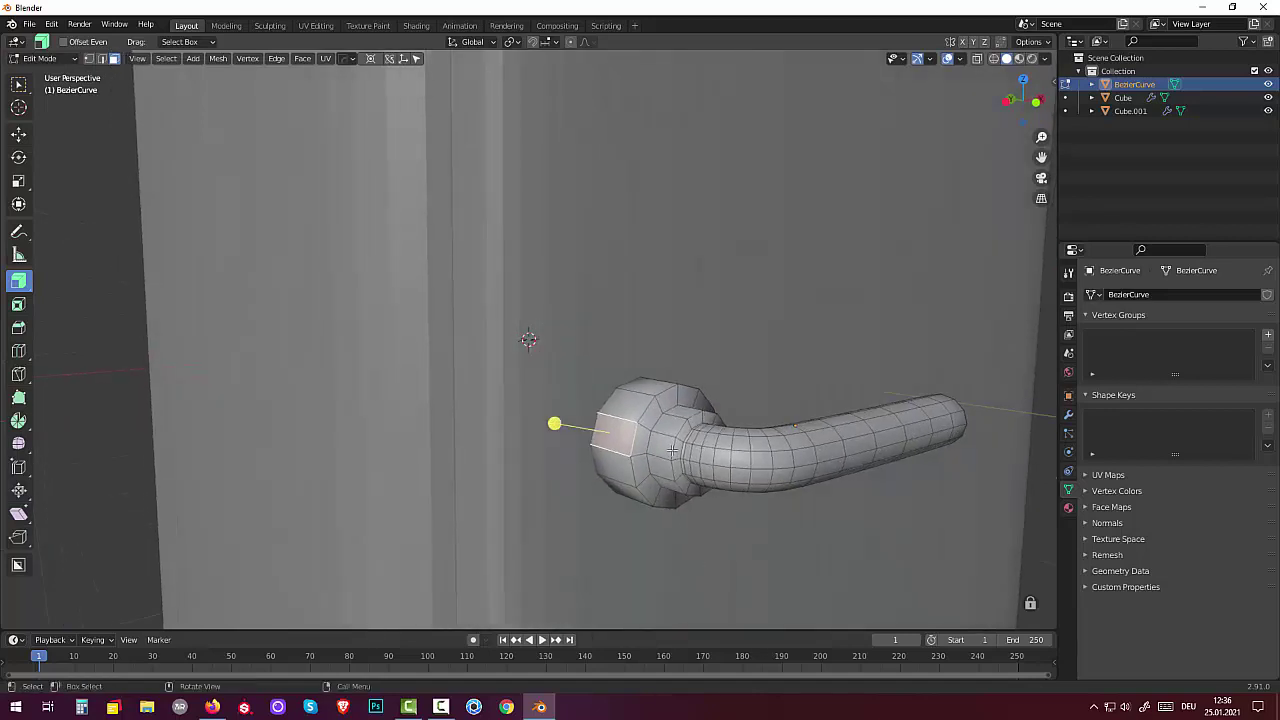
Bevel the edge loop around the handle base's neck.
left_click(103, 60)
left_click(645, 412)
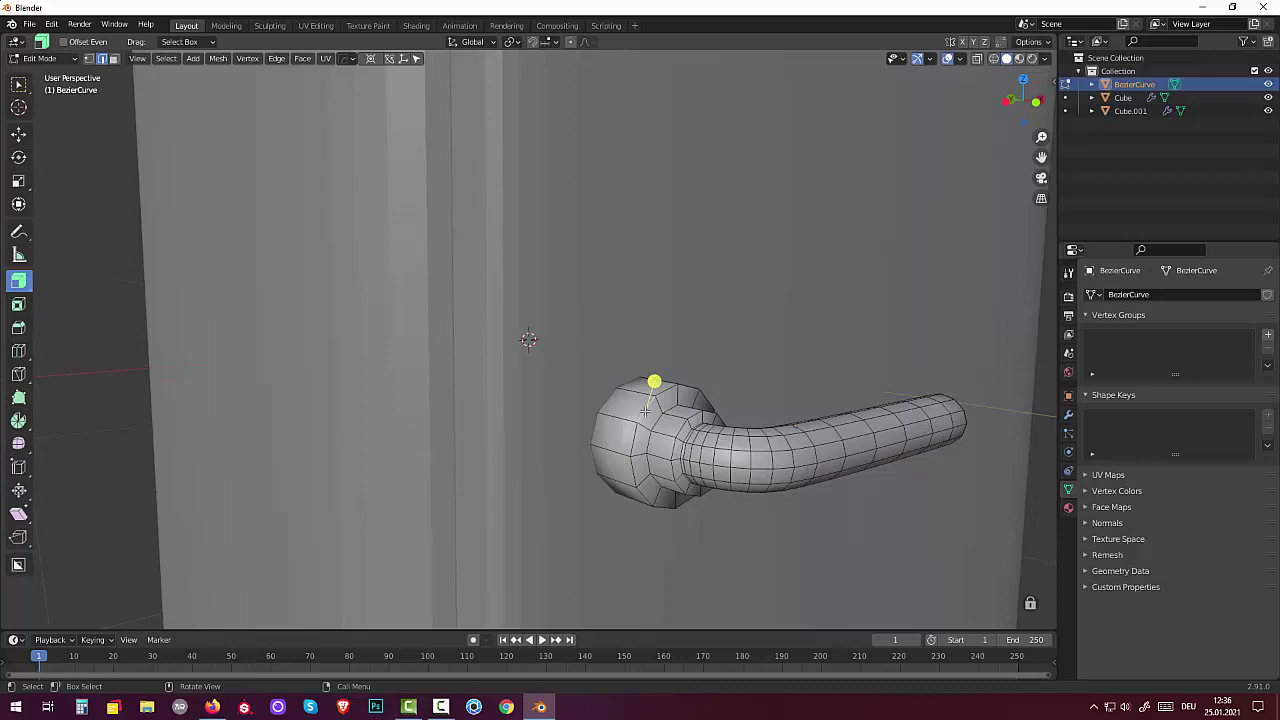
left_click(645, 412, "alt")
key("ctrl+b")
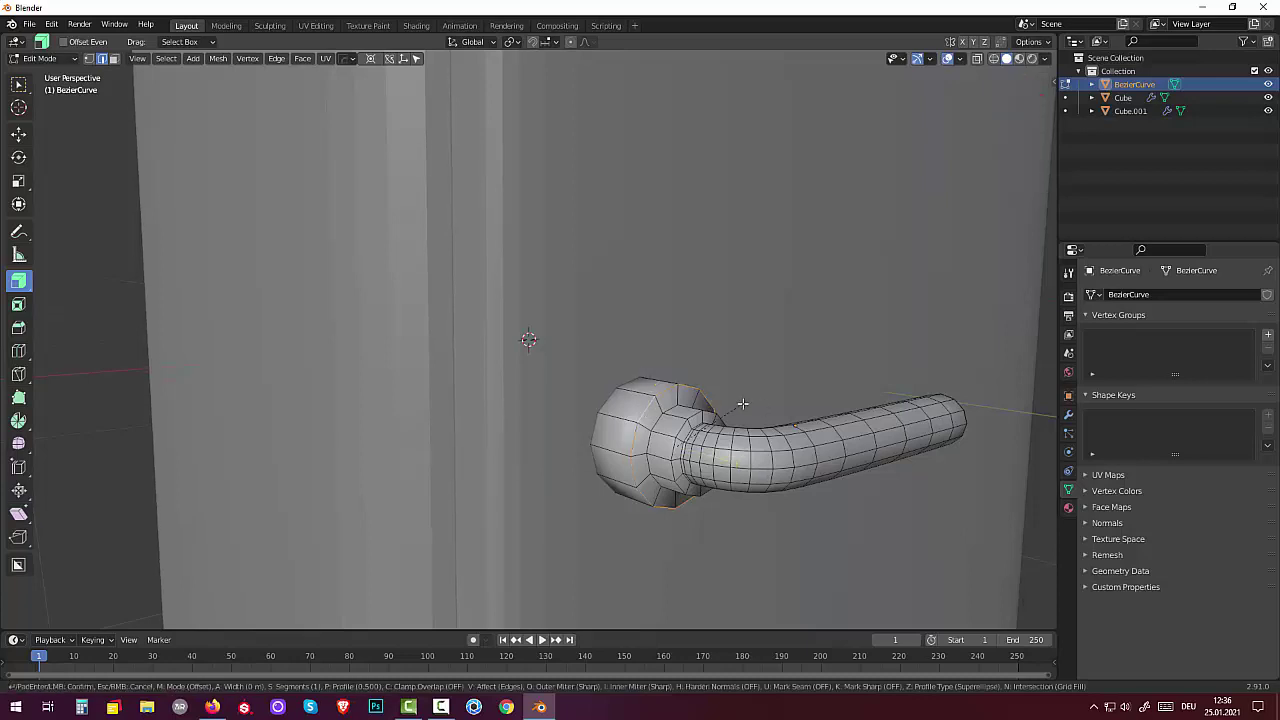
scroll(745, 395, "up", 1)
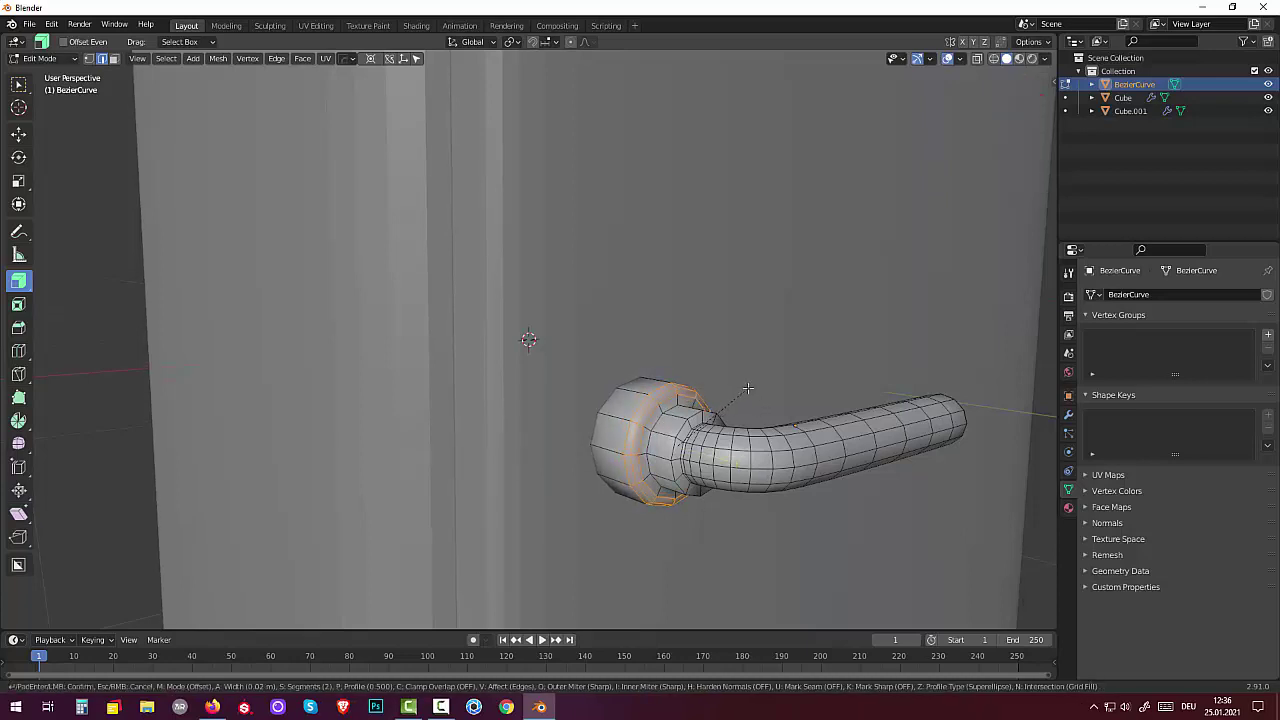
left_click(750, 385)
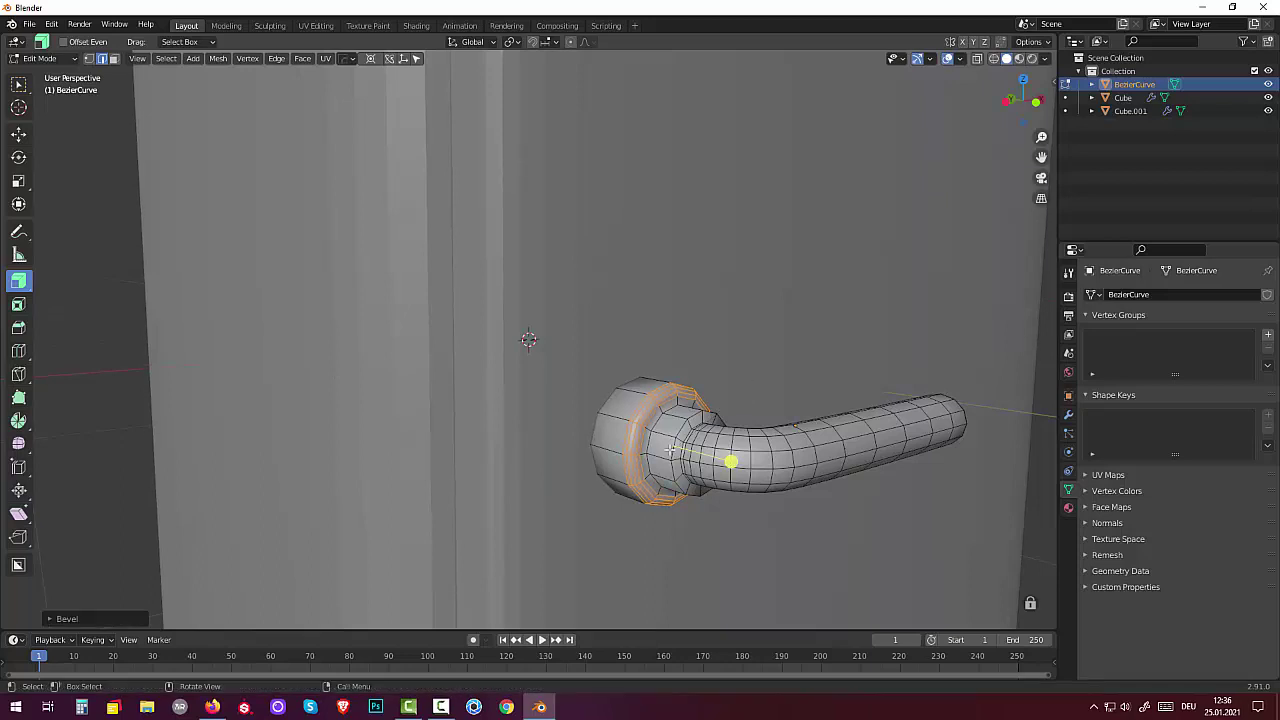
key("alt+a")
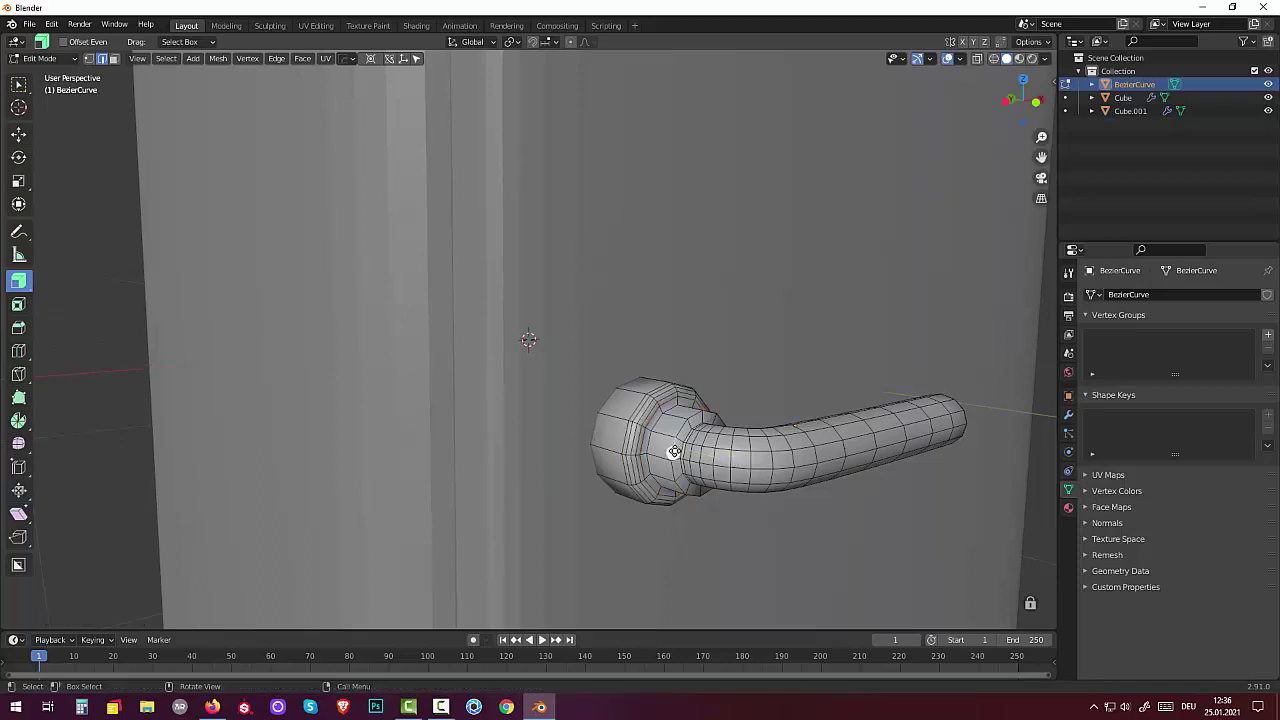
Bevel the edge loops on the rounded base and the tube's neck.
left_click(674, 452, "alt")
key("ctrl+b")
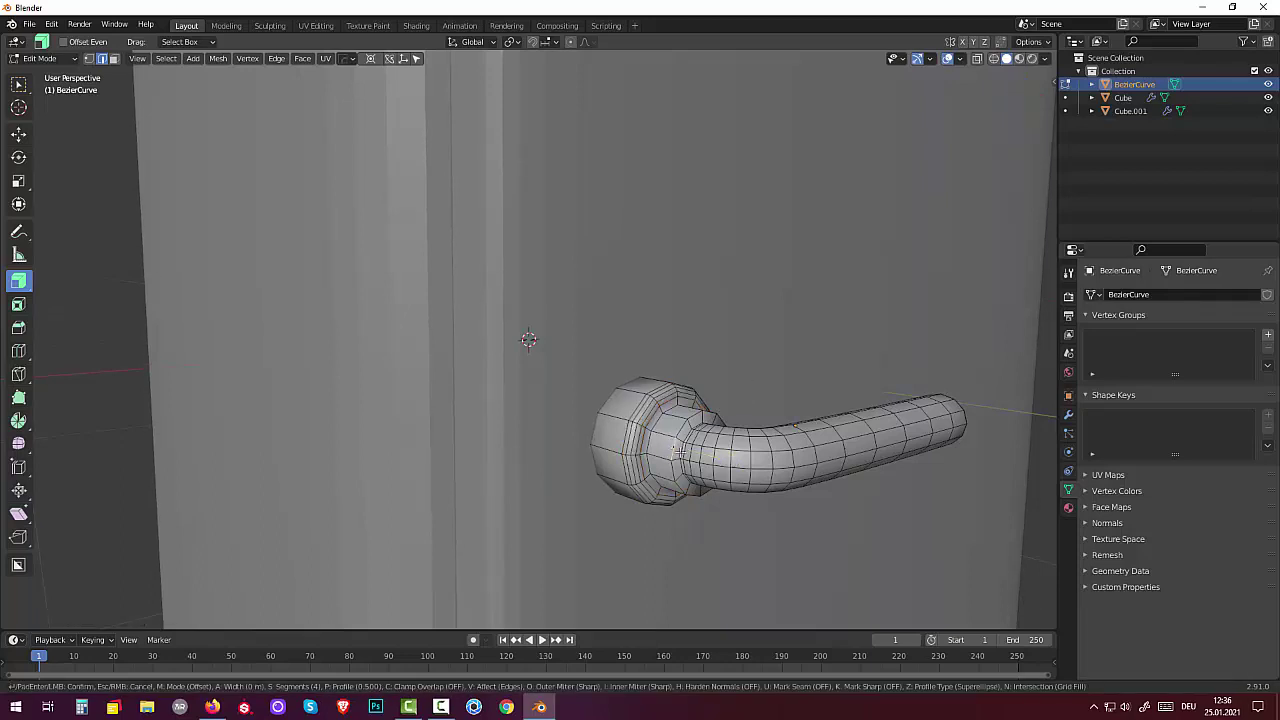
left_click(674, 452)
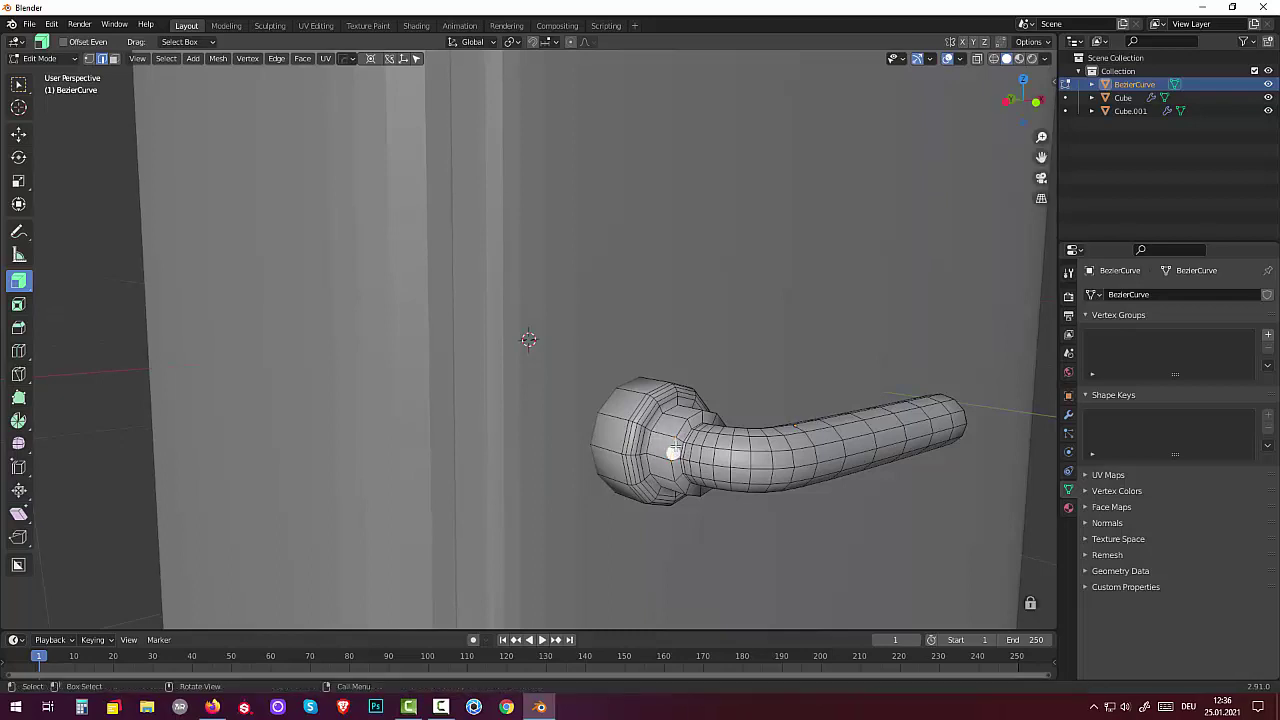
left_click(762, 470, "ctrl")
key("ctrl+b")
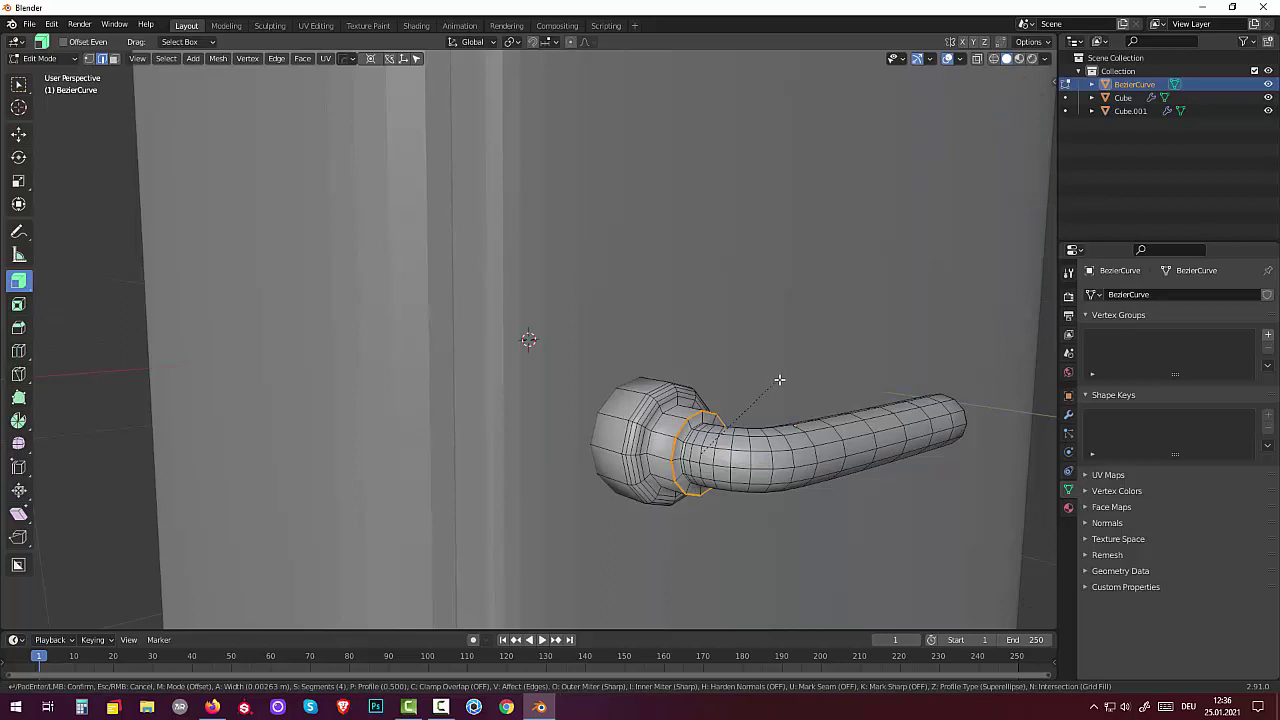
left_click(792, 352)
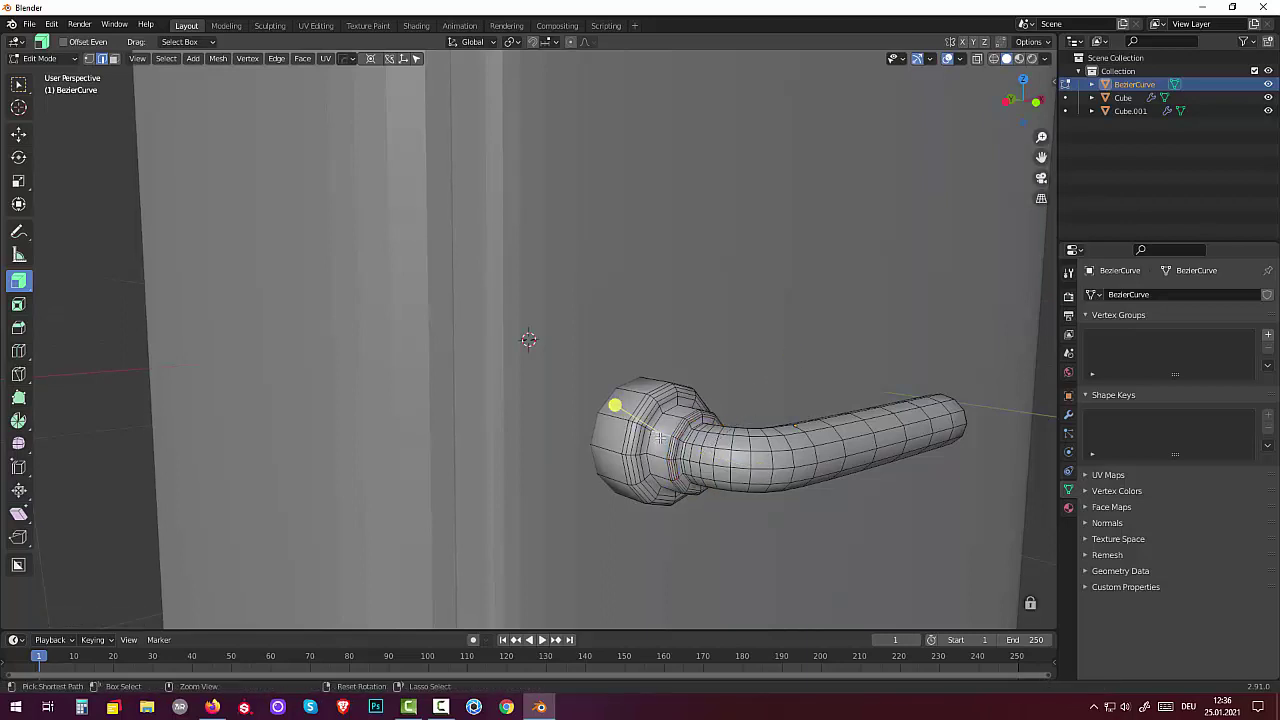
Add two loop cuts to the handle's knob.
left_click(659, 435, "alt")
key("g")
key("g")
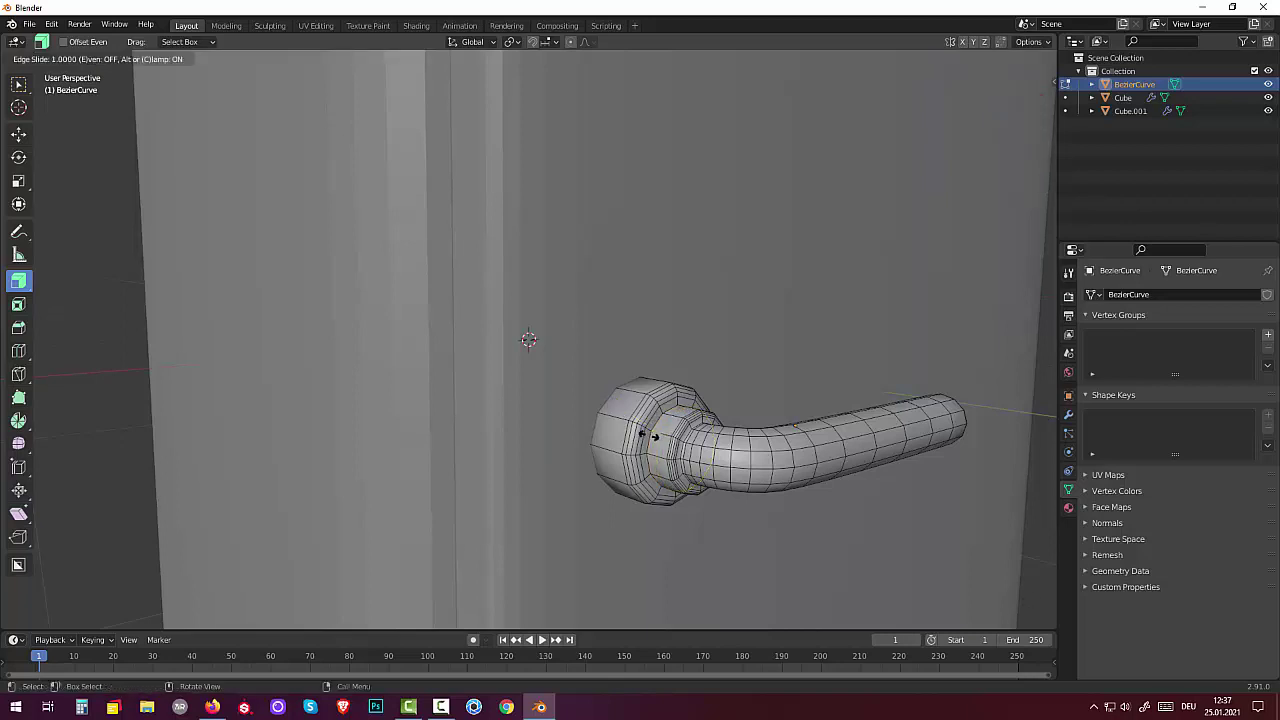
left_click(652, 438)
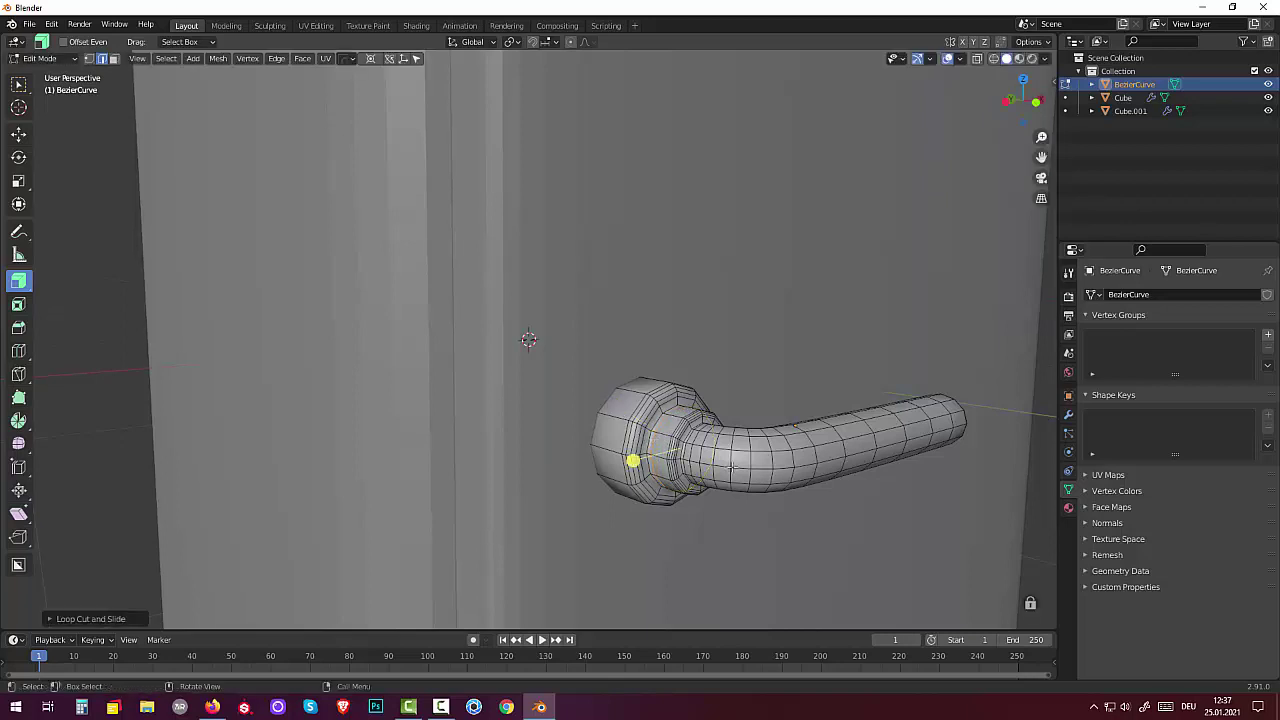
middle_click_drag(652, 440, 928, 470)
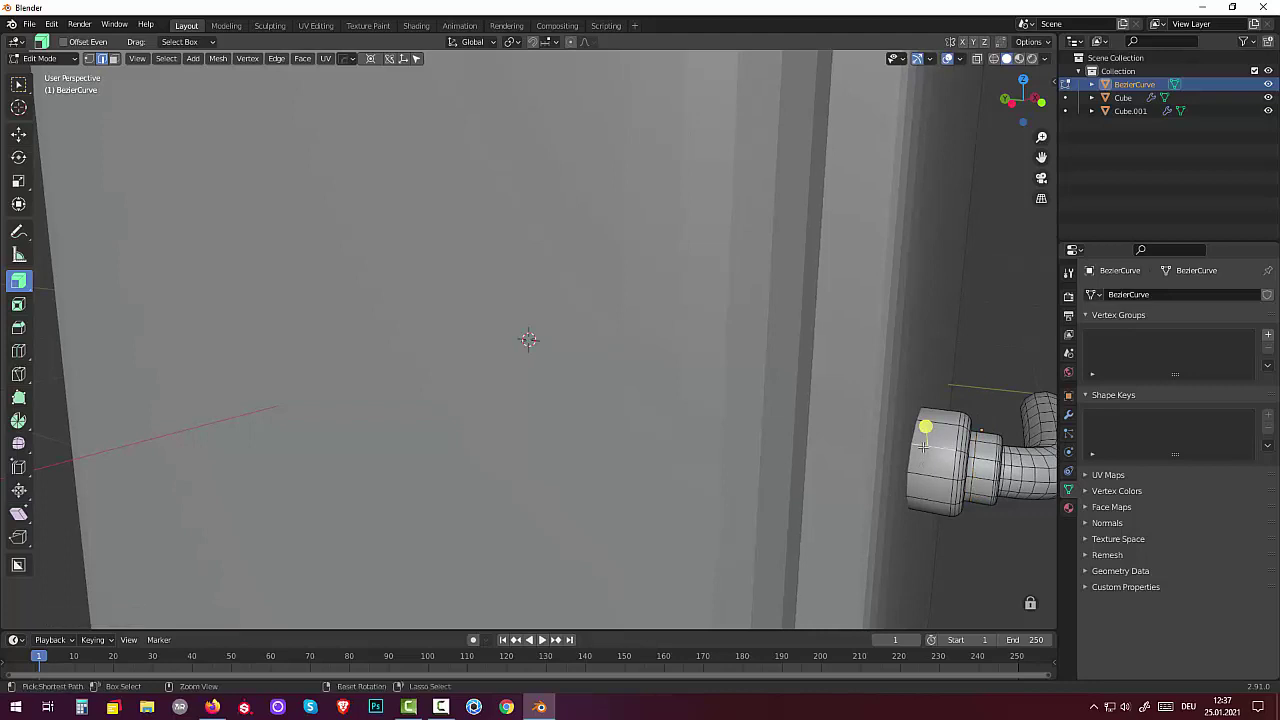
key("ctrl+r")
left_click(924, 446)
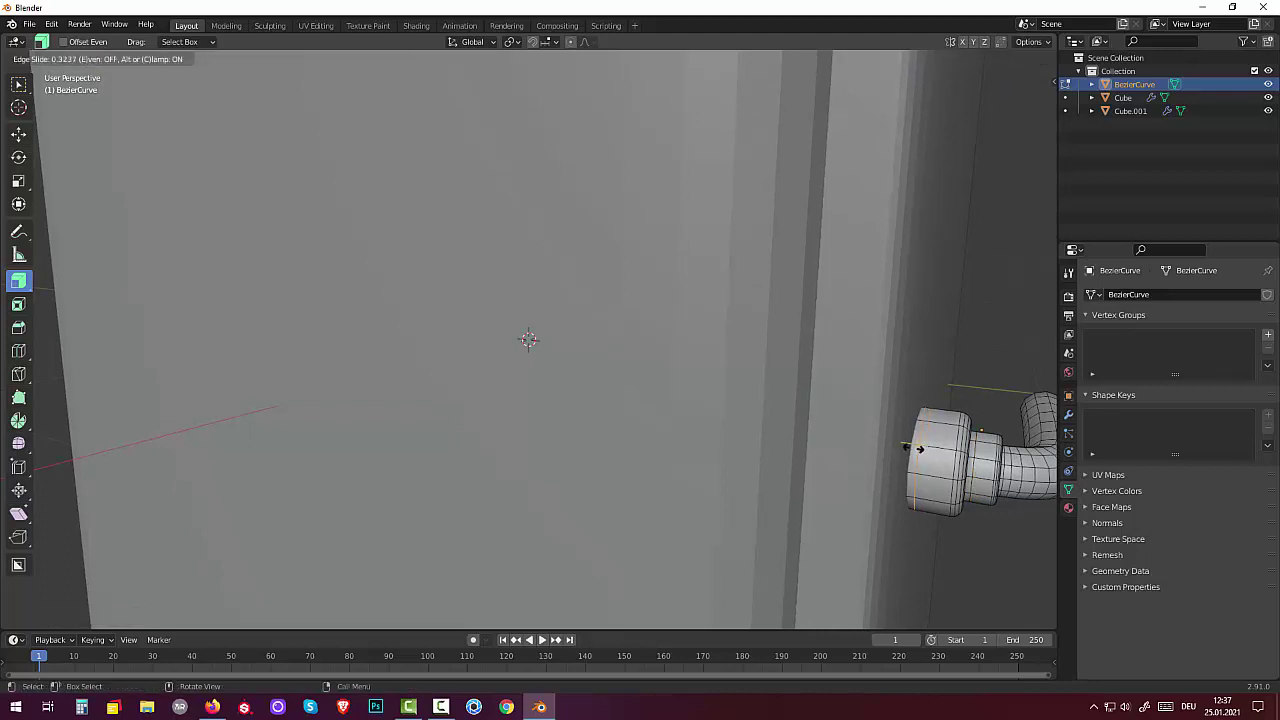
left_click(928, 482)
Zoom out and orbit to check the handle on the lower door.
scroll(900, 507, "down", 5)
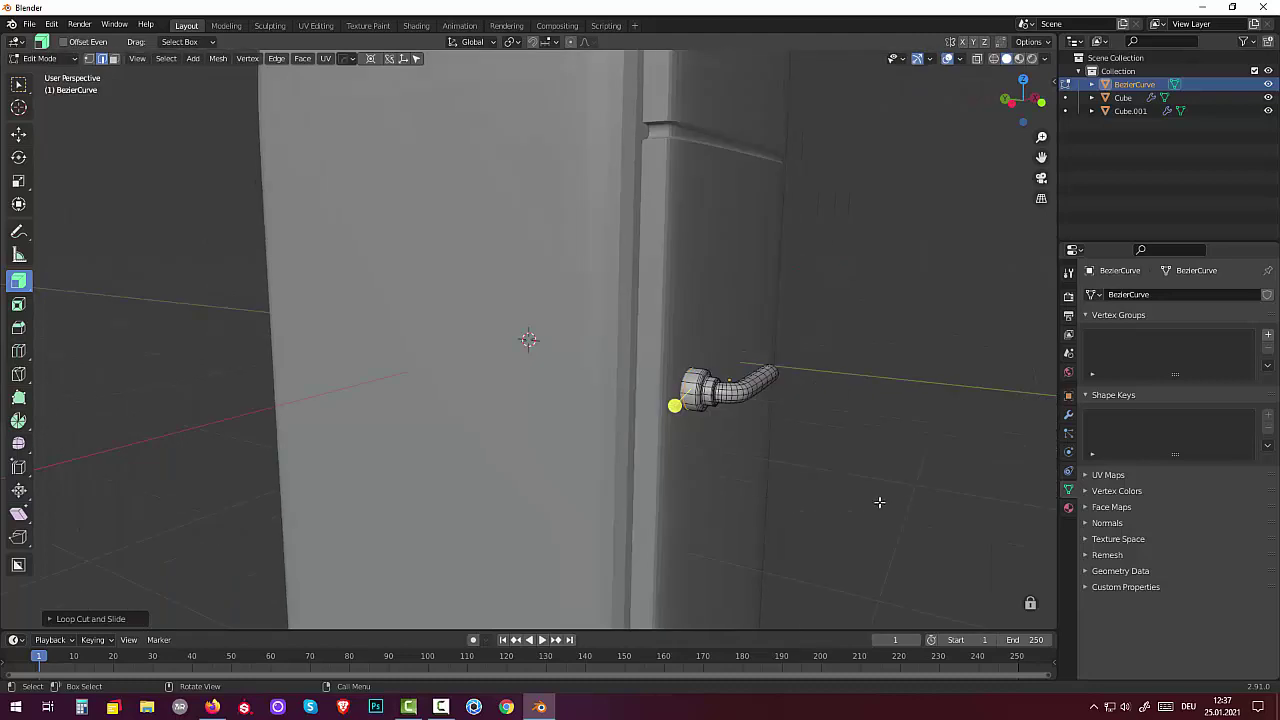
middle_click_drag(880, 503, 523, 480)
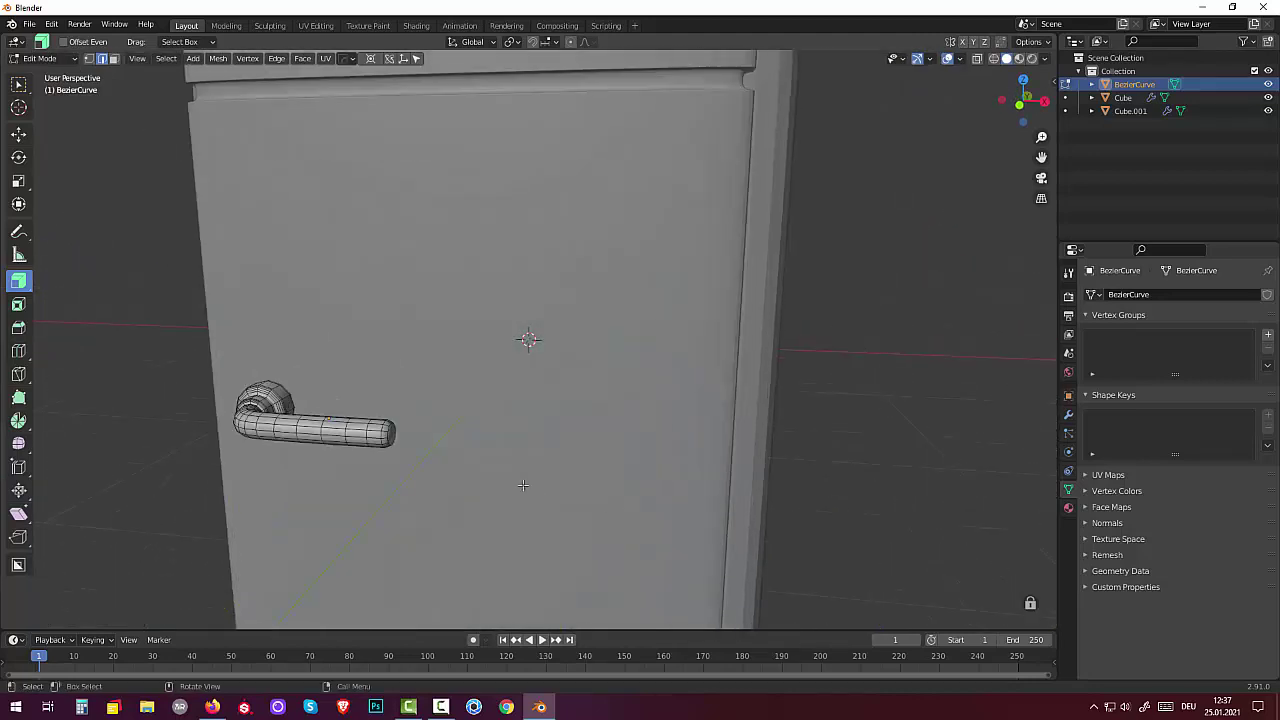
scroll(428, 466, "up", 3)
middle_click_drag(425, 463, 440, 460)
scroll(445, 460, "down", 2)
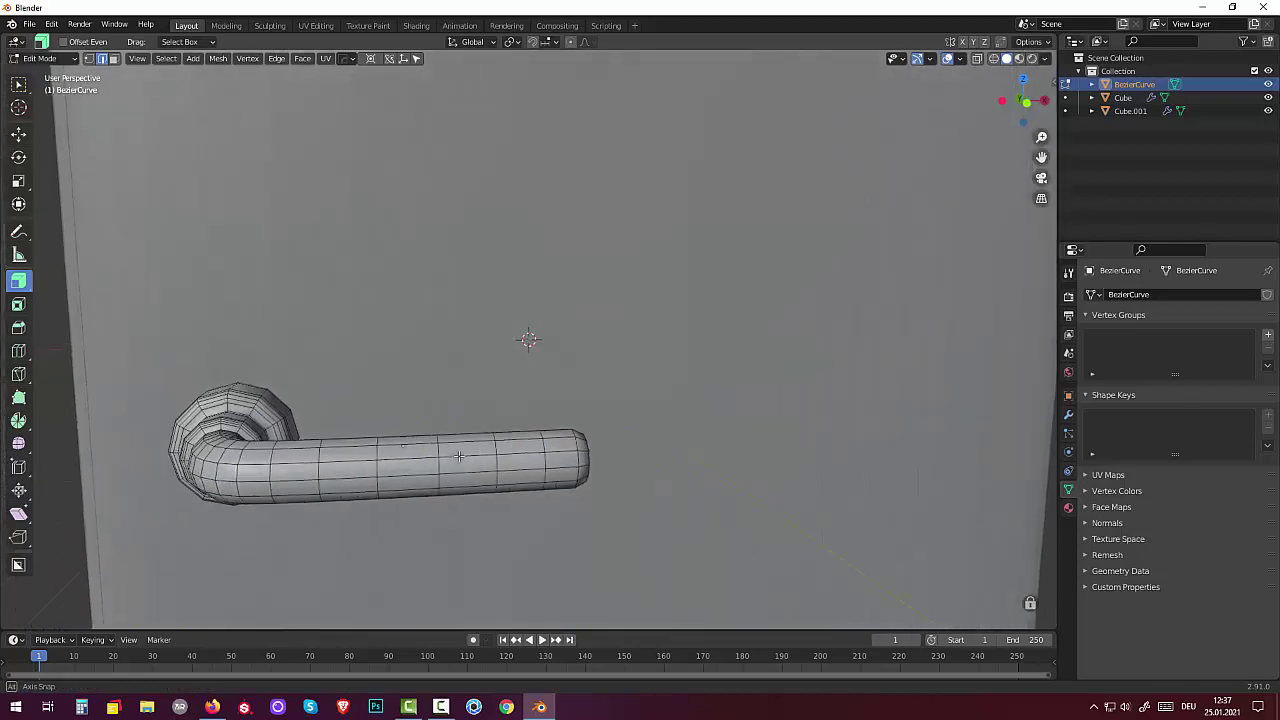
scroll(460, 456, "down", 2)
scroll(464, 455, "down", 3)
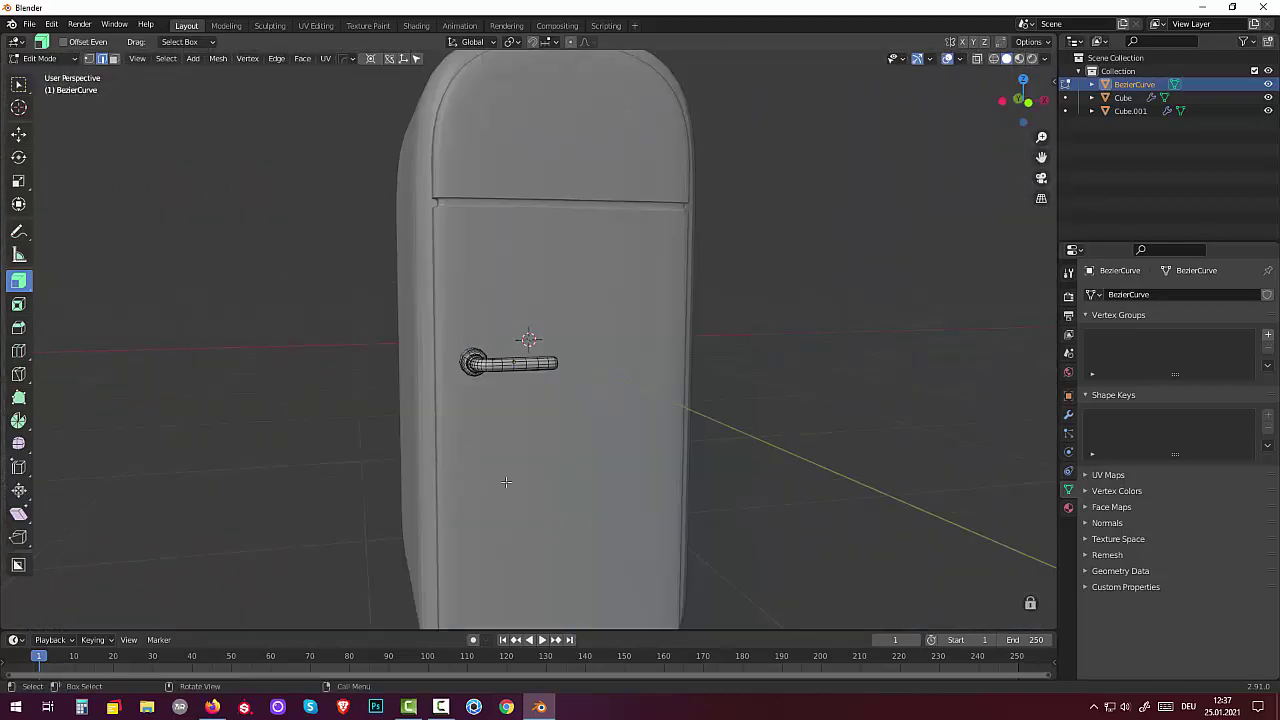
mouse_move(506, 482)
middle_mouse_down()
mouse_move(540, 486)
mouse_move(541, 498)
middle_mouse_up()
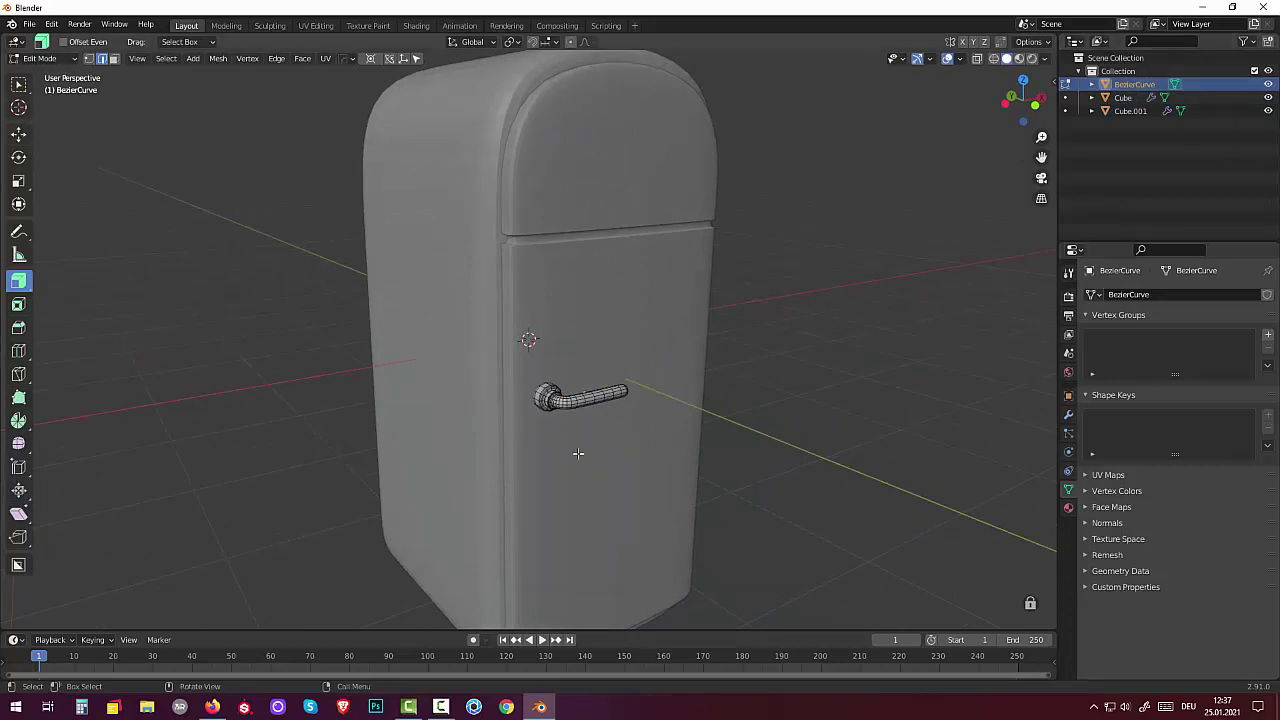
In Object Mode, raise the lower door's handle along Z, undoing a trial scale.
key("Tab")
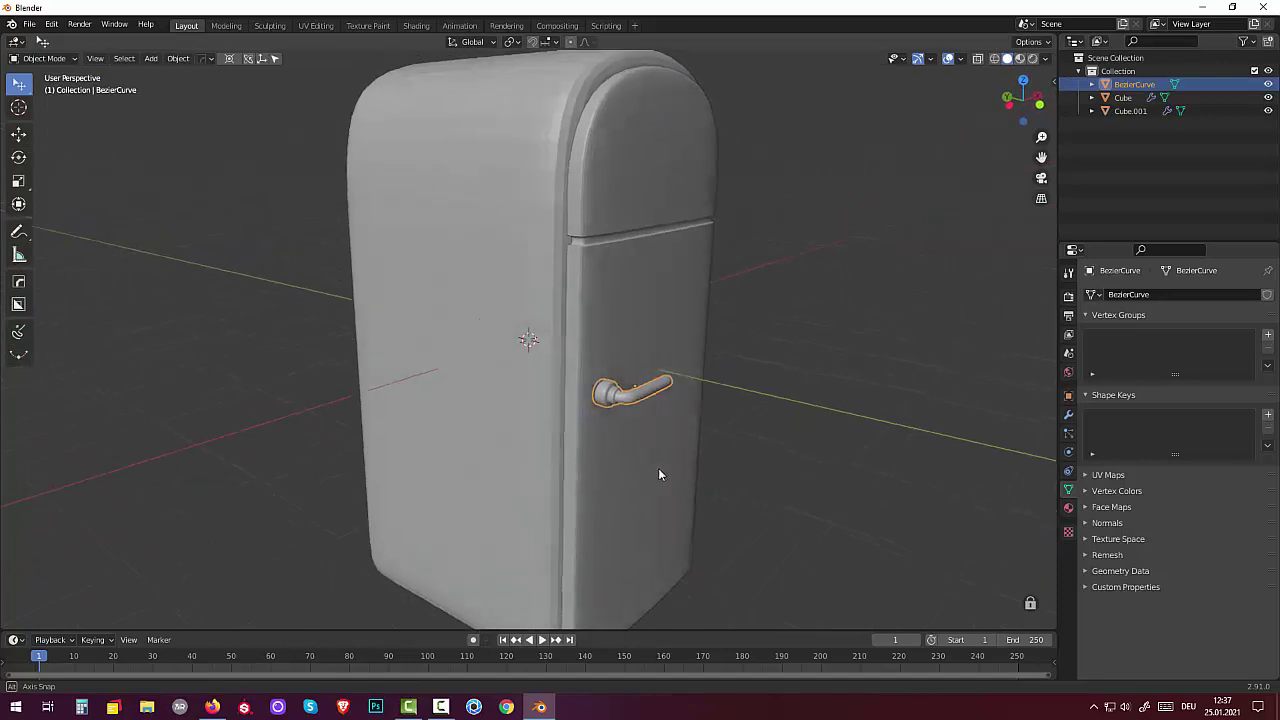
middle_click_drag(622, 478, 599, 478)
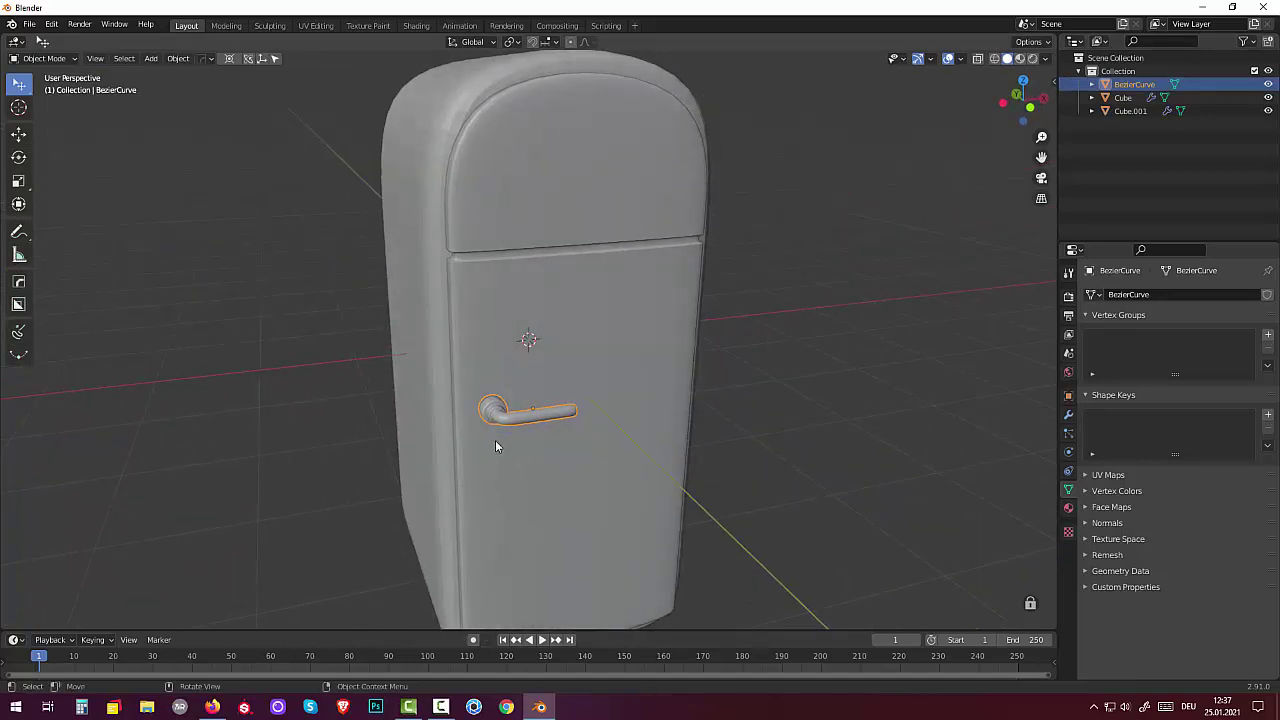
key("g")
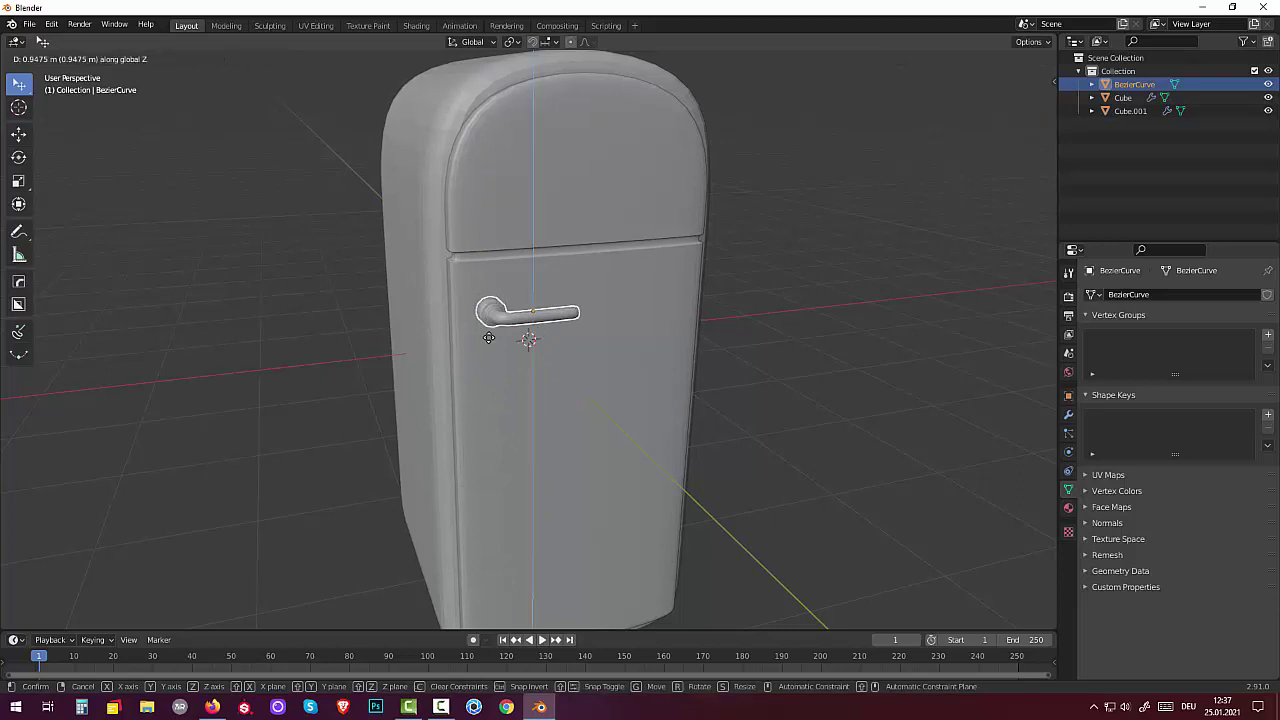
key("z")
left_click(481, 341)
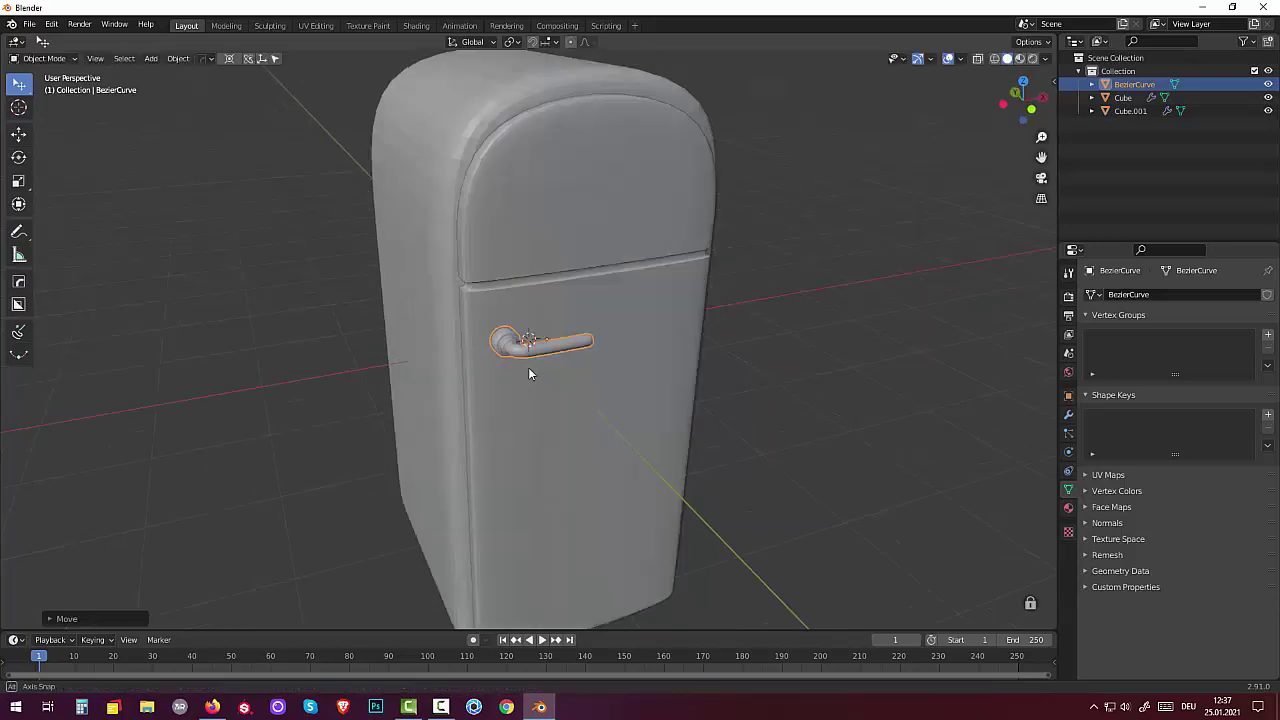
middle_click_drag(481, 341, 587, 402)
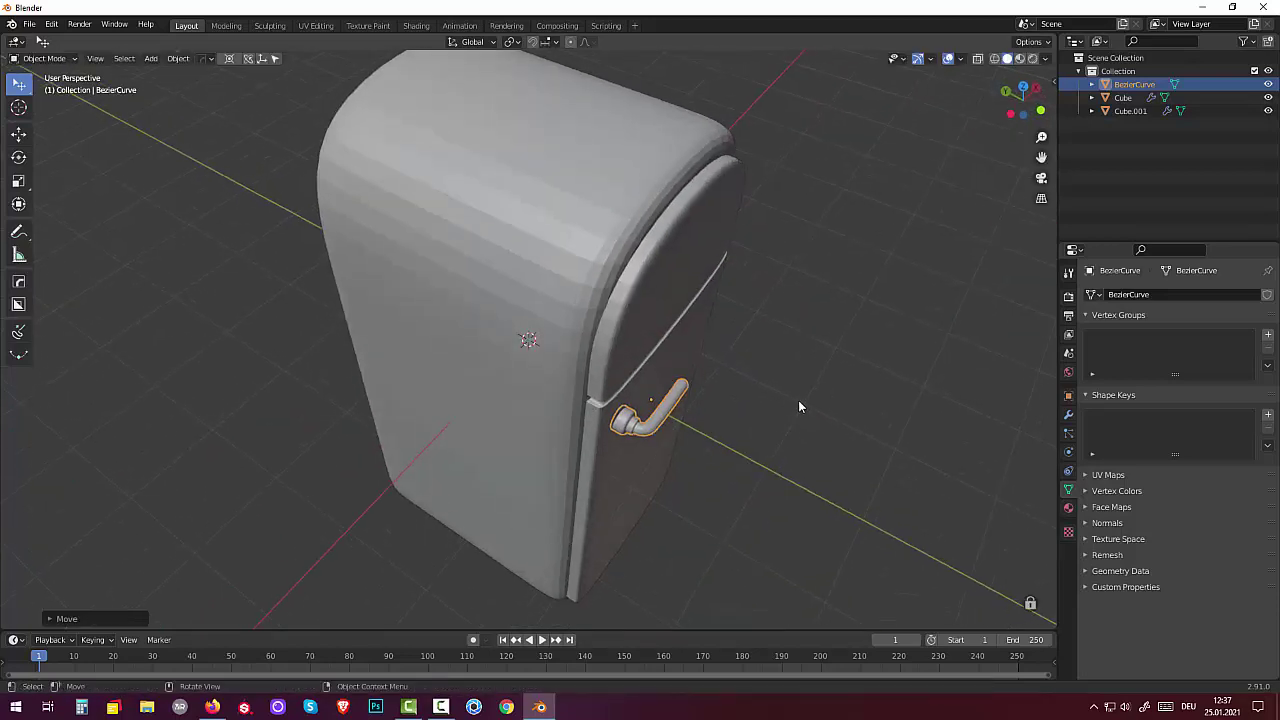
key("s")
left_click(767, 407)
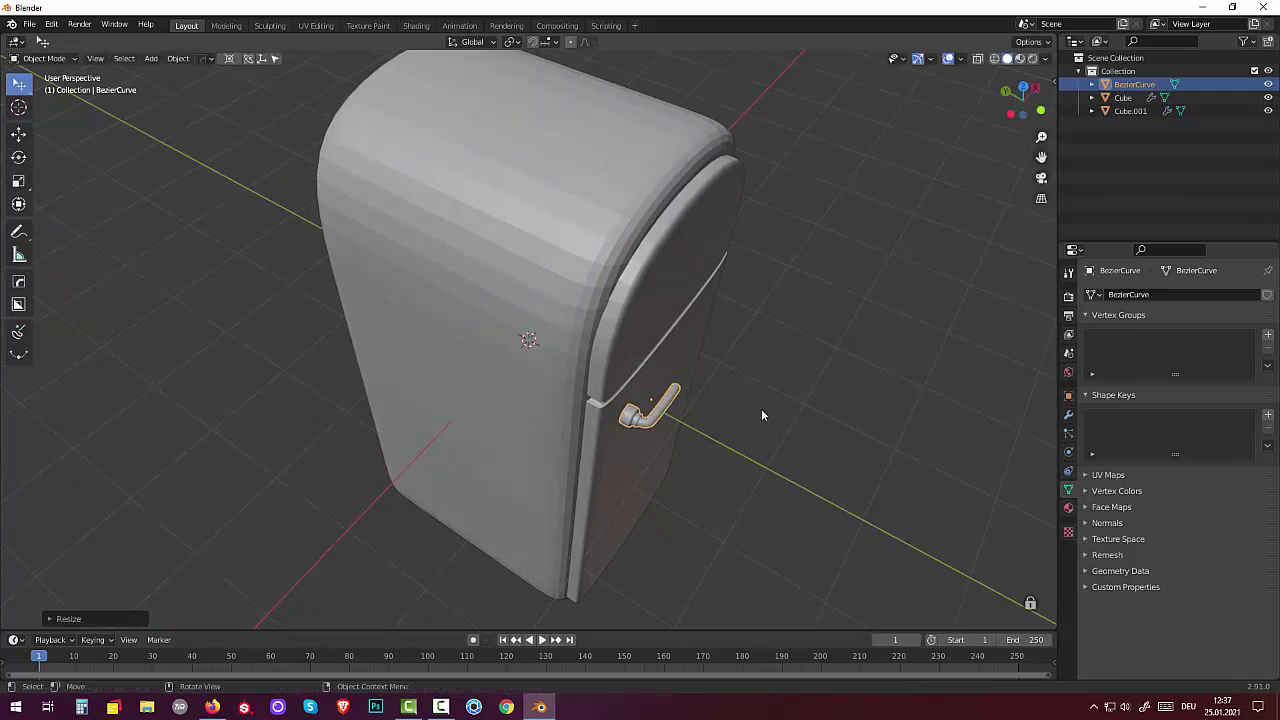
mouse_move(761, 408)
middle_mouse_down()
mouse_move(650, 356)
mouse_move(666, 339)
middle_mouse_up()
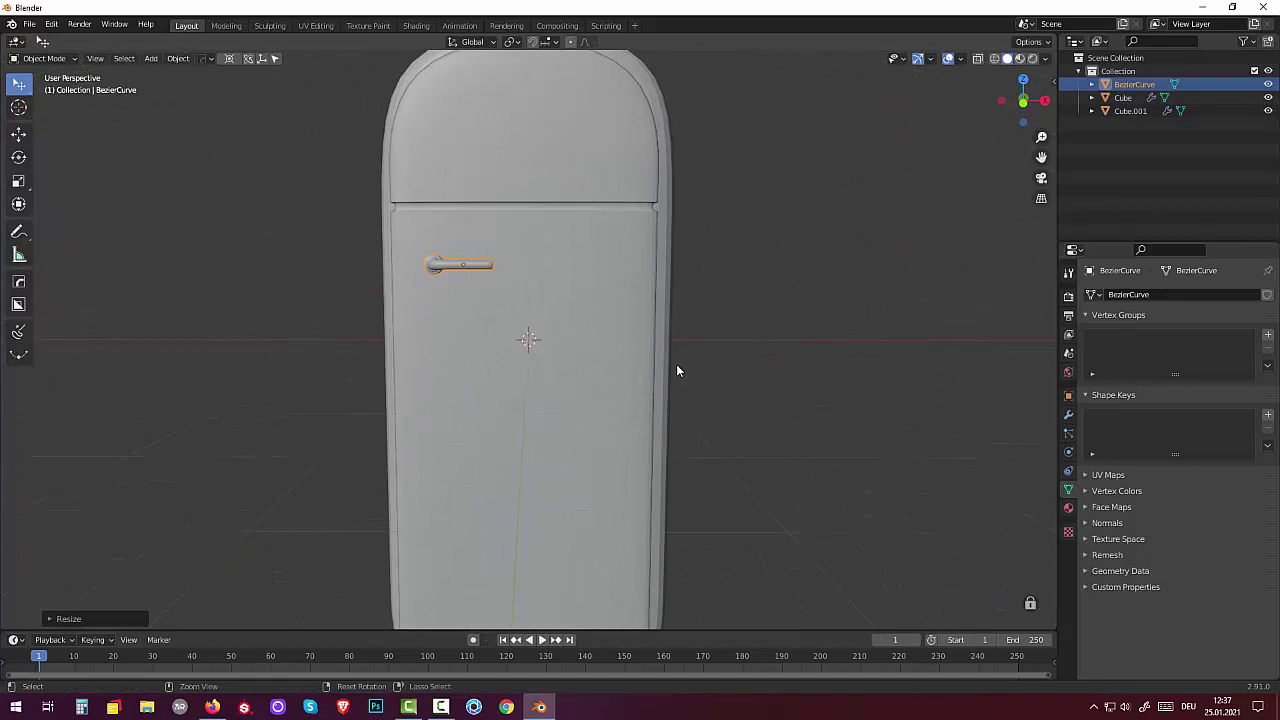
key("ctrl+z")
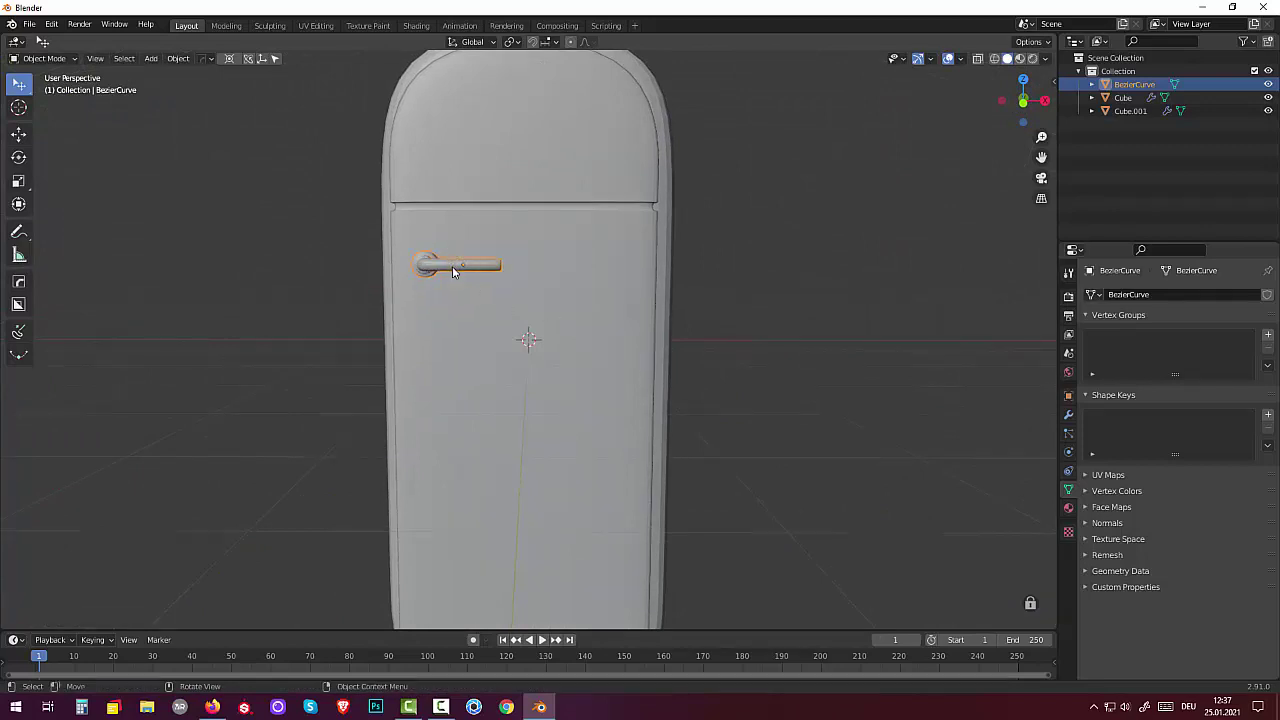
Duplicate the handle as BezierCurve.001 and move it up onto the freezer door.
key("shift")
key("shift+d")
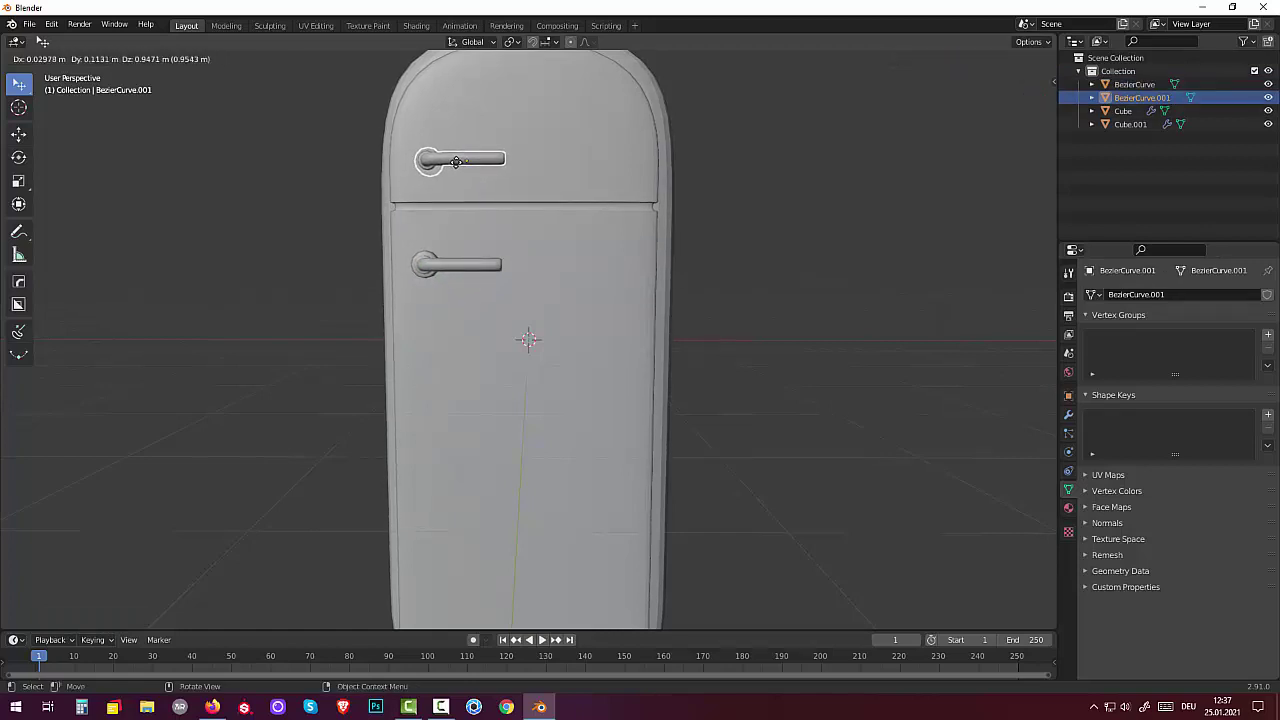
key("z")
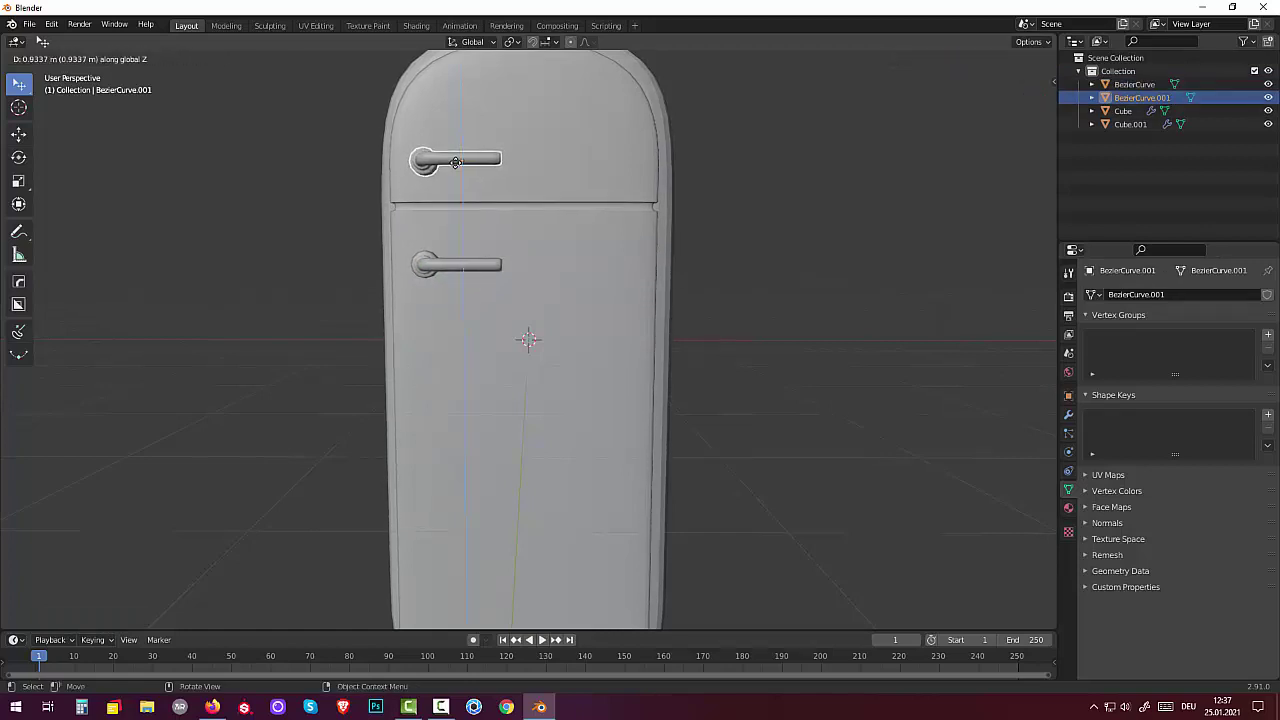
left_click(456, 162)
left_click(894, 446)
scroll(867, 445, "down", 3)
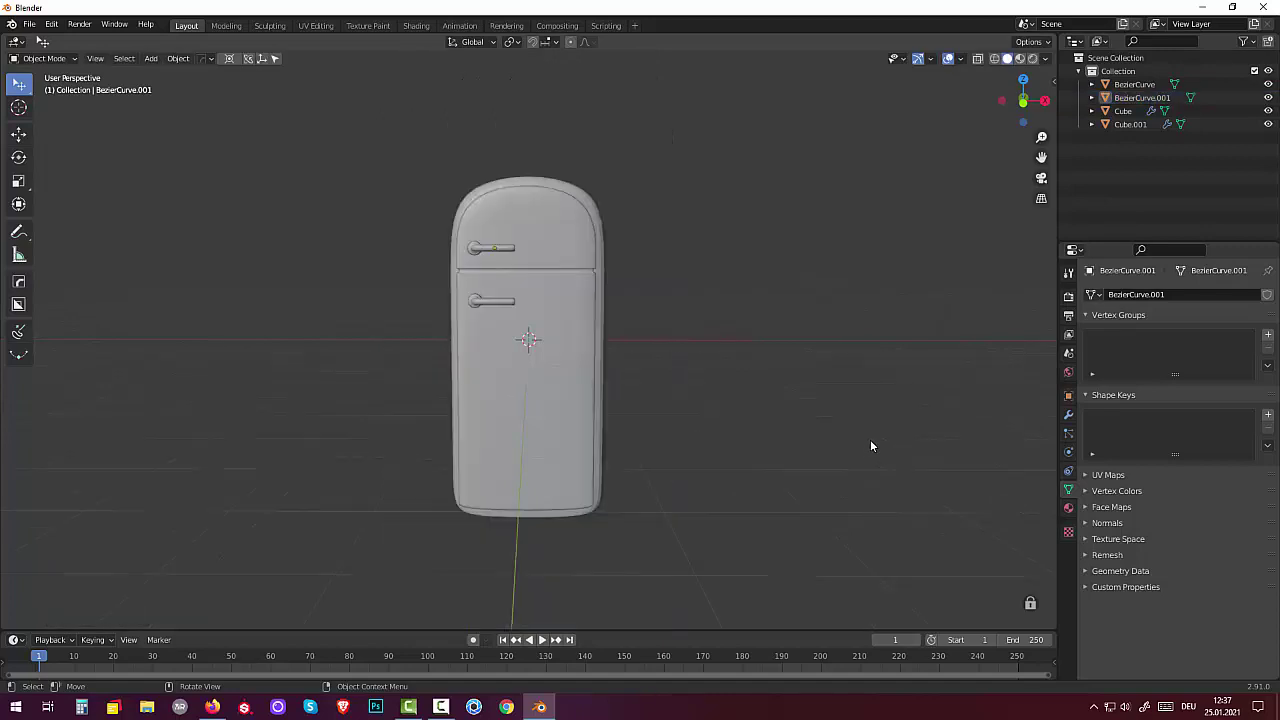
middle_click_drag(870, 446, 864, 393)
Select the fridge body Cube and orbit to a front view.
left_click(504, 489)
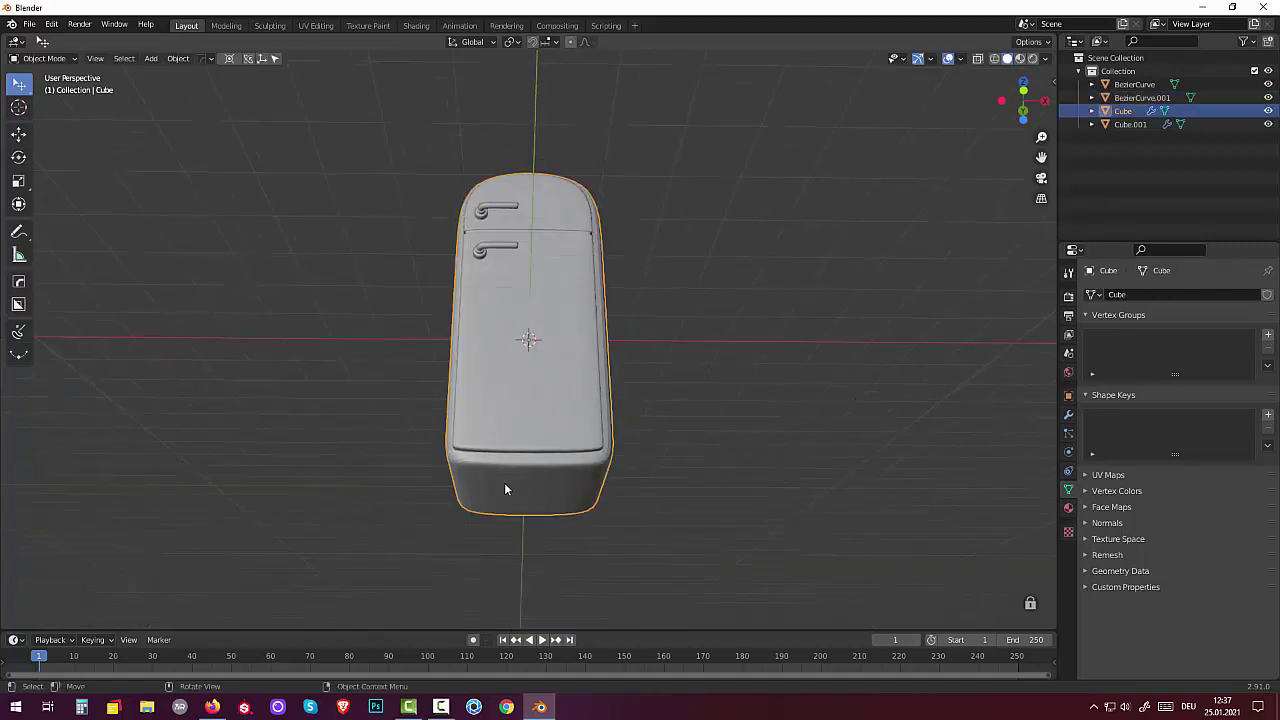
key("g")
left_click(501, 503)
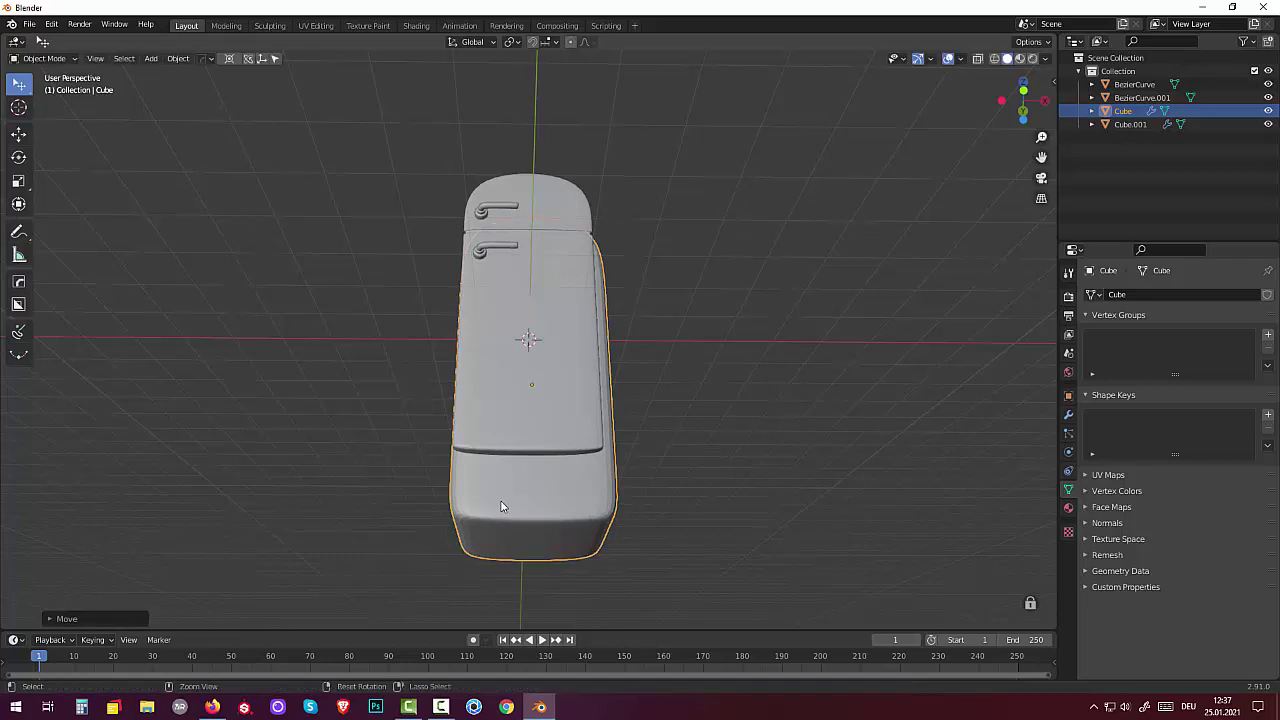
middle_click_drag(501, 507, 440, 499)
left_click(445, 530)
left_click(514, 480)
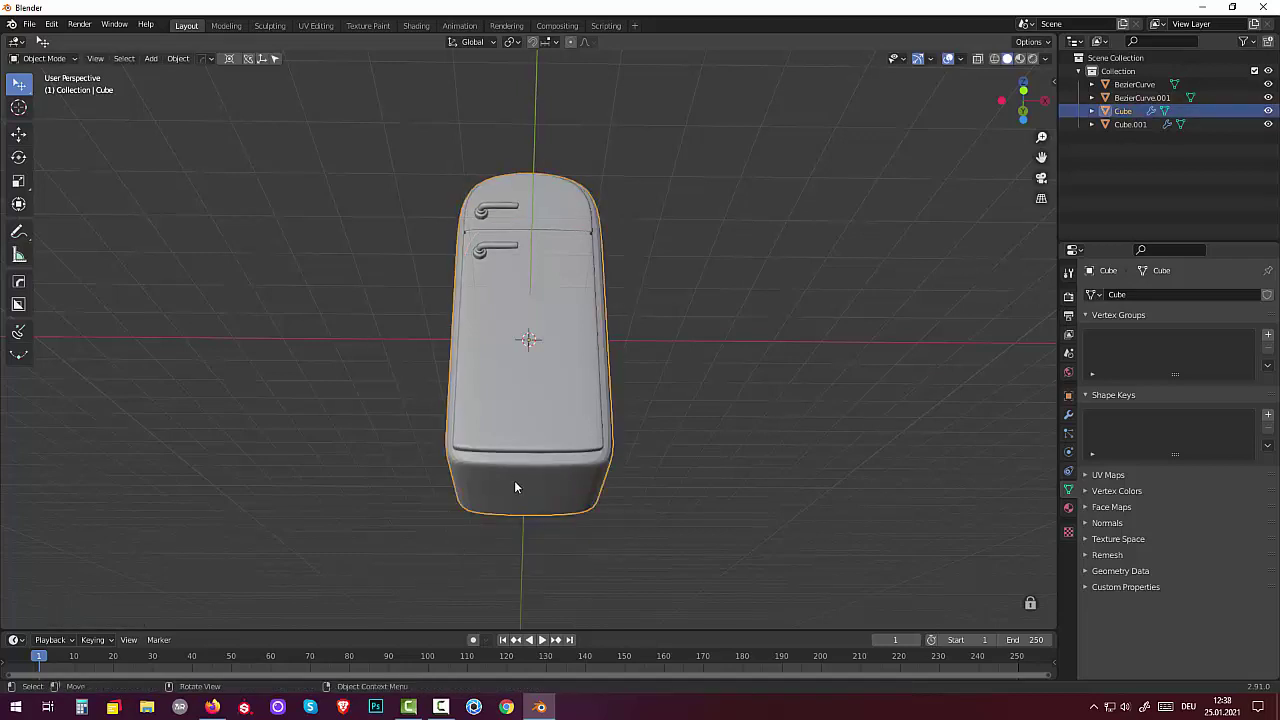
mouse_move(514, 480)
middle_mouse_down()
mouse_move(699, 567)
mouse_move(697, 585)
middle_mouse_up()
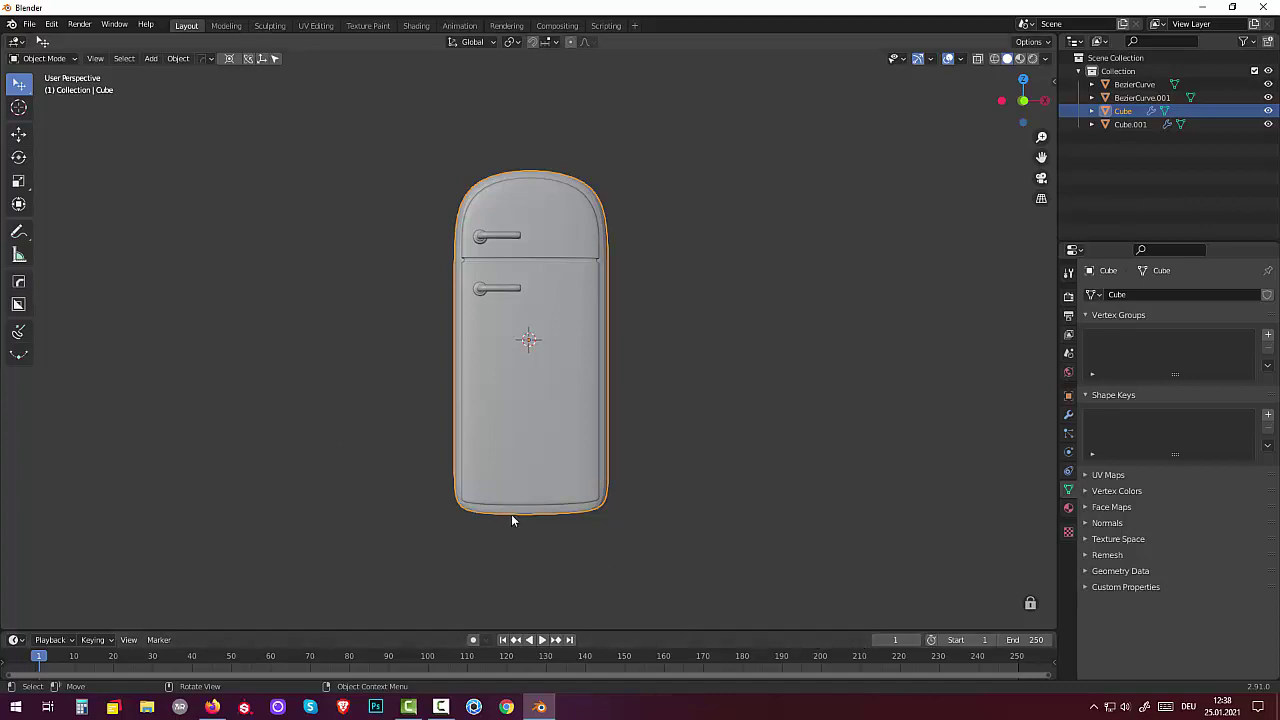
In Edit Mode, edge-slide the body's bottom edge to refine the base.
key("Tab")
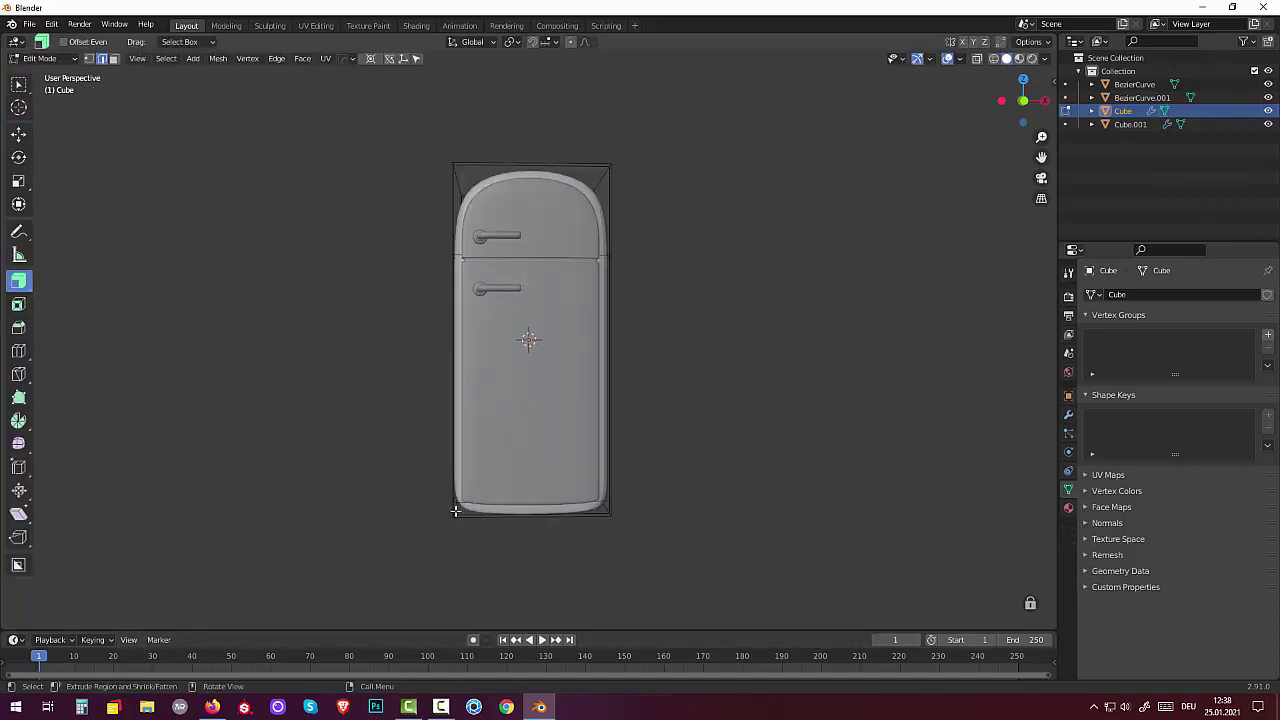
left_click(455, 508)
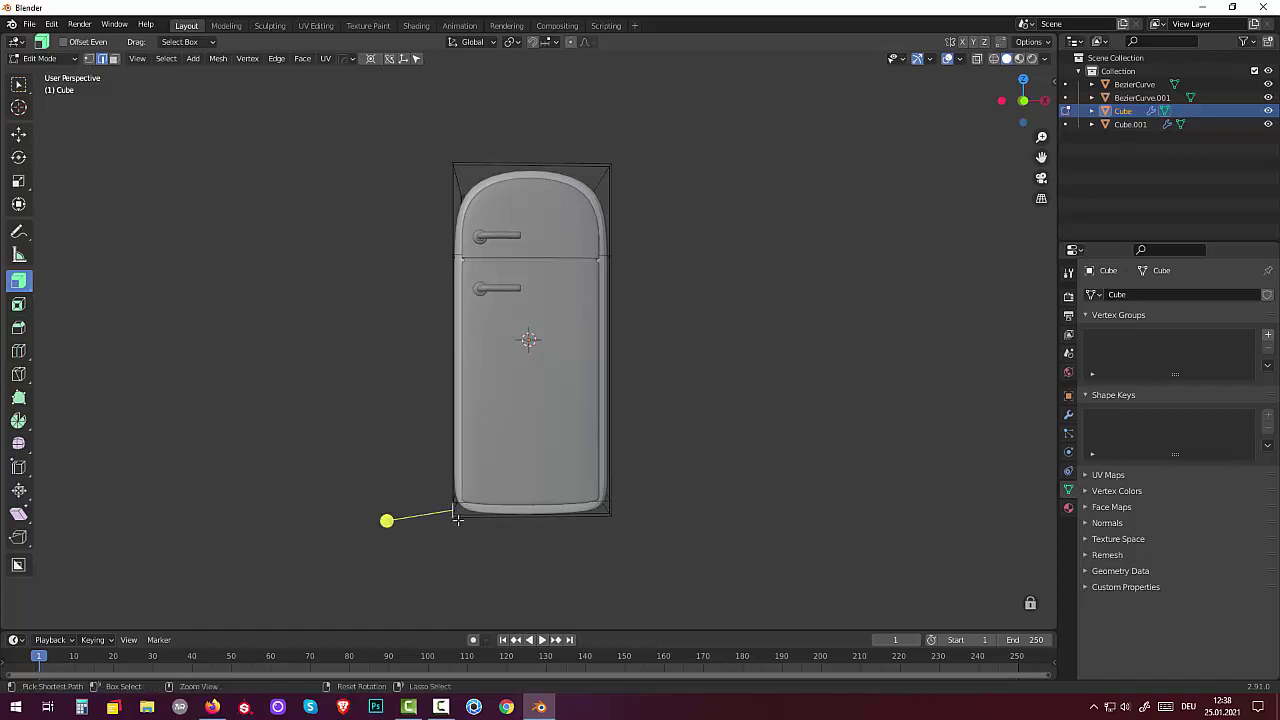
key("ctrl+r")
key("Escape")
key("g")
key("g")
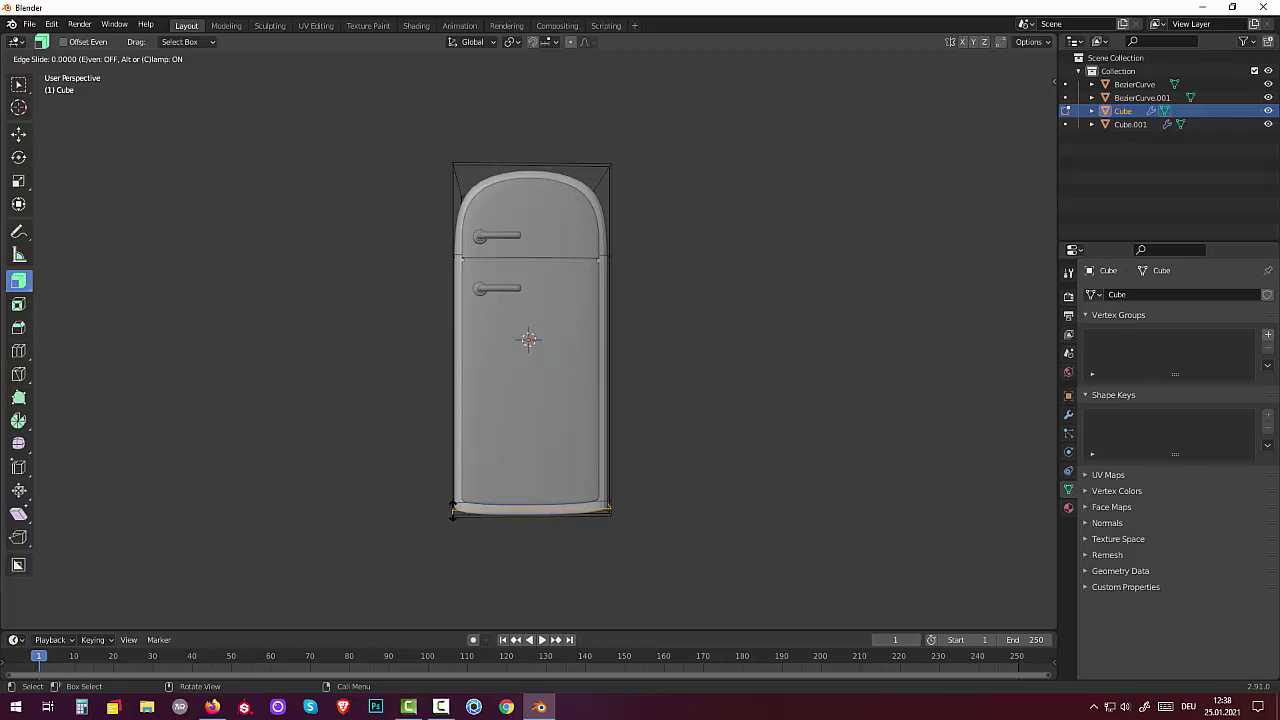
left_click(453, 512)
mouse_move(589, 586)
middle_mouse_down()
mouse_move(569, 597)
mouse_move(531, 70)
mouse_move(306, 600)
mouse_move(603, 597)
middle_mouse_up()
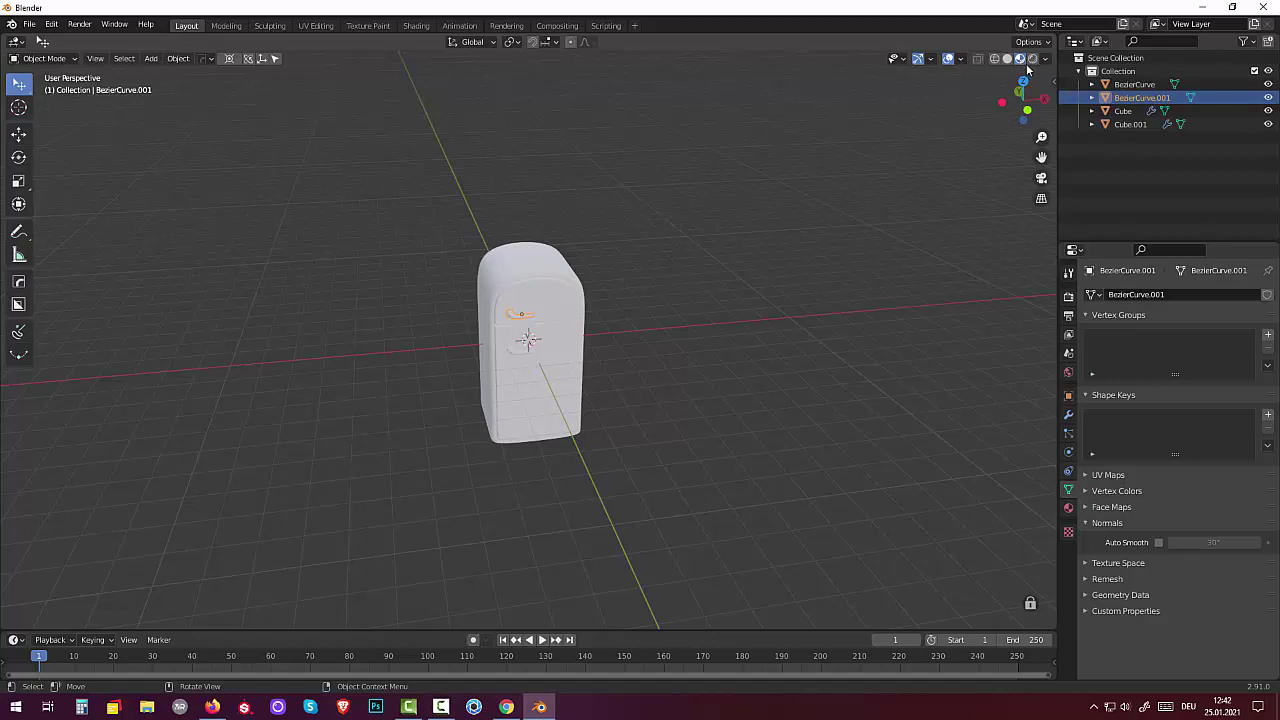
Toggle Scene World viewport lighting on and back off, then show Render Properties.
left_click(1046, 59)
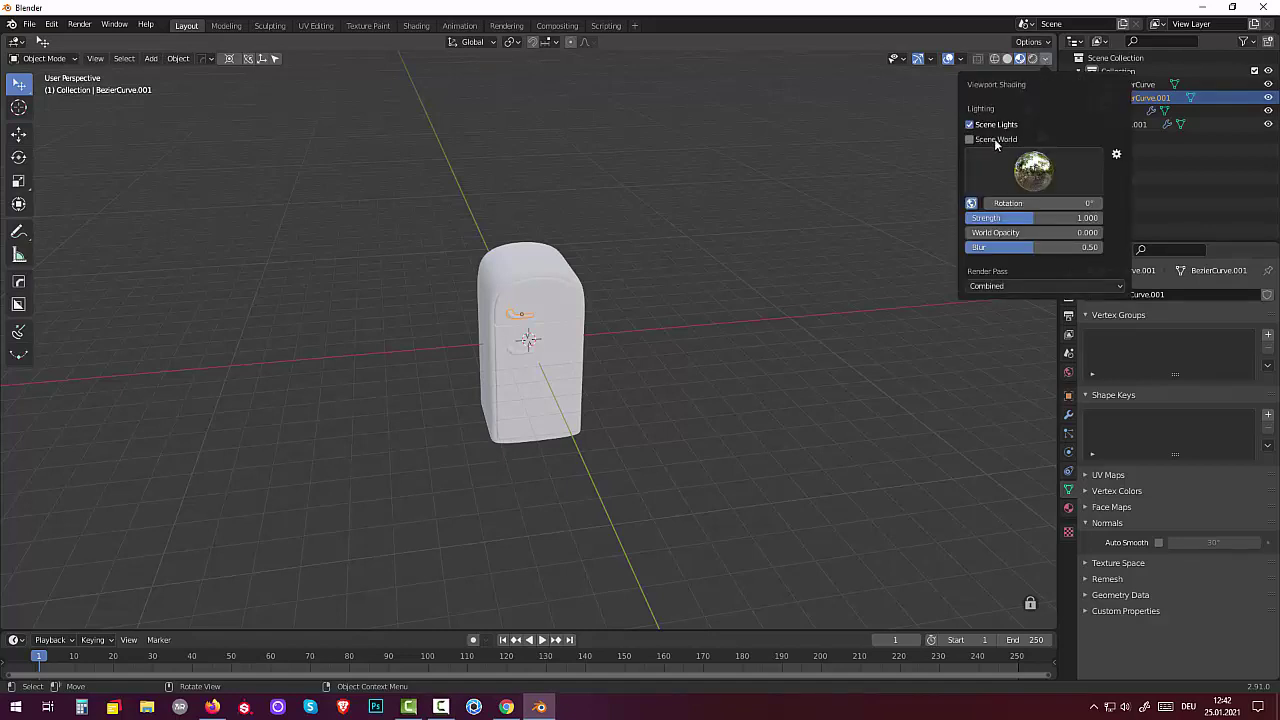
left_click(972, 139)
left_click(972, 139)
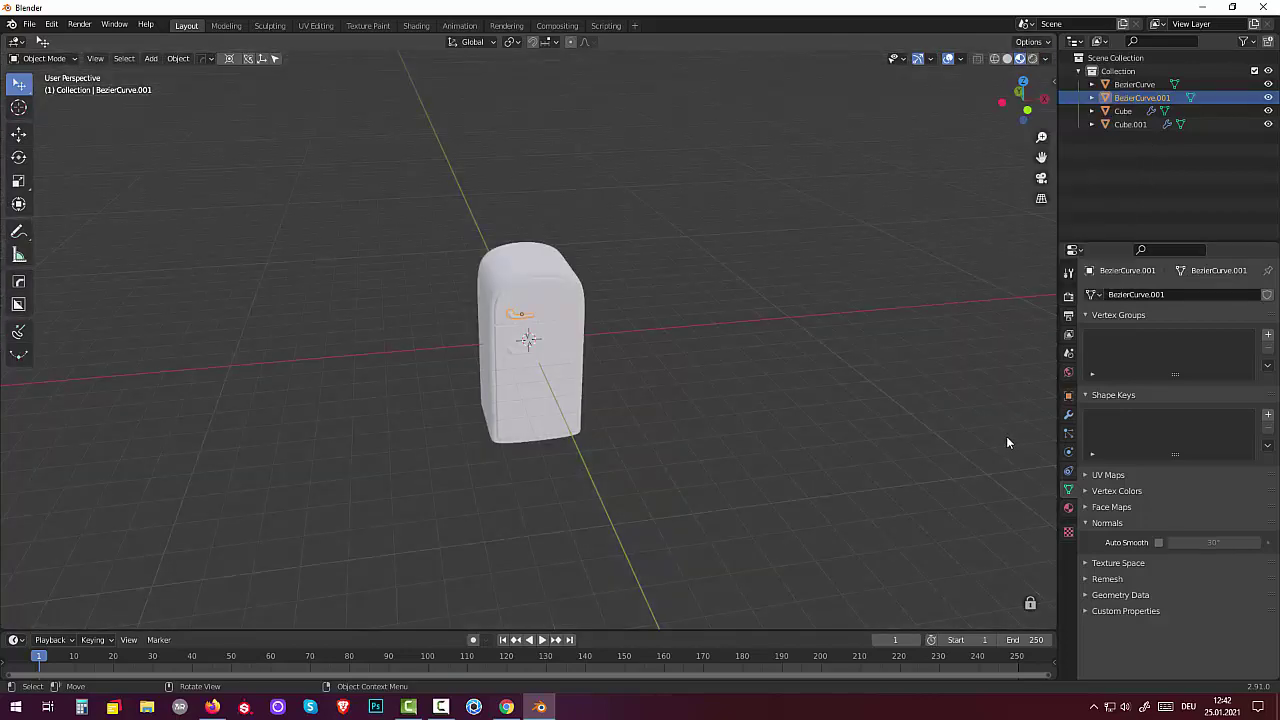
left_click(1069, 298)
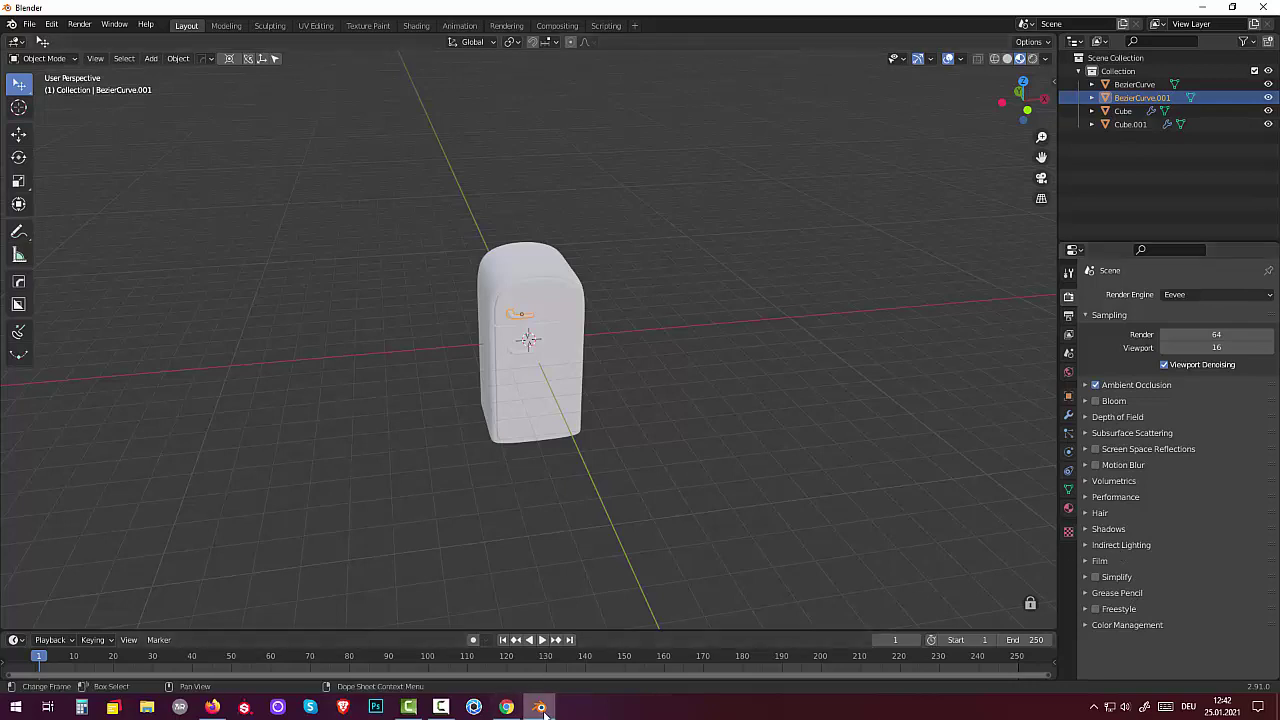
Enable Screen Space Reflections with Refraction on and Max Roughness 0.264.
left_click(440, 707)
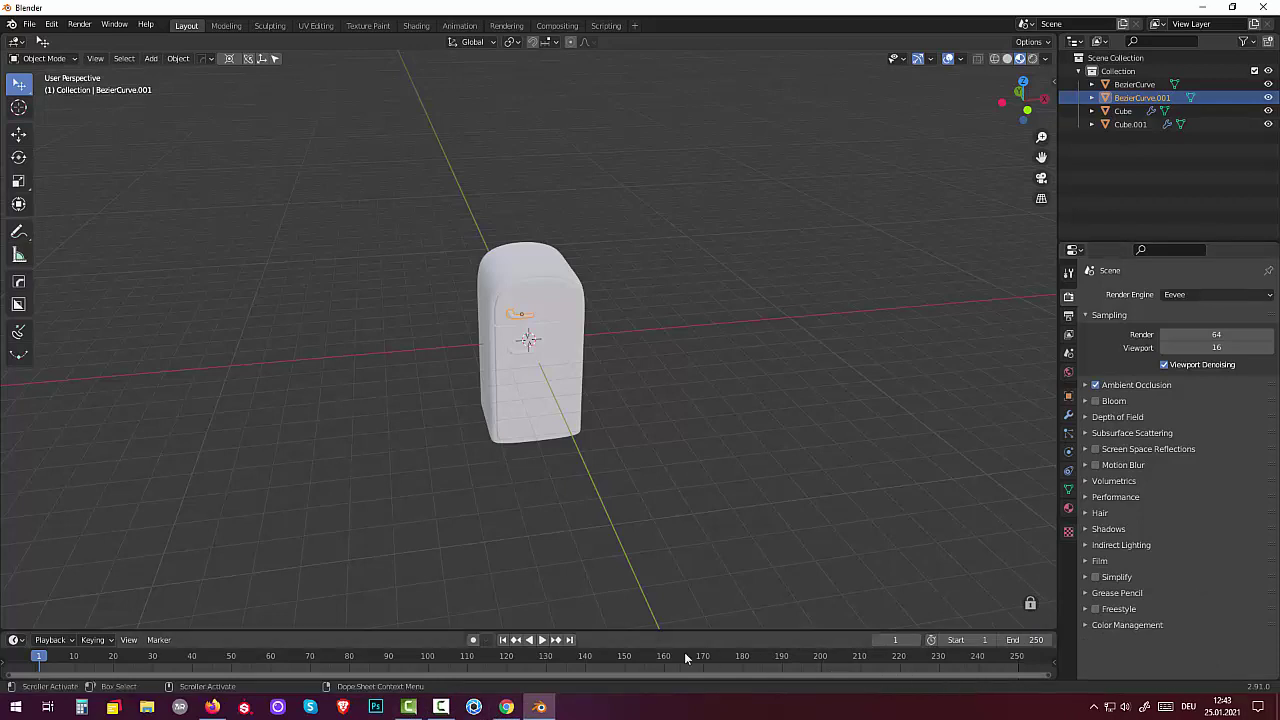
left_click(443, 709)
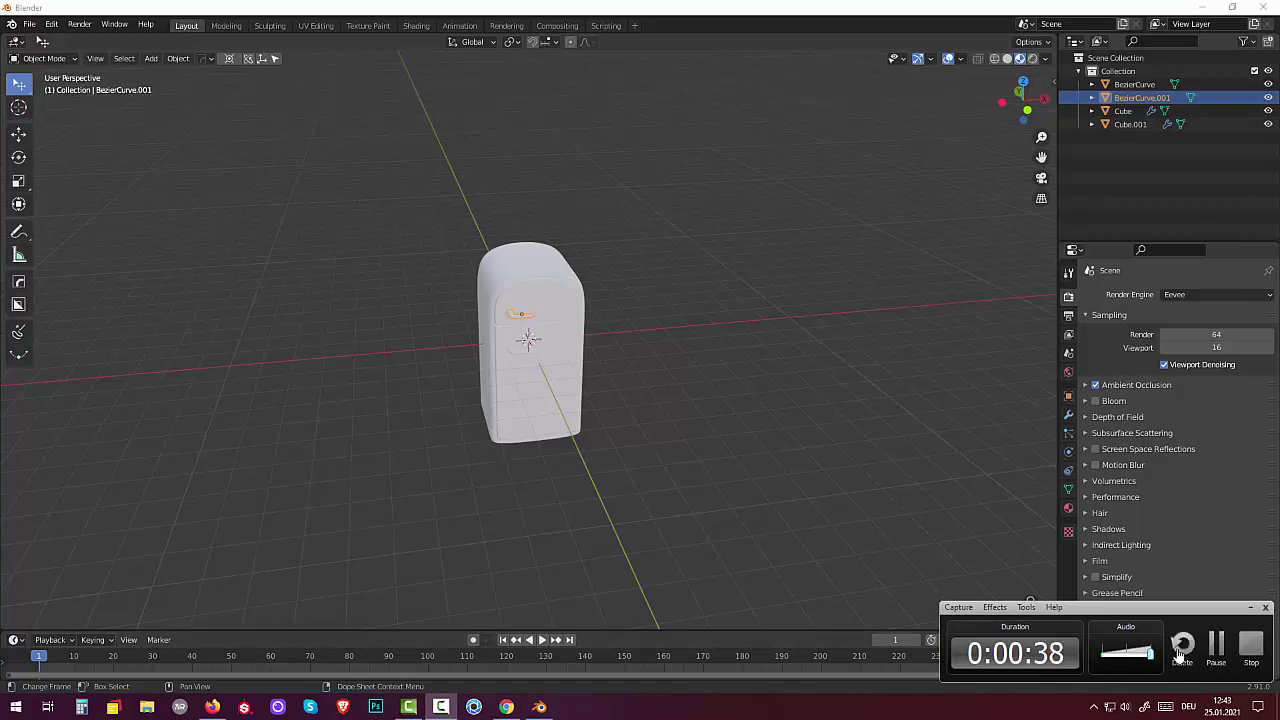
left_click(1210, 648)
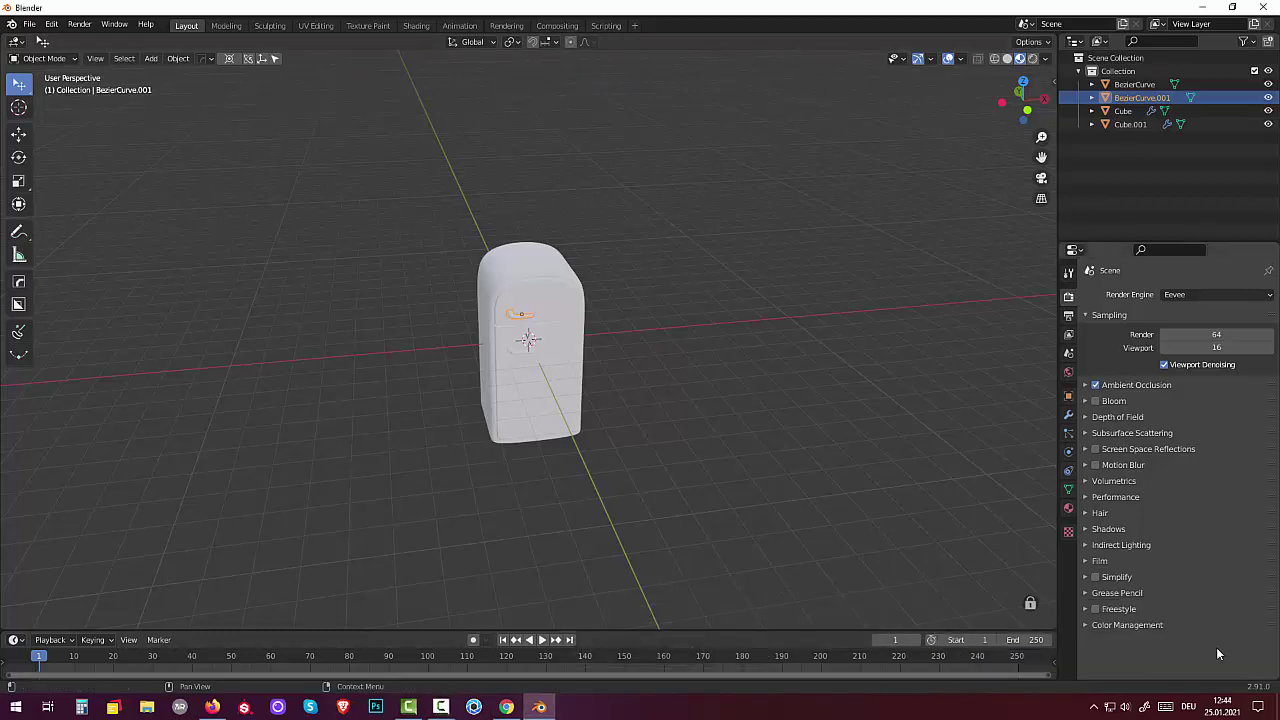
left_click(1087, 450)
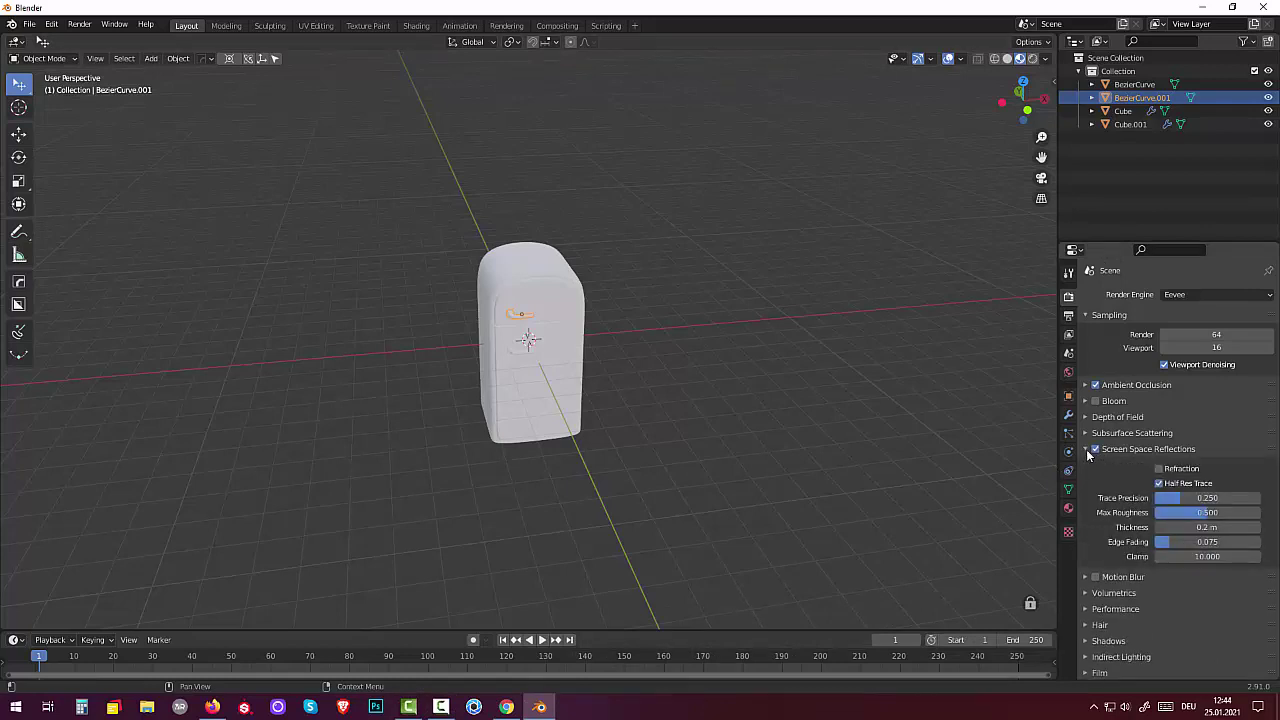
left_click(1160, 468)
left_click_drag(1208, 514, 1140, 514)
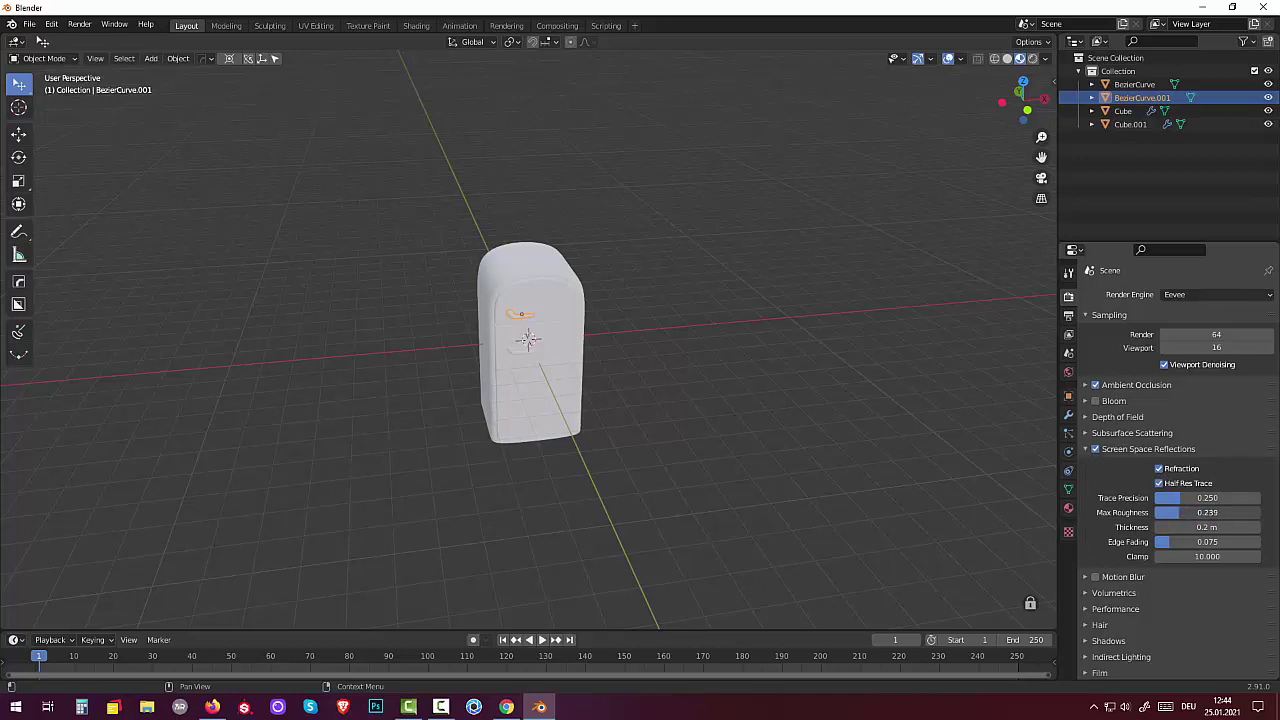
left_click_drag(1180, 512, 1184, 512)
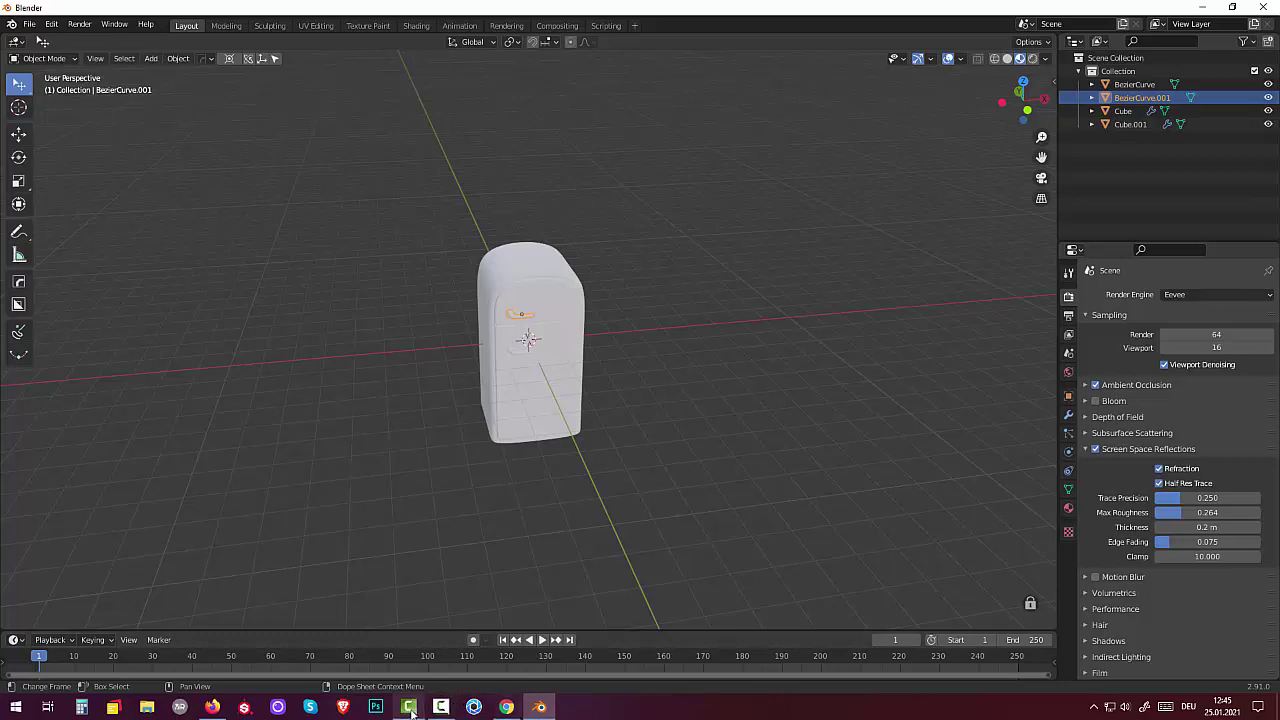
mouse_move(409, 707)
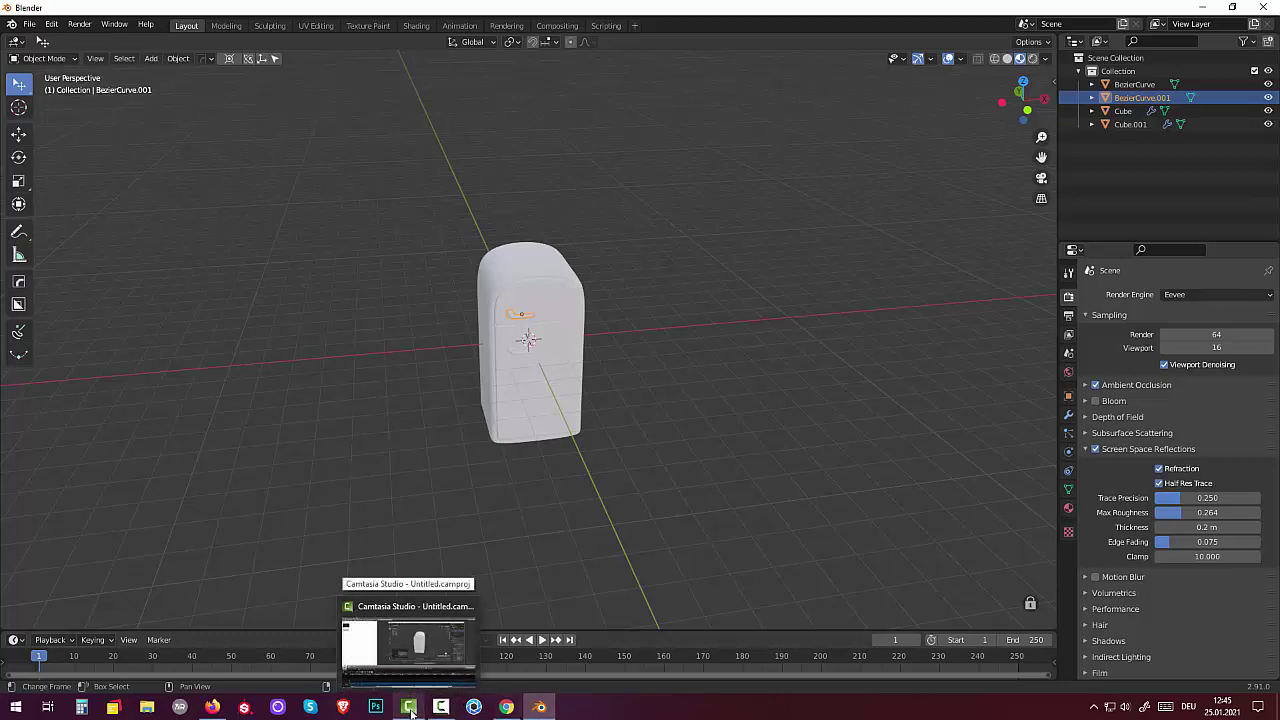
Create Material.001 for the upper handle with Metallic 1.000 and Roughness 0.301.
left_click(441, 707)
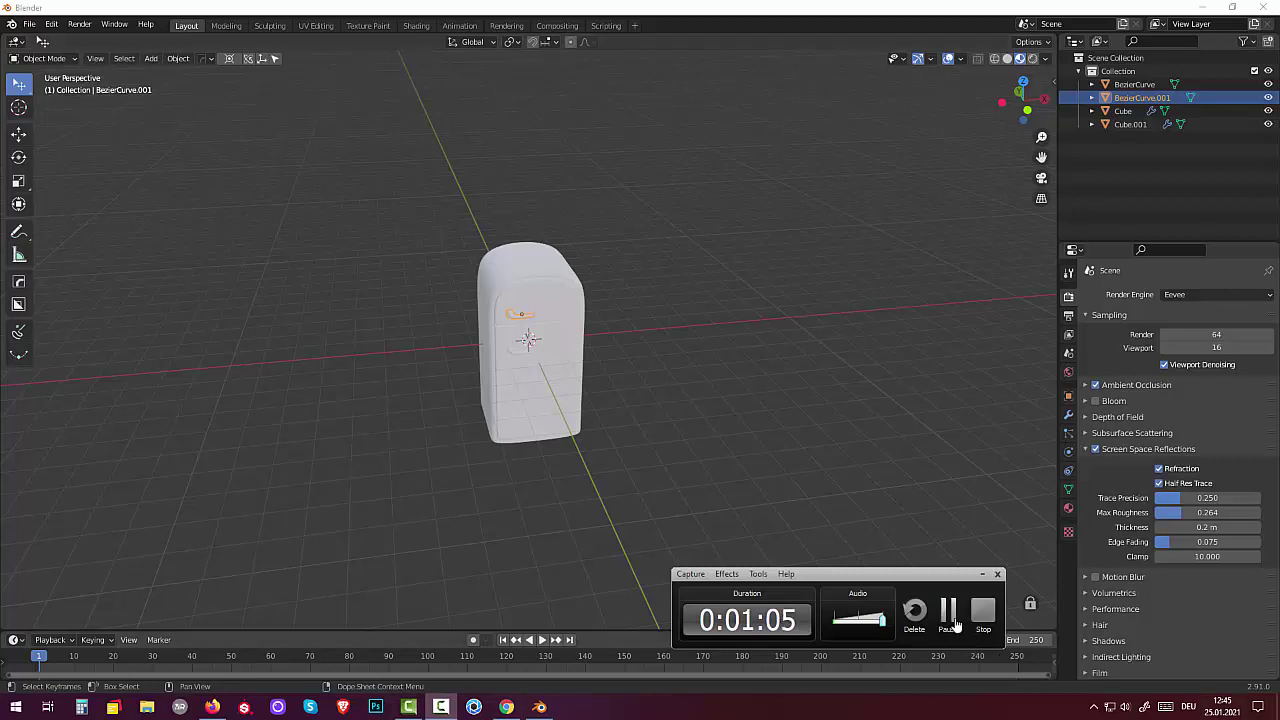
left_click(948, 615)
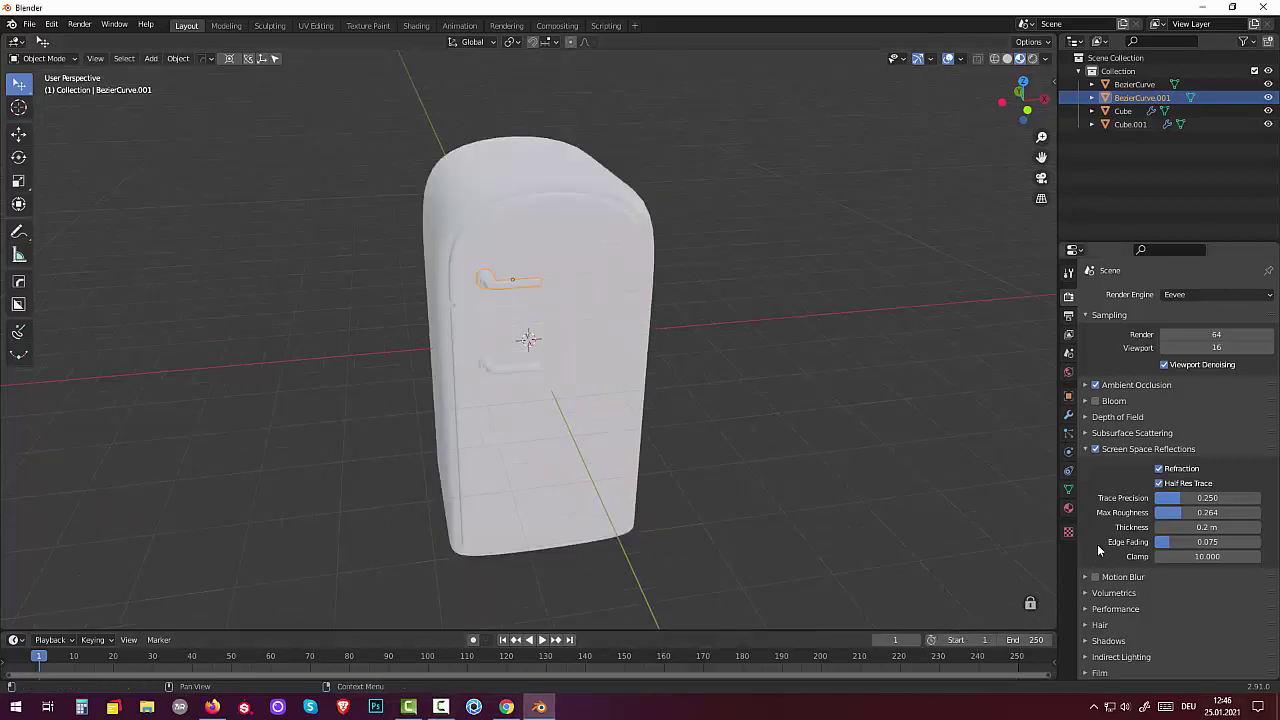
left_click(1068, 508)
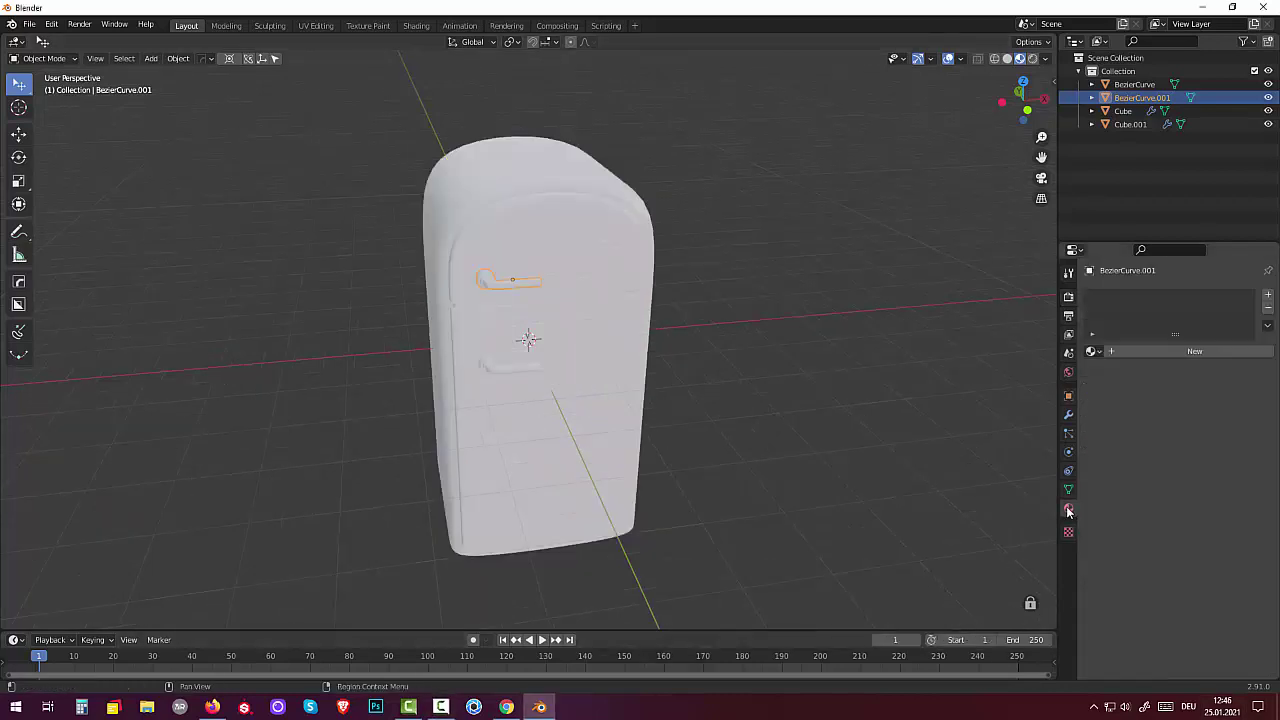
left_click(1180, 351)
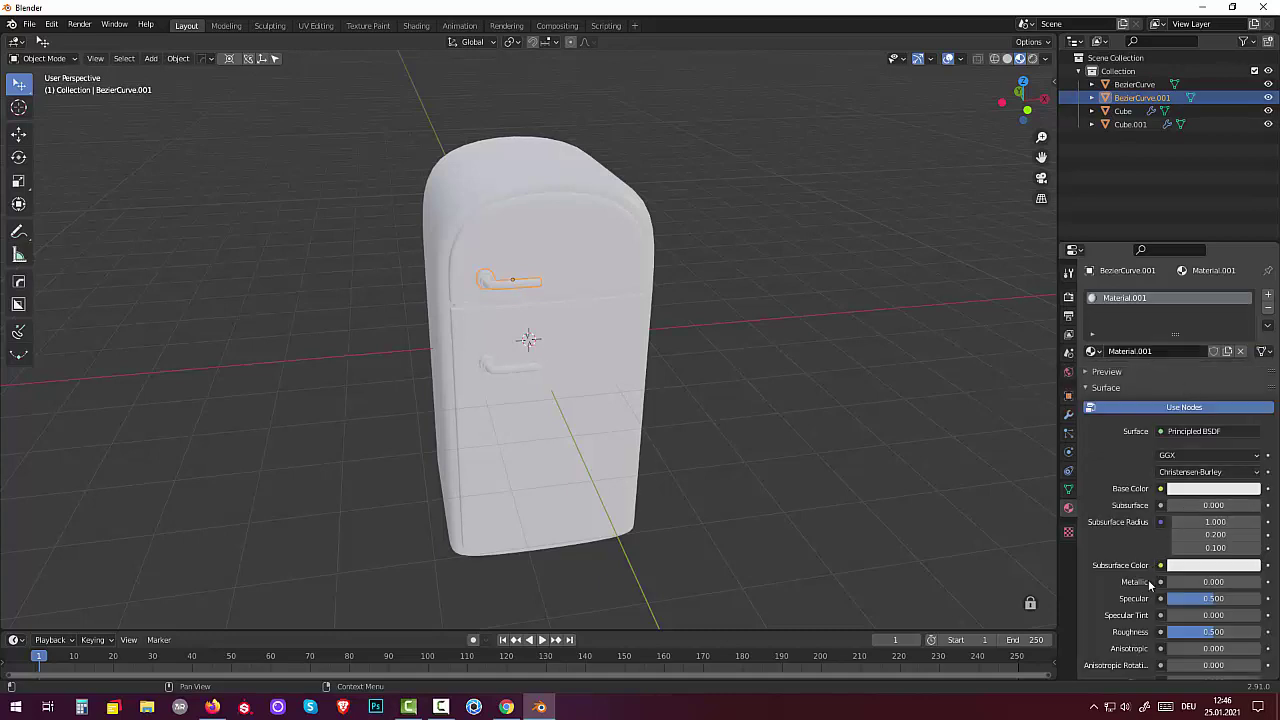
left_click_drag(1175, 582, 1245, 582)
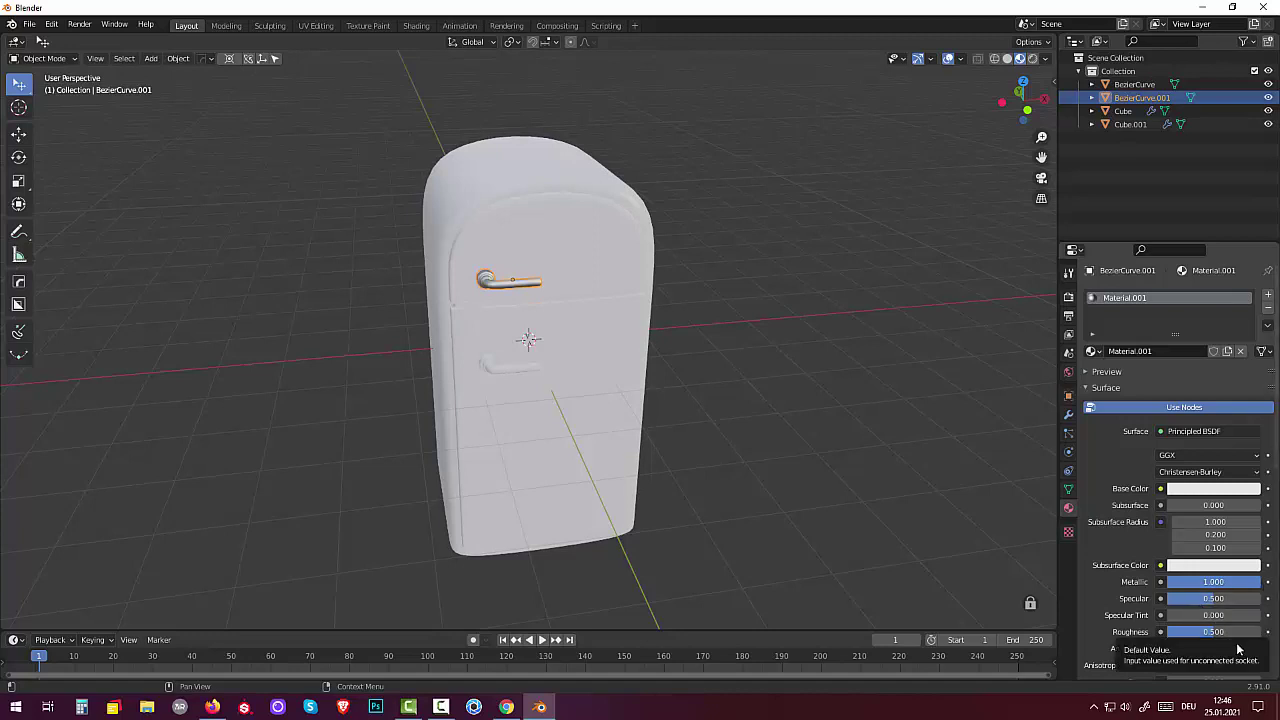
mouse_move(1238, 632)
left_mouse_down()
mouse_move(1190, 632)
mouse_move(1202, 632)
left_mouse_up()
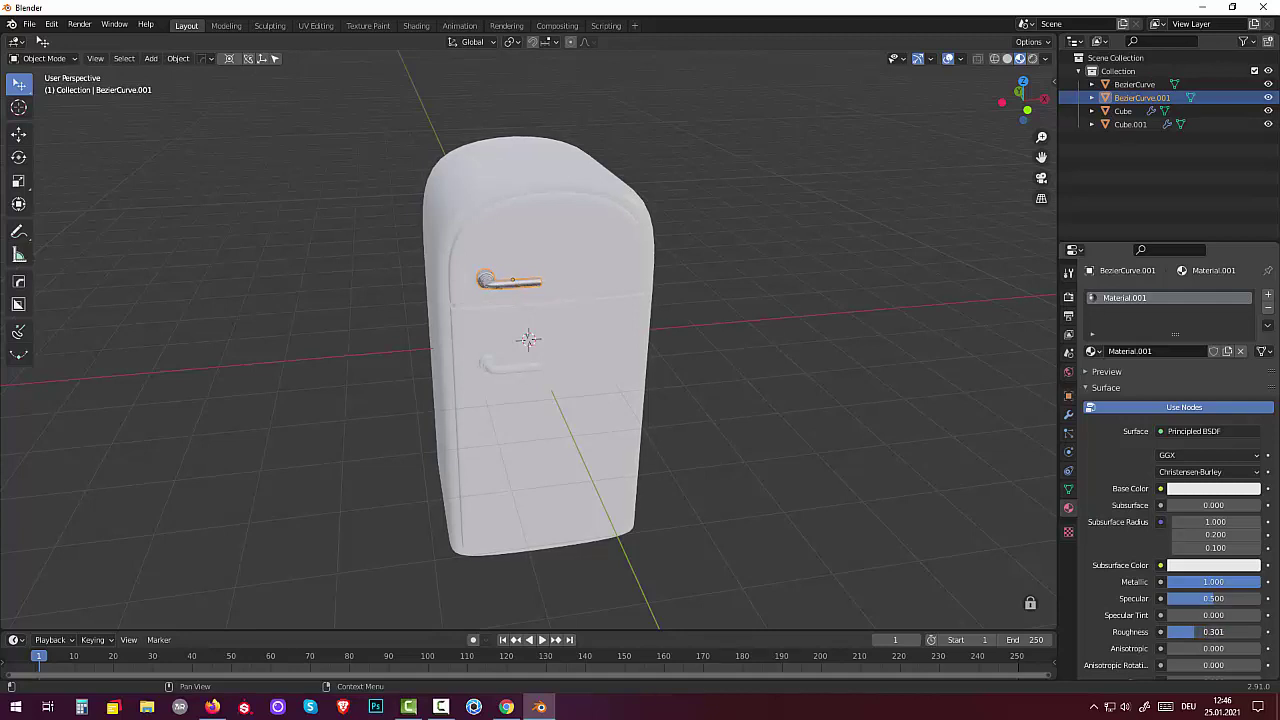
Apply Shade Smooth to the upper door handle.
right_click(497, 290)
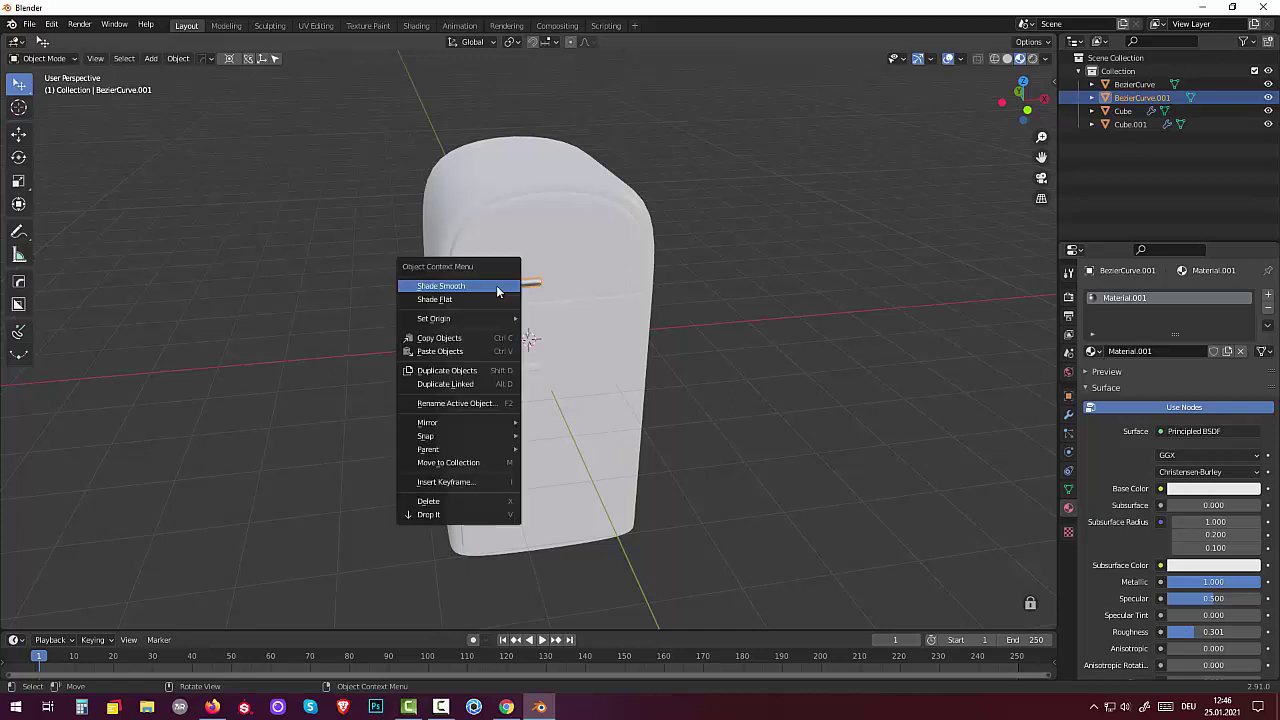
left_click(515, 288)
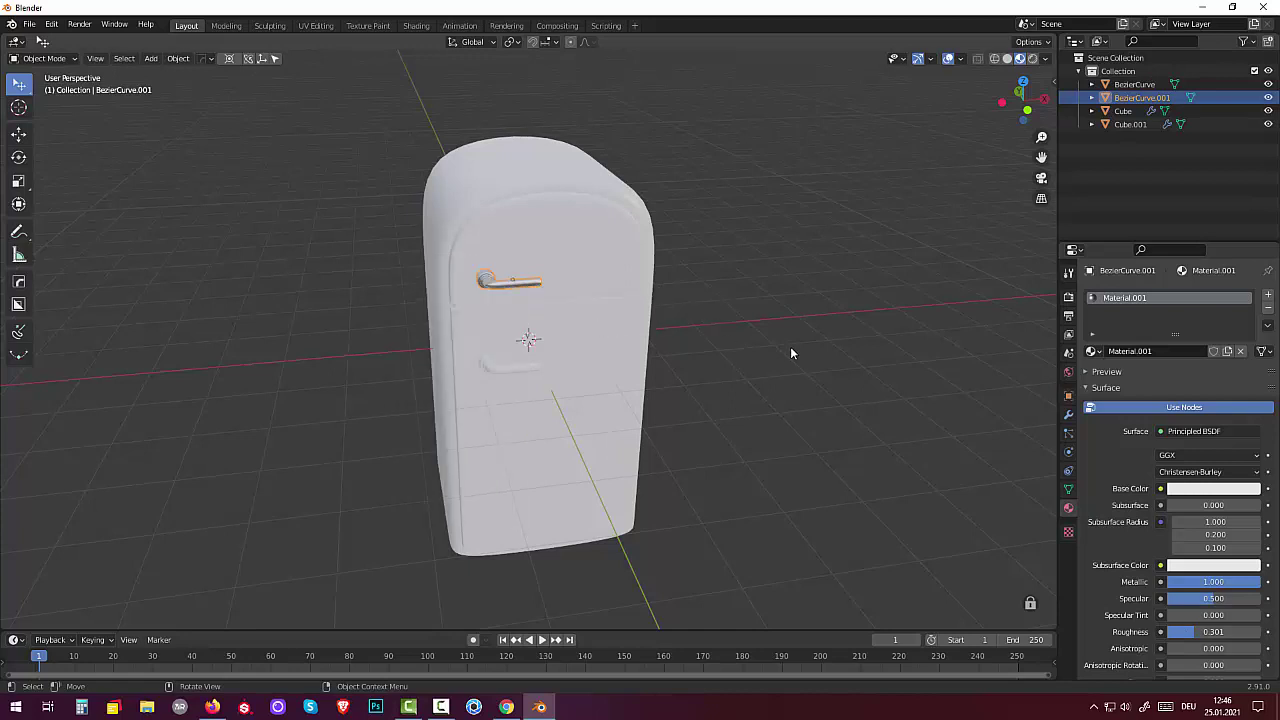
left_click(790, 346)
mouse_move(782, 351)
middle_mouse_down()
mouse_move(774, 363)
mouse_move(797, 404)
middle_mouse_up()
scroll(783, 386, "up", 1)
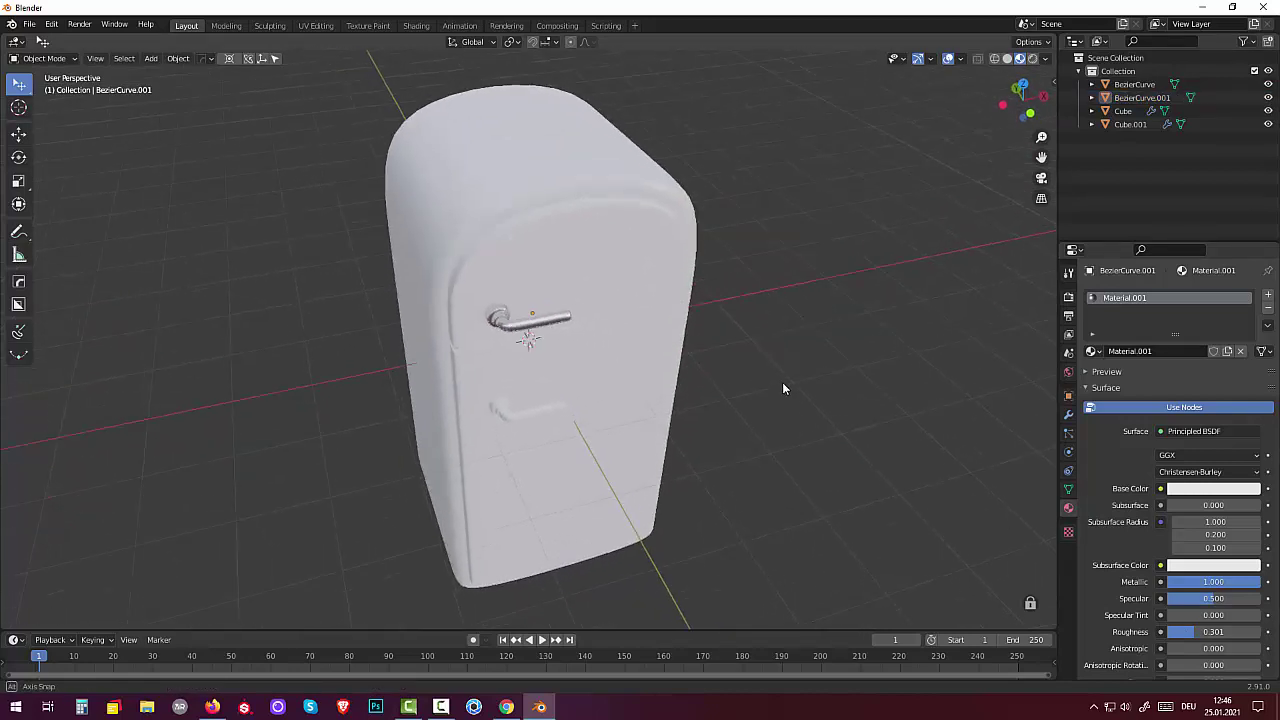
scroll(560, 380, "up", 2)
scroll(530, 360, "up", 3)
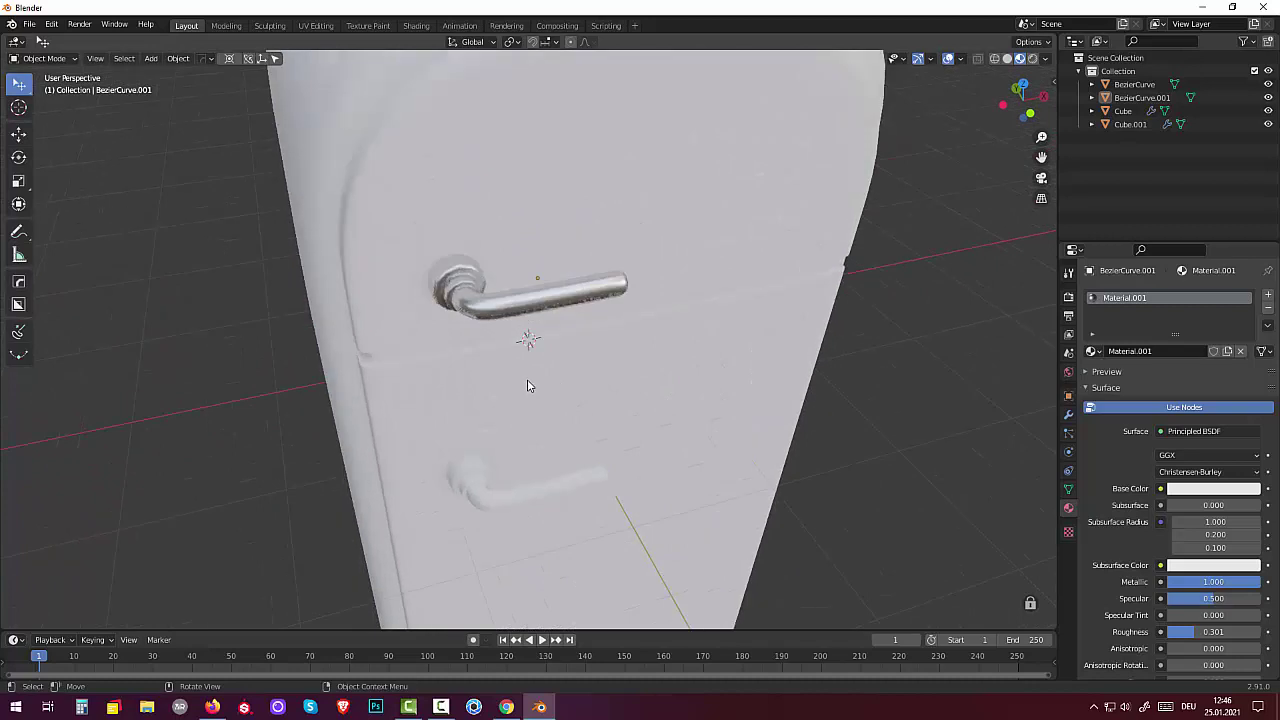
Set the lower handle's origin to its geometry and assign it Material.001.
left_click(520, 500)
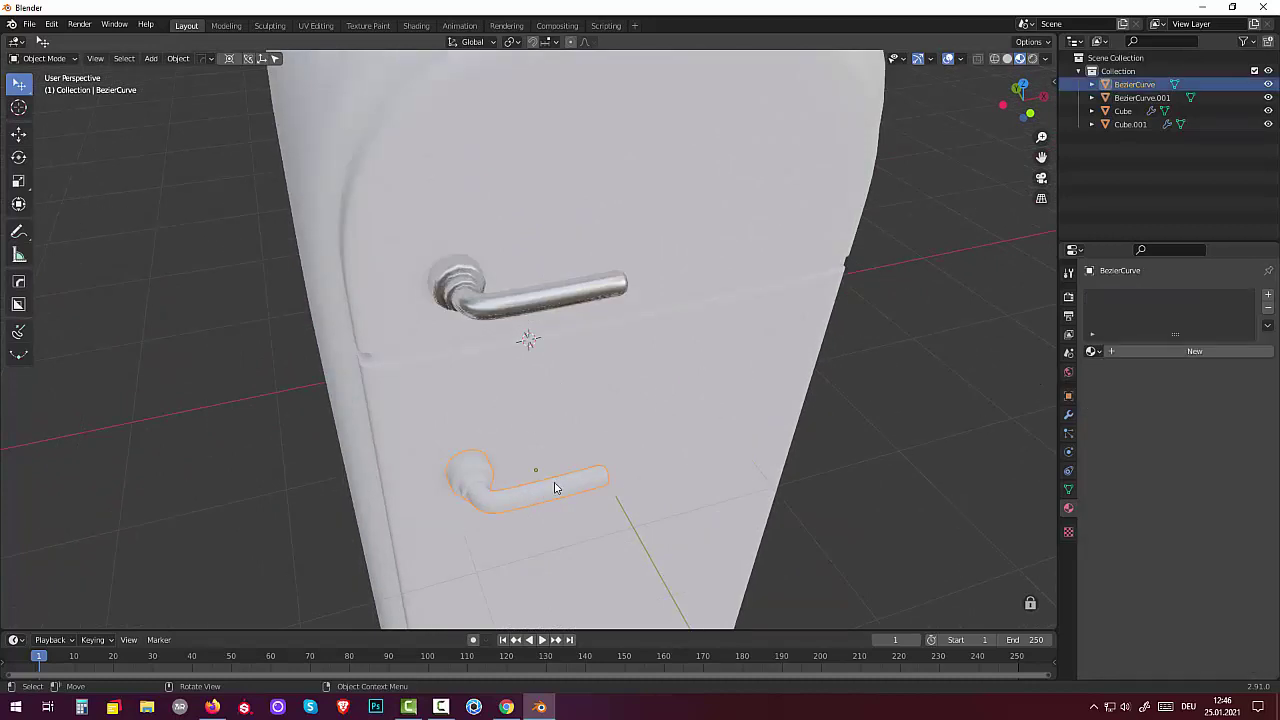
right_click(557, 486)
left_click(630, 494)
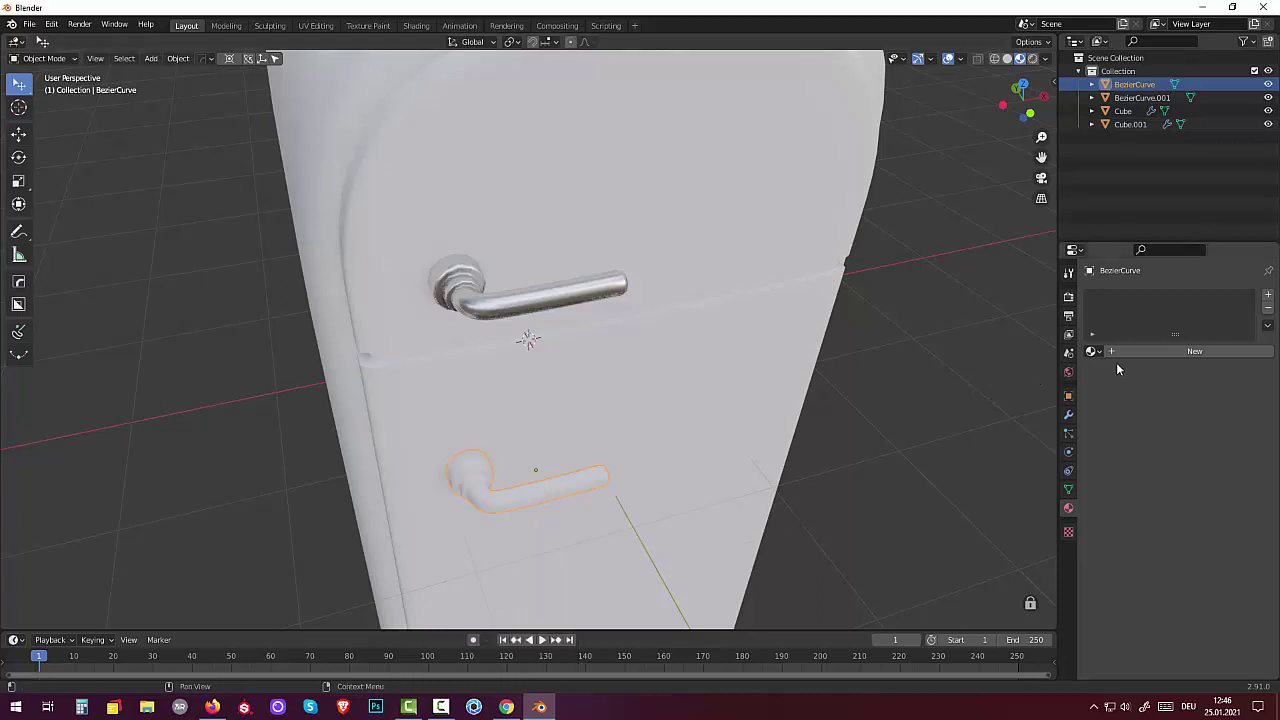
left_click(1093, 351)
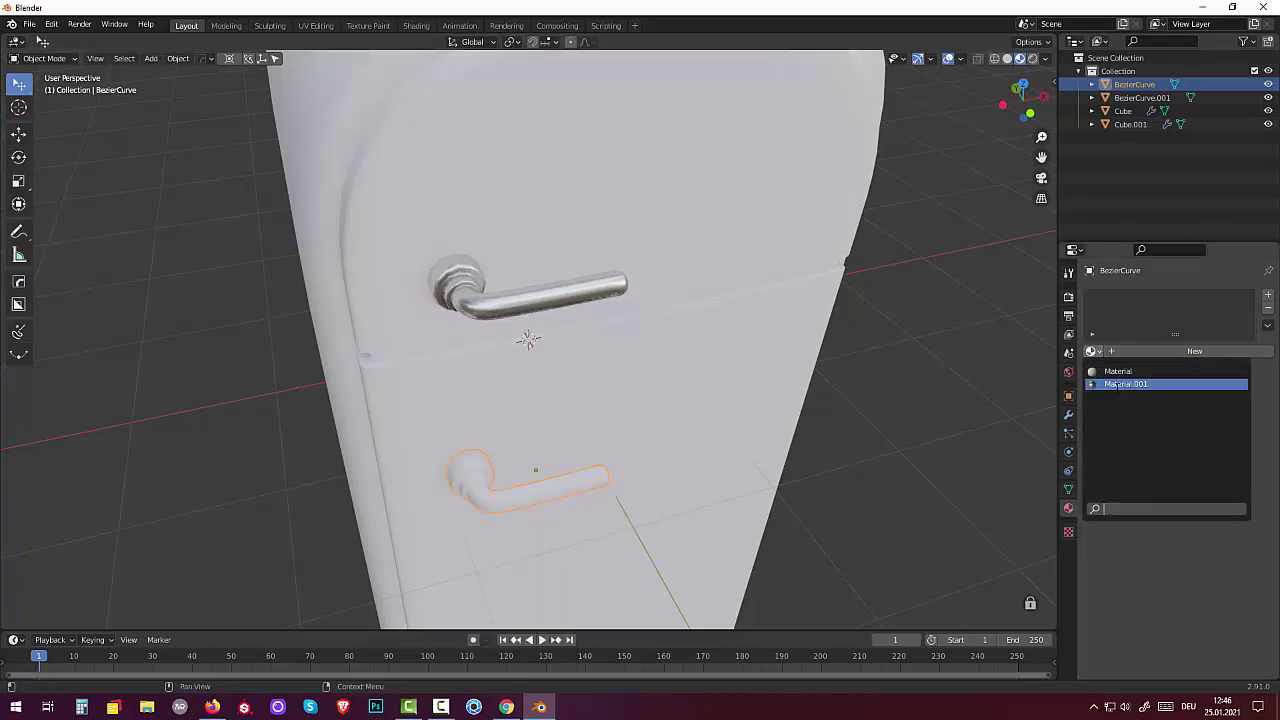
left_click(1117, 386)
scroll(859, 390, "down", 3)
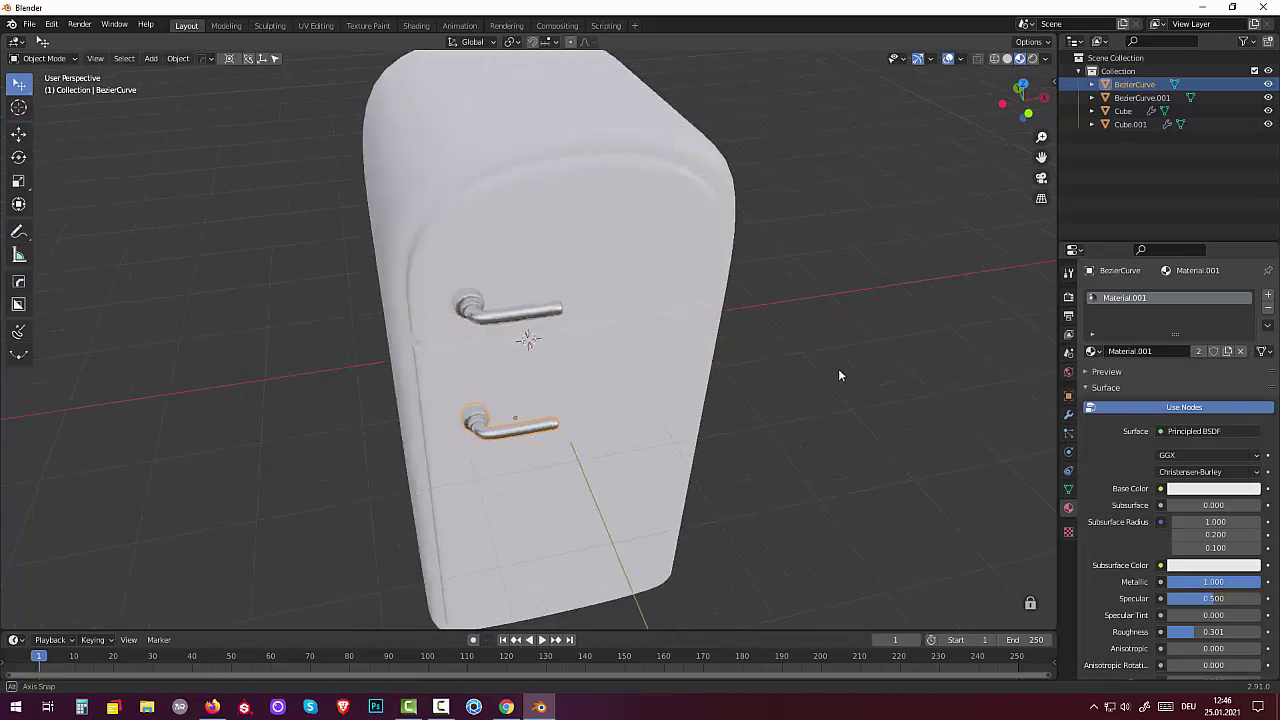
mouse_move(838, 375)
middle_mouse_down()
mouse_move(828, 342)
mouse_move(844, 368)
mouse_move(729, 337)
middle_mouse_up()
Select the fridge body to view its original Material, then pull back.
left_click(612, 168)
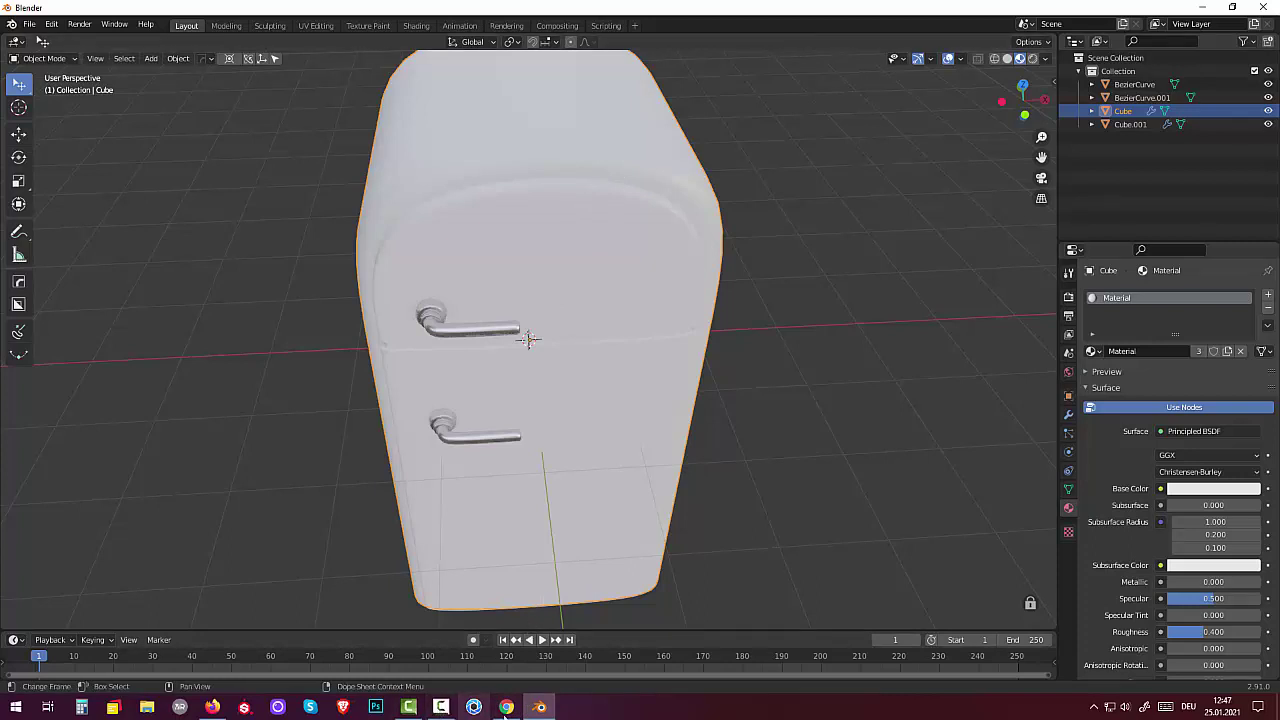
left_click(440, 707)
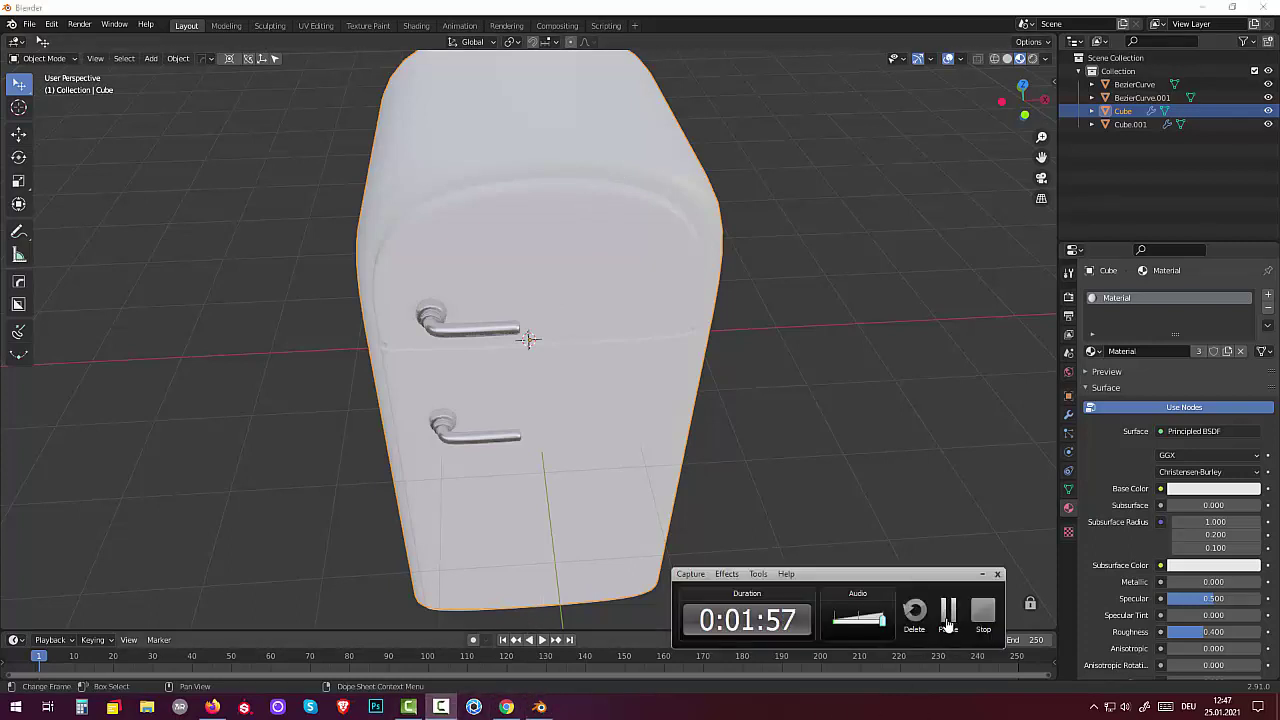
left_click(950, 618)
mouse_move(916, 576)
middle_mouse_down()
mouse_move(859, 388)
mouse_move(1035, 462)
middle_mouse_up()
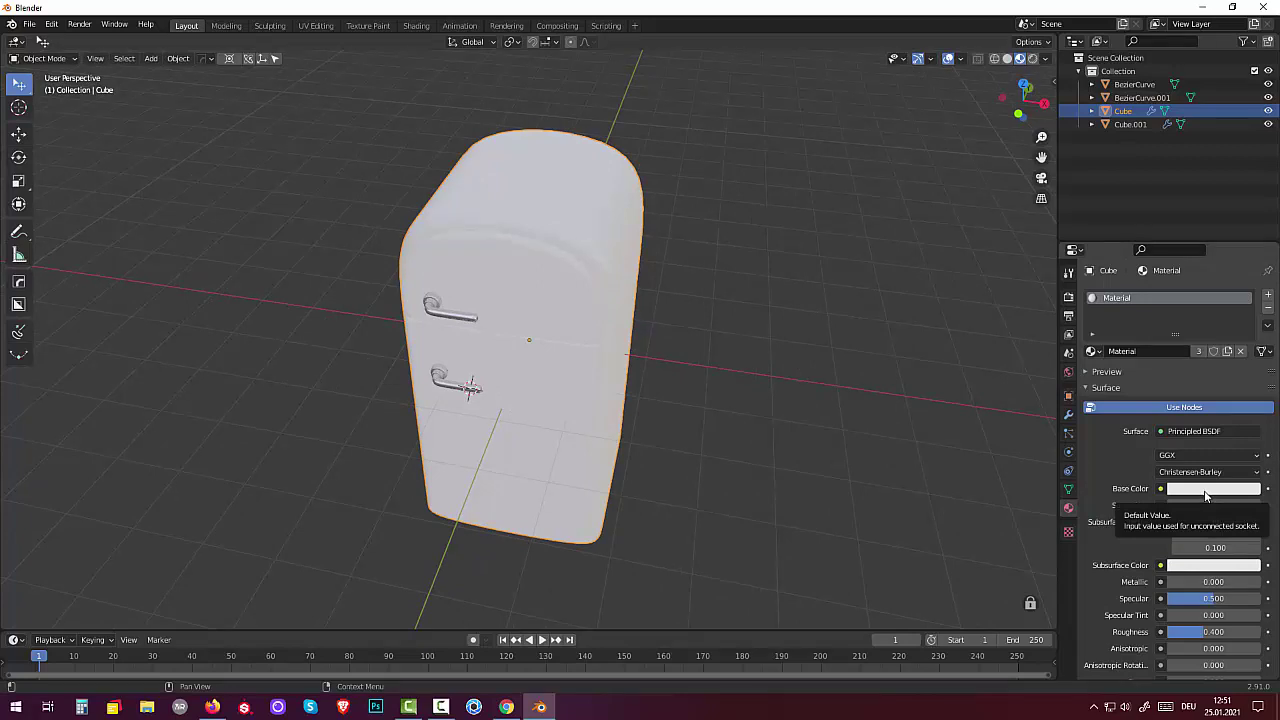
Give the body a new red Material.002 and remove its original white Material slot.
left_click(1268, 294)
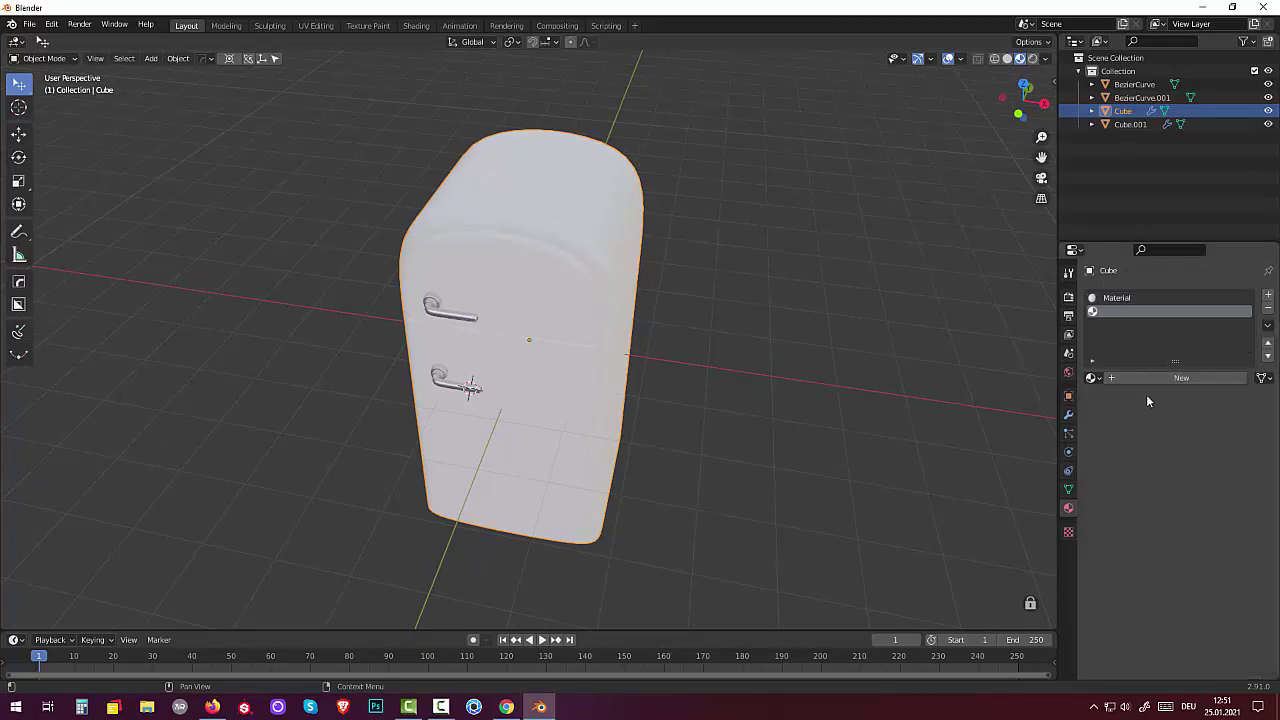
left_click(1176, 377)
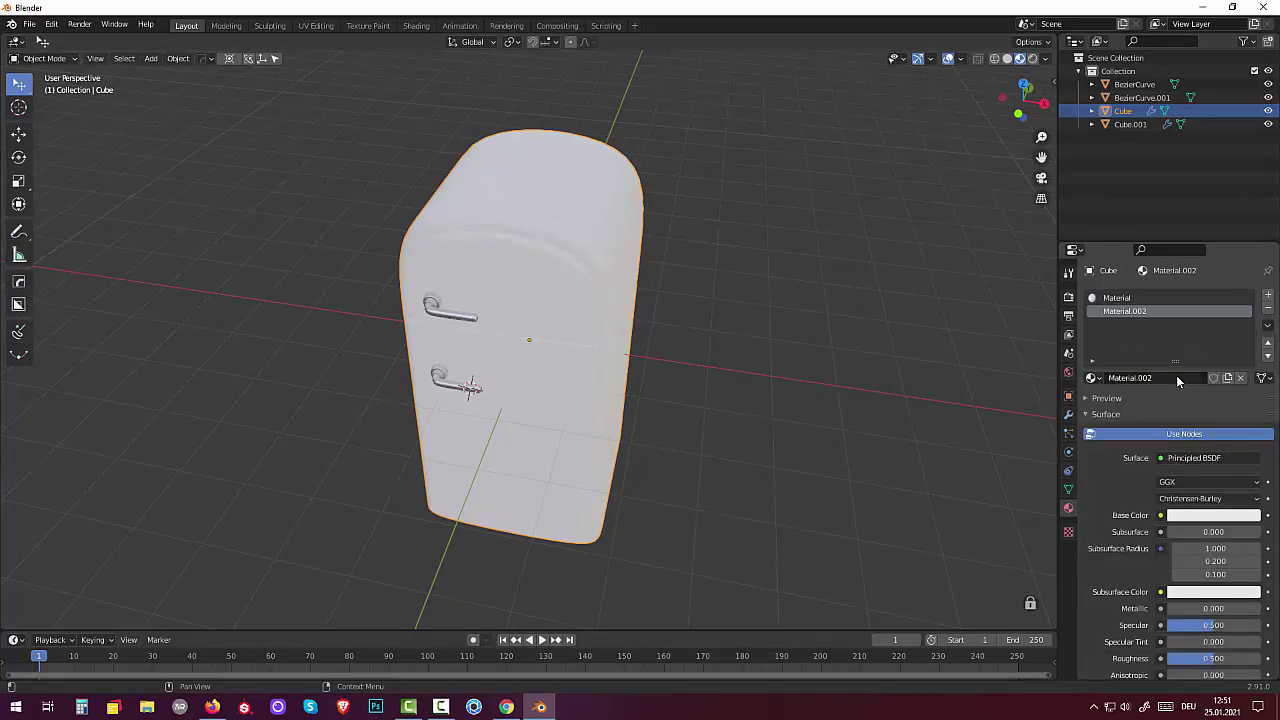
left_click(1190, 518)
left_click_drag(1200, 410, 1186, 421)
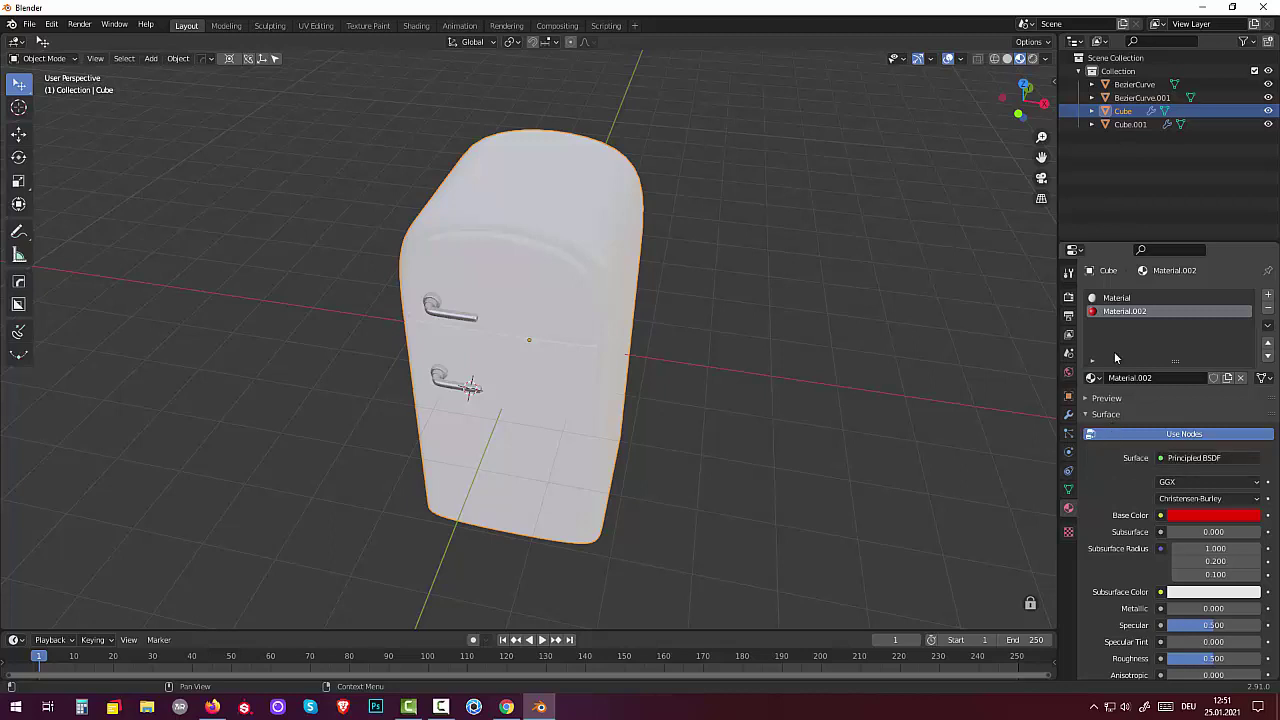
left_click(1007, 60)
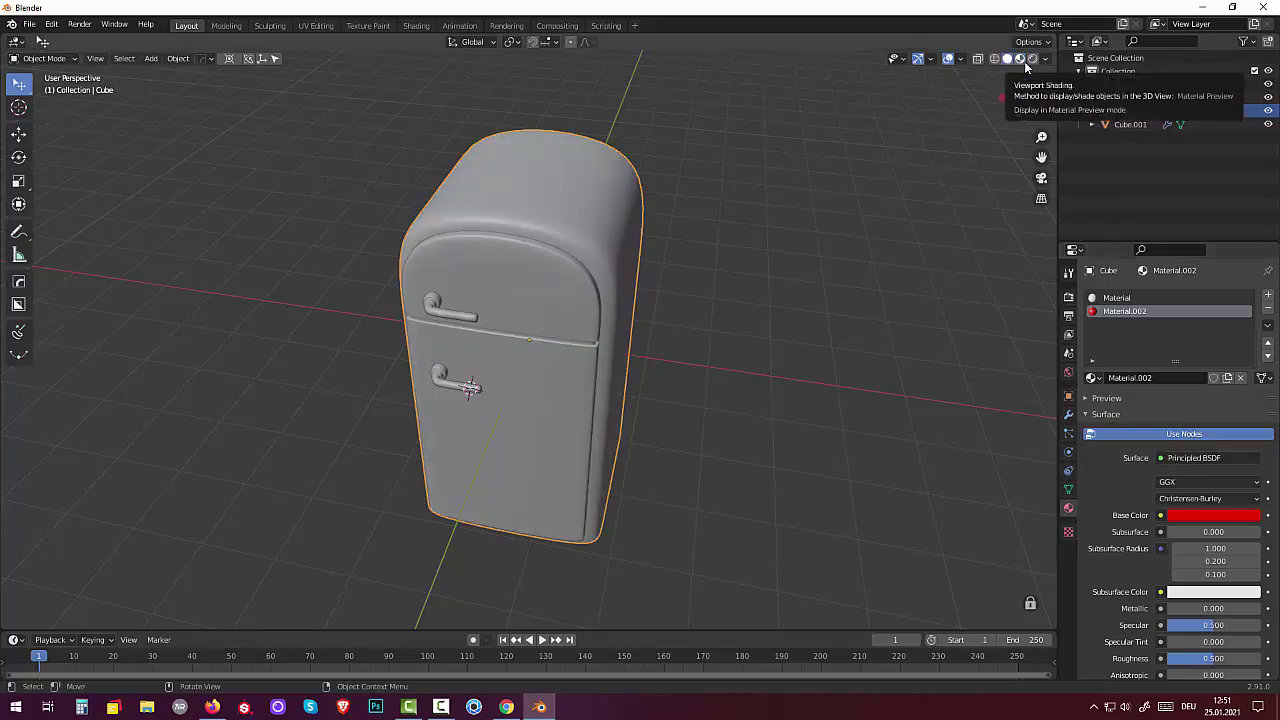
left_click(1020, 59)
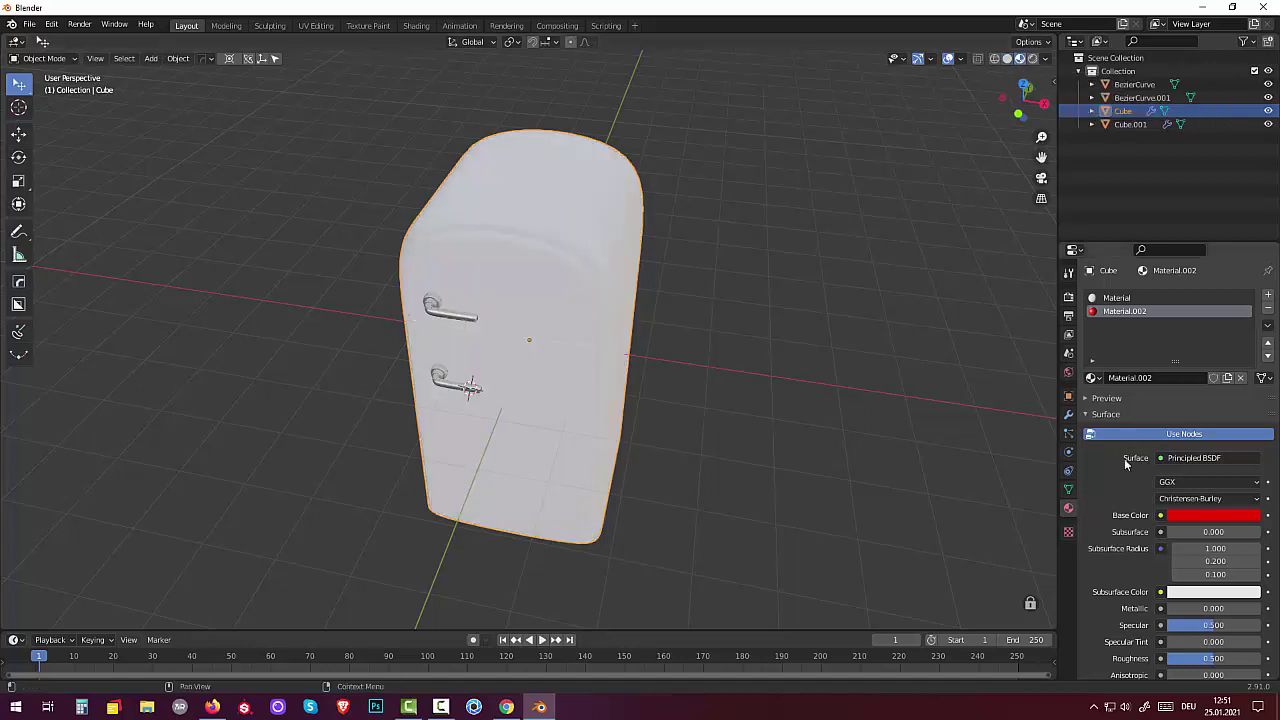
left_click(1112, 298)
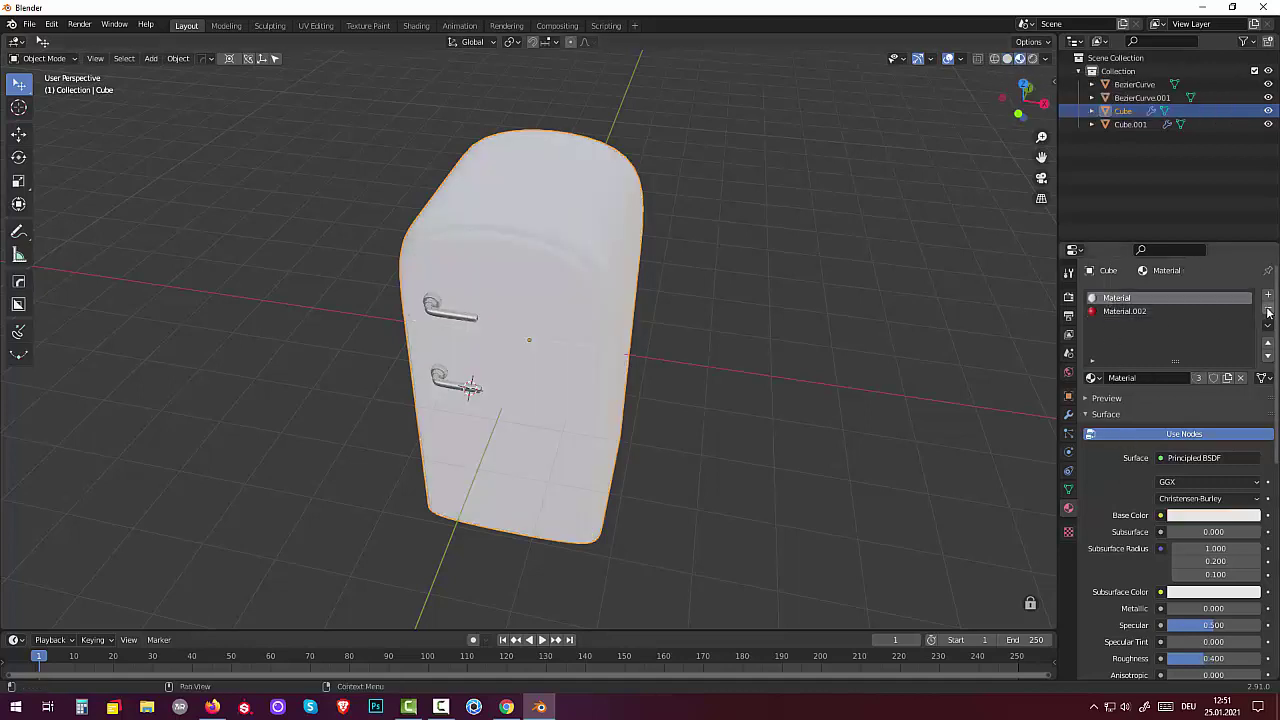
left_click(1265, 310)
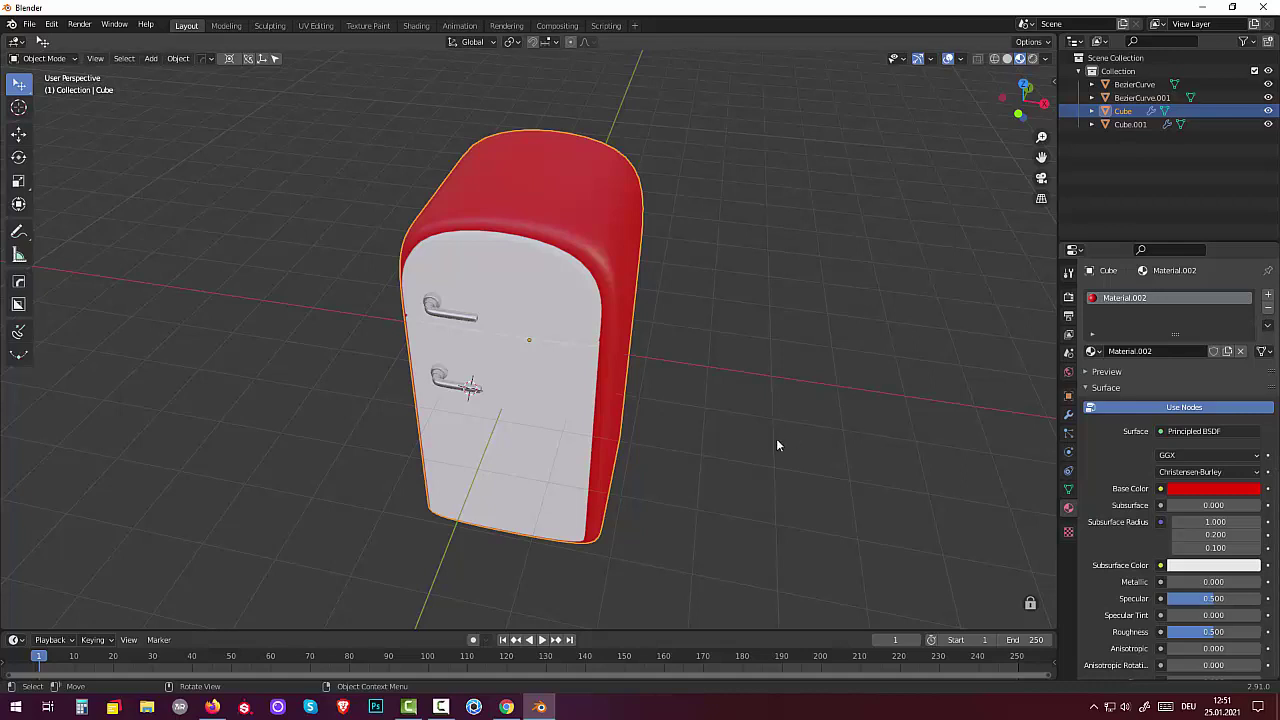
Assign the red Material.002 to the door panel Cube.001.
left_click(562, 318)
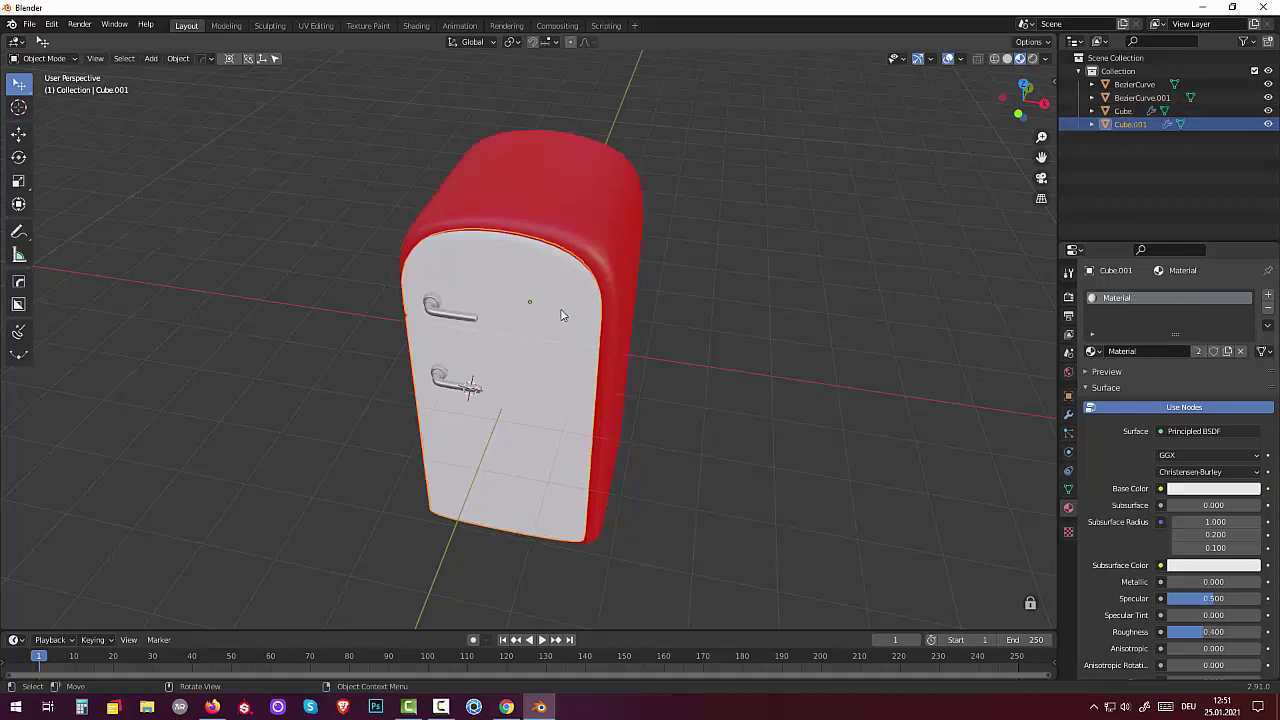
left_click(1091, 351)
left_click(1120, 398)
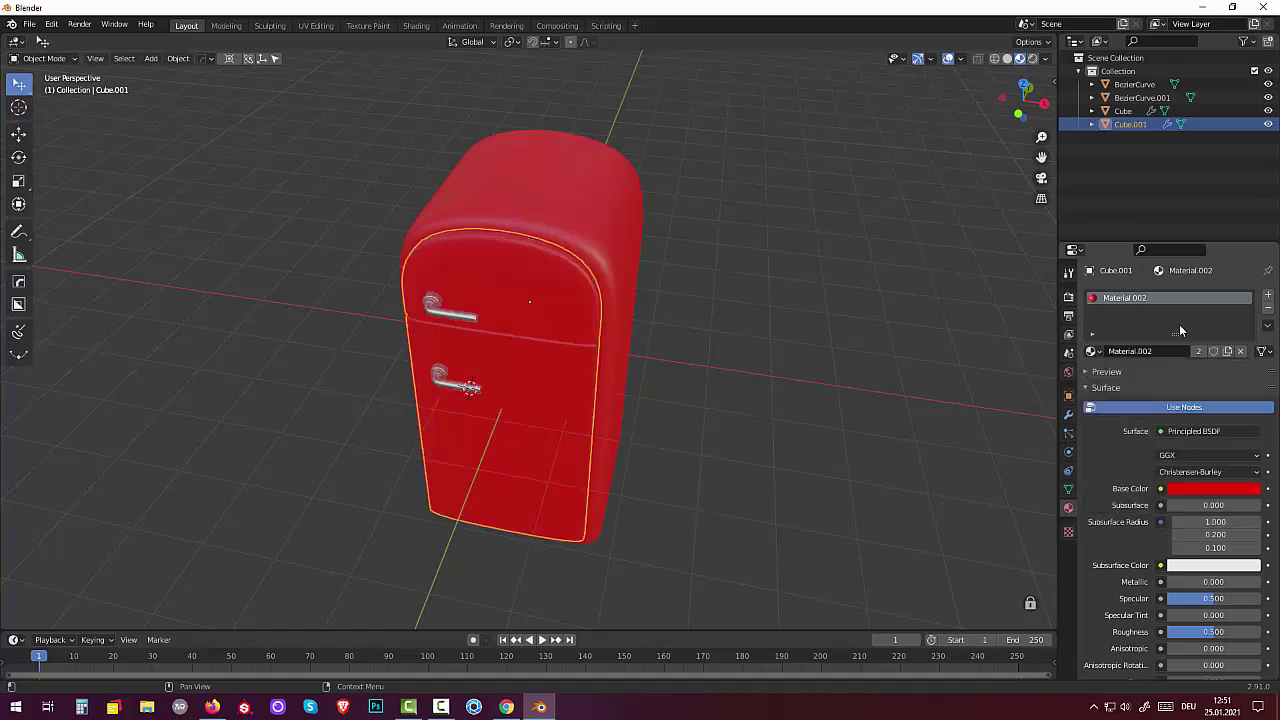
left_click(724, 438)
mouse_move(724, 433)
middle_mouse_down()
mouse_move(964, 426)
mouse_move(804, 461)
mouse_move(740, 364)
mouse_move(723, 420)
middle_mouse_up()
Zoom out and orbit to a straight-on front view of the red fridge.
left_click(600, 398)
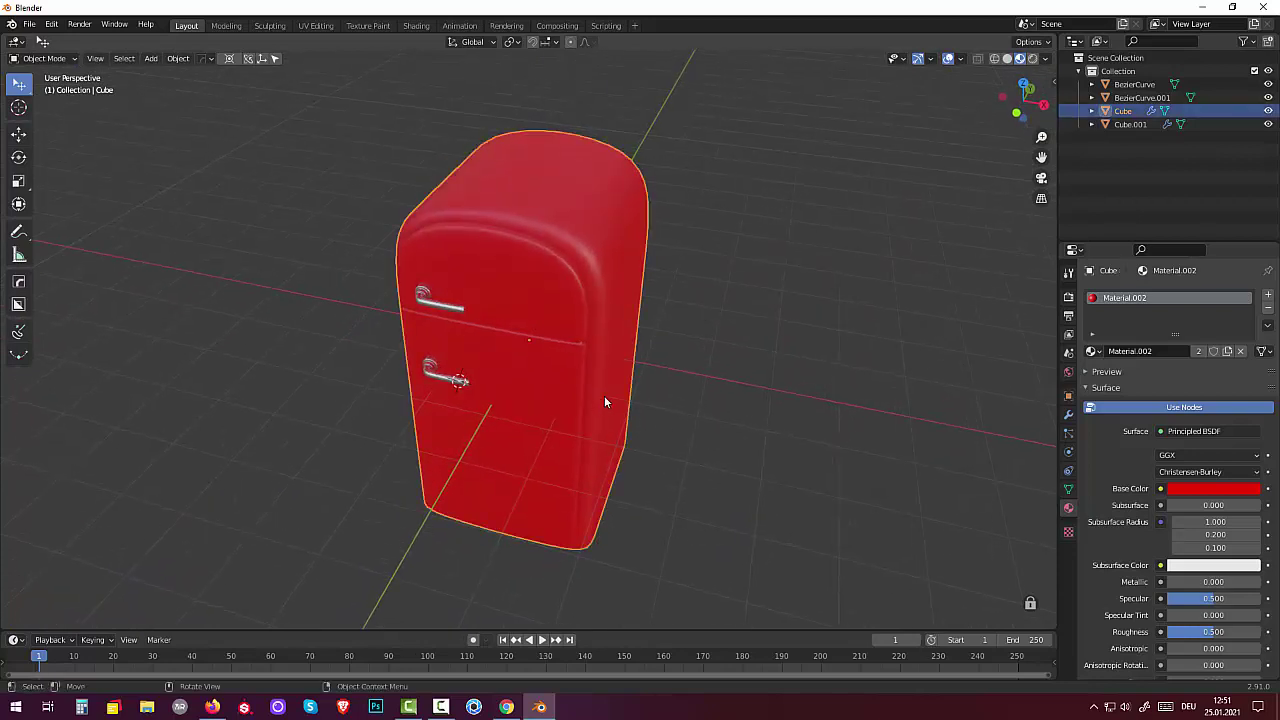
scroll(690, 350, "down", 2)
scroll(696, 337, "down", 3)
scroll(730, 350, "down", 1)
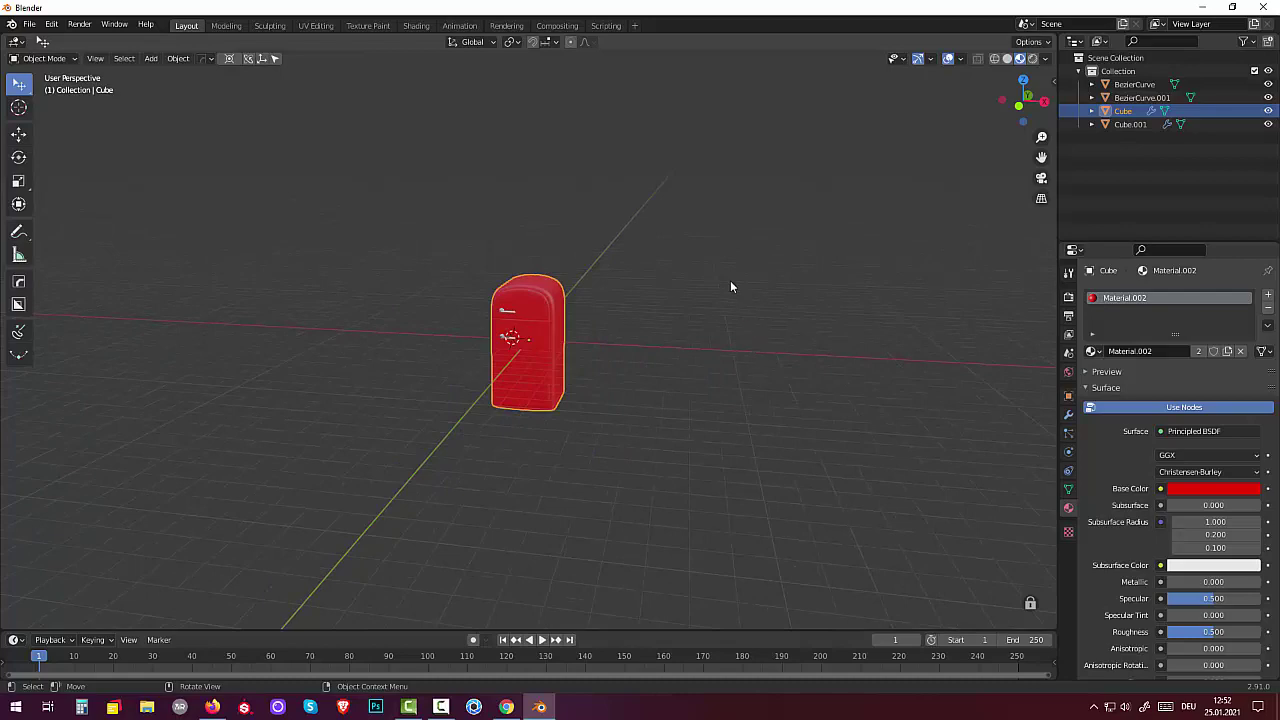
mouse_move(785, 243)
middle_mouse_down()
mouse_move(771, 306)
mouse_move(806, 266)
mouse_move(737, 335)
mouse_move(605, 423)
mouse_move(618, 393)
mouse_move(613, 454)
middle_mouse_up()
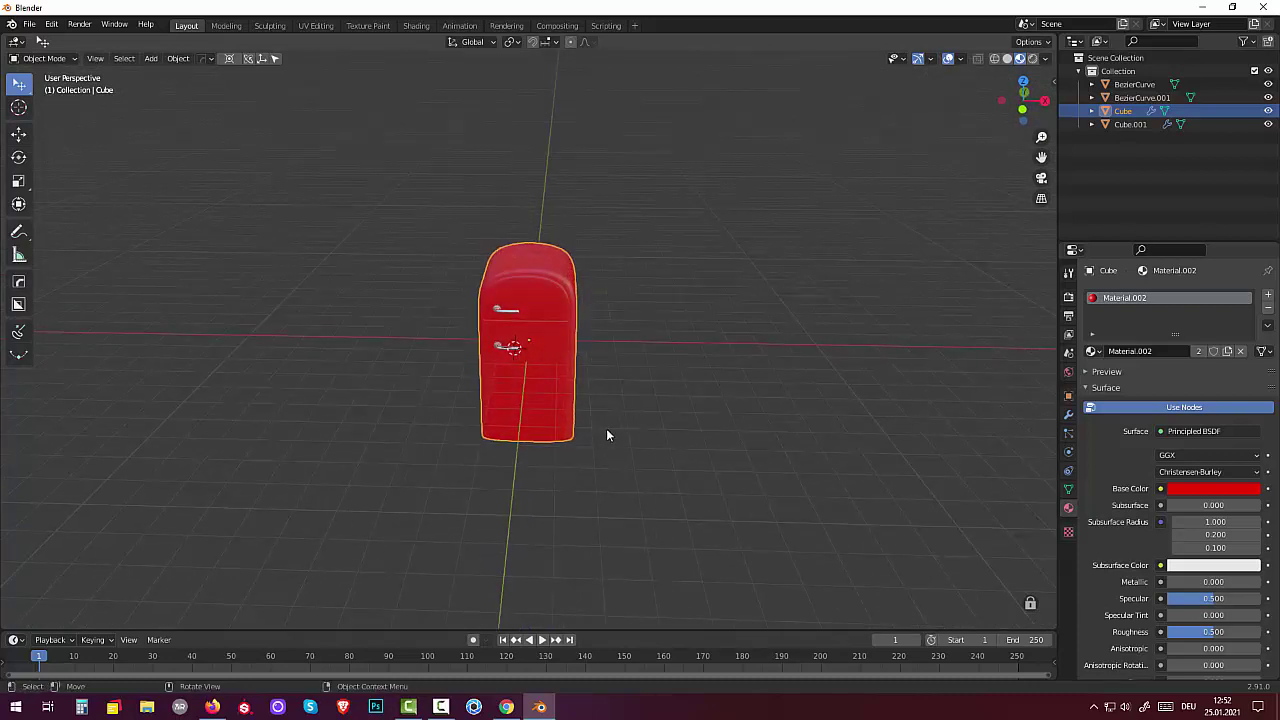
left_click(607, 431)
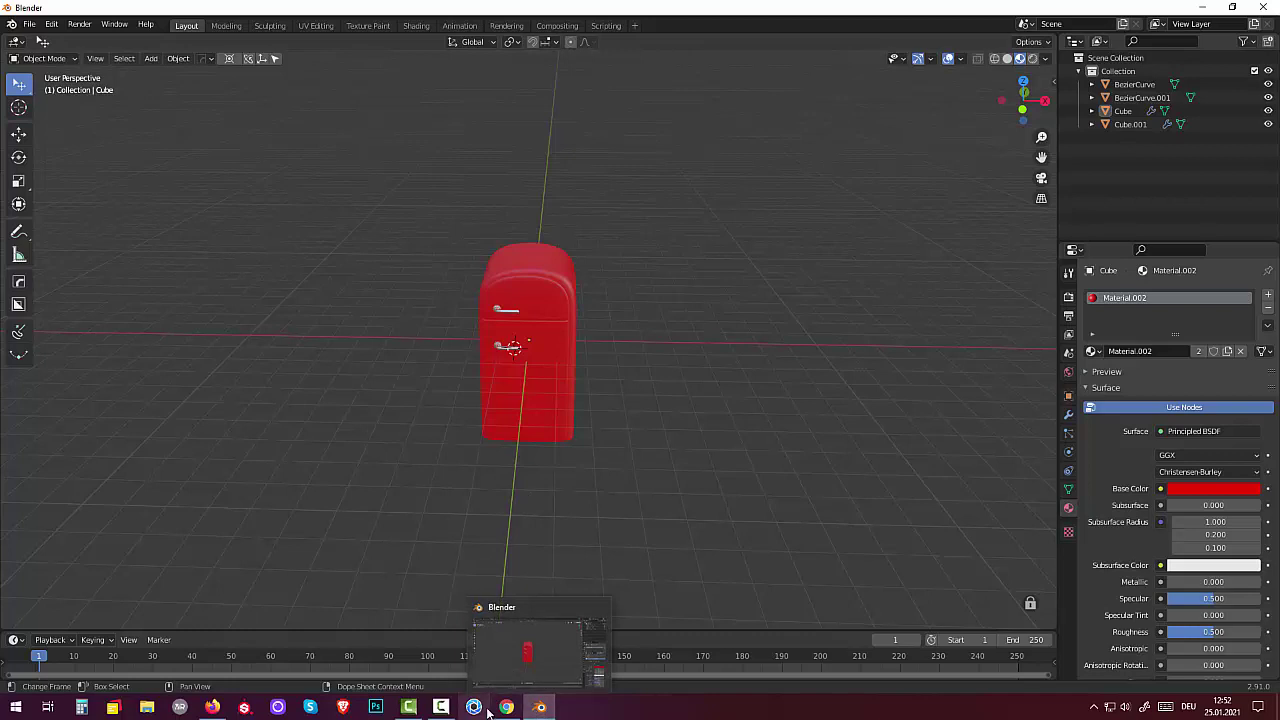
mouse_move(506, 707)
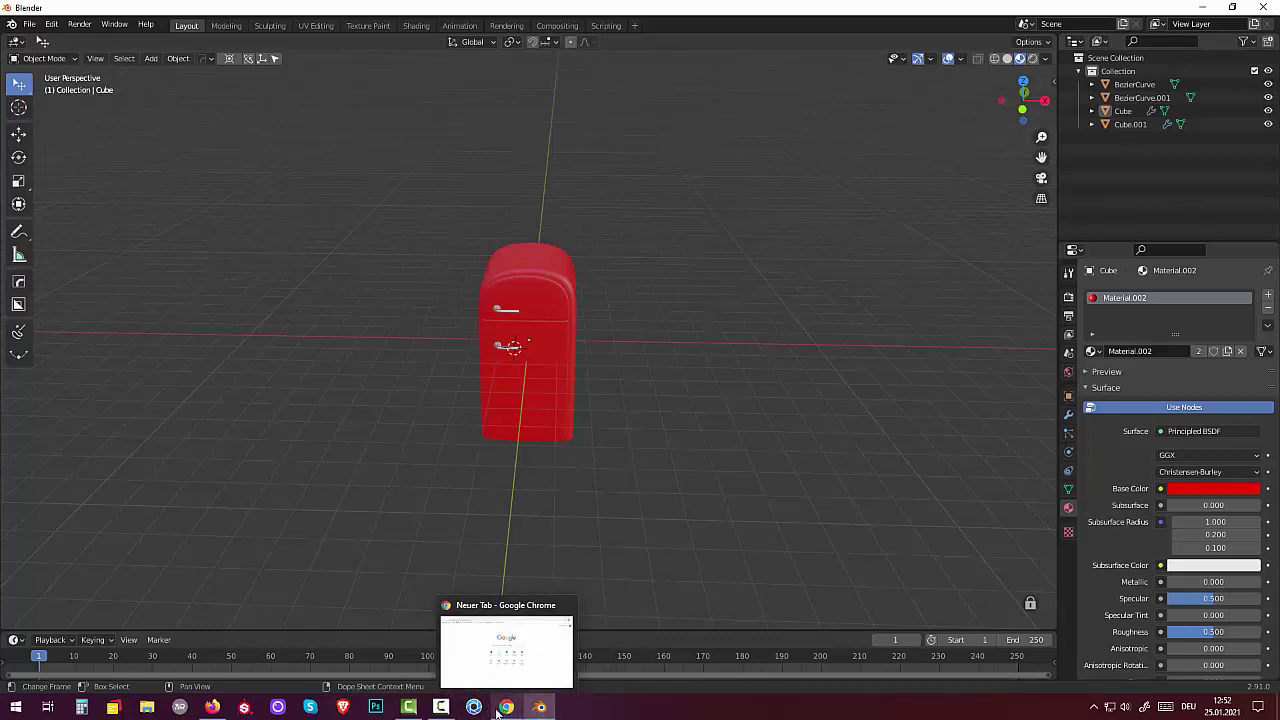
left_click(441, 707)
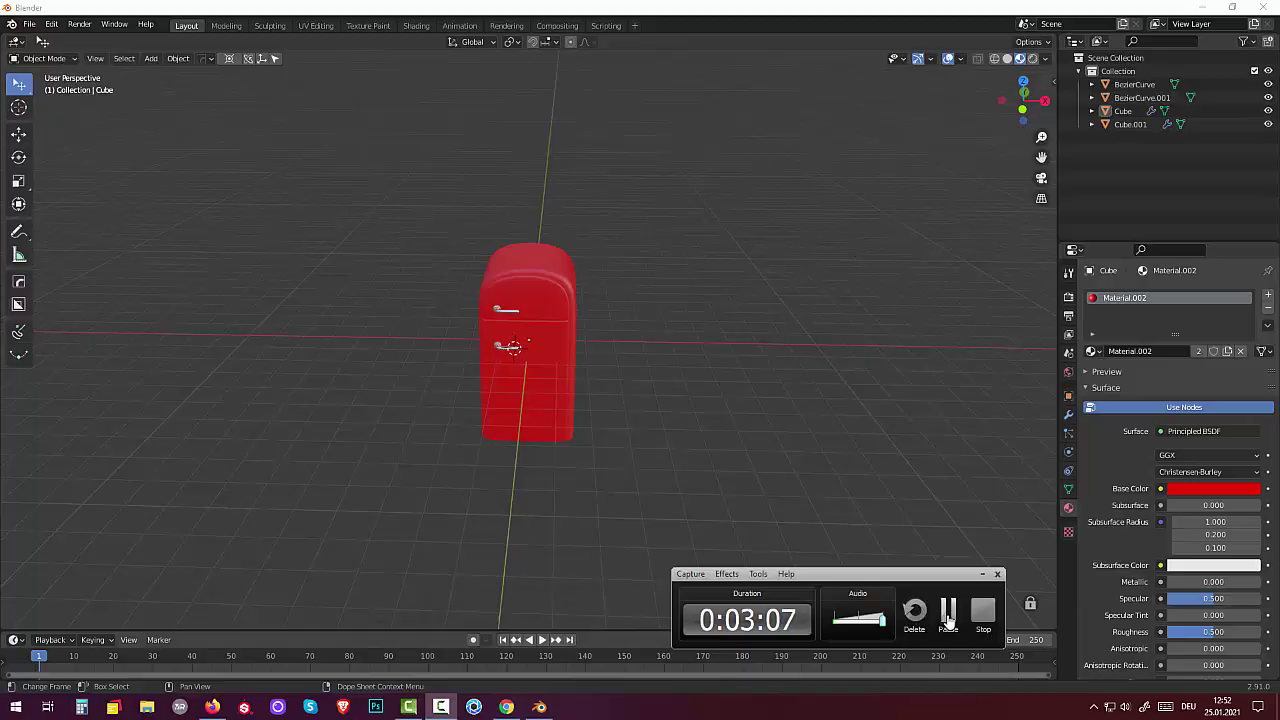
left_click(949, 618)
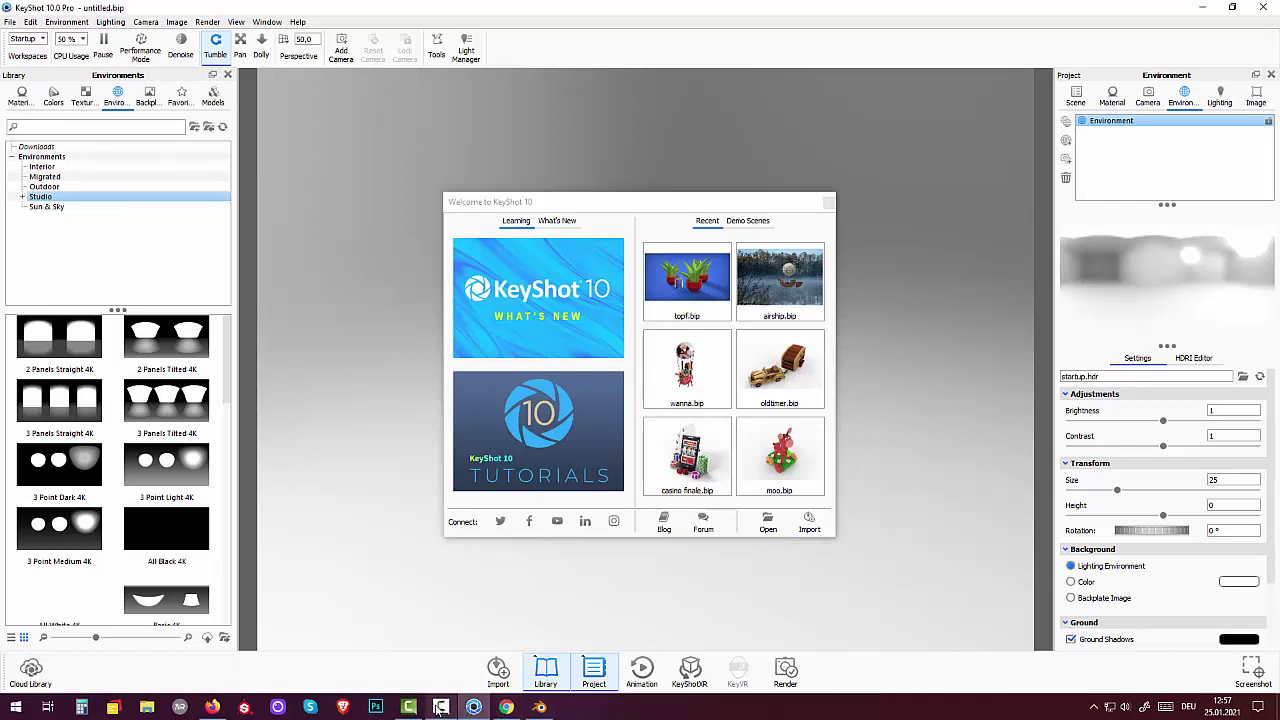
mouse_move(409, 707)
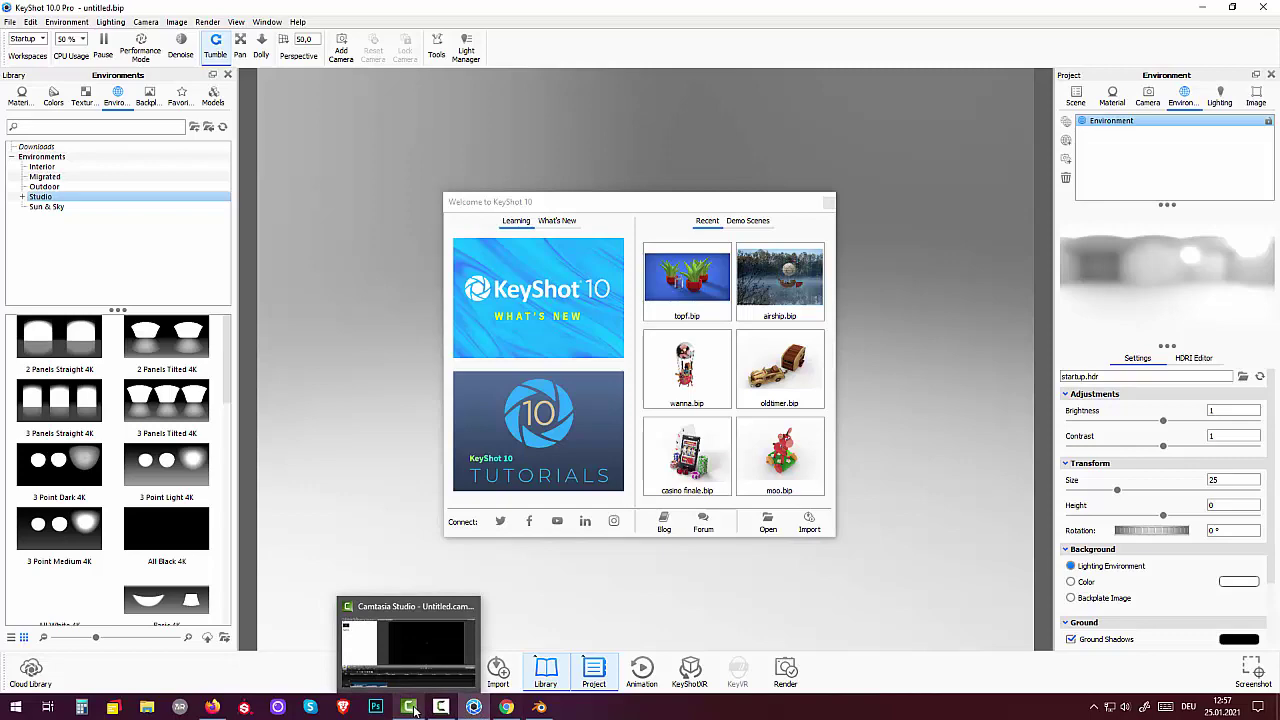
left_click(539, 707)
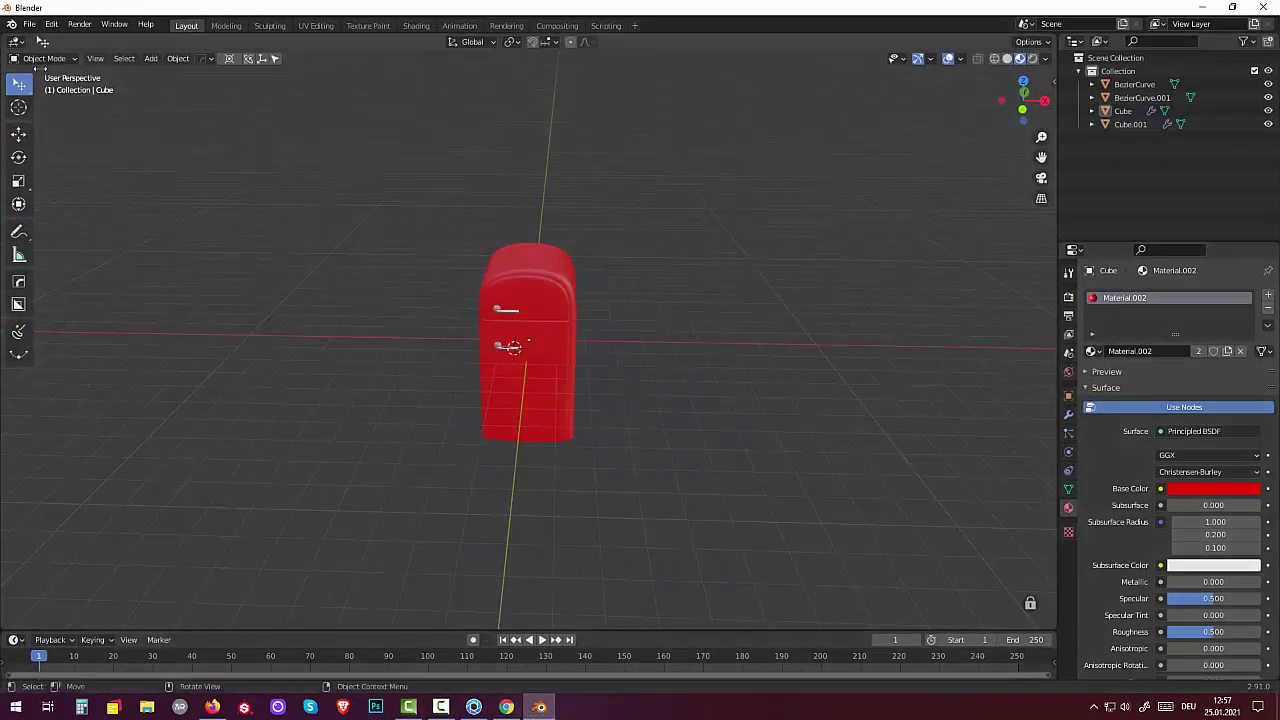
Export the fridge as frige.obj into D:\Blender\04blend file.
left_click(29, 25)
mouse_move(49, 217)
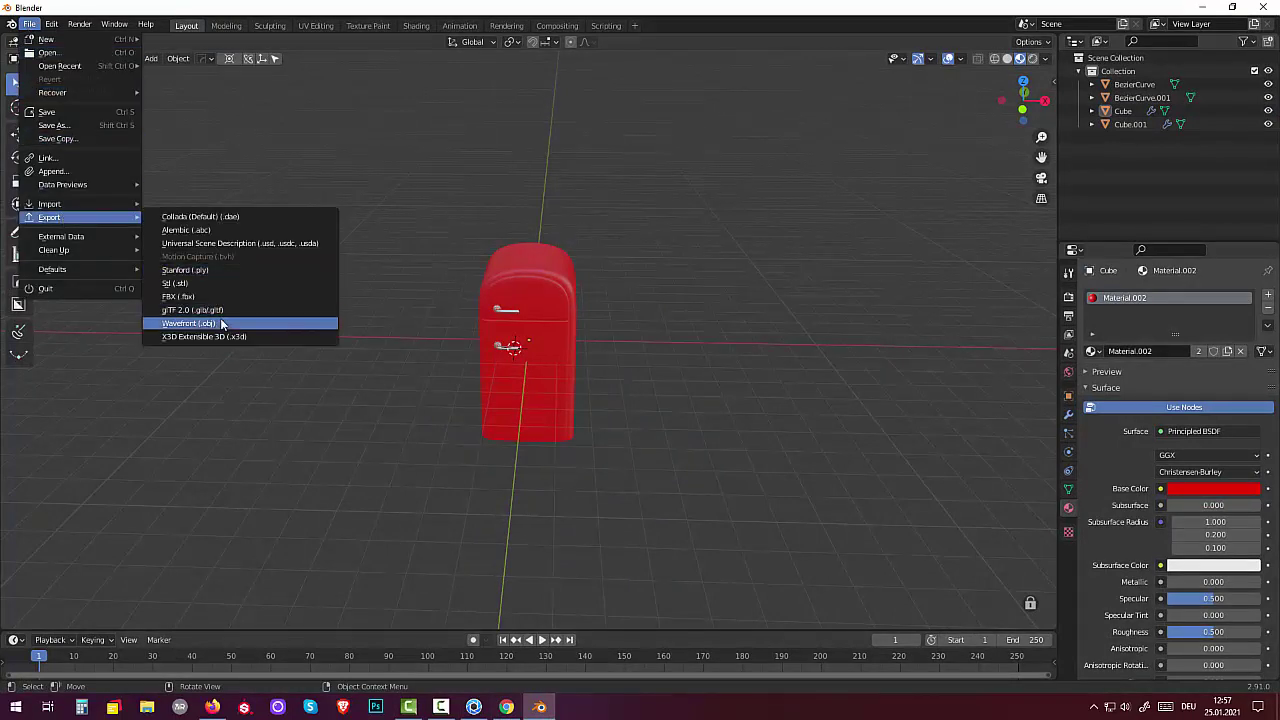
left_click(220, 324)
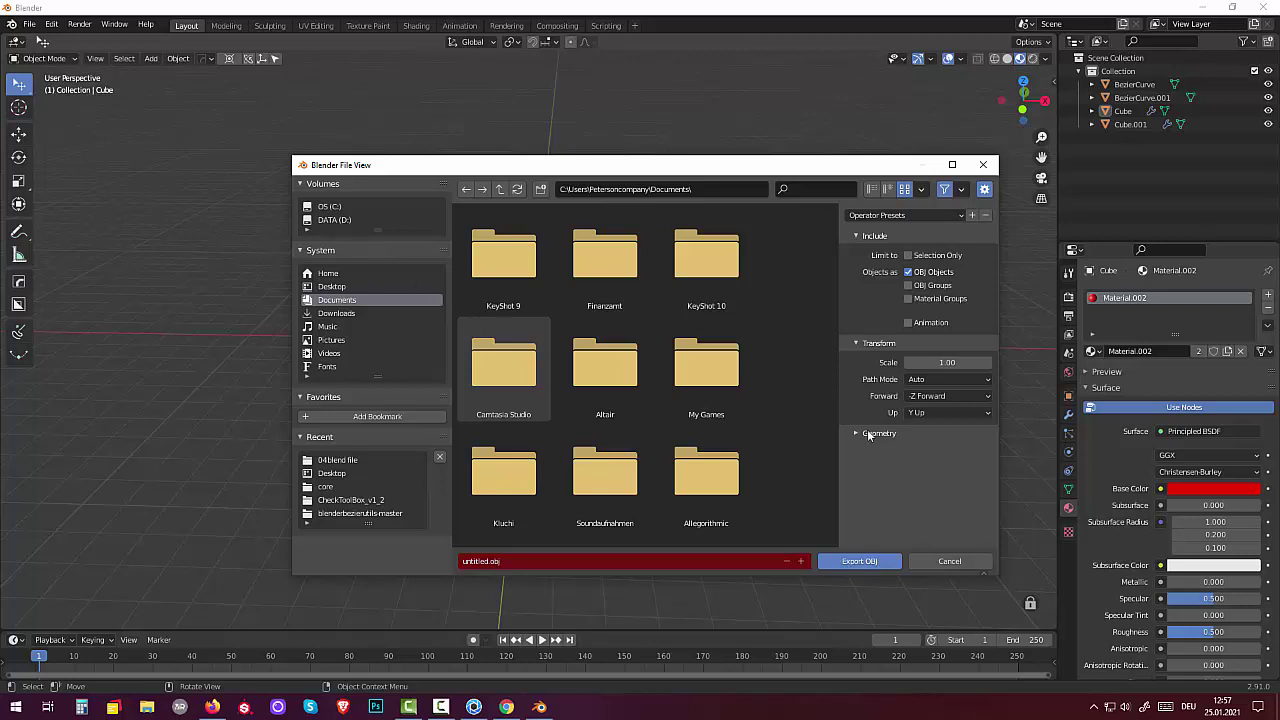
left_click(334, 219)
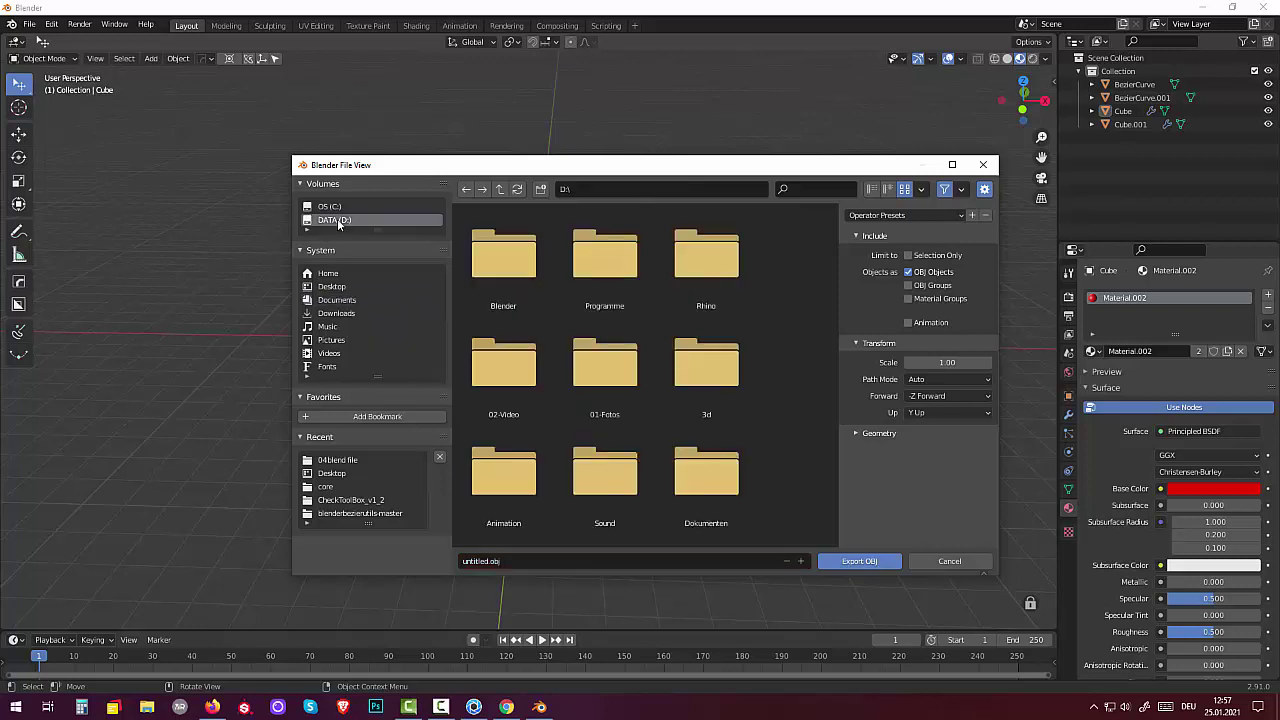
double_click(497, 262)
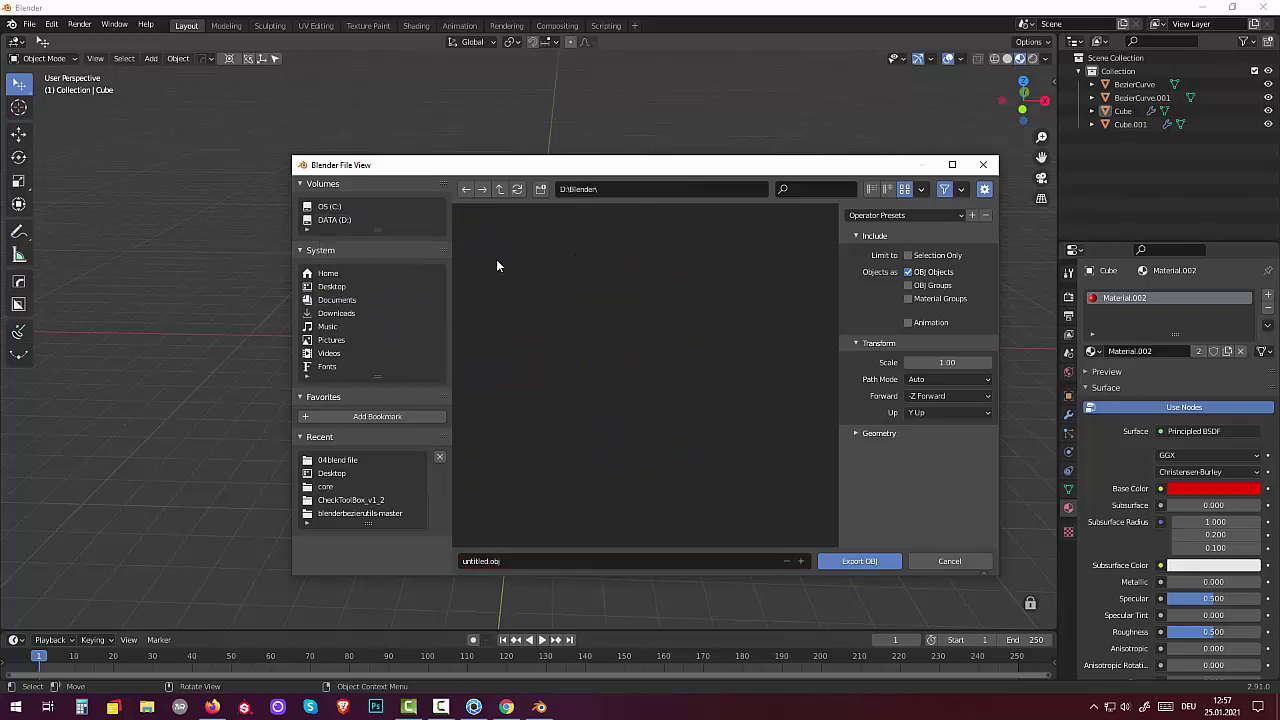
double_click(499, 265)
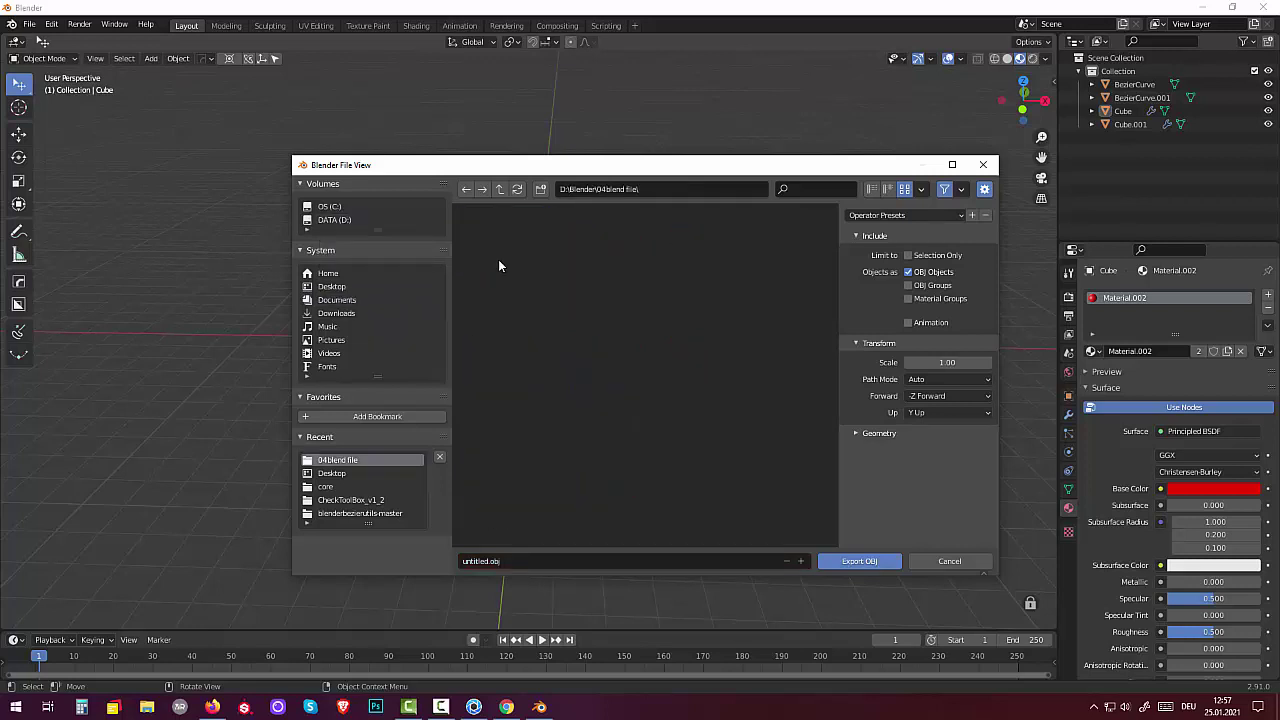
double_click(486, 561)
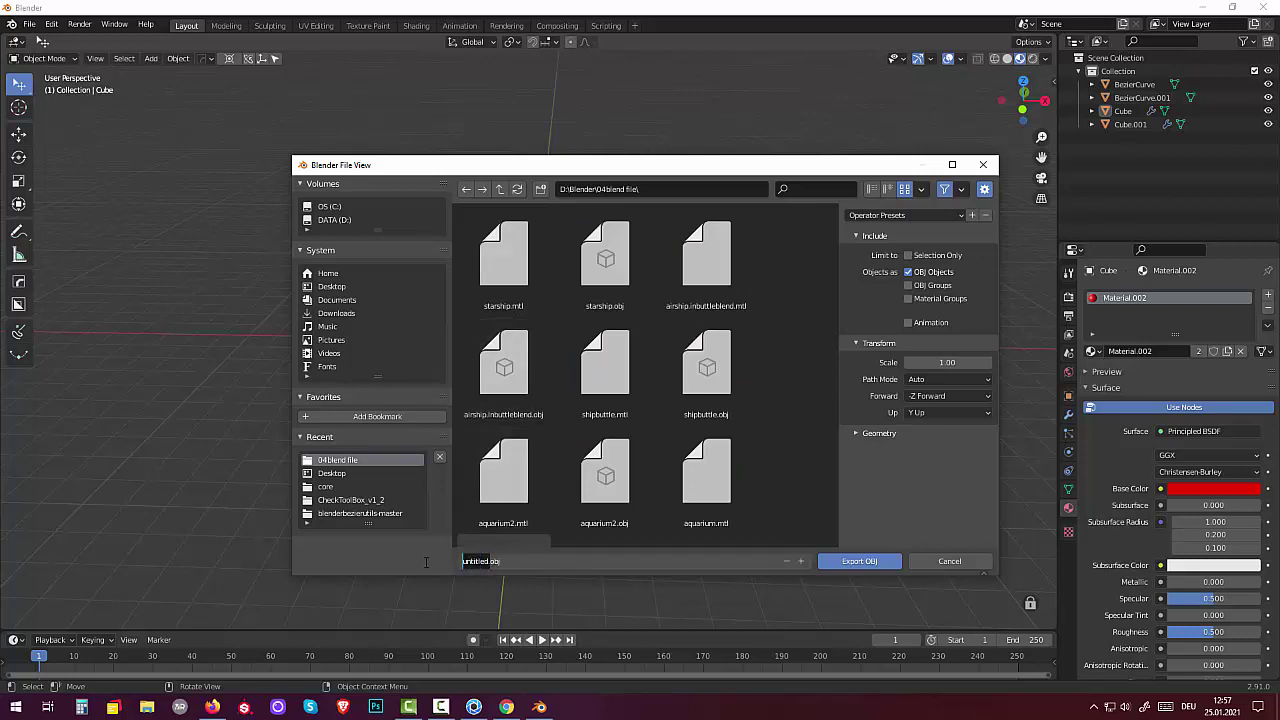
key("BackSpace")
type("ri")
type("g")
type("e")
left_click(864, 560)
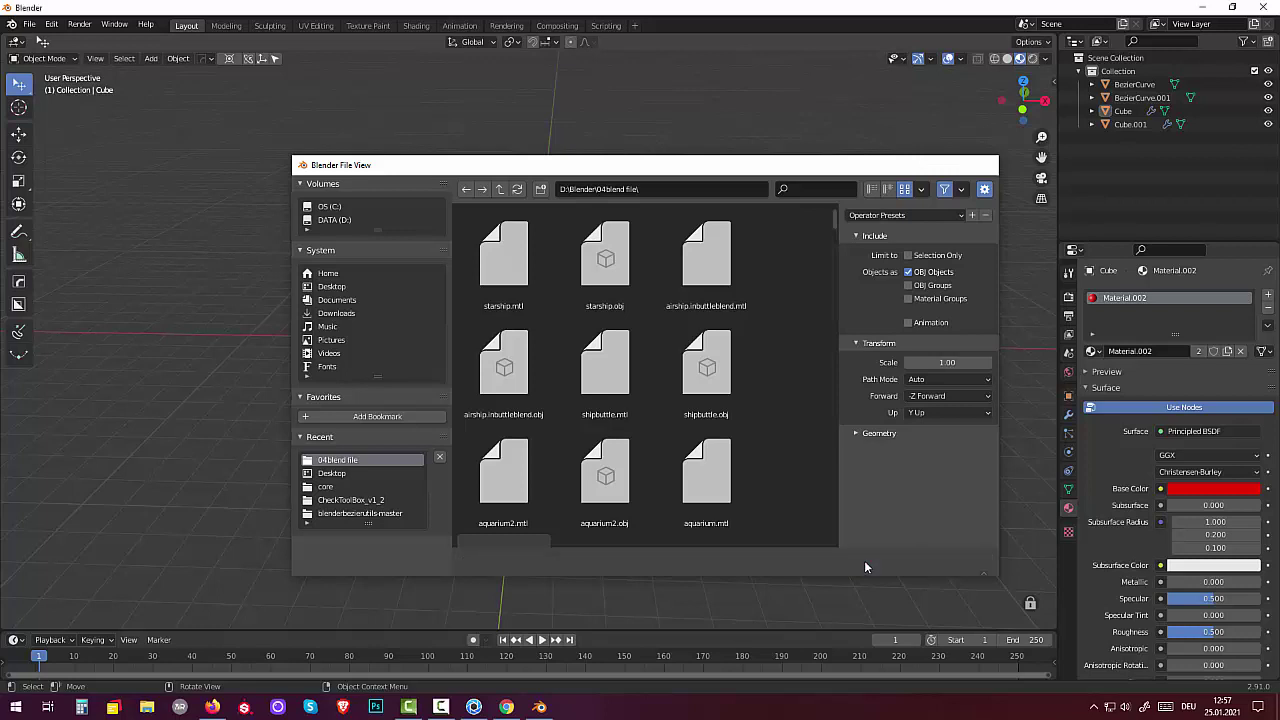
Re-export the OBJ with OBJ Groups and Material Groups enabled.
left_click(29, 24)
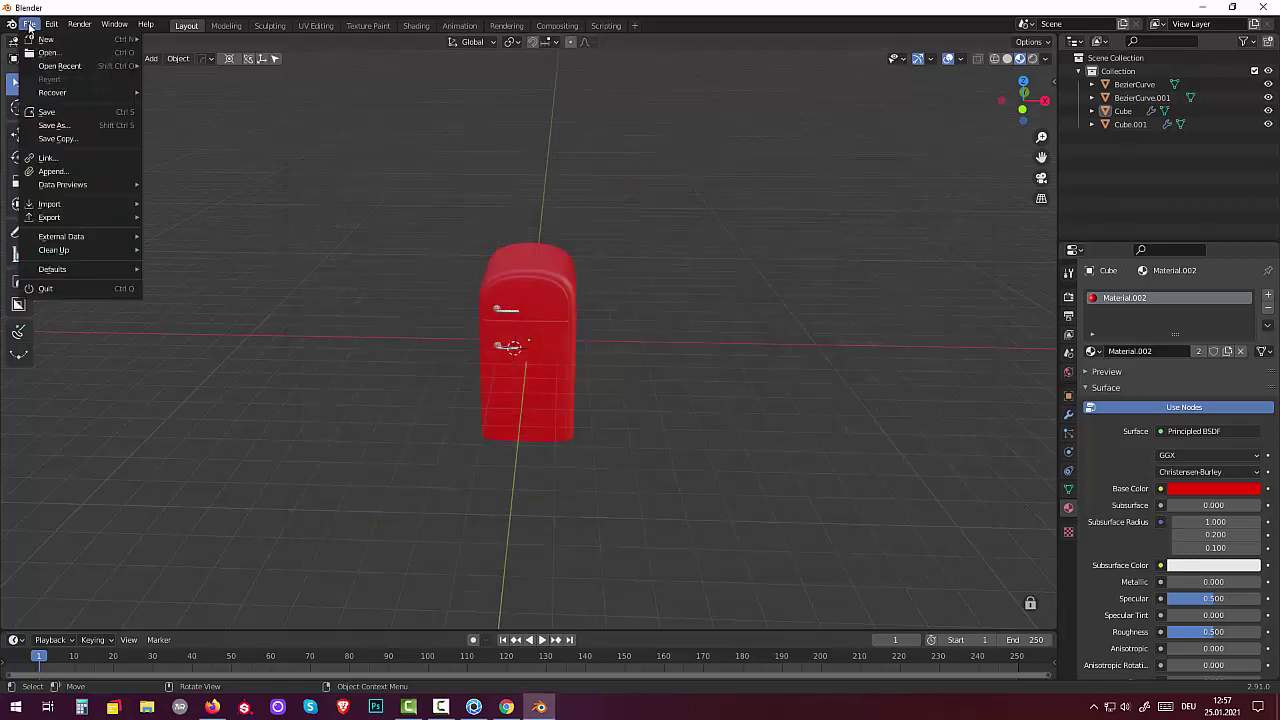
mouse_move(49, 217)
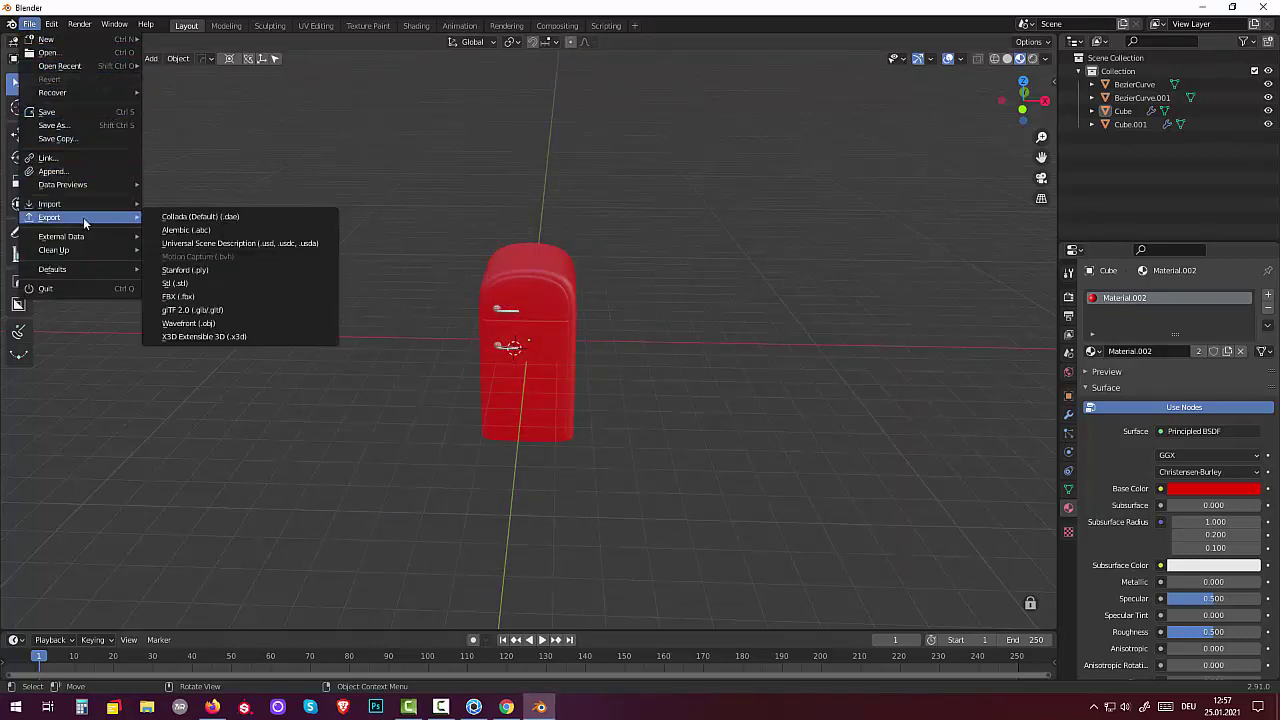
left_click(234, 323)
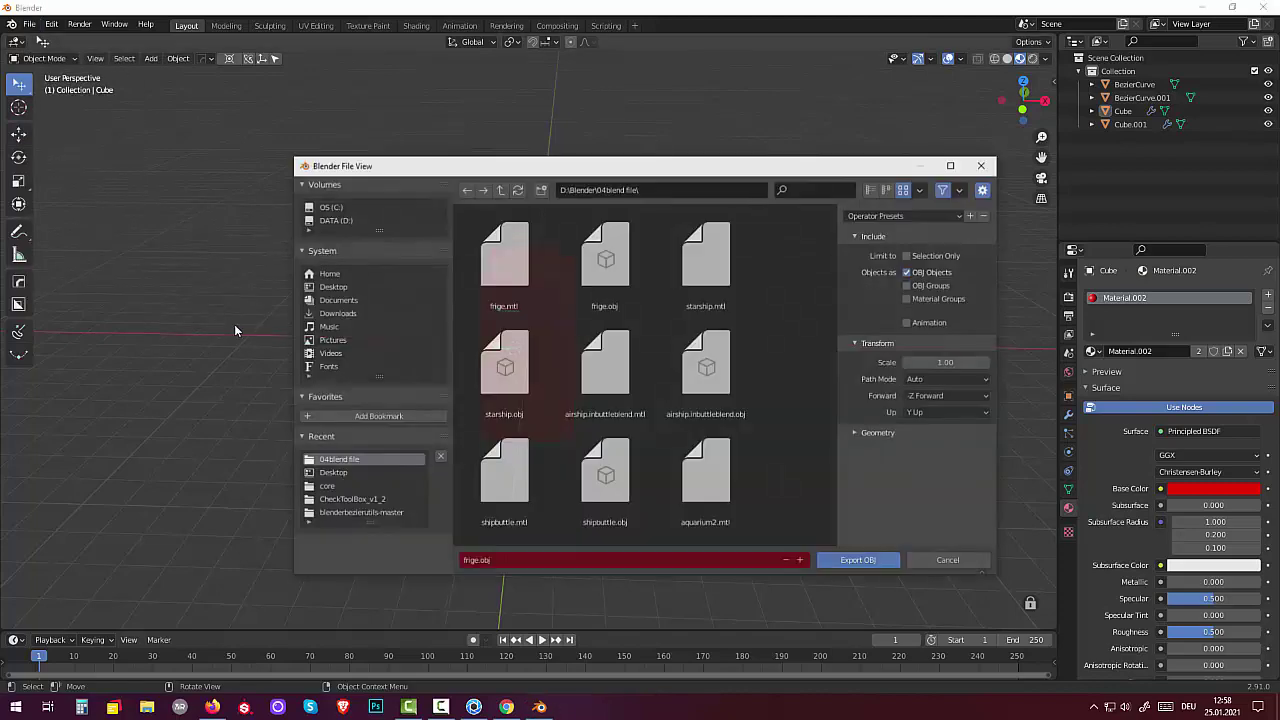
left_click(908, 285)
left_click(909, 299)
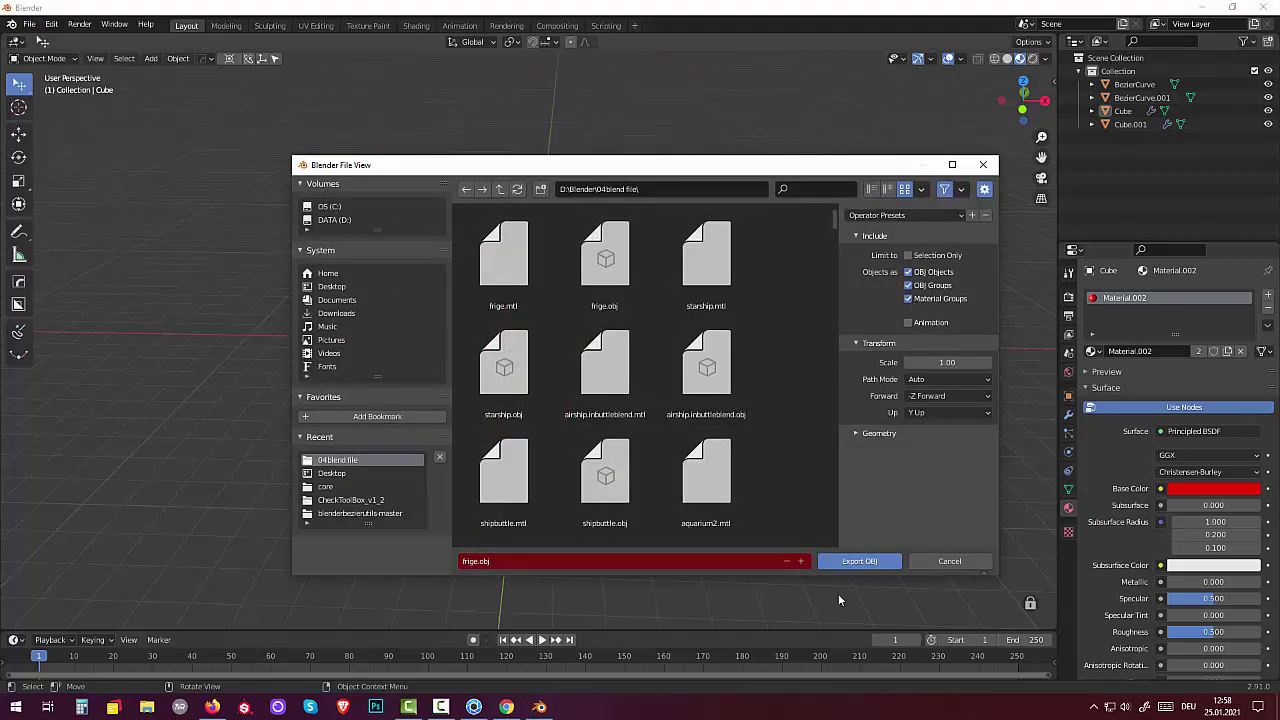
left_click(856, 561)
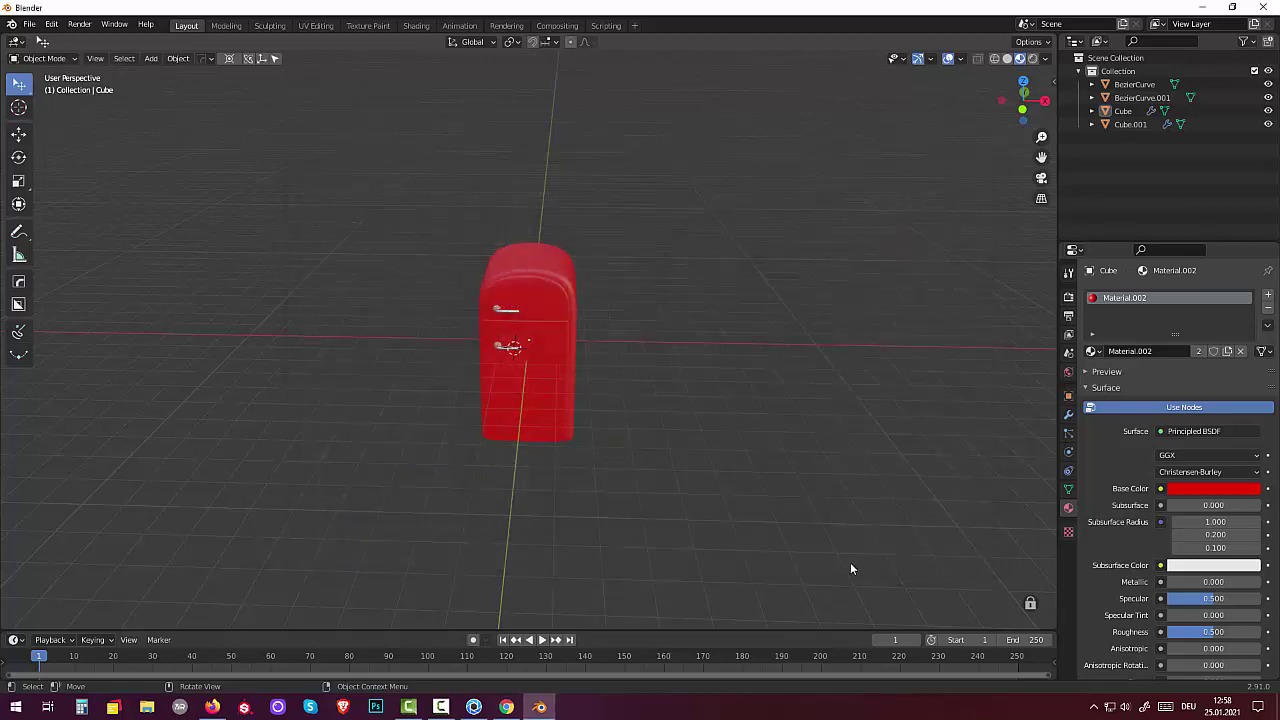
Import the frige model into KeyShot and orbit it to a near-frontal view.
left_click(473, 710)
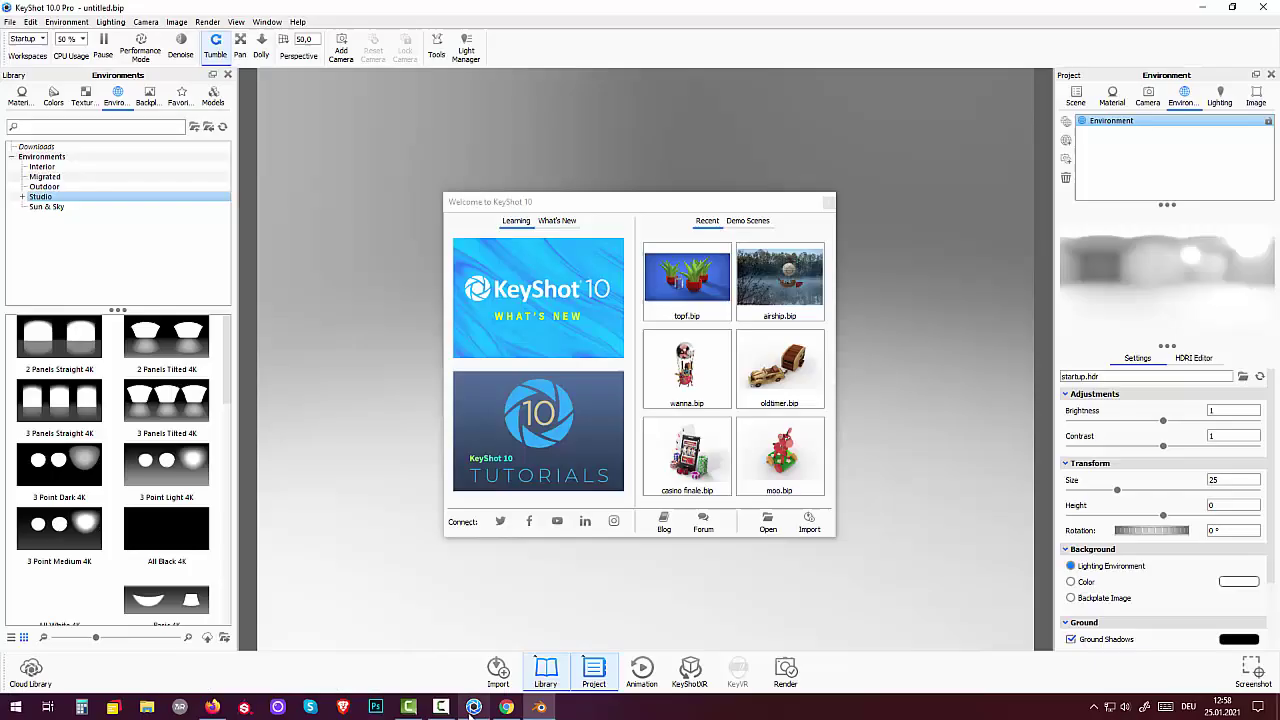
left_click(809, 527)
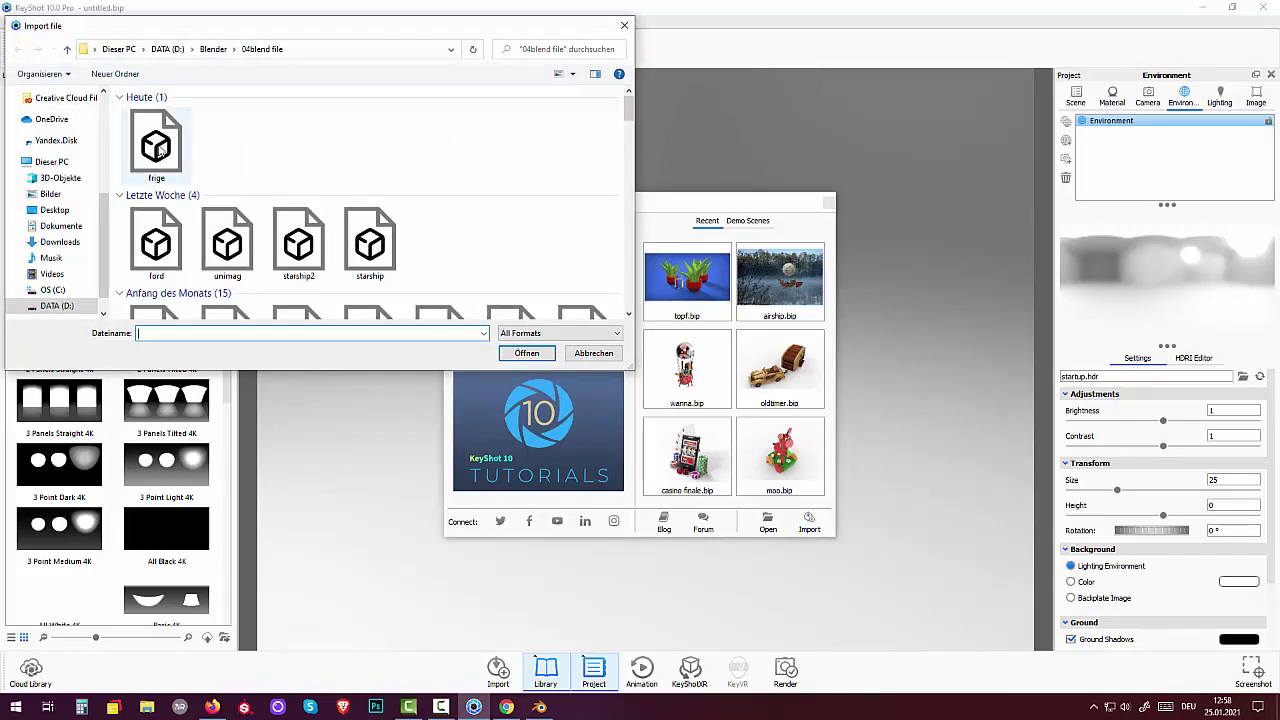
left_click(156, 145)
left_click(548, 356)
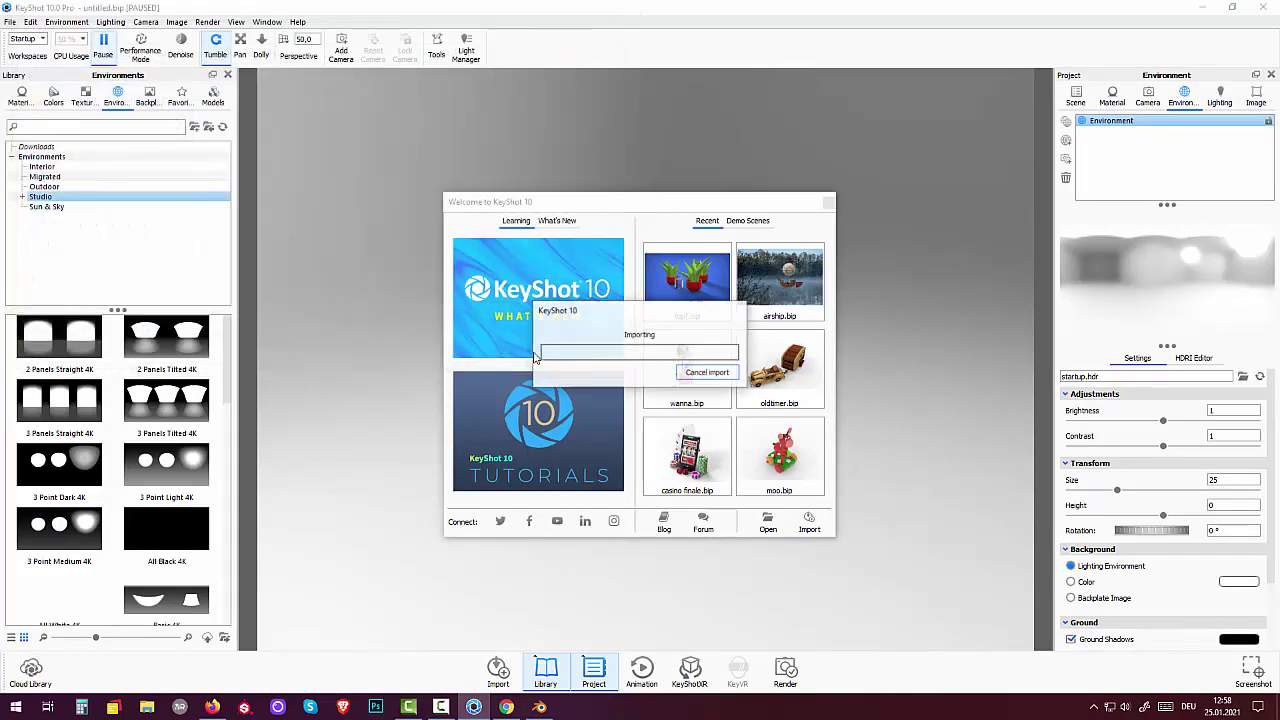
scroll(679, 430, "down", 3)
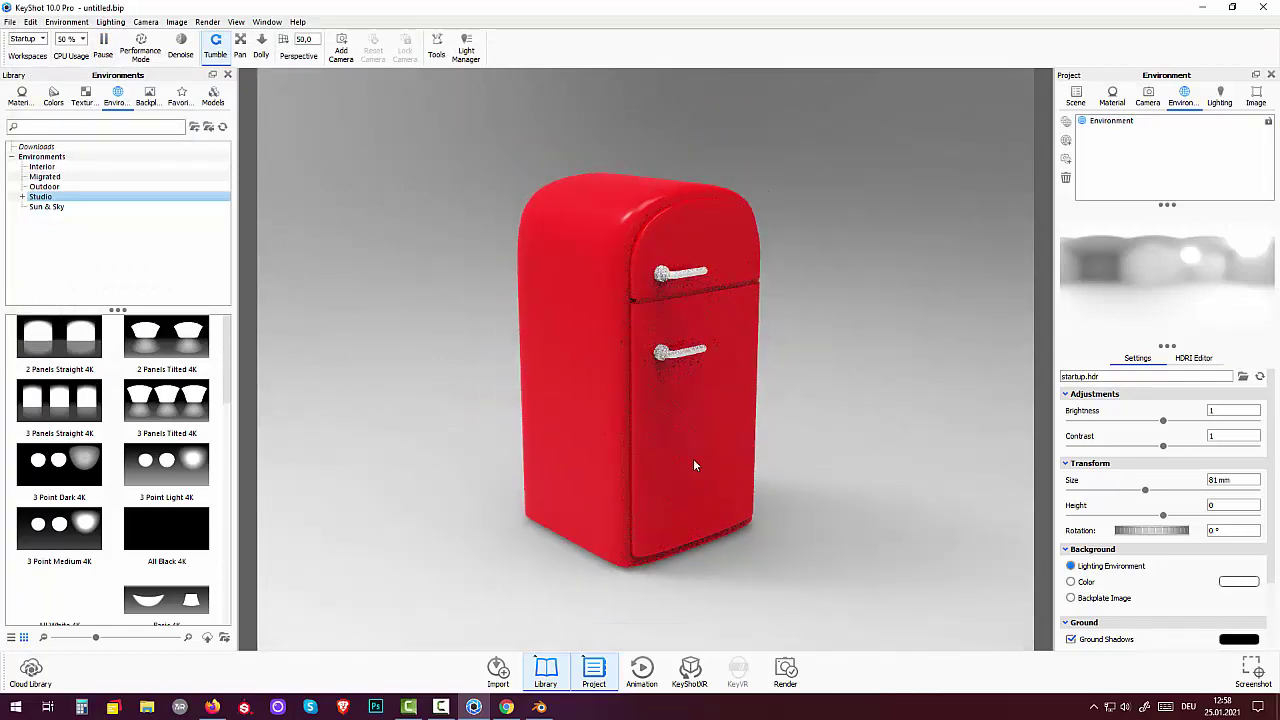
mouse_move(693, 458)
left_mouse_down()
mouse_move(625, 479)
mouse_move(522, 454)
mouse_move(477, 477)
left_mouse_up()
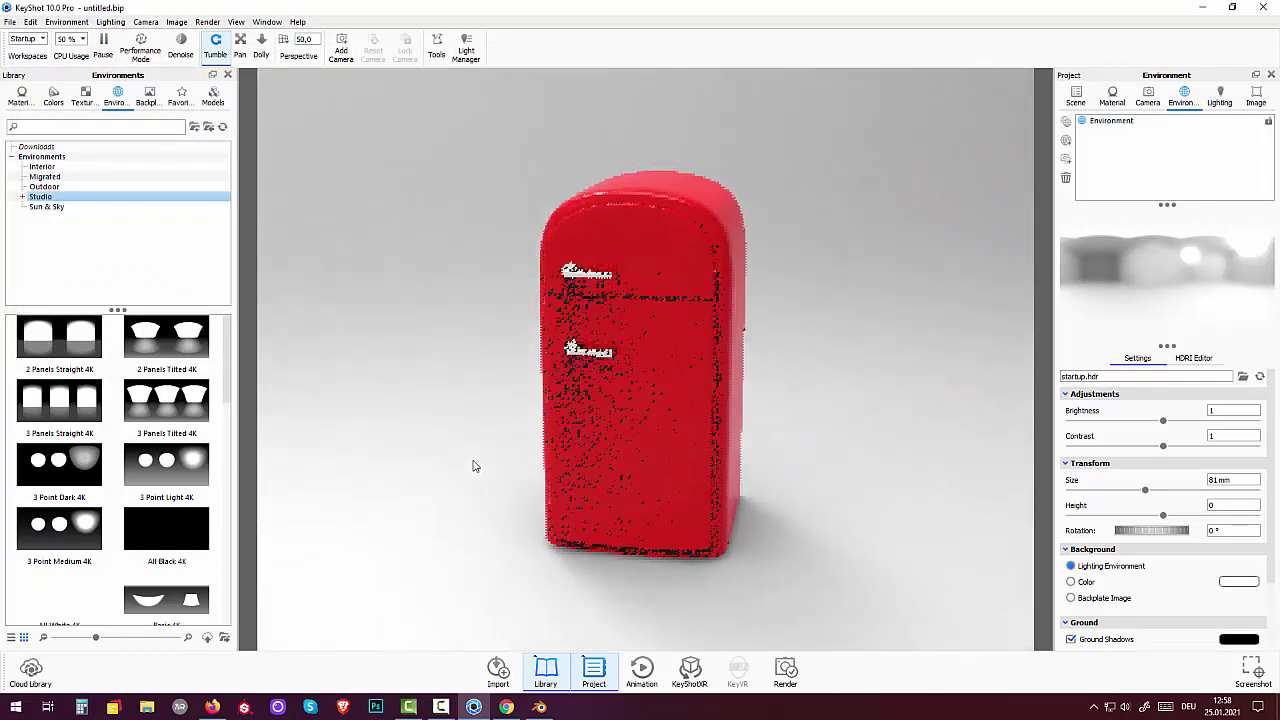
mouse_move(725, 485)
left_mouse_down()
mouse_move(702, 462)
mouse_move(713, 462)
left_mouse_up()
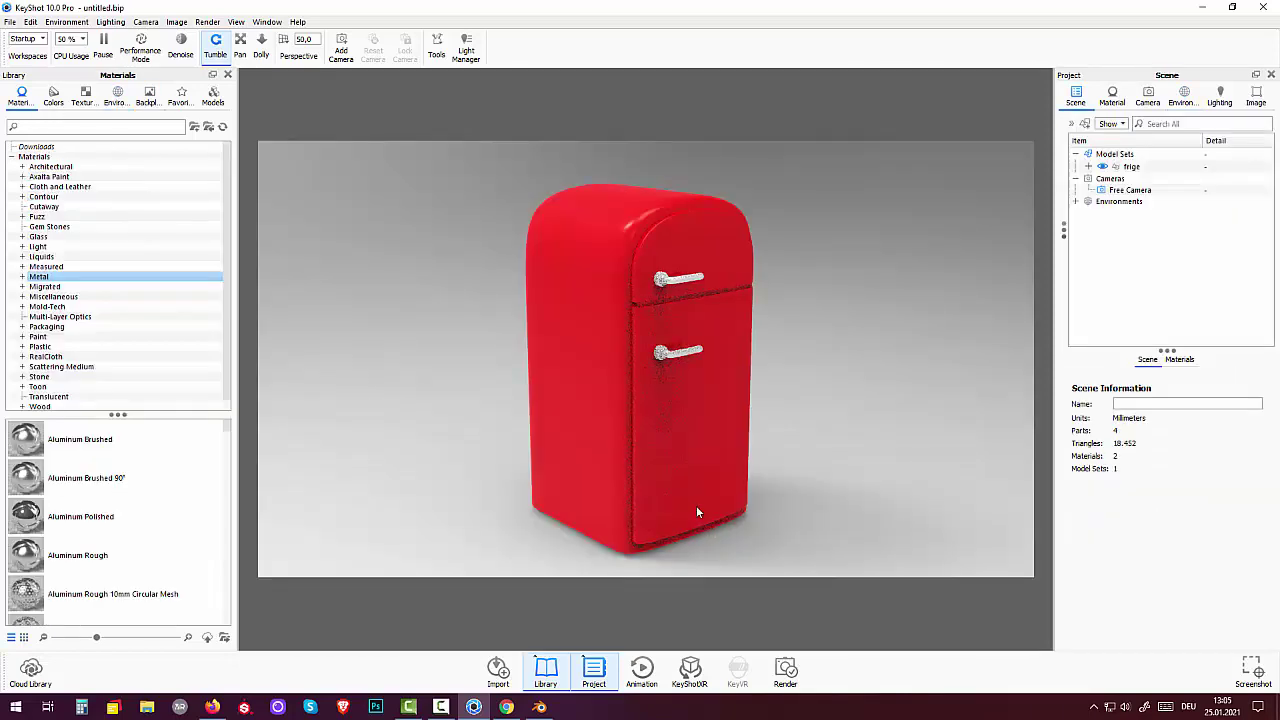
Drop the Metal library's Chrome Polished Welded Mesh 3D Ply onto the fridge's lower door handle.
left_click_drag(696, 505, 355, 481)
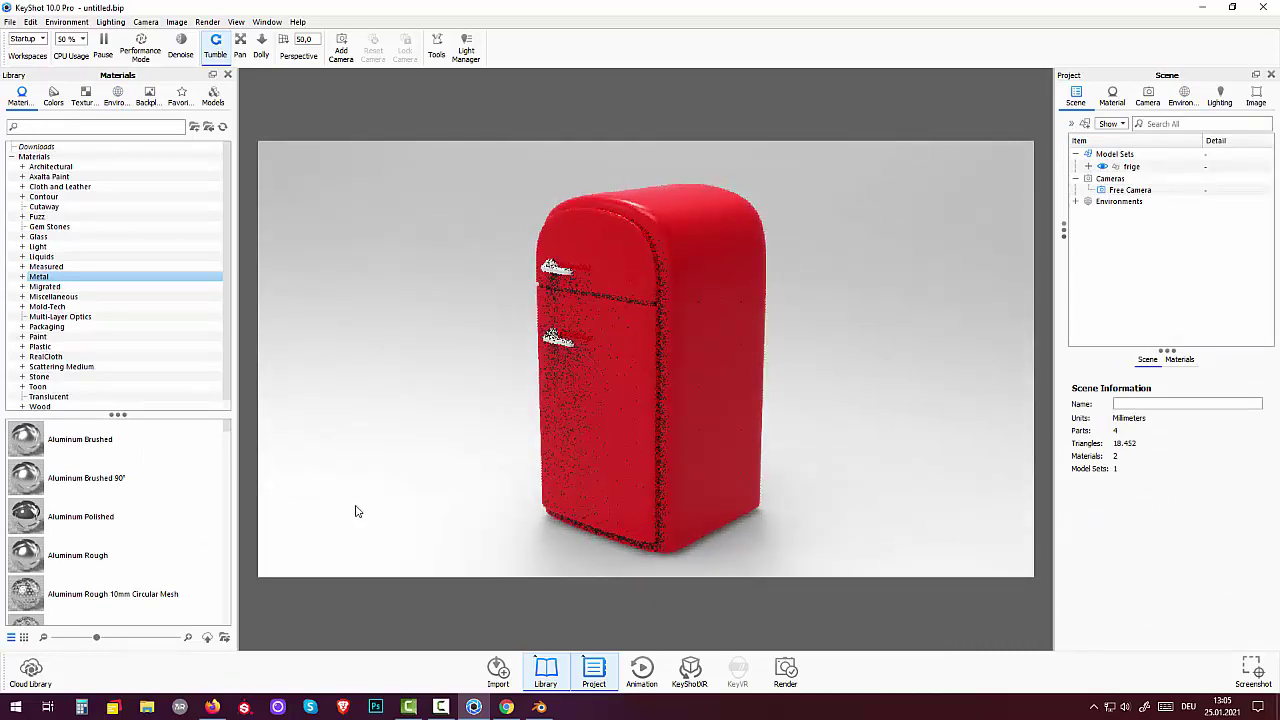
scroll(627, 482, "down", 2)
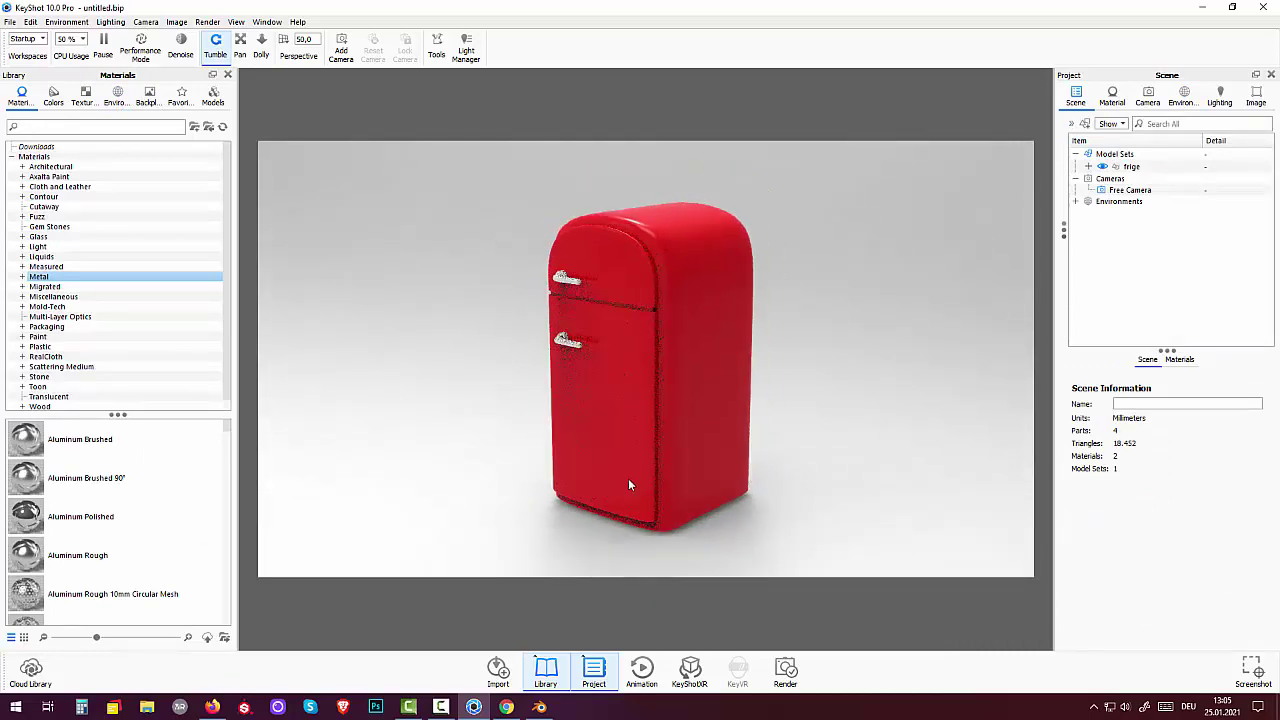
mouse_move(628, 478)
left_mouse_down()
mouse_move(656, 508)
mouse_move(541, 479)
mouse_move(574, 463)
left_mouse_up()
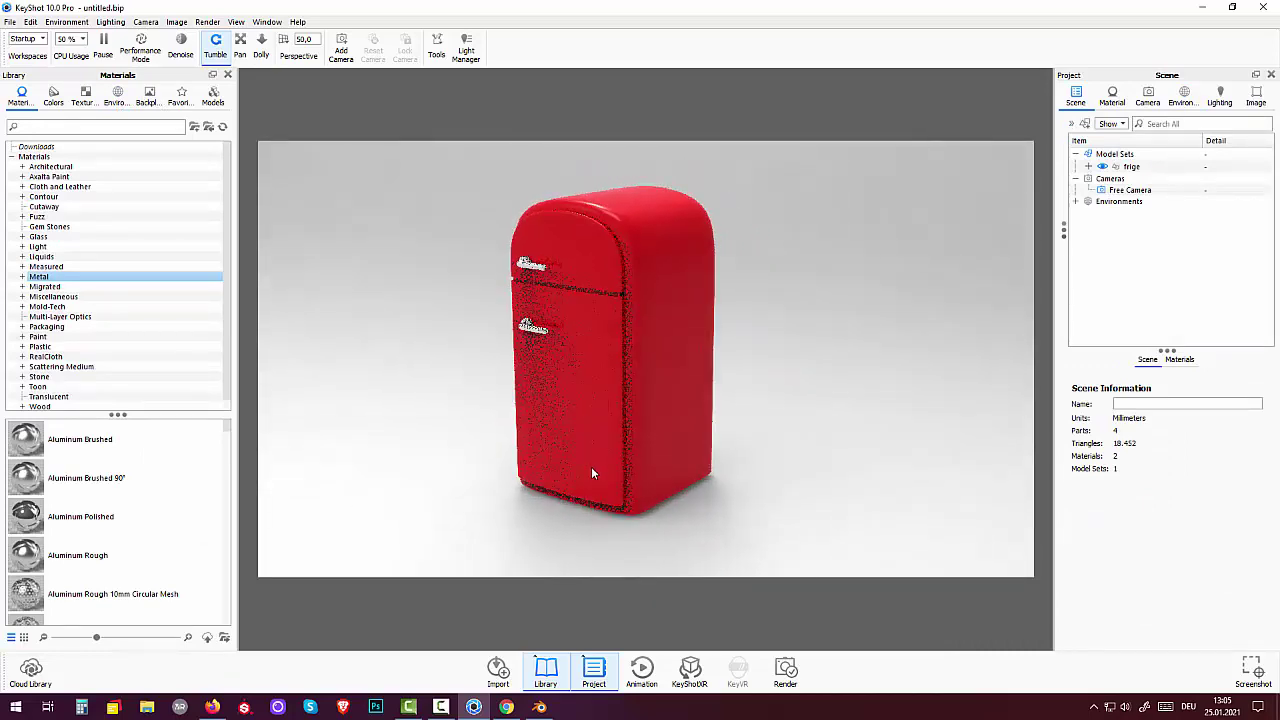
left_click(38, 277)
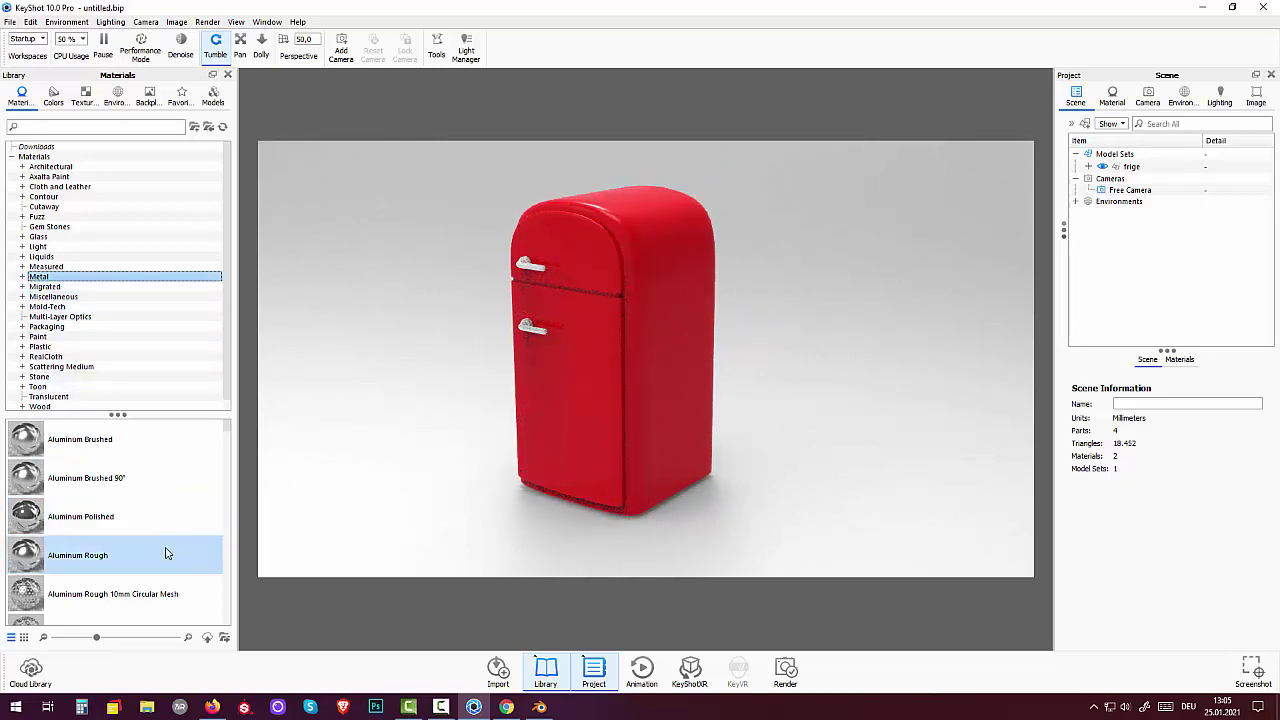
scroll(166, 555, "down", 5)
scroll(168, 551, "down", 2)
scroll(165, 551, "down", 5)
scroll(163, 551, "down", 5)
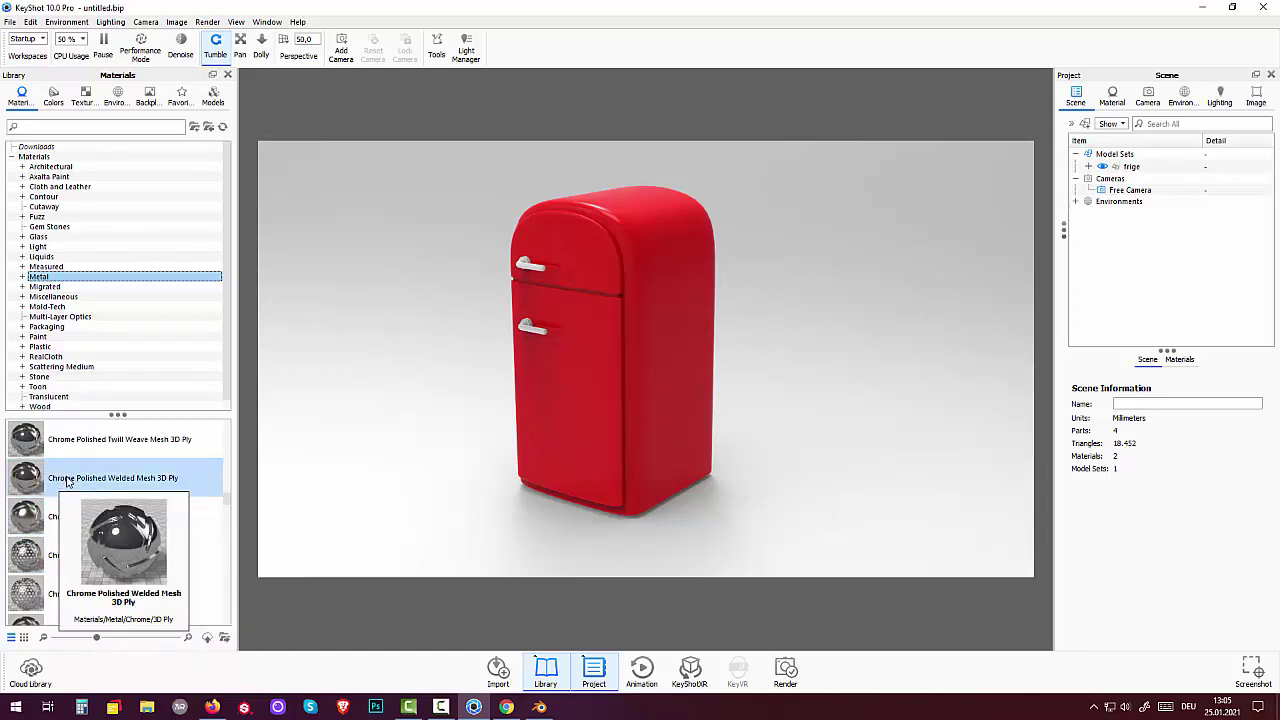
left_click_drag(66, 483, 530, 335)
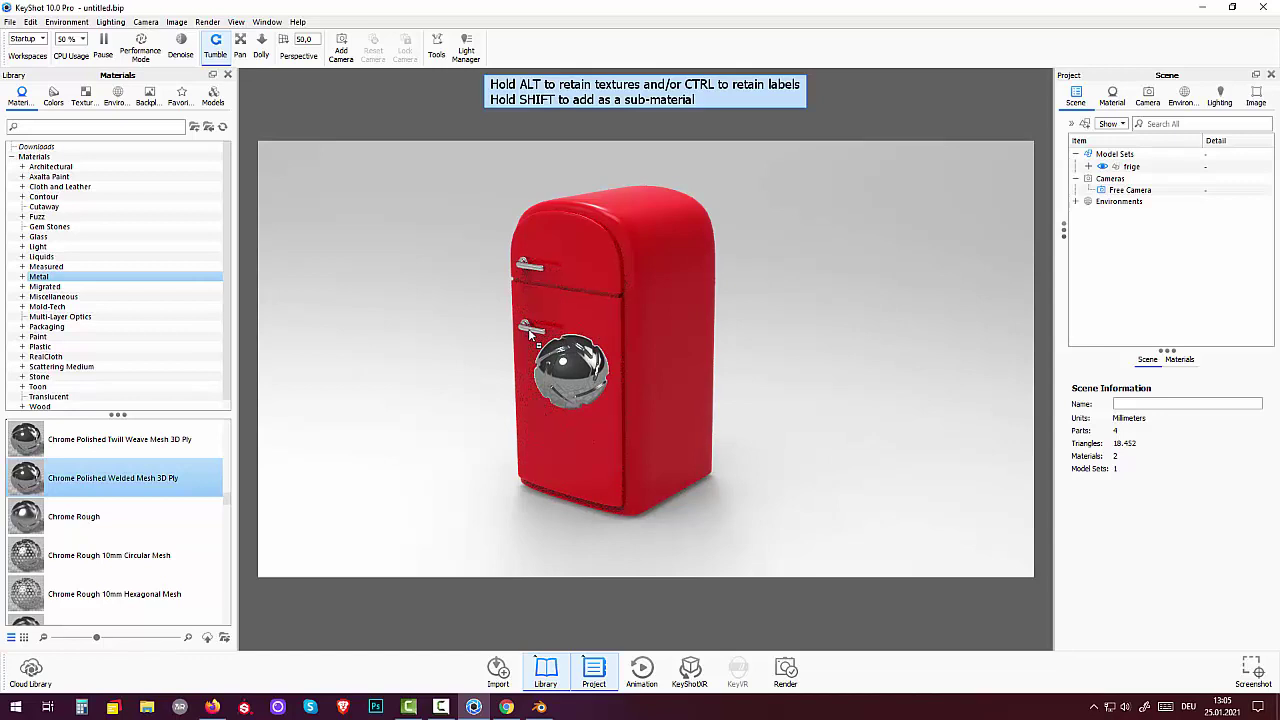
left_click_drag(530, 335, 544, 371)
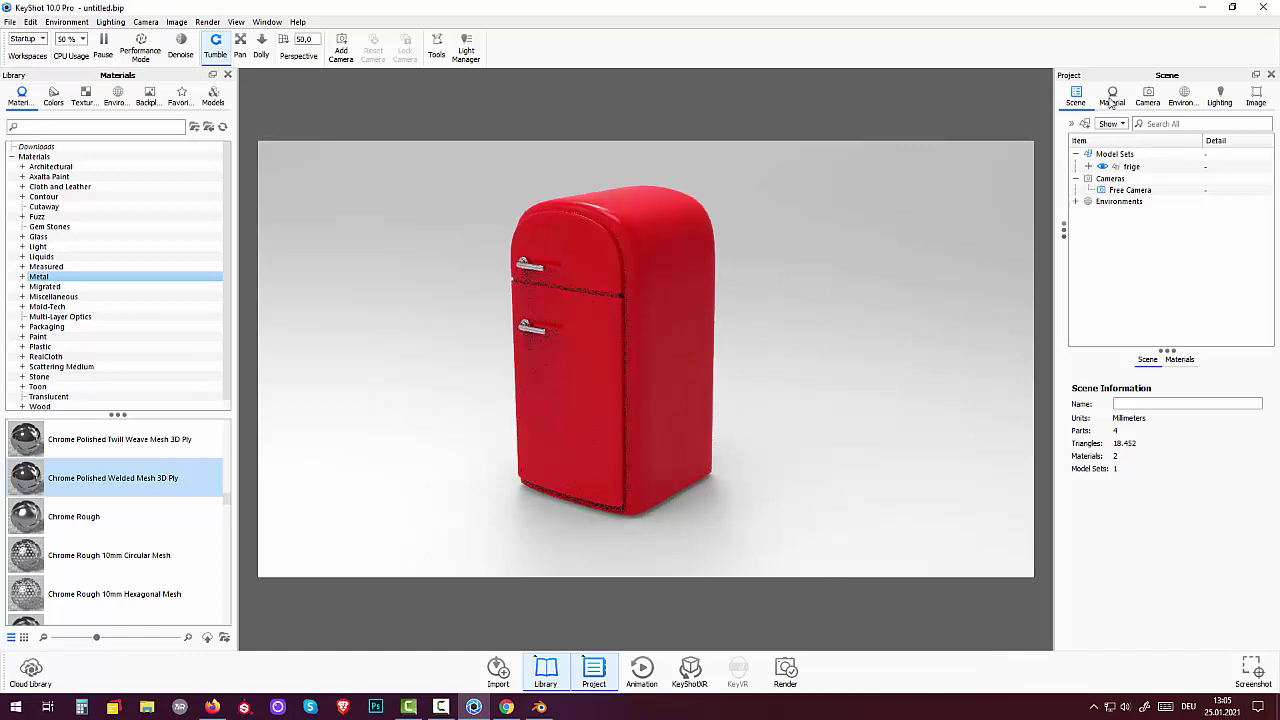
Raise the red Material.002 refractive index from 1.5 to about 2.06.
left_click(1118, 101)
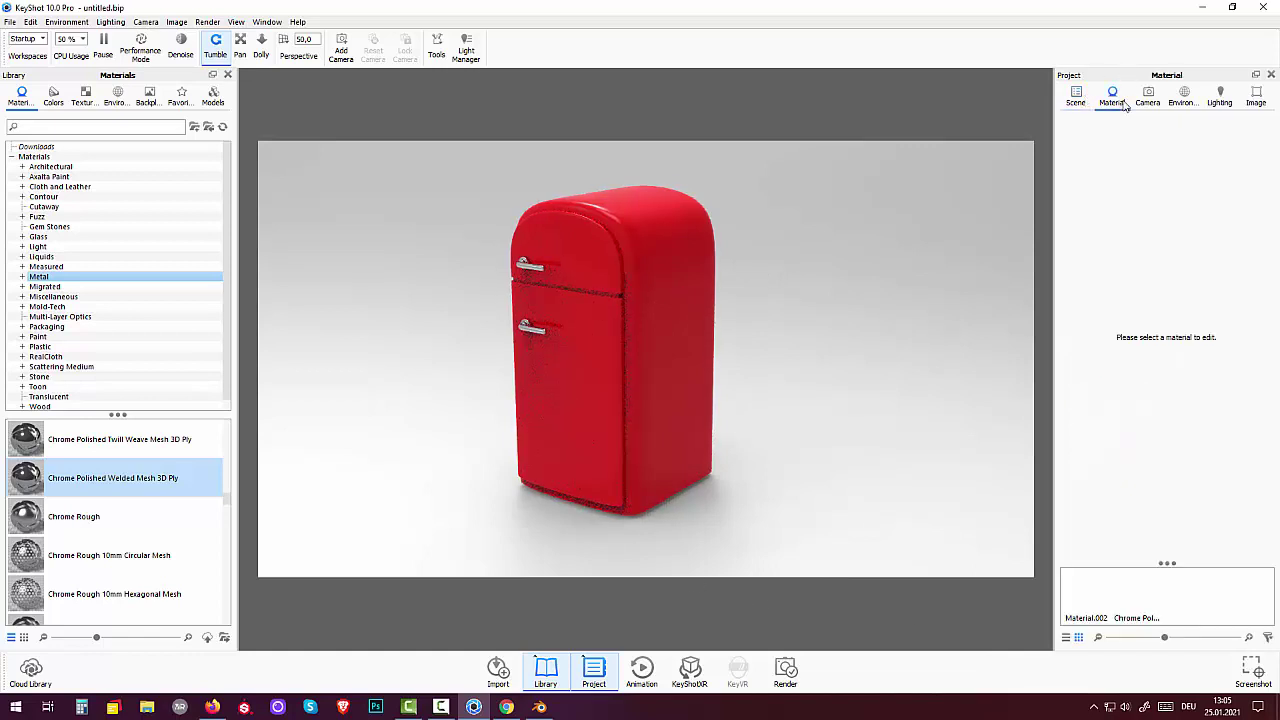
left_click(1094, 597)
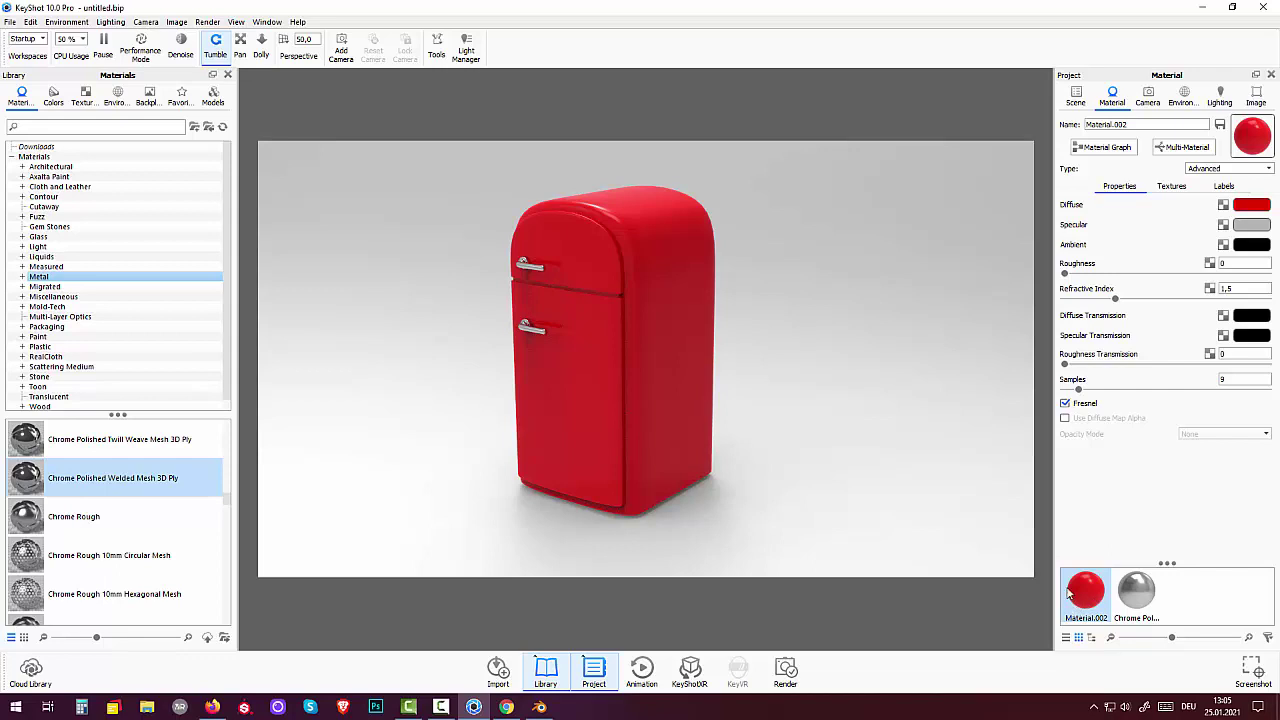
left_click_drag(1116, 299, 1168, 300)
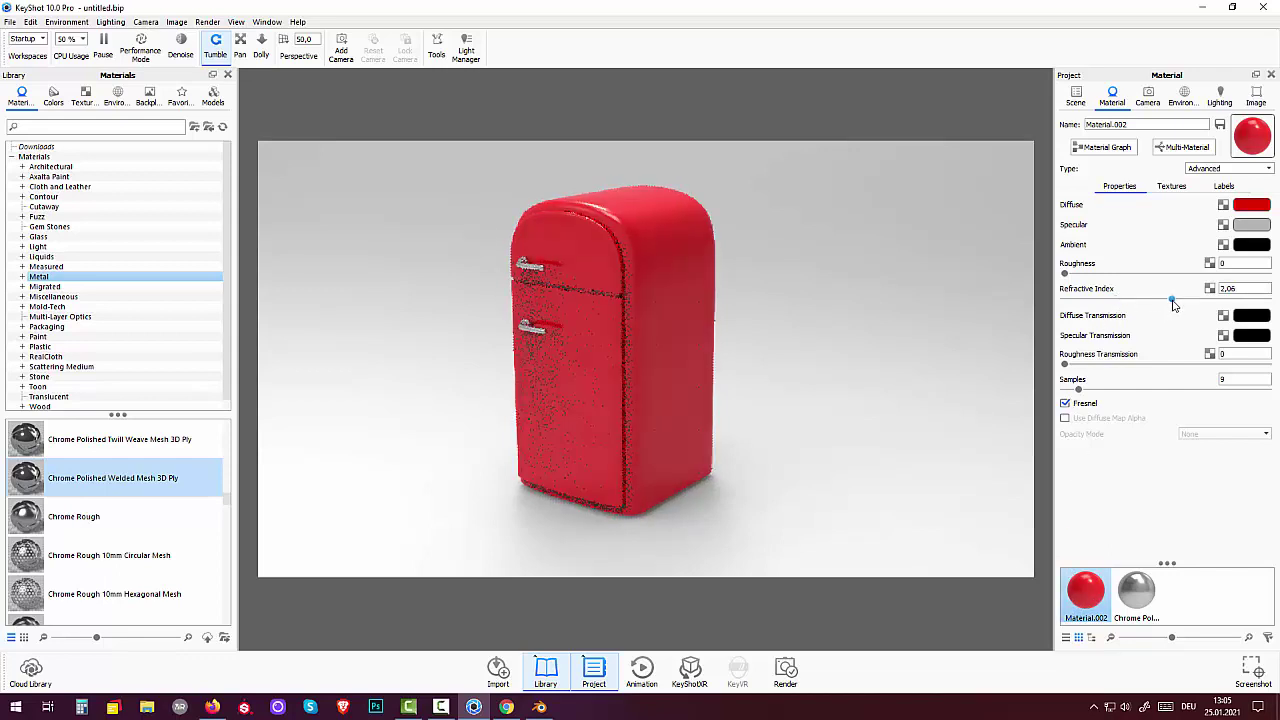
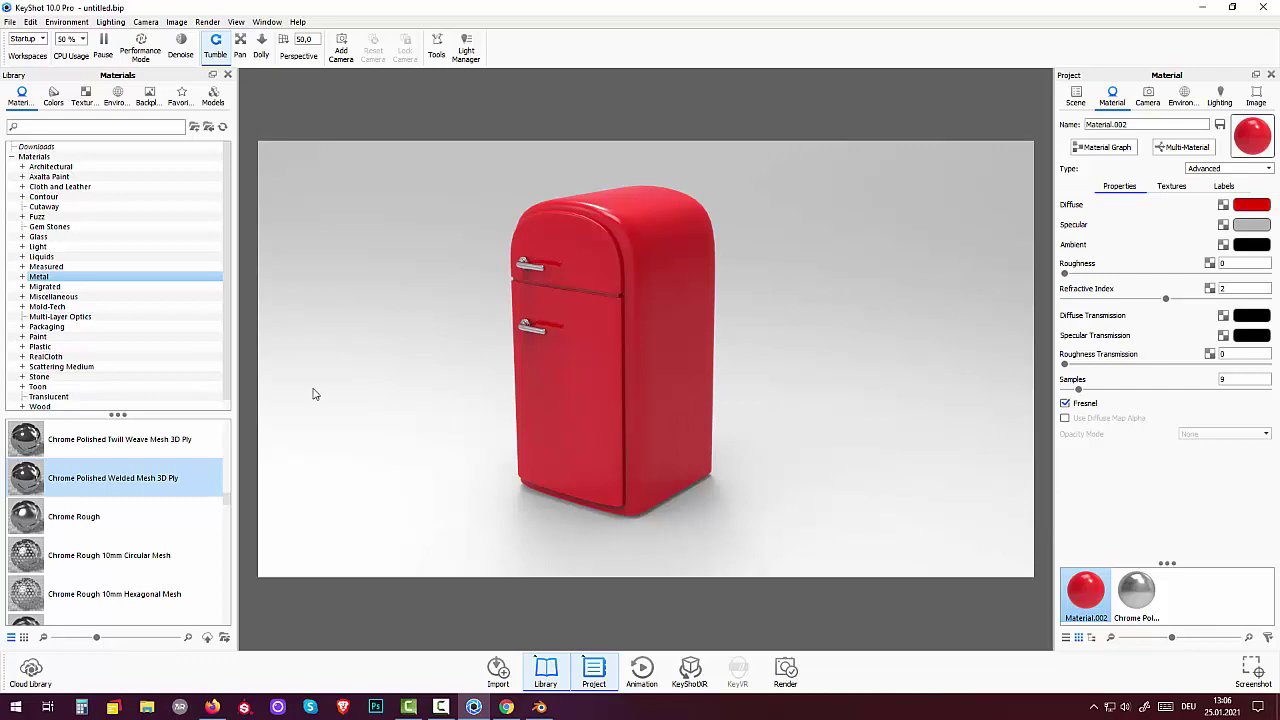
Apply the 3 Panels Tilted 4K studio environment to the fridge and show its Environment settings.
left_click(117, 96)
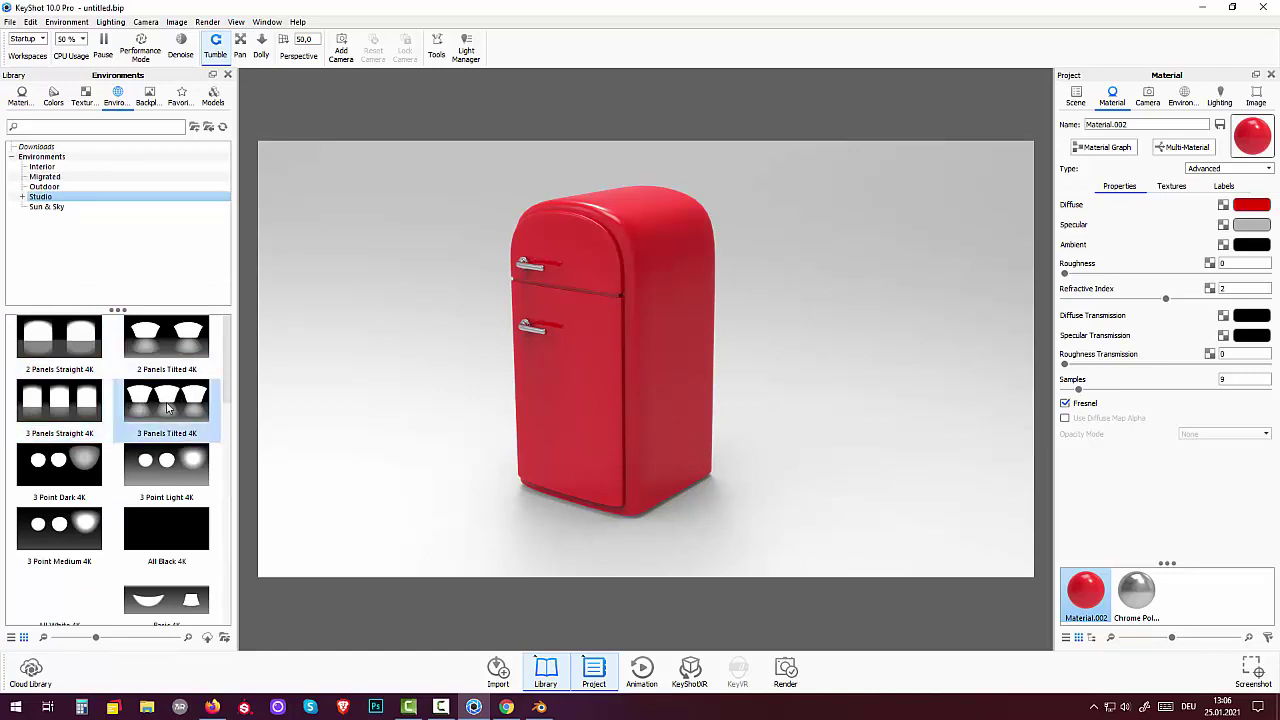
double_click(168, 407)
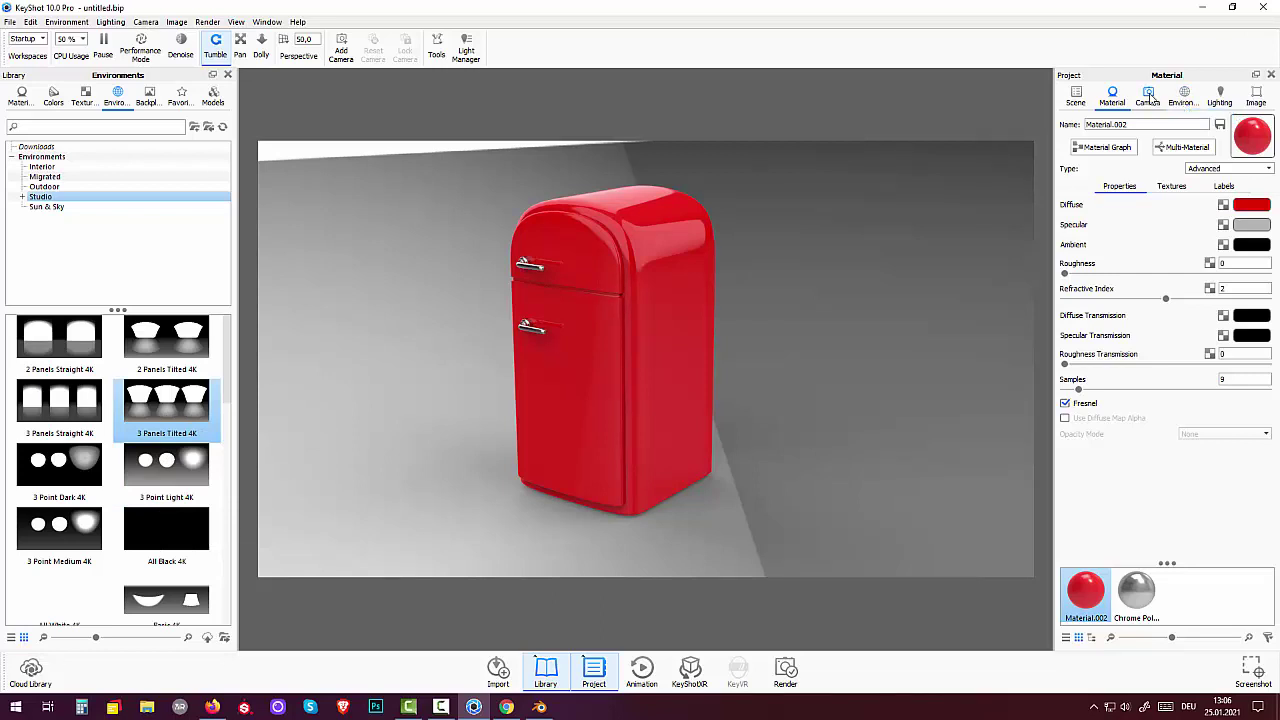
left_click(1150, 97)
Rotate the lighting environment to about 154.5° and switch the background to a plain colour.
left_click(1182, 100)
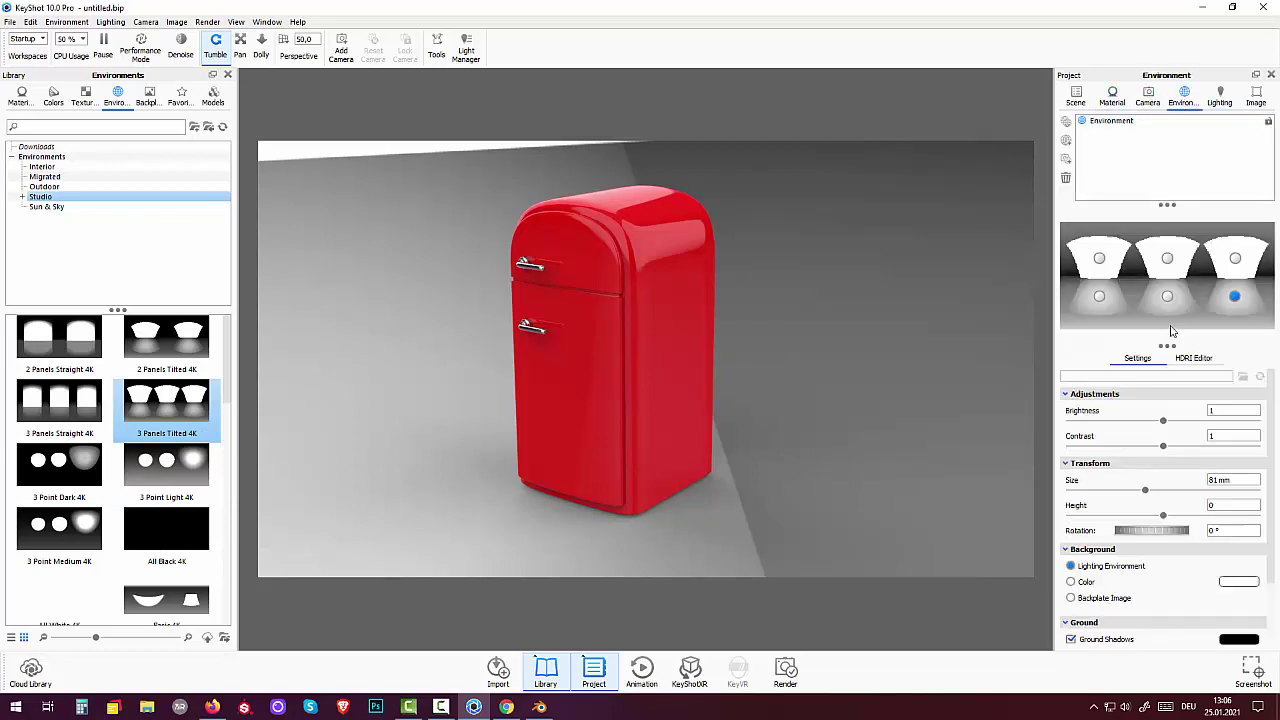
mouse_move(1147, 531)
left_mouse_down()
mouse_move(1183, 544)
mouse_move(1276, 537)
left_mouse_up()
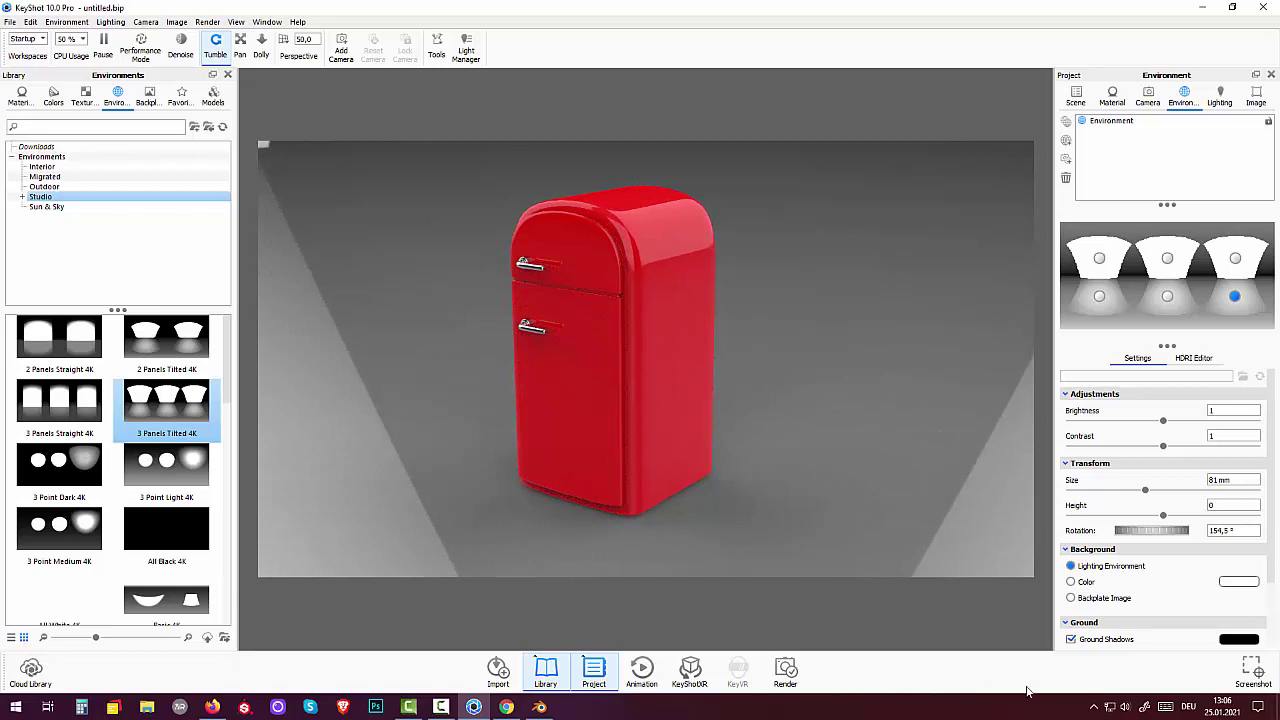
left_click(1071, 582)
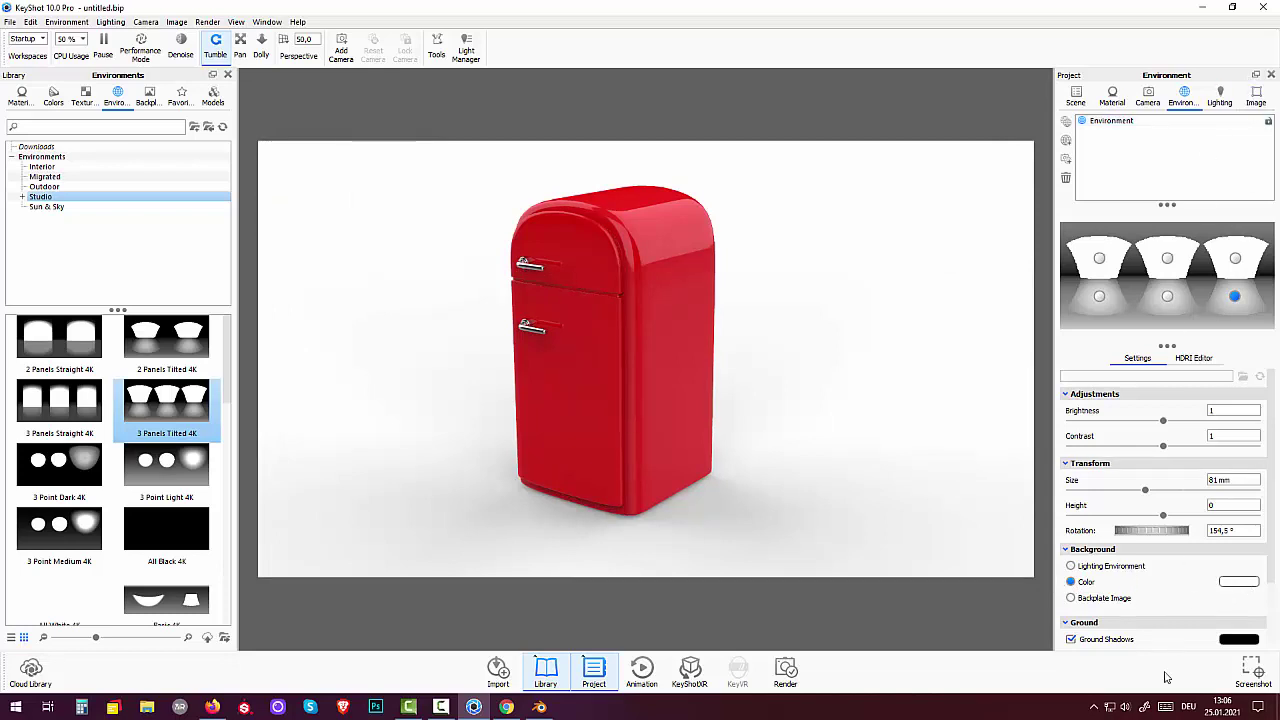
Set the background colour to pale yellow #EDE075 and bring up the Image settings.
left_click(1236, 584)
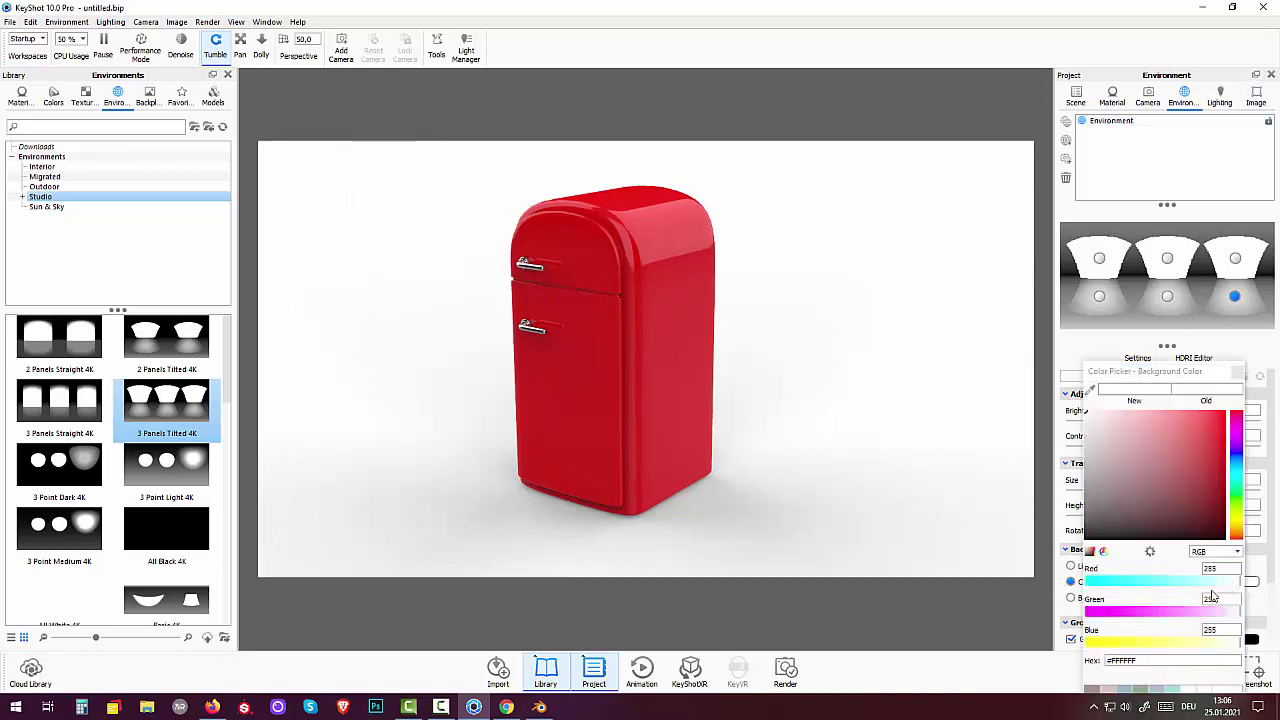
left_click(1236, 527)
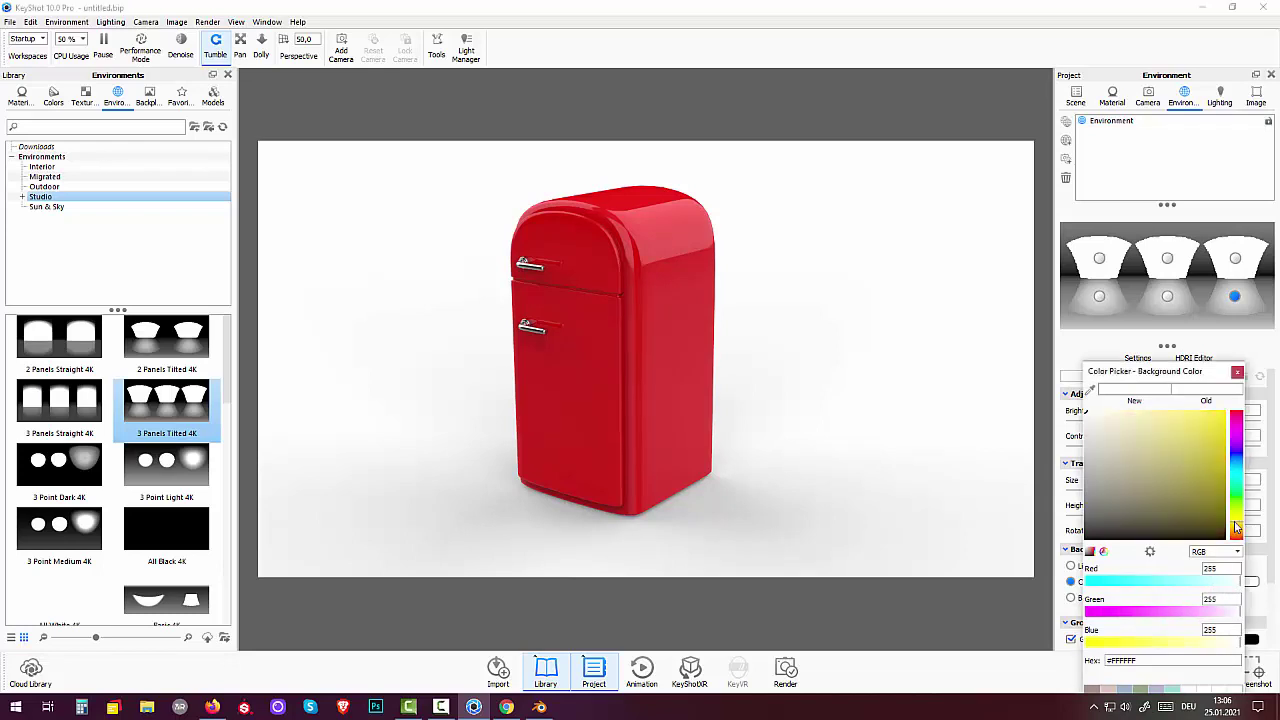
left_click(1210, 425)
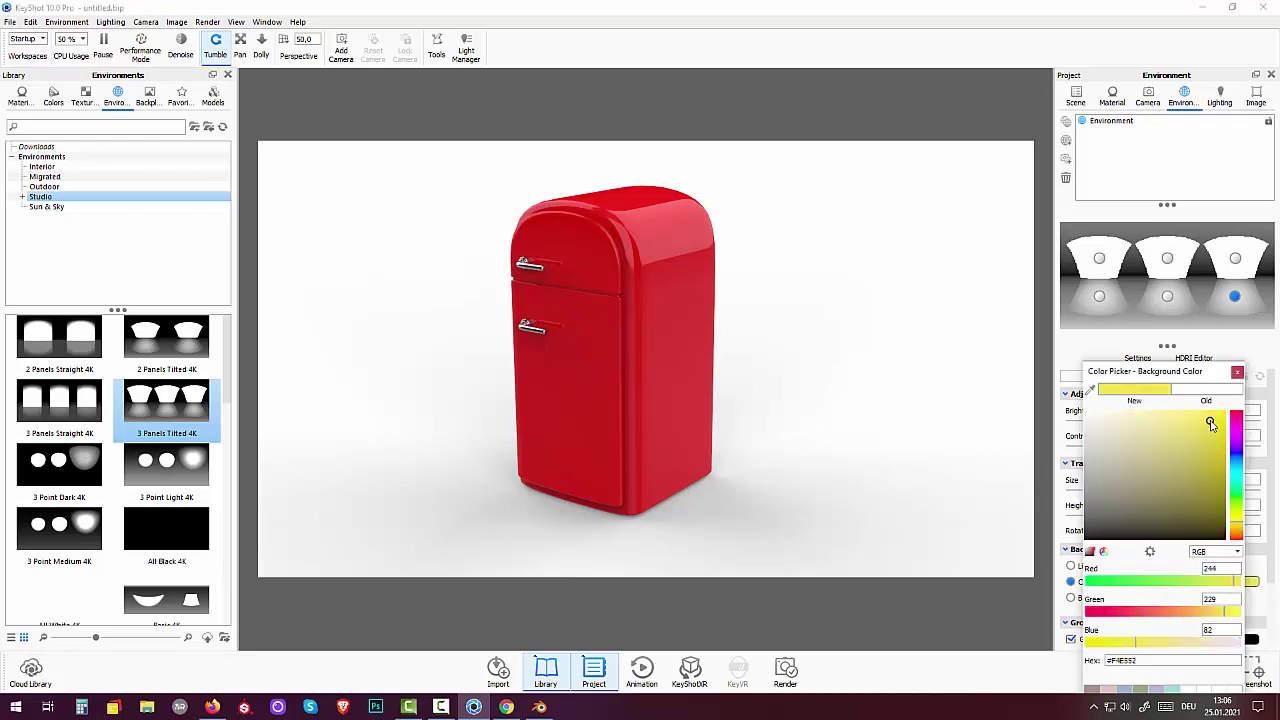
left_click_drag(1210, 423, 1193, 421)
left_click_drag(1193, 421, 1192, 433)
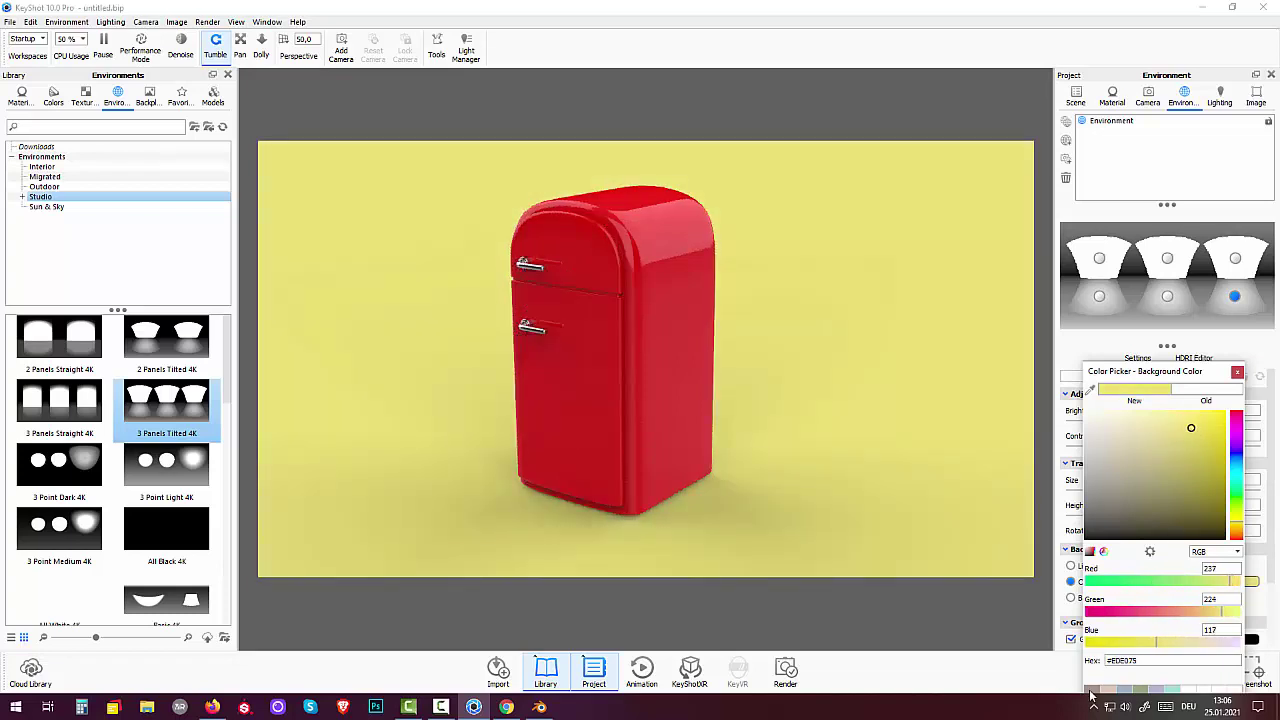
left_click_drag(1145, 370, 1107, 141)
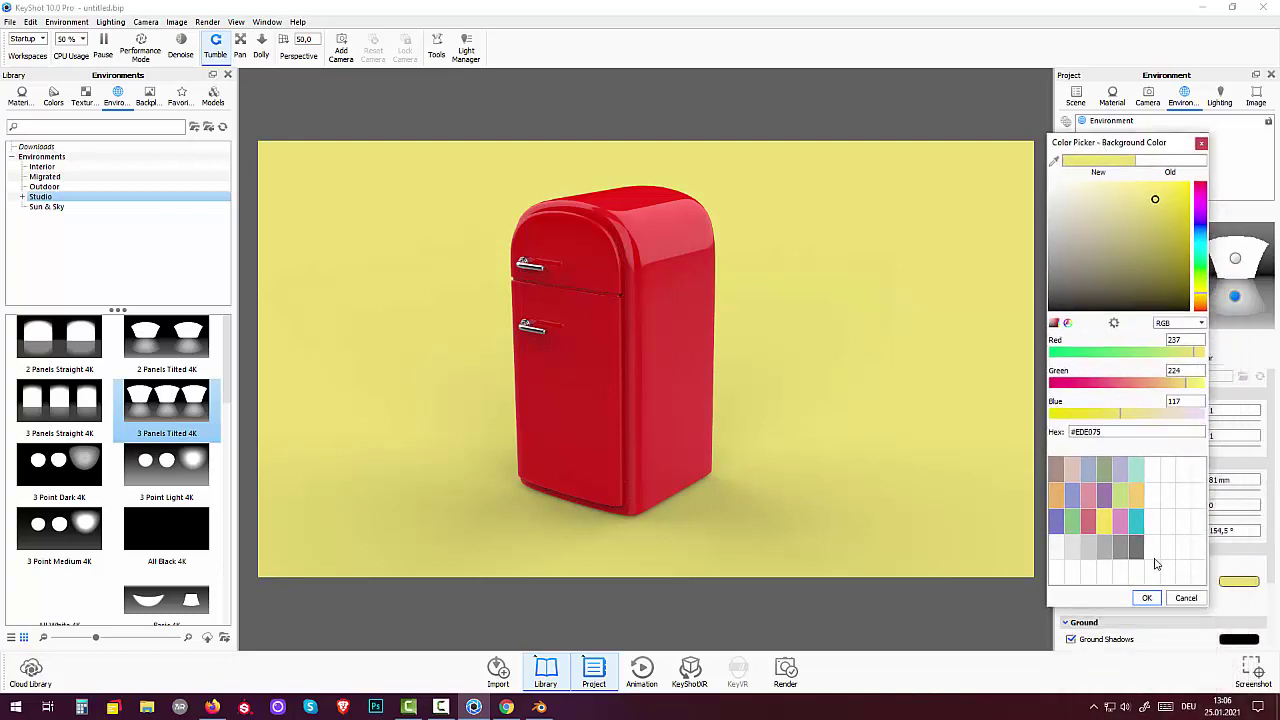
left_click(1145, 600)
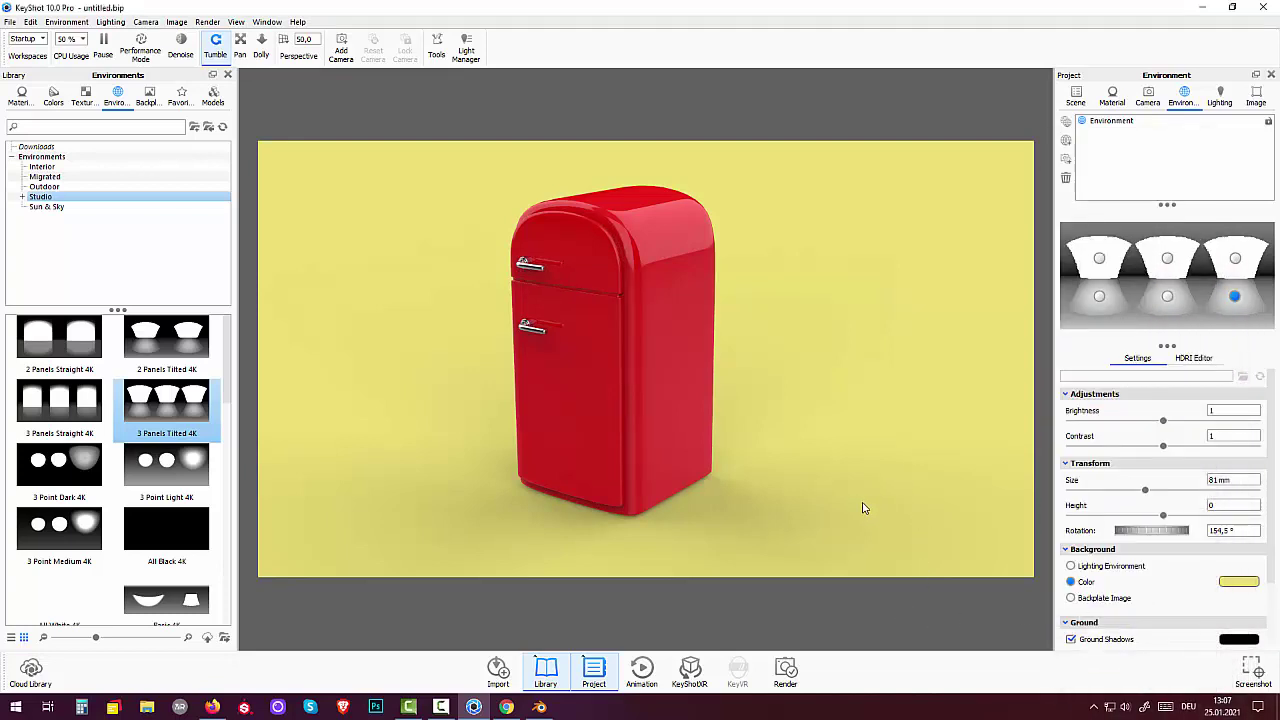
left_click(1261, 101)
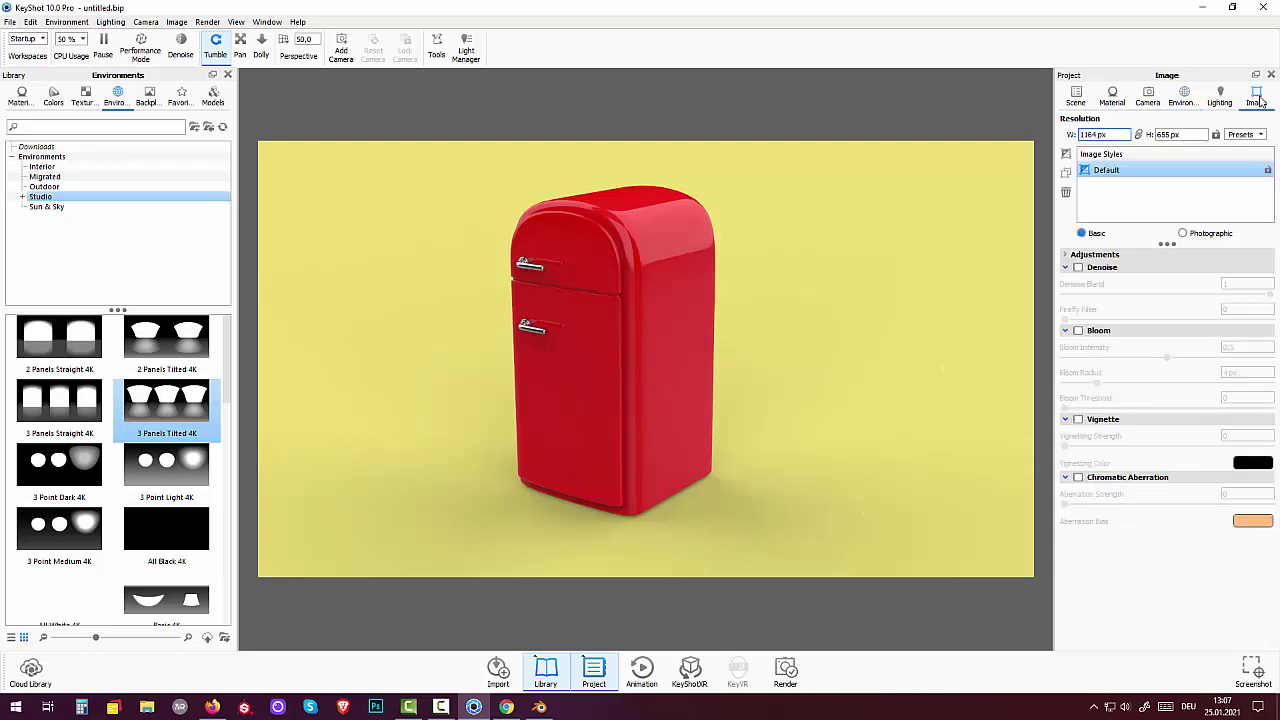
Enable Vignette with a light strength and give it a deep orange colour.
left_click(1078, 419)
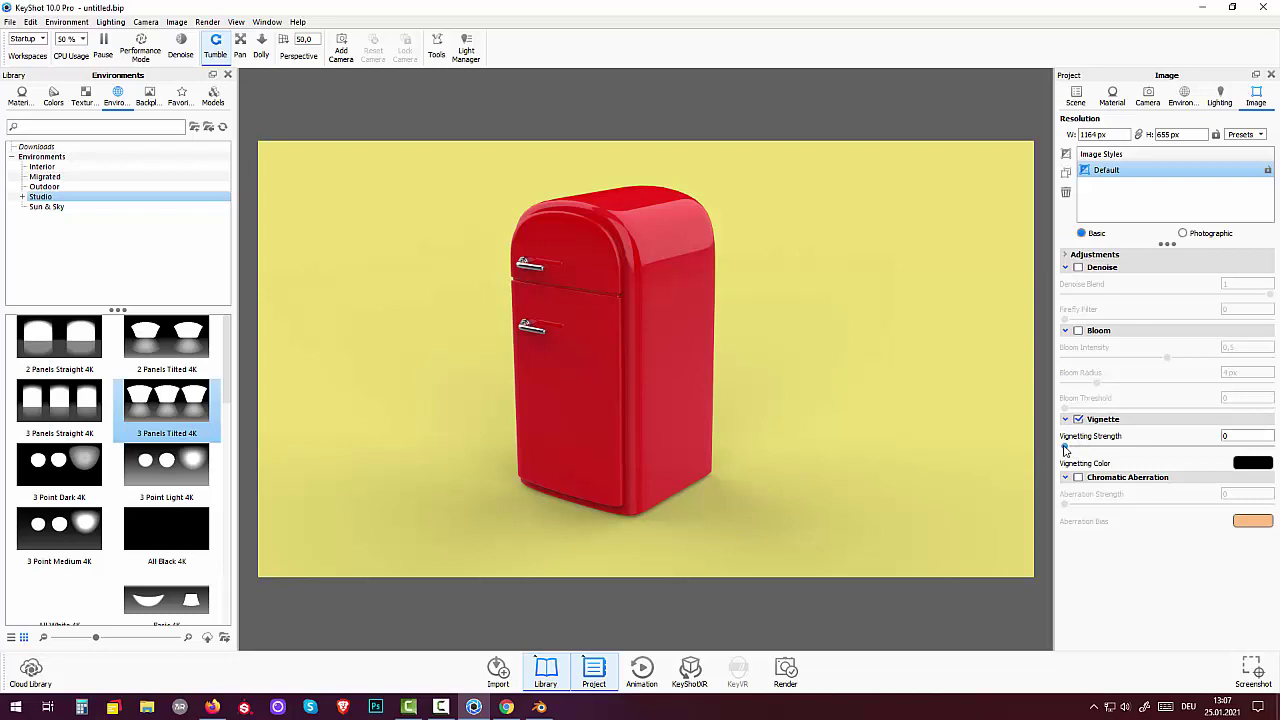
left_click_drag(1065, 446, 1114, 447)
left_click(1253, 462)
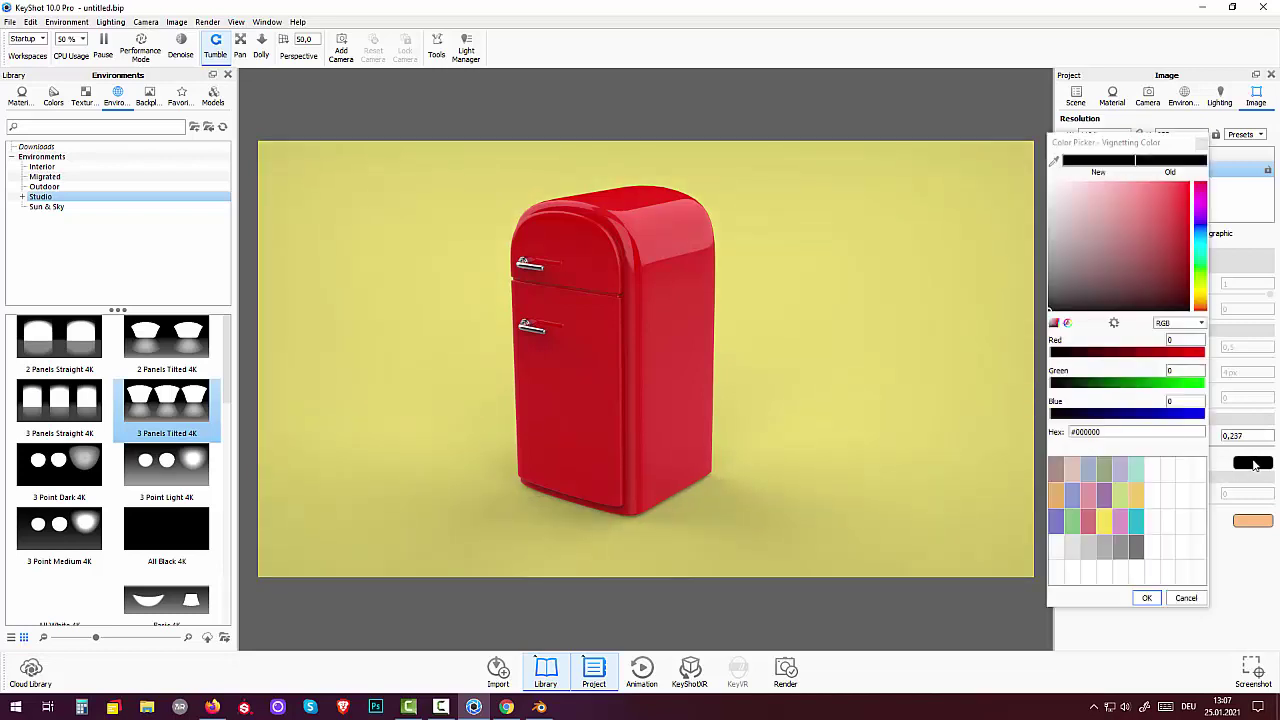
left_click(1205, 298)
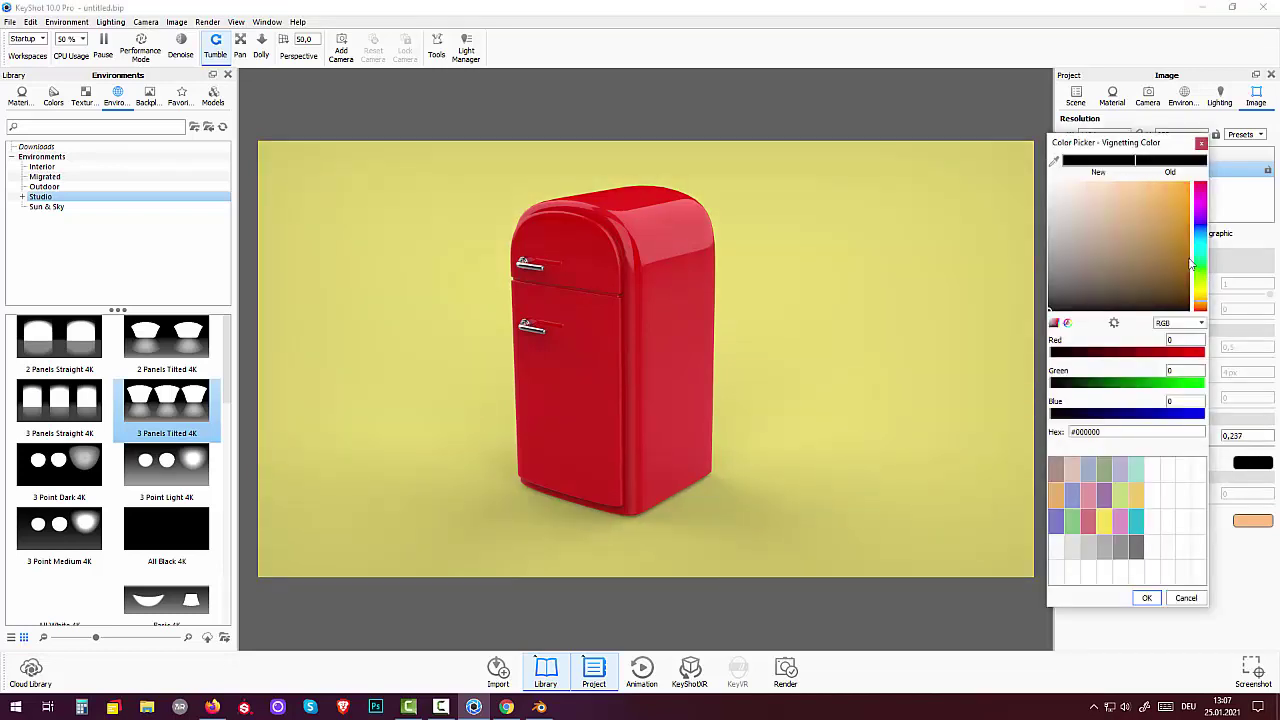
left_click_drag(1183, 220, 1190, 182)
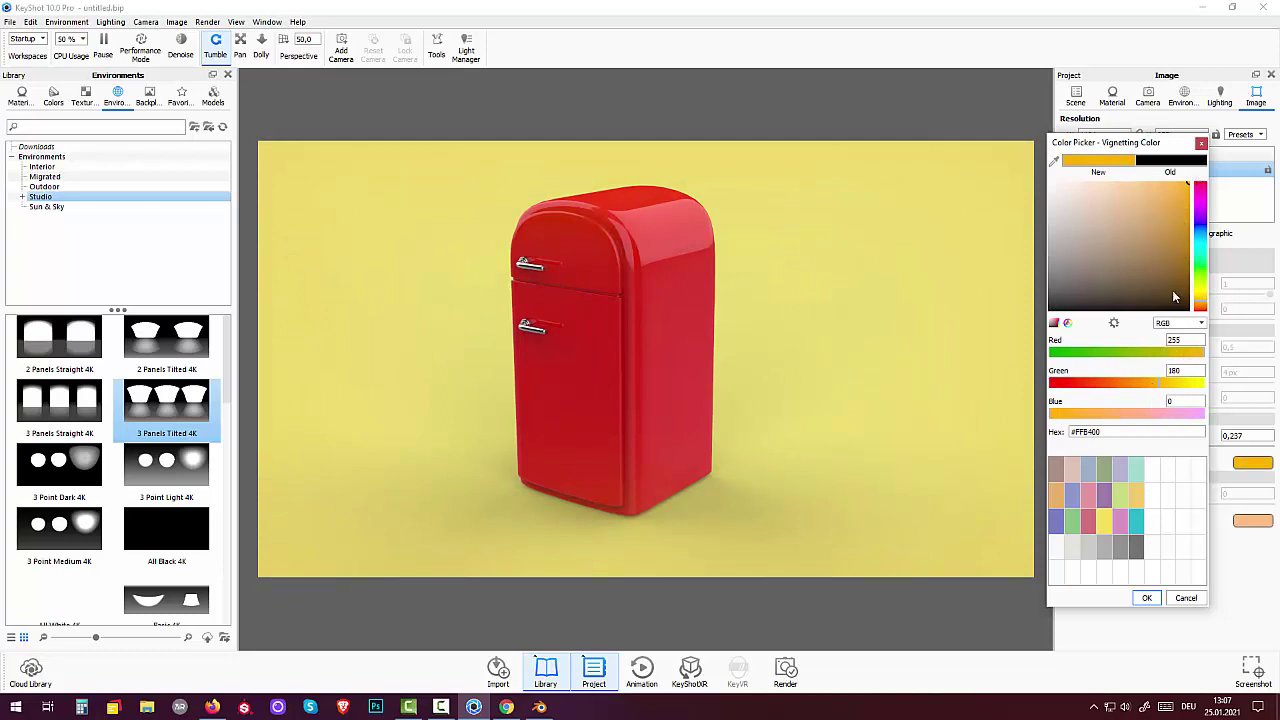
left_click(1201, 310)
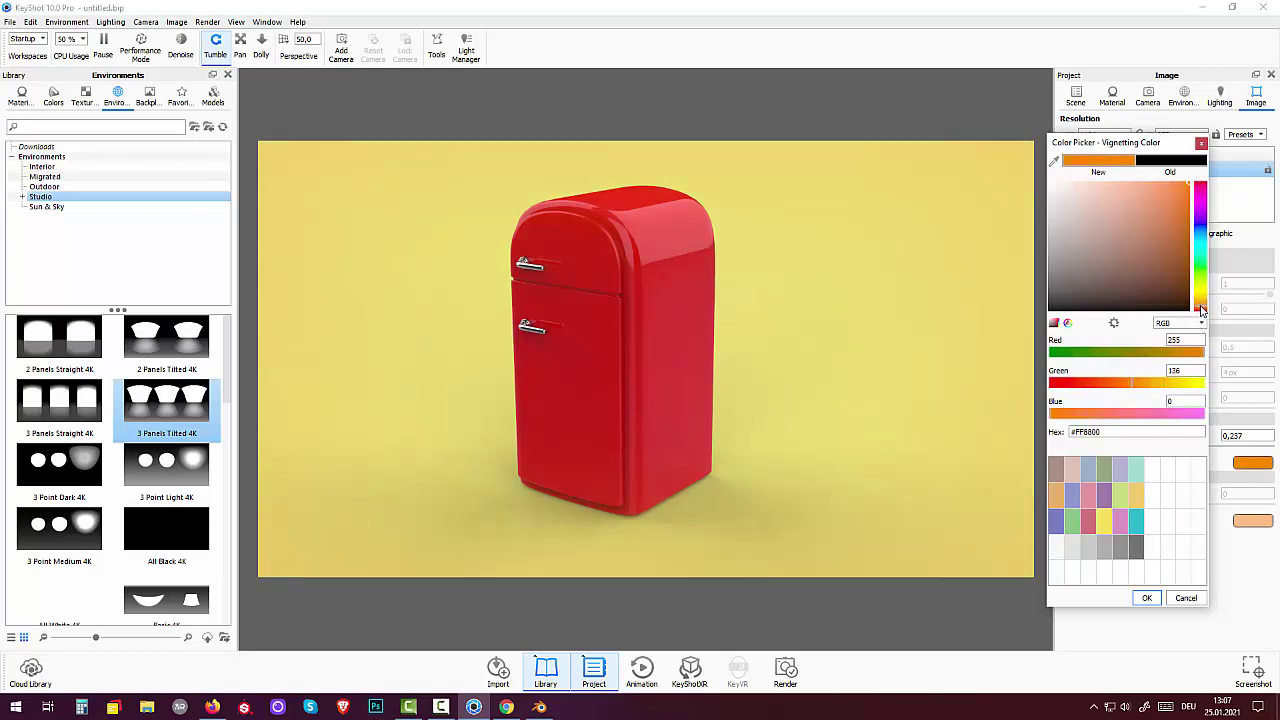
left_click_drag(1201, 310, 1201, 311)
left_click(1149, 597)
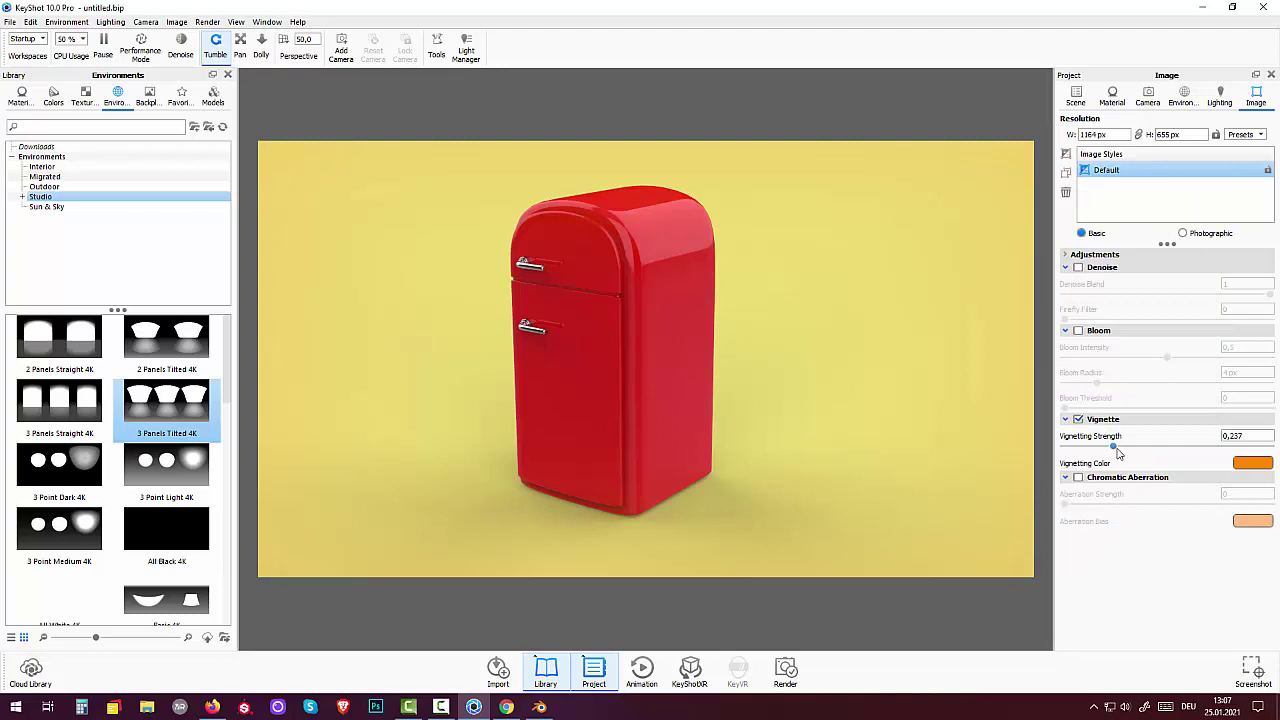
Raise Vignetting Strength to 0.802 and adjust the vignette colour to #FFAC00.
mouse_move(1113, 447)
left_mouse_down()
mouse_move(1246, 455)
mouse_move(1232, 449)
left_mouse_up()
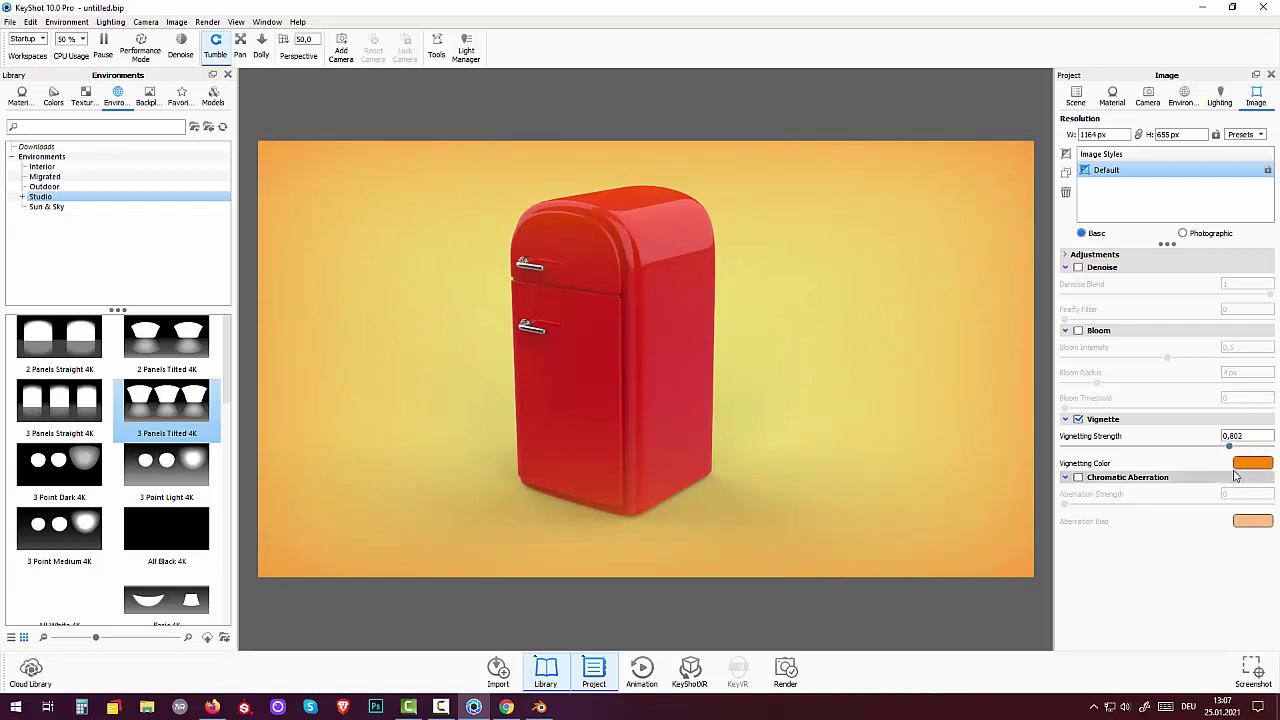
left_click(1236, 466)
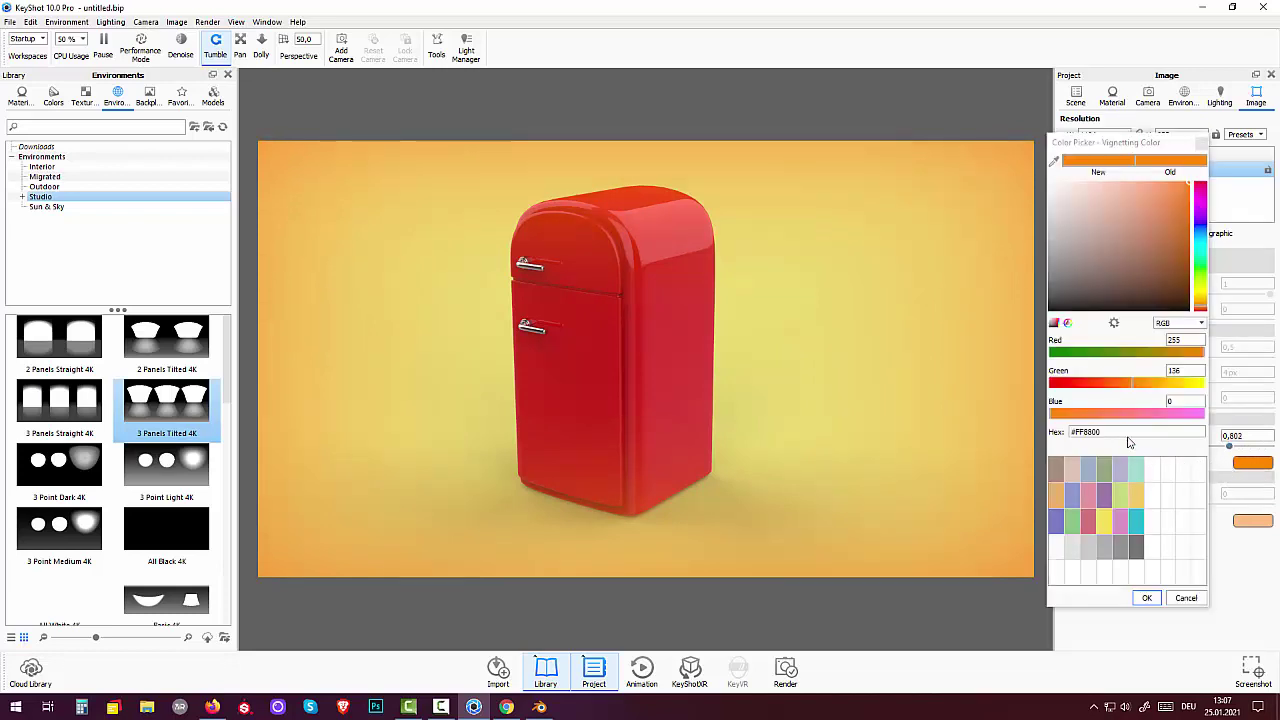
left_click_drag(1136, 386, 1156, 398)
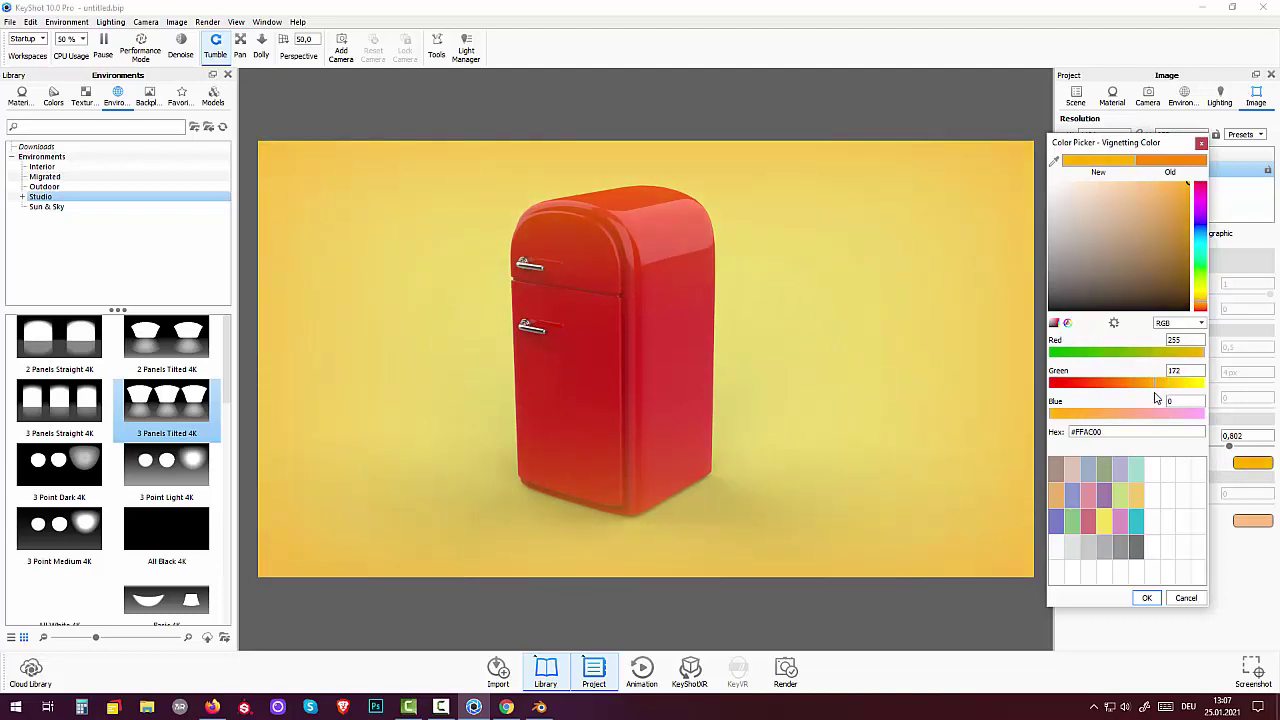
left_click(1146, 598)
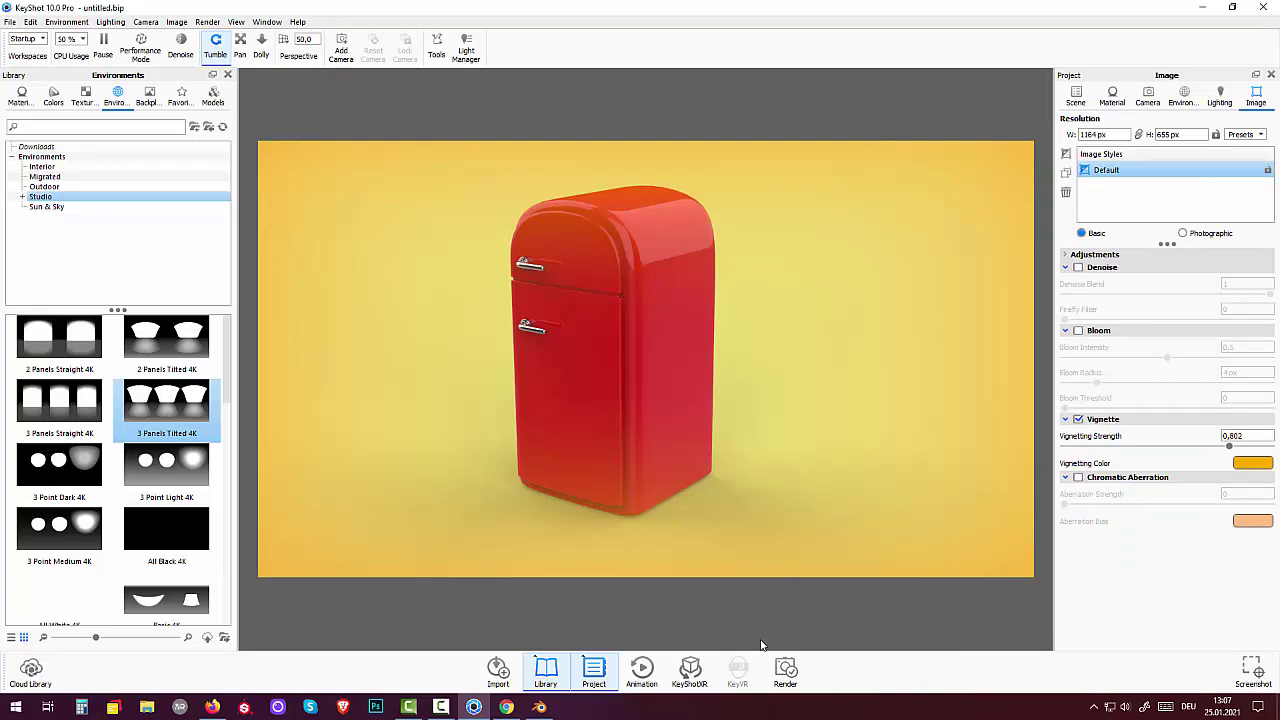
left_click(789, 676)
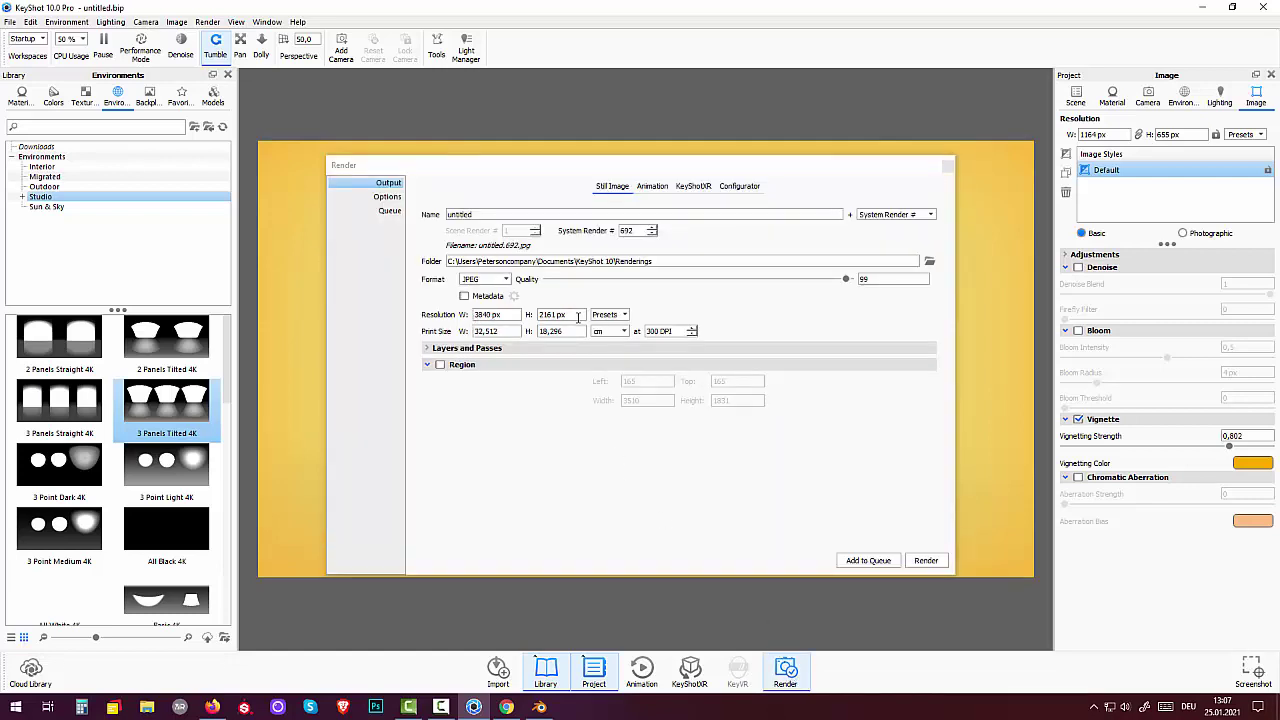
Start the 3840 × 2161 JPEG still render and watch it progress.
left_click(925, 561)
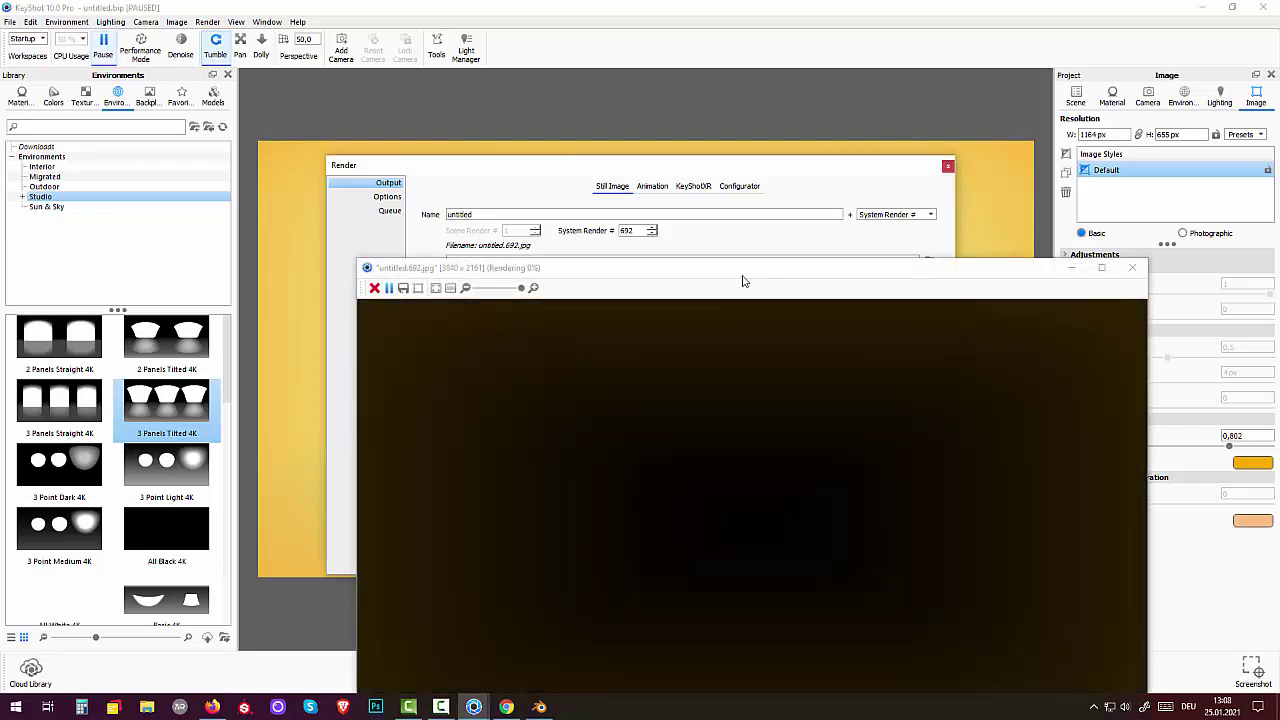
left_click_drag(742, 280, 726, 105)
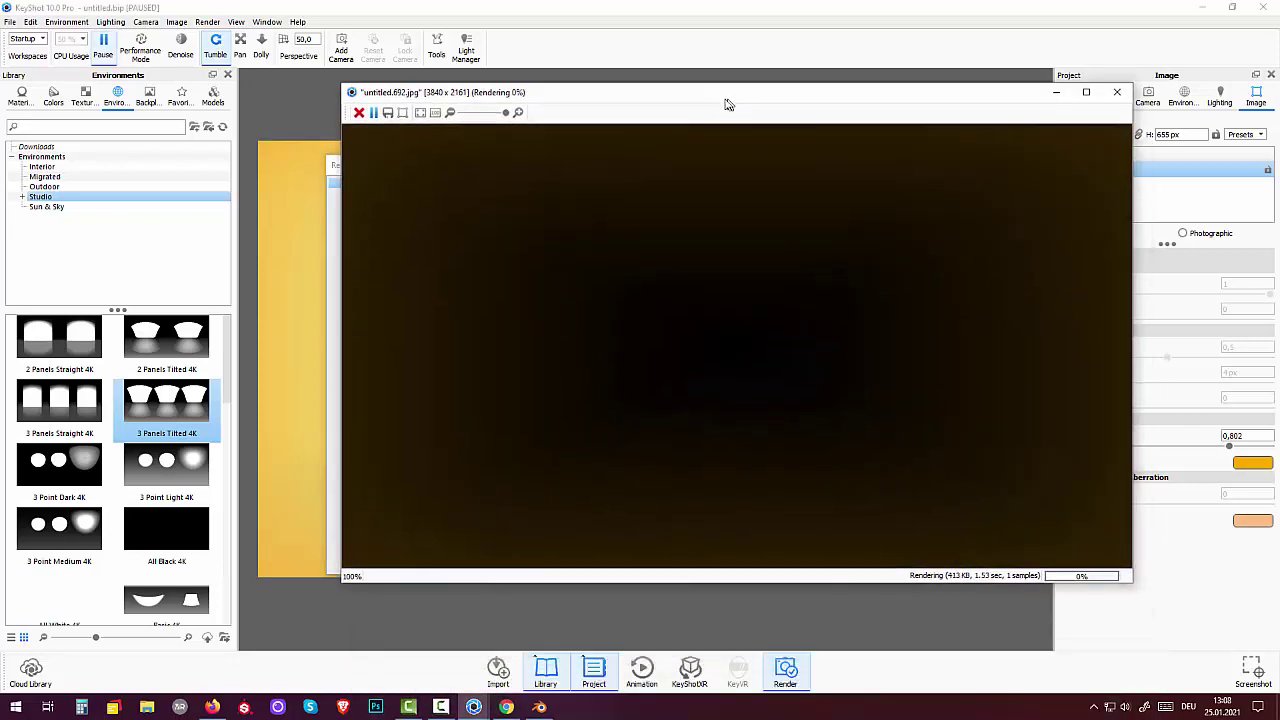
scroll(800, 412, "down", 1)
scroll(799, 412, "down", 1)
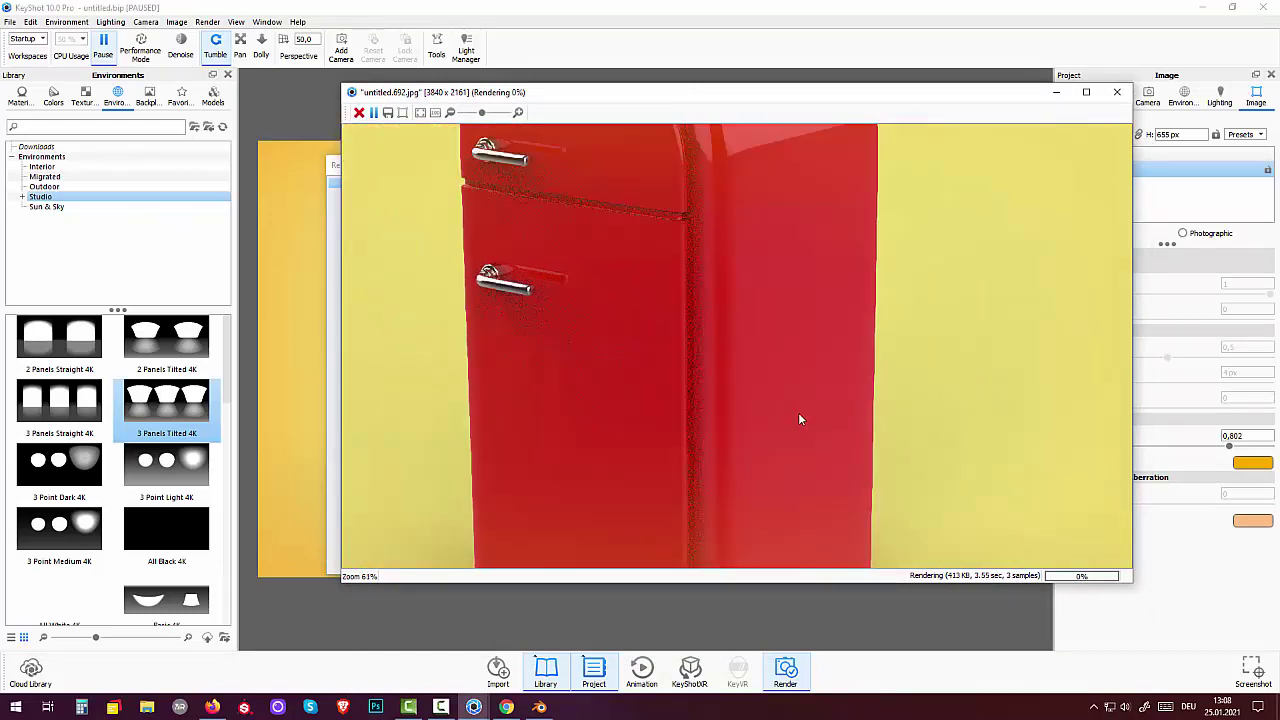
scroll(798, 411, "down", 1)
scroll(798, 411, "down", 2)
scroll(797, 410, "down", 1)
scroll(796, 408, "down", 1)
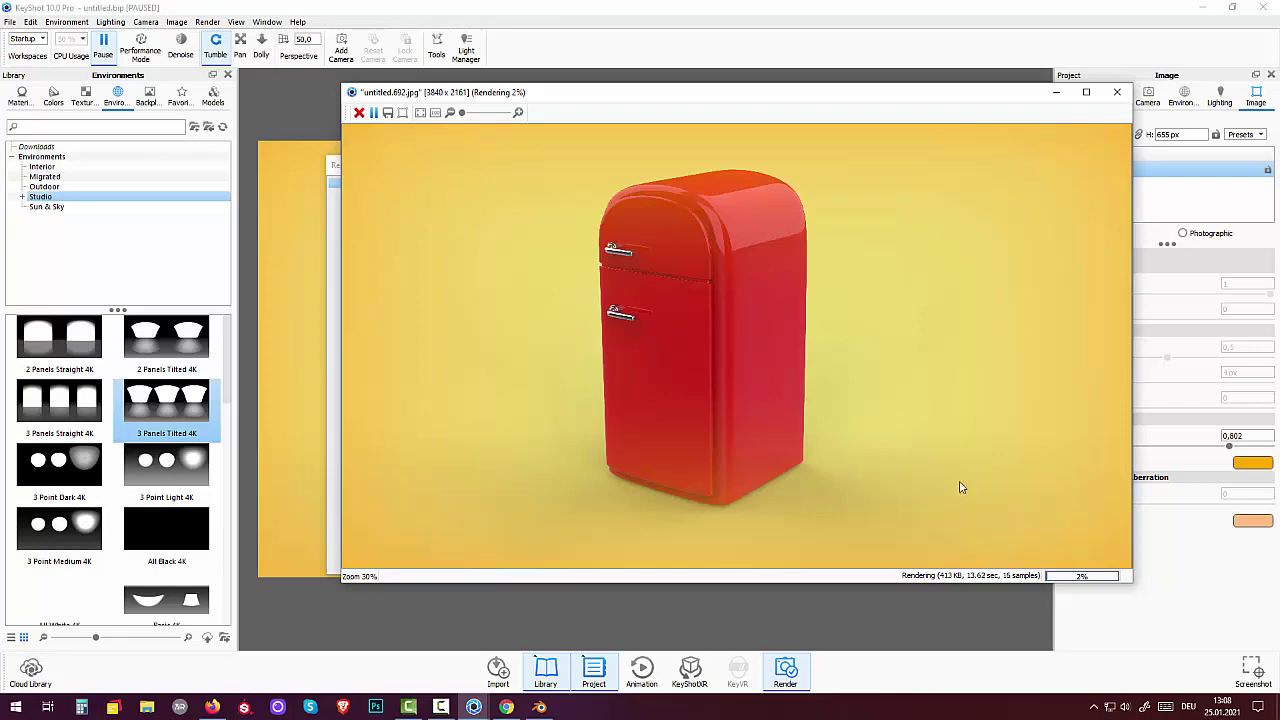
Stop the render partway, close the Render dialog, and turn on Denoise.
left_click(1122, 97)
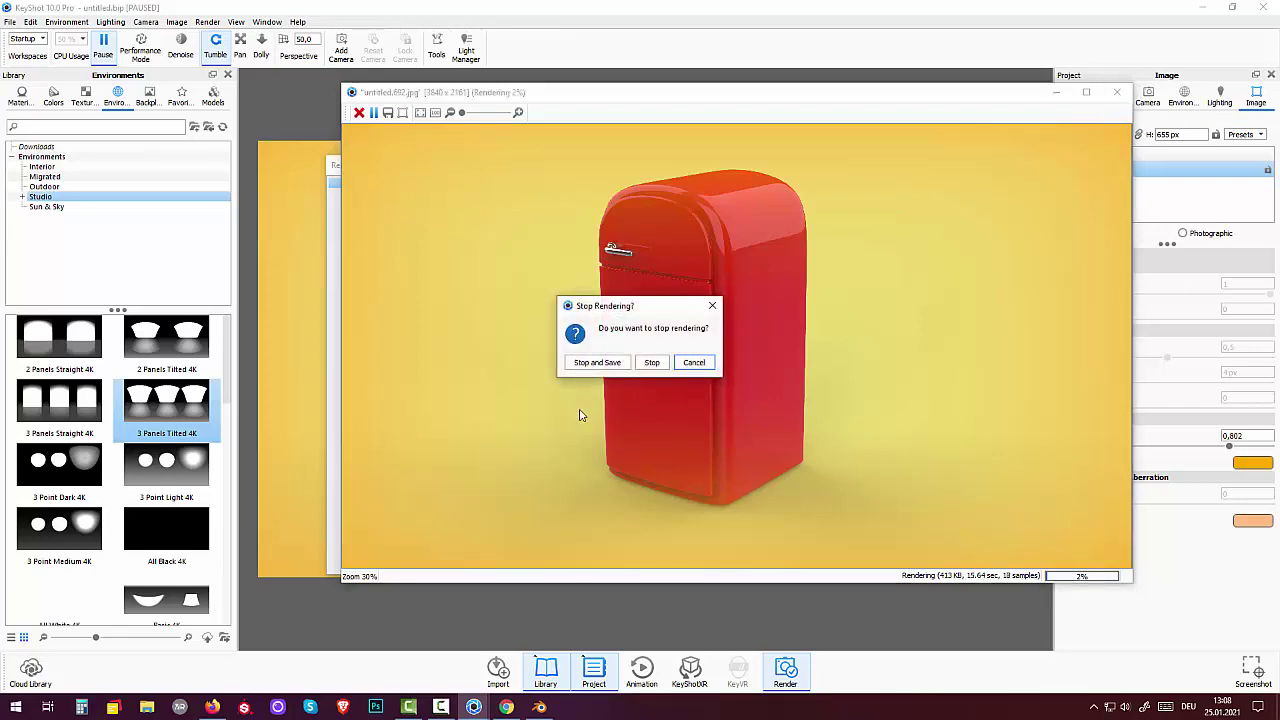
left_click(647, 364)
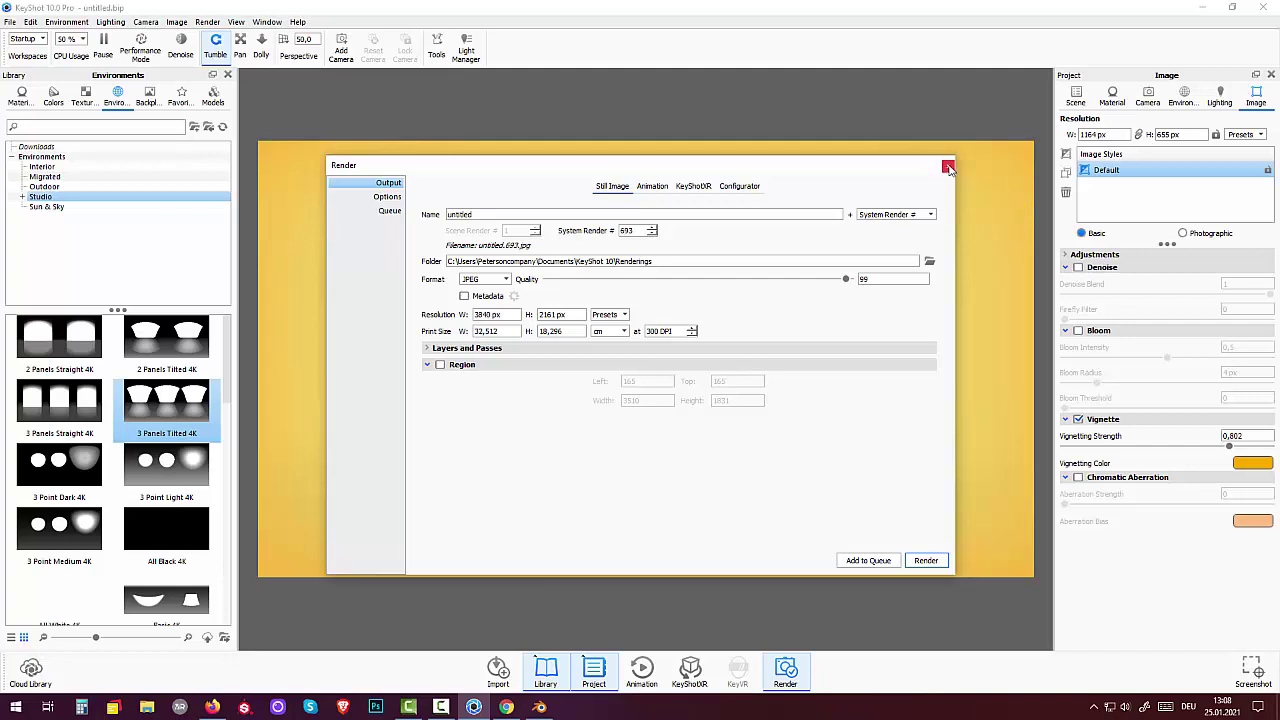
left_click(949, 169)
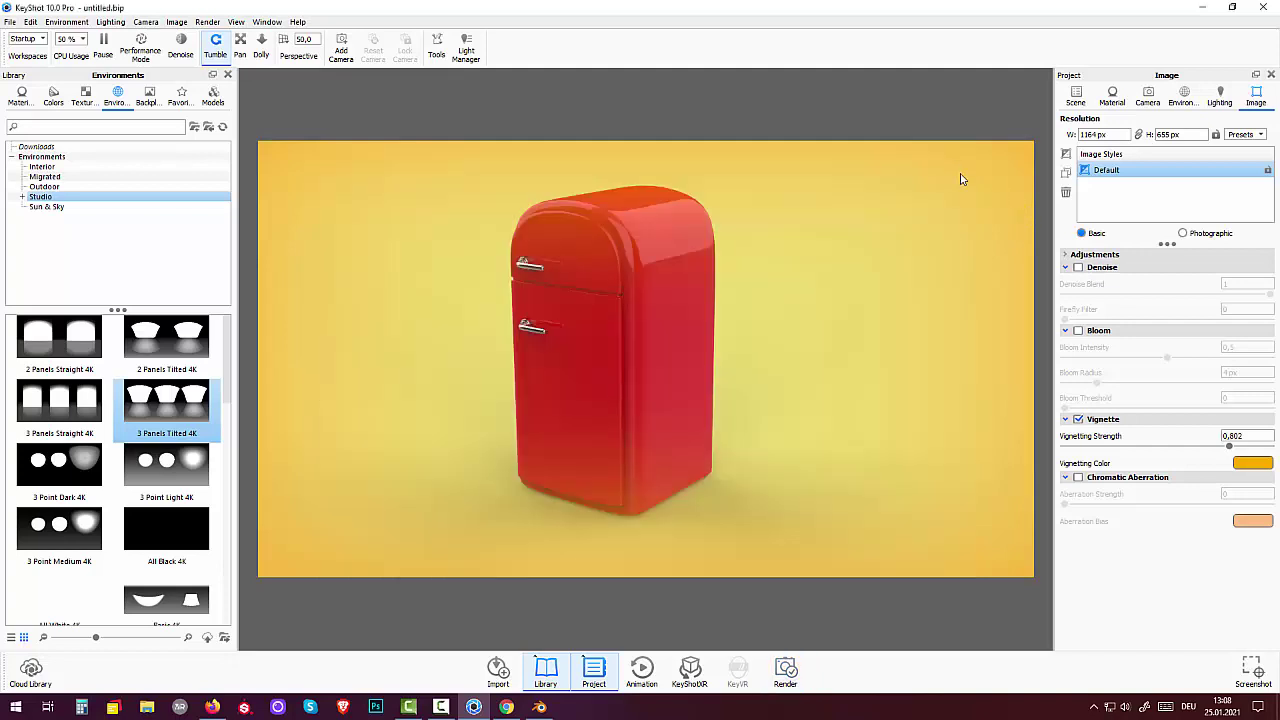
left_click(1079, 268)
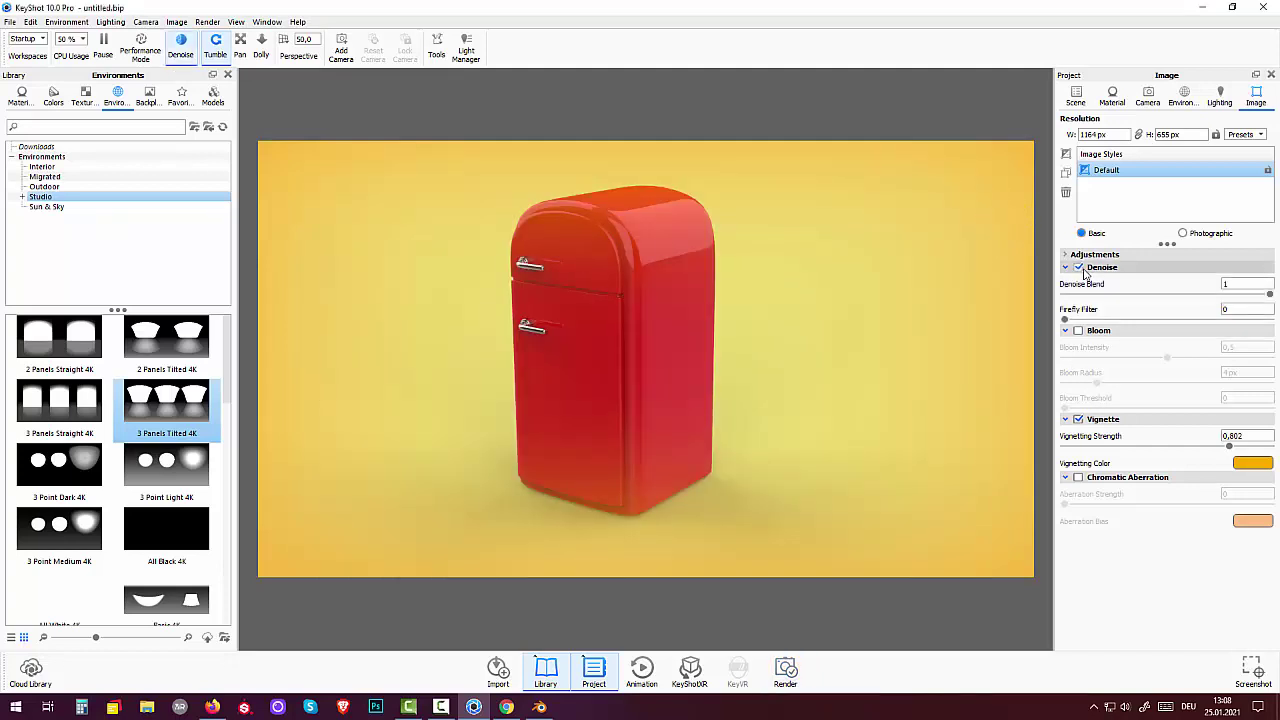